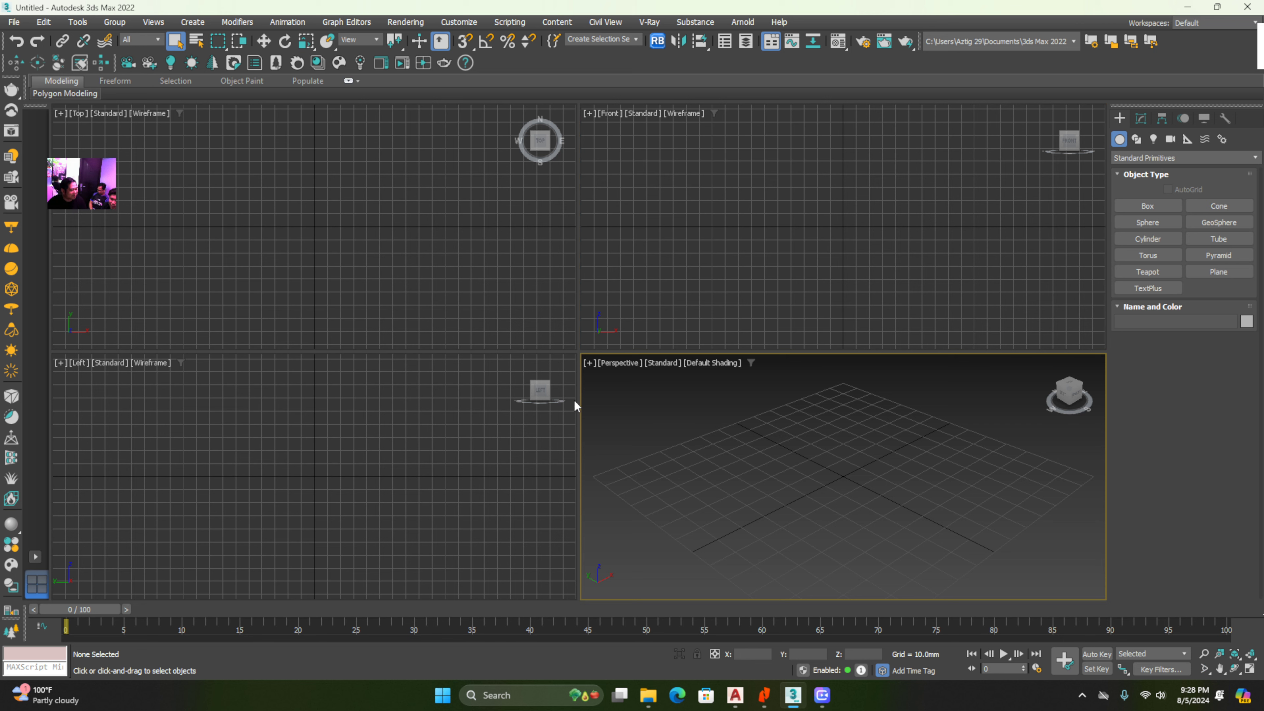
pyautogui.click(662, 306)
pyautogui.click(680, 402)
pyautogui.click(383, 432)
pyautogui.click(386, 339)
pyautogui.click(604, 318)
pyautogui.click(741, 419)
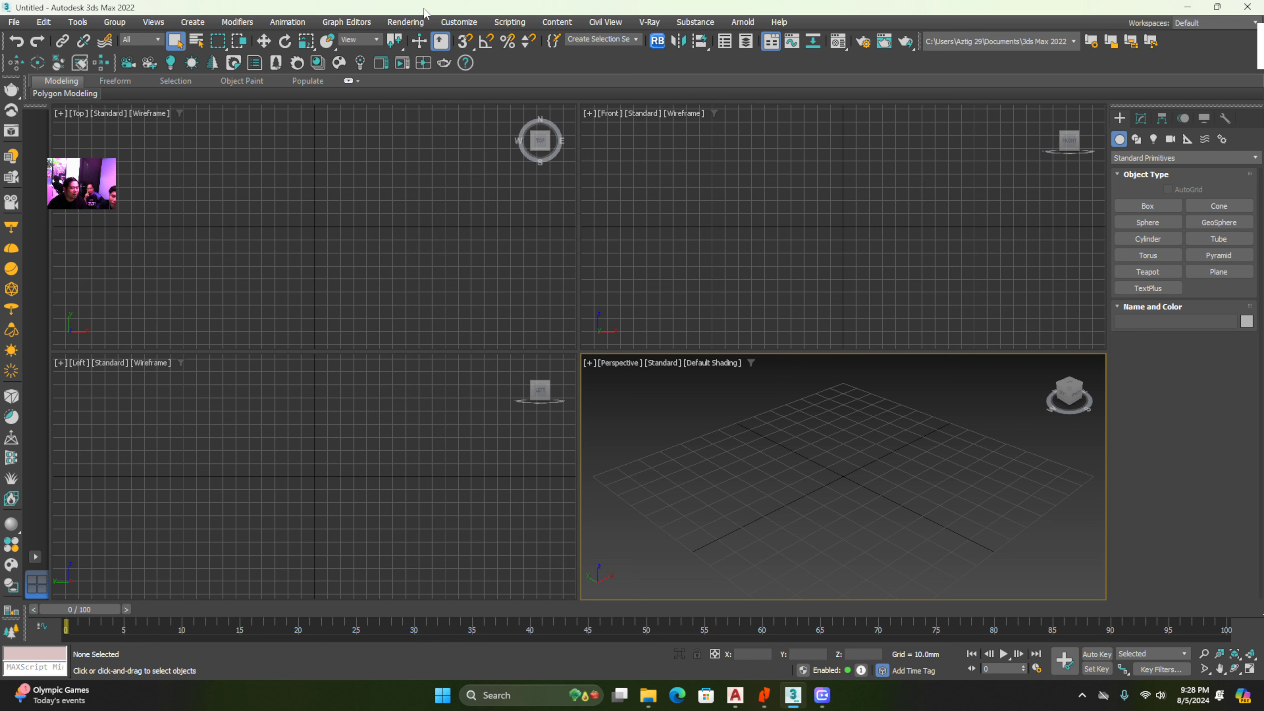
pyautogui.click(15, 23)
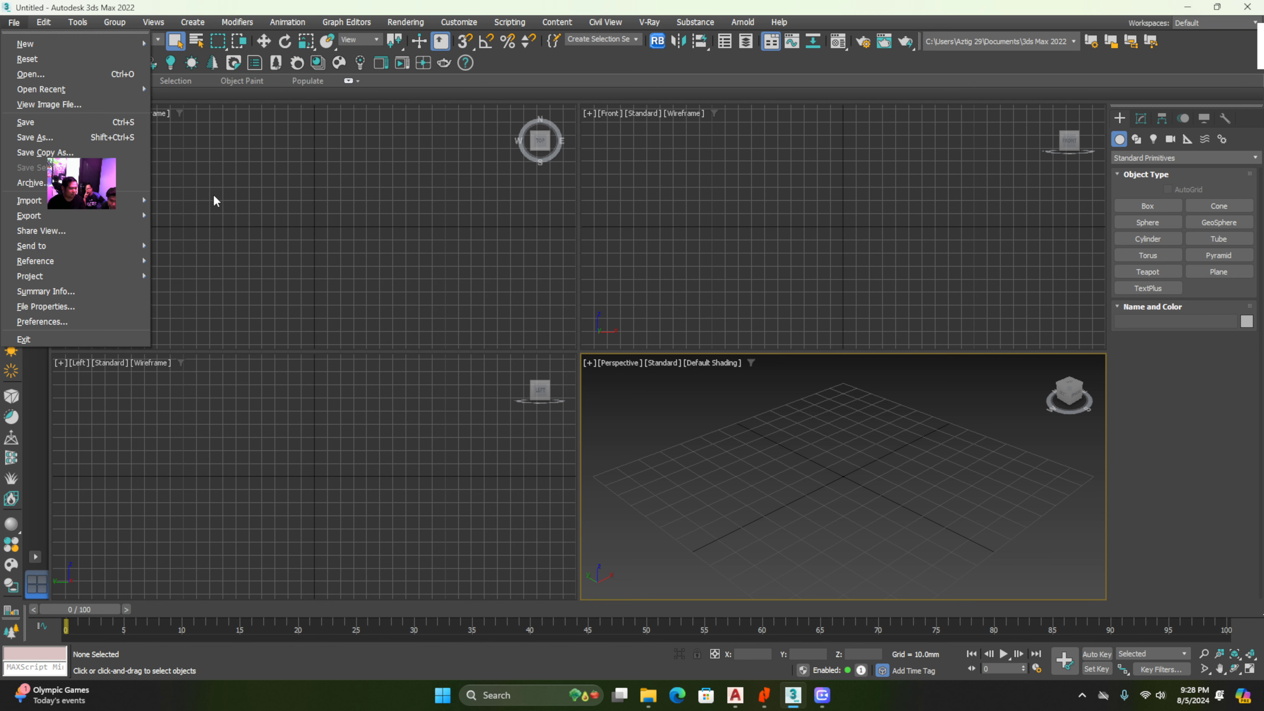
pyautogui.click(206, 180)
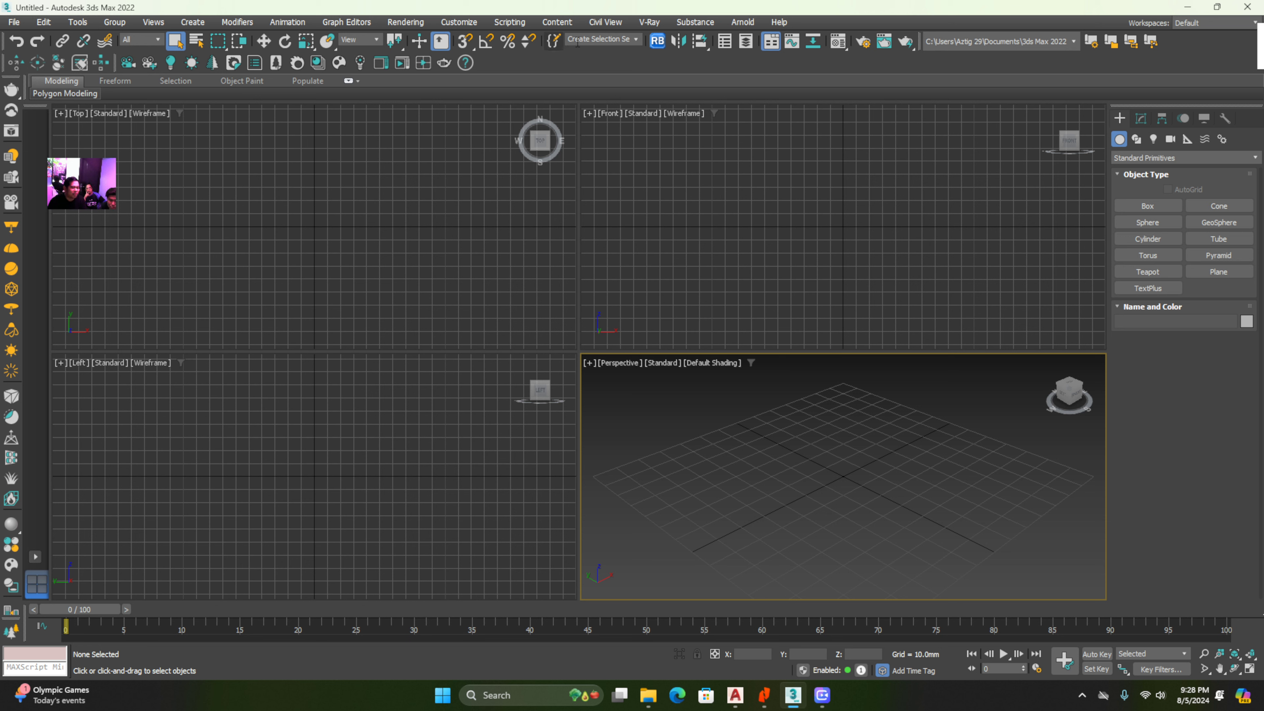
# Try the Move, Rotate and Scale tools in turn and return to plain object selection
pyautogui.click(268, 45)
pyautogui.click(288, 43)
pyautogui.click(311, 42)
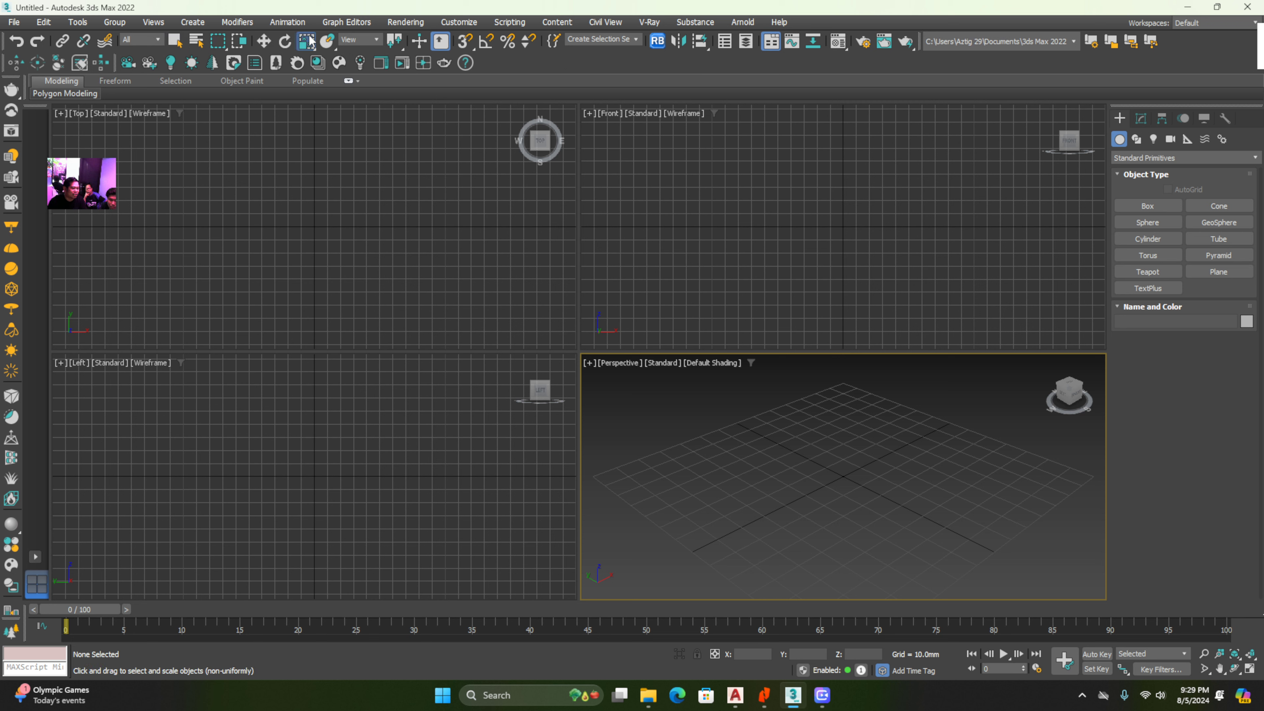
pyautogui.press('w')
pyautogui.click(285, 42)
pyautogui.press('r')
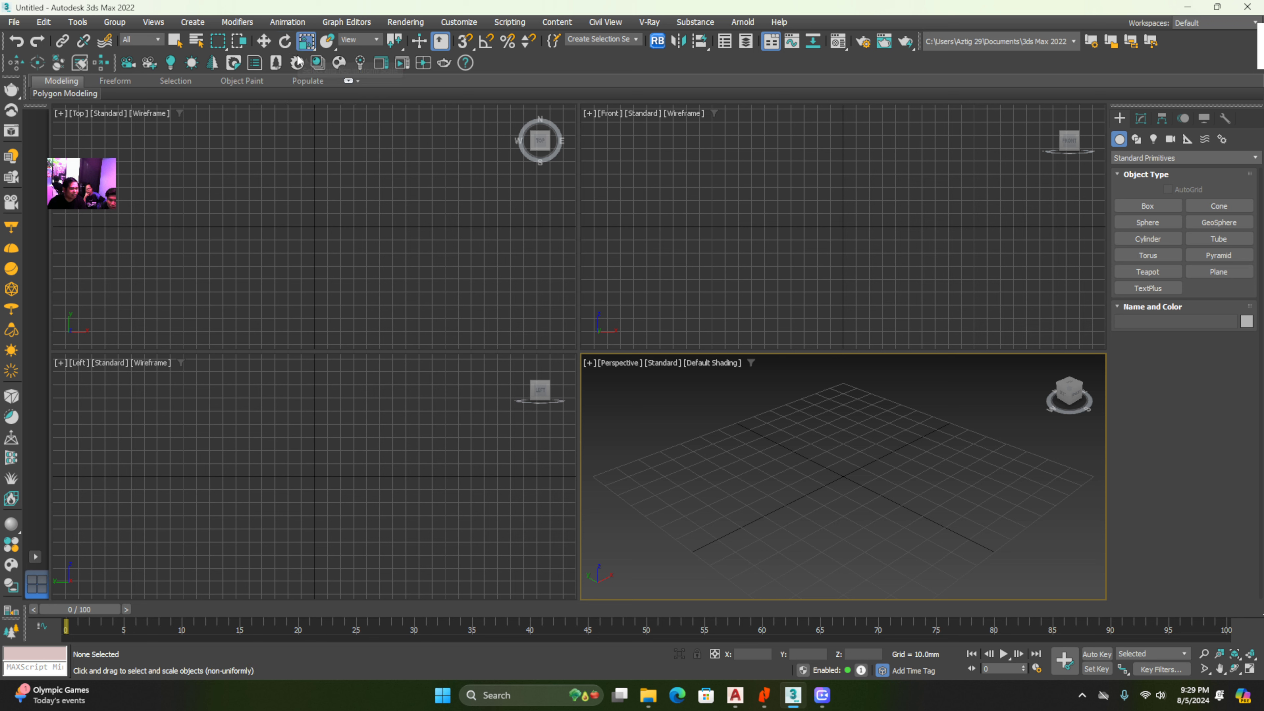
pyautogui.press('q')
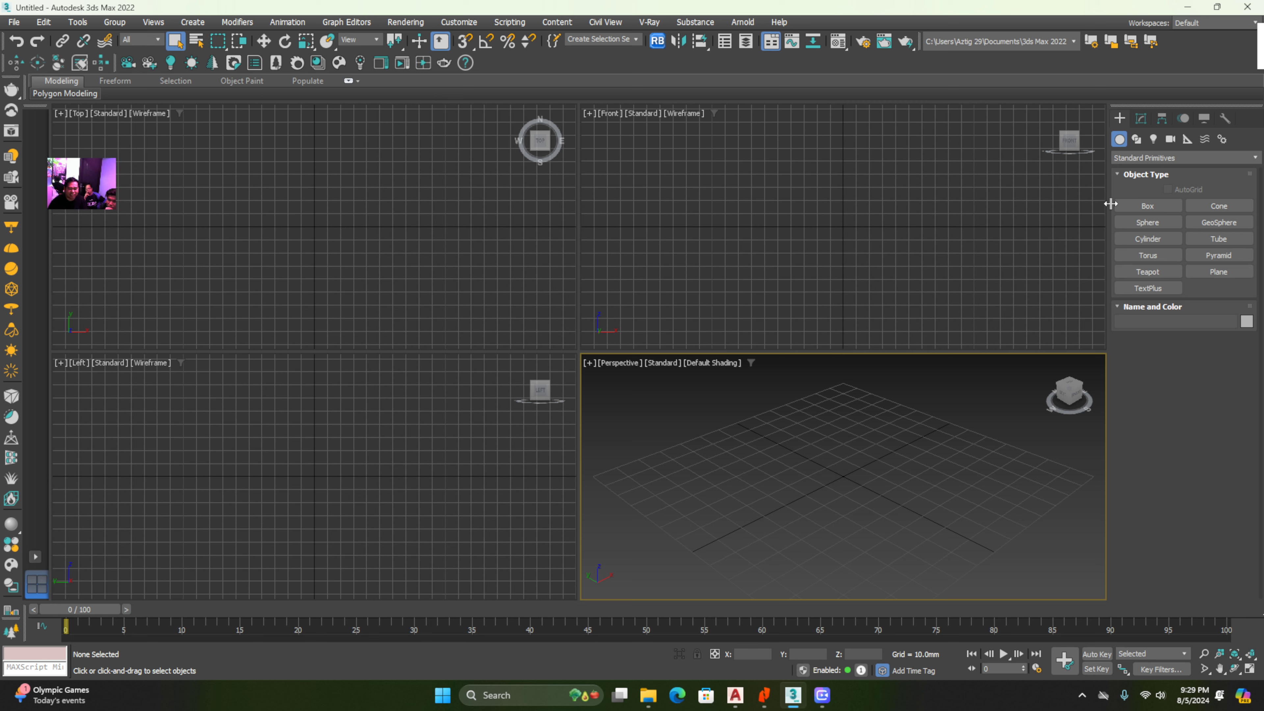
pyautogui.click(1171, 206)
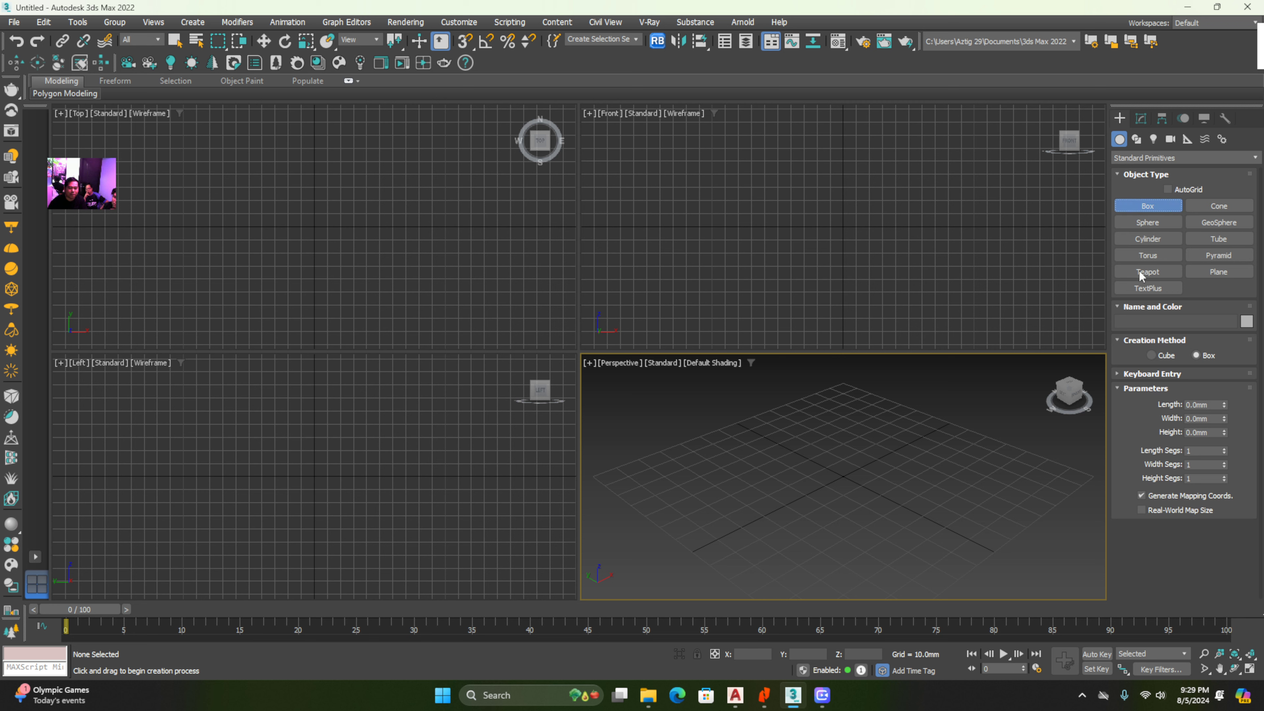
pyautogui.rightClick(1145, 215)
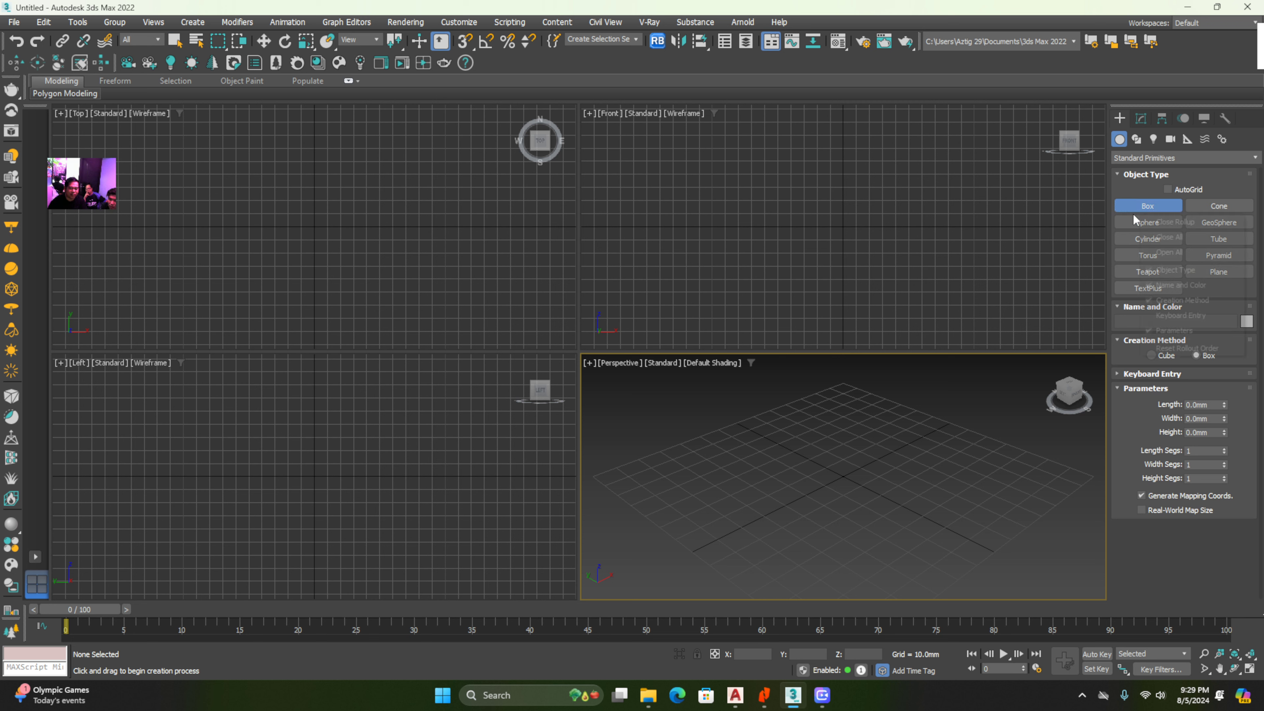
pyautogui.click(741, 254)
pyautogui.click(481, 456)
pyautogui.click(663, 416)
pyautogui.click(635, 437)
pyautogui.click(644, 234)
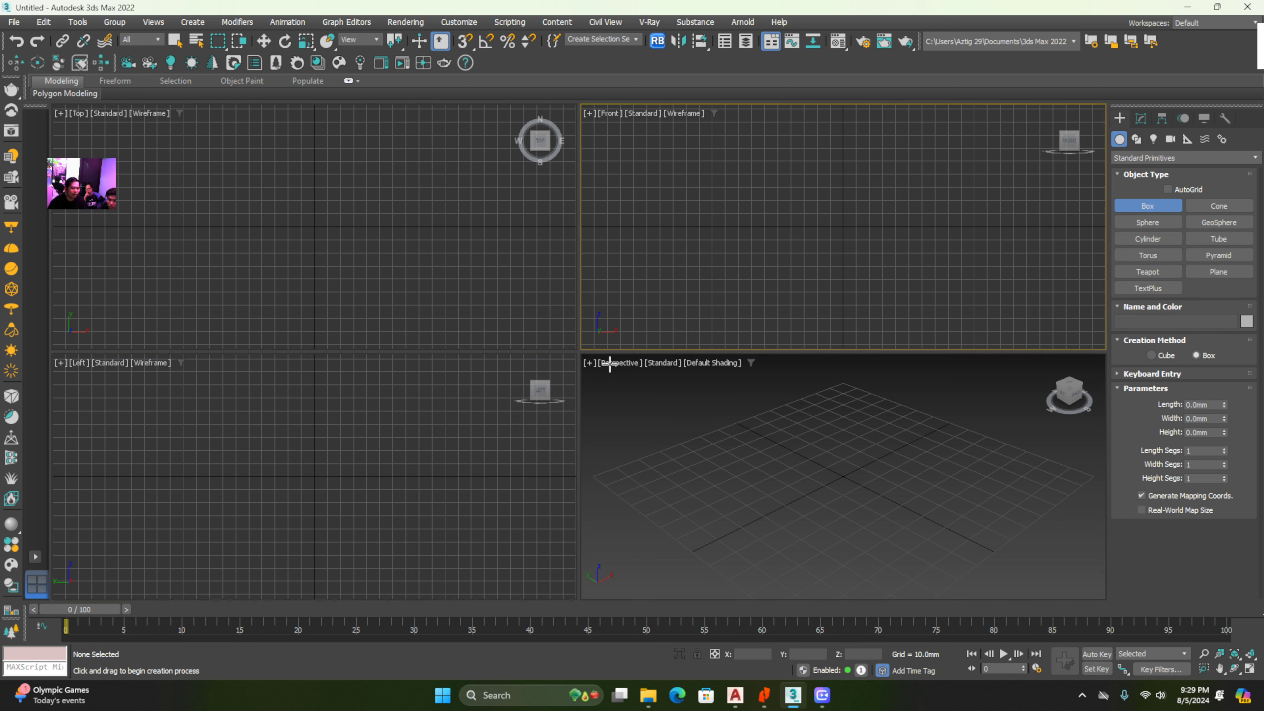
# Maximize the Perspective viewport so it fills the whole viewport area
pyautogui.click(589, 363)
pyautogui.click(589, 363)
pyautogui.click(590, 362)
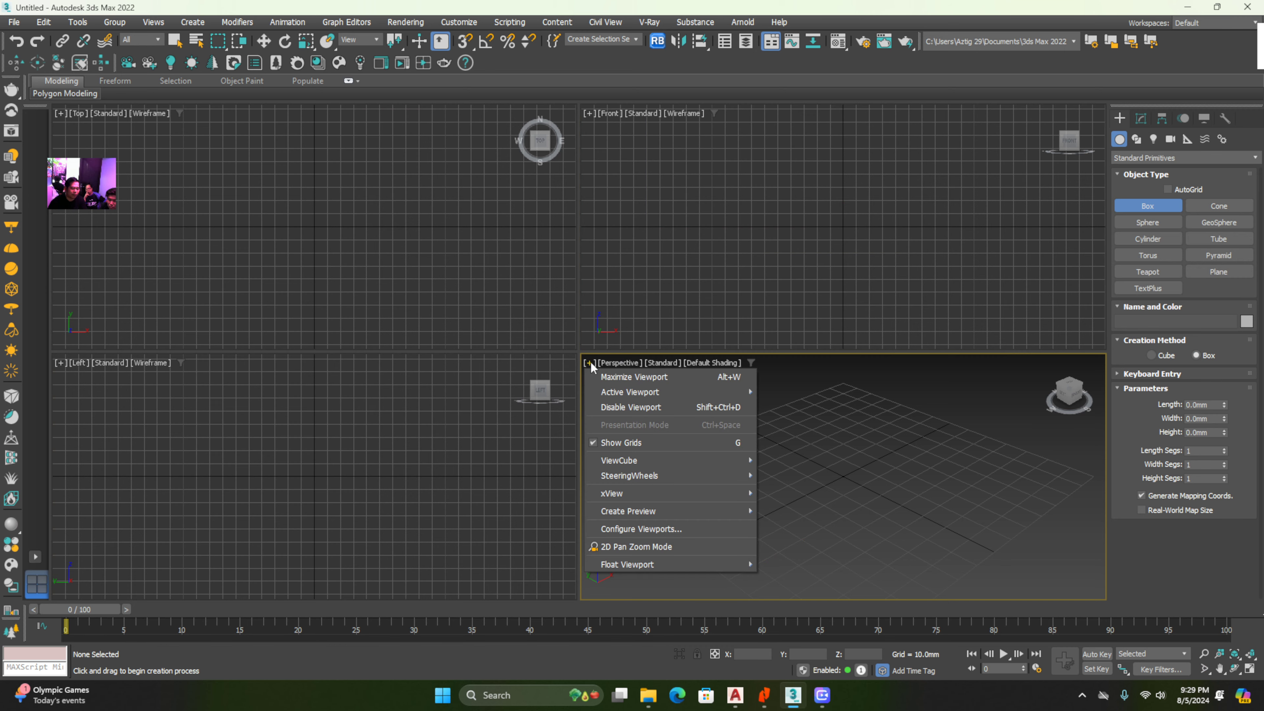
pyautogui.click(621, 379)
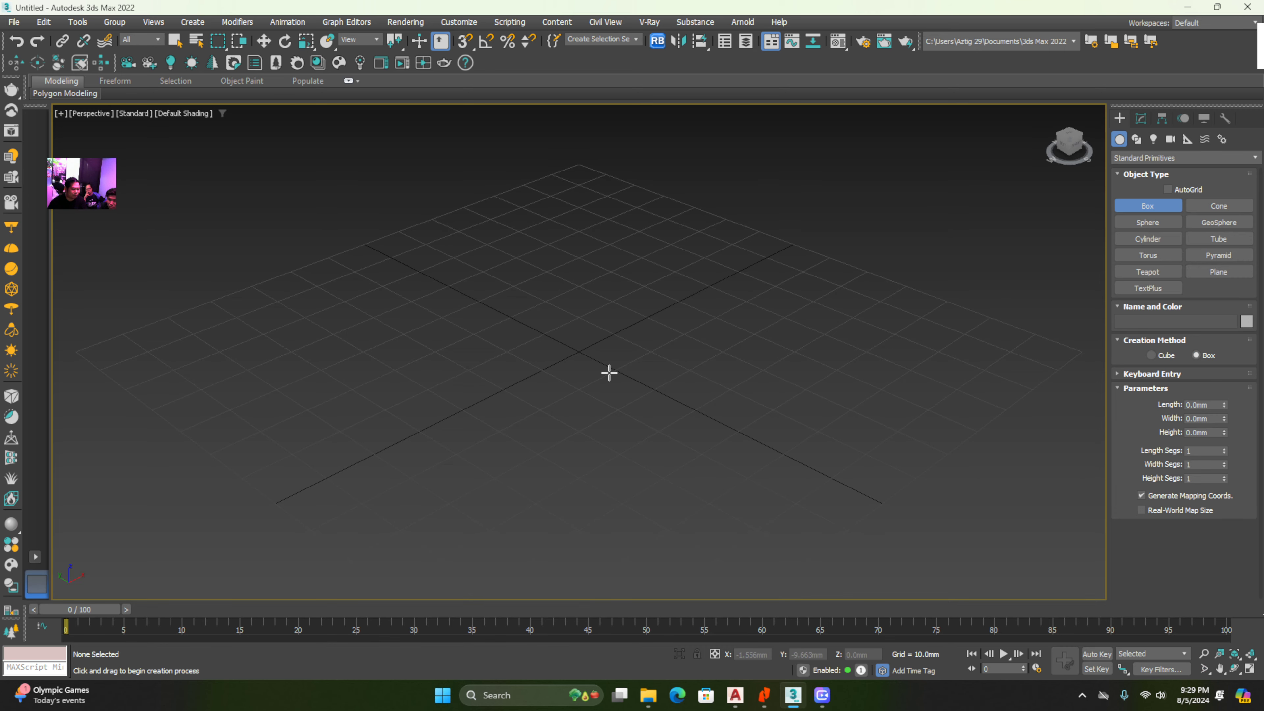
# Toggle repeatedly between the four-view layout and a maximized viewport, finish with Perspective maximized, and leave the Box tool
pyautogui.hotkey('alt', 'w')
pyautogui.hotkey('alt', 'w')
pyautogui.hotkey('alt', 'w')
pyautogui.hotkey('alt', 'w')
pyautogui.hotkey('alt', 'w')
pyautogui.hotkey('alt', 'w')
pyautogui.hotkey('alt', 'w')
pyautogui.click(661, 401)
pyautogui.hotkey('alt', 'w')
pyautogui.rightClick(721, 368)
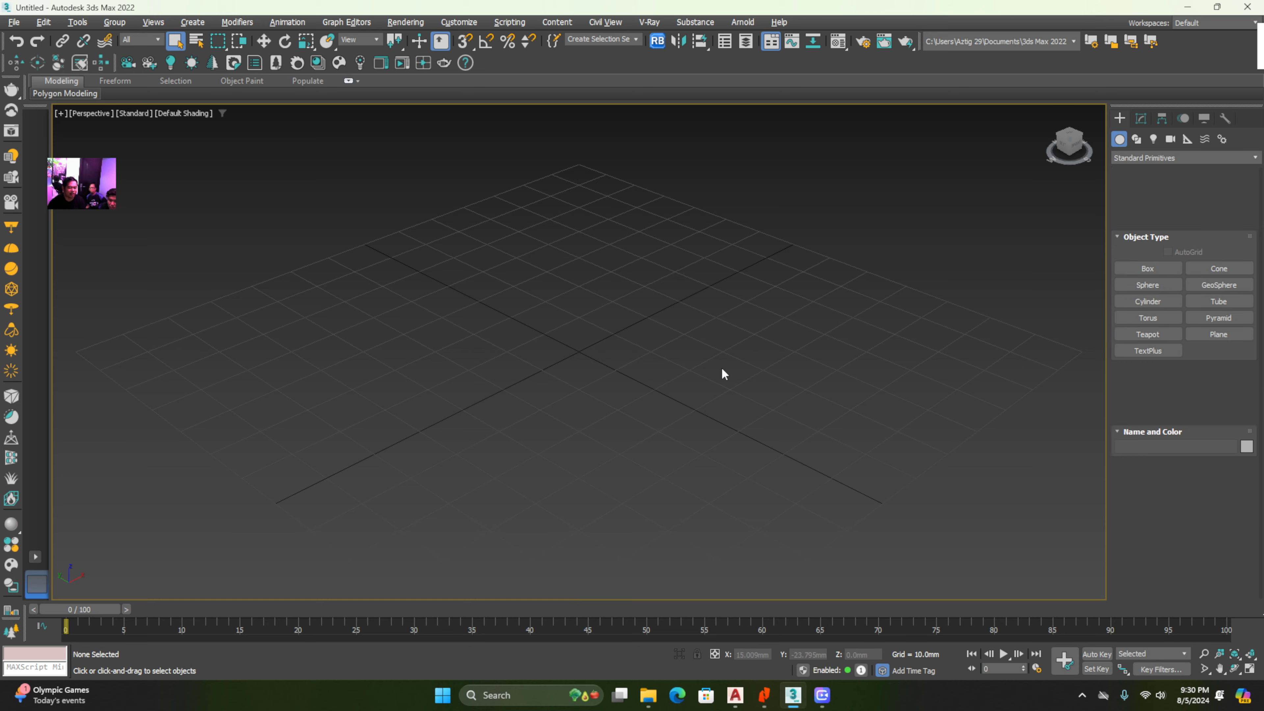
# Choose the Teapot primitive as the object to create and set its object colour to green
pyautogui.click(1148, 206)
pyautogui.scroll(-3, 759, 420)
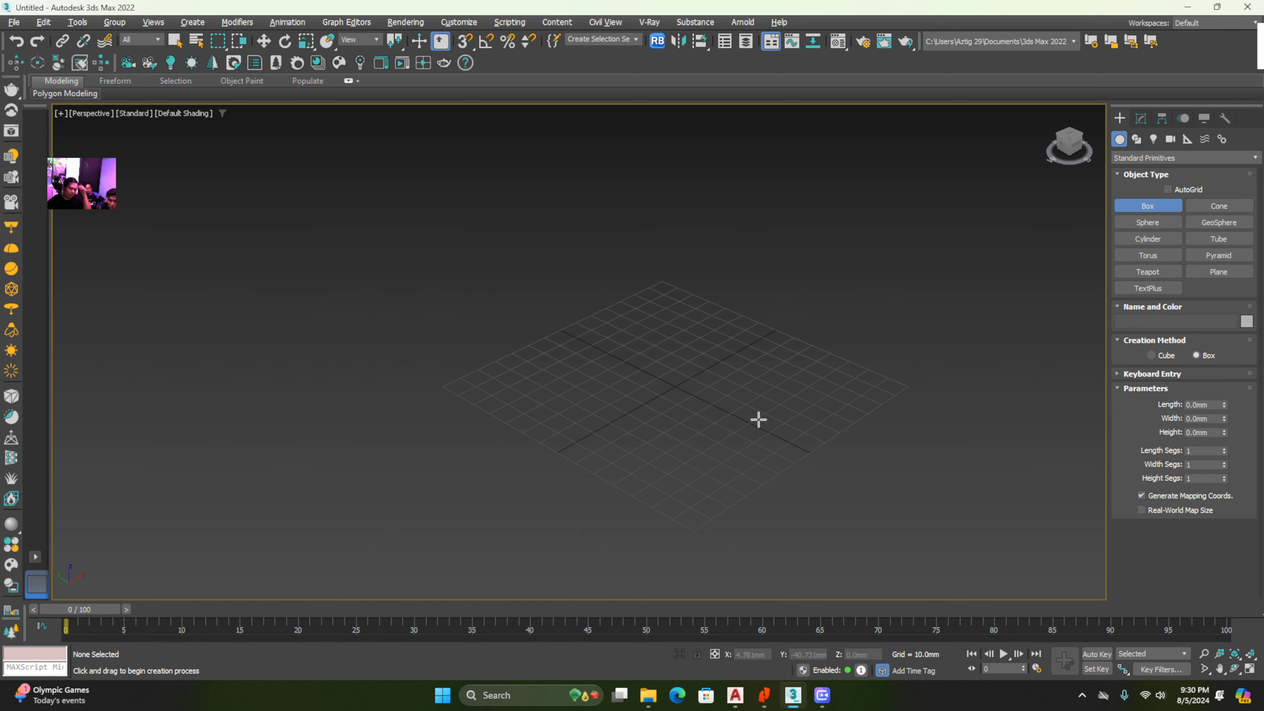
pyautogui.click(1148, 271)
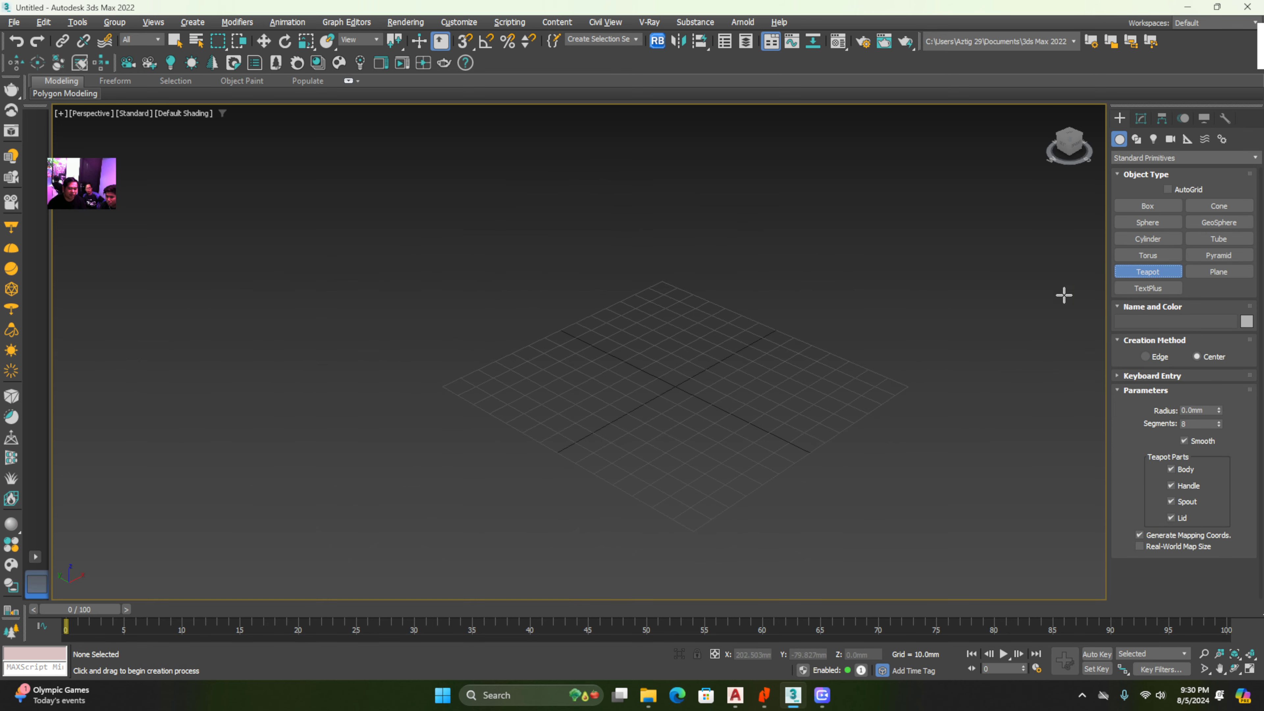
pyautogui.moveTo(564, 342)
pyautogui.mouseDown(button='middle')
pyautogui.moveTo(551, 342)
pyautogui.moveTo(567, 349)
pyautogui.mouseUp(button='middle')
pyautogui.click(1248, 325)
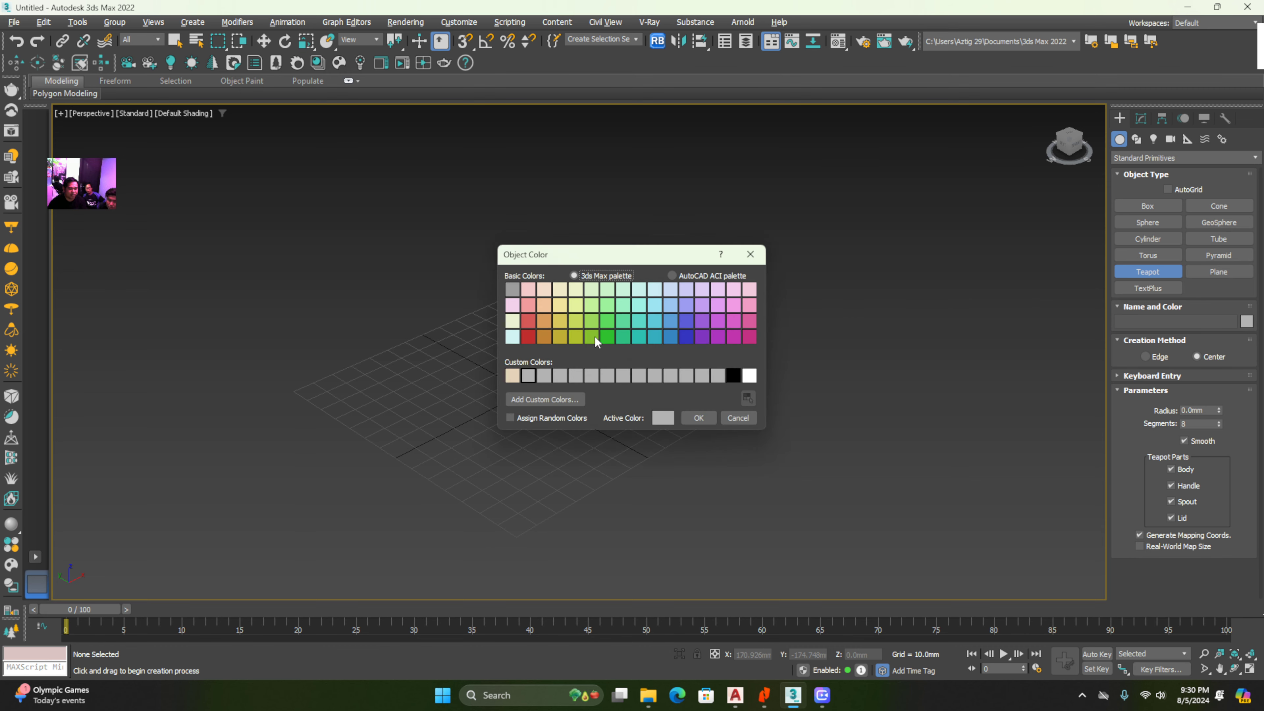
pyautogui.click(608, 337)
pyautogui.click(698, 418)
# Create a large teapot near the centre of the grid in the Perspective view and exit the Teapot tool
pyautogui.moveTo(503, 406); pyautogui.dragTo(627, 376)
pyautogui.rightClick(627, 376)
pyautogui.keyDown('alt'); pyautogui.moveTo(626, 376); pyautogui.dragTo(576, 418, button='middle'); pyautogui.keyUp('alt')
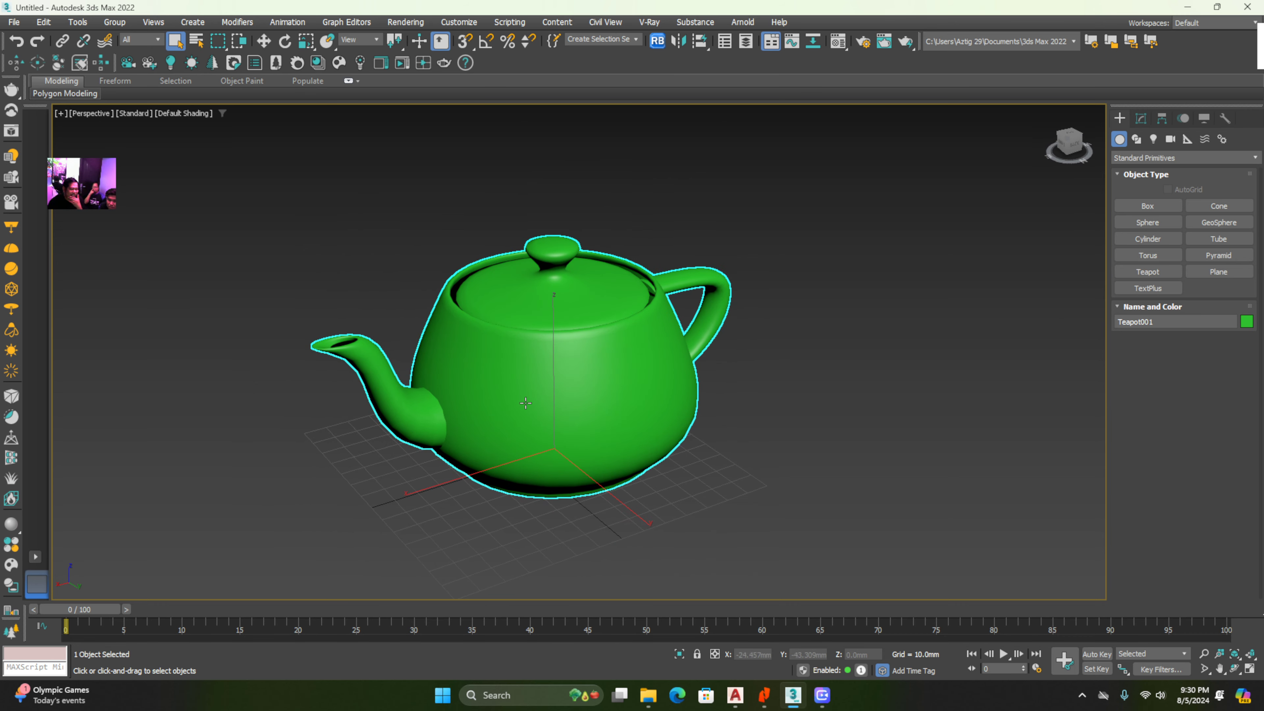
# Examine the green teapot from near and far in the Perspective view
pyautogui.moveTo(632, 425); pyautogui.dragTo(582, 413, button='middle')
pyautogui.scroll(-2, 570, 409)
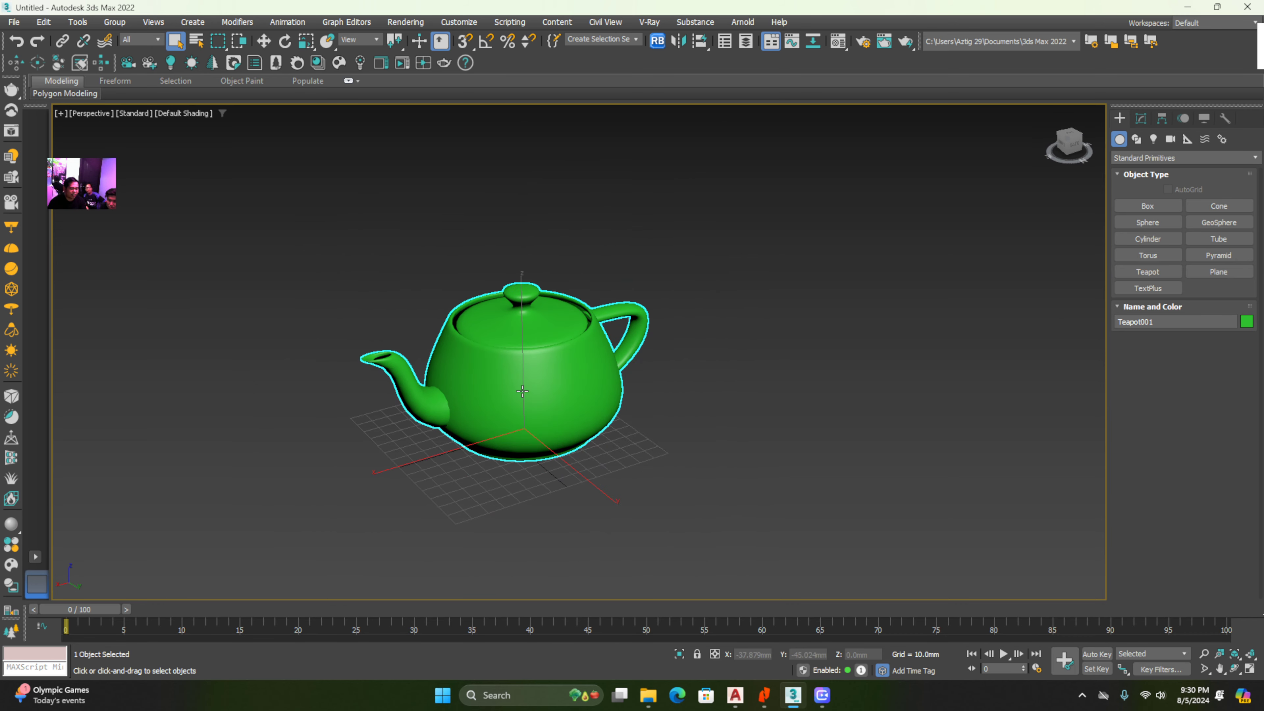
pyautogui.scroll(2, 522, 390)
pyautogui.scroll(2, 553, 395)
pyautogui.scroll(-4, 553, 390)
pyautogui.scroll(6, 554, 386)
pyautogui.scroll(-4, 555, 380)
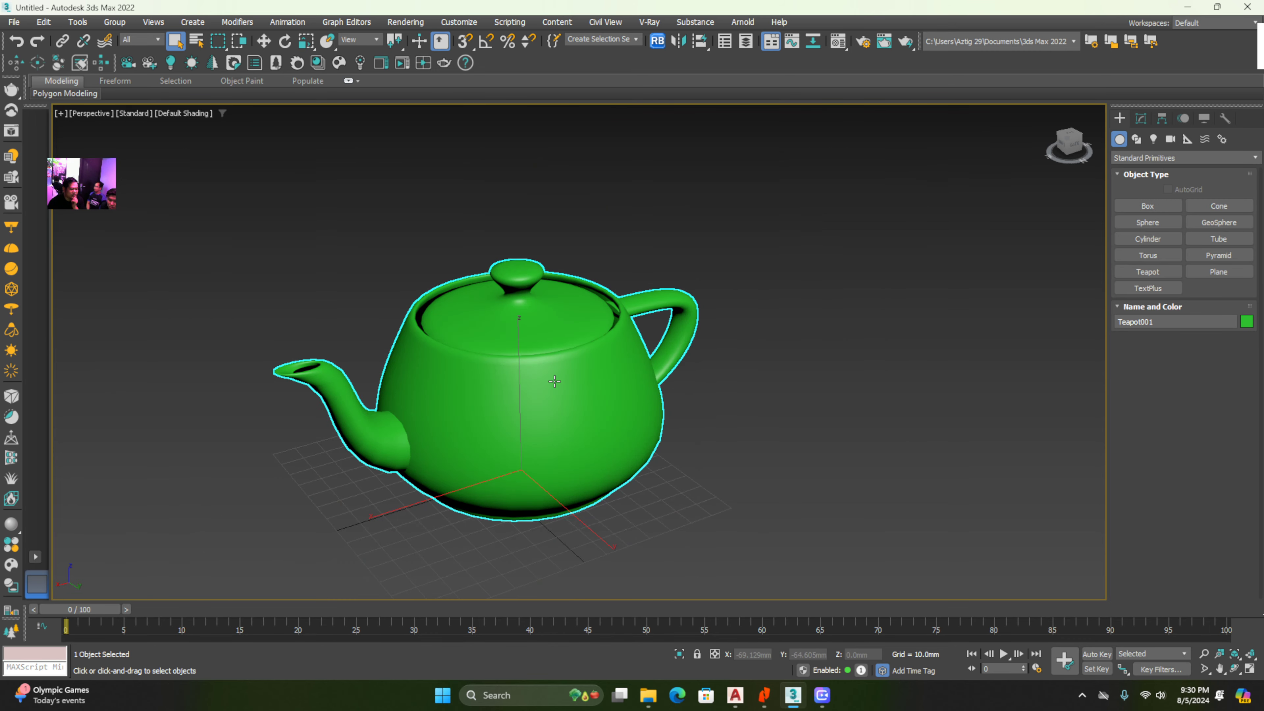
# Clone the teapot along the negative X axis at about 202 mm spacing, using the Copy option with 5 copies
pyautogui.moveTo(516, 410); pyautogui.dragTo(388, 374, button='middle')
pyautogui.scroll(-2, 388, 374)
pyautogui.press('w')
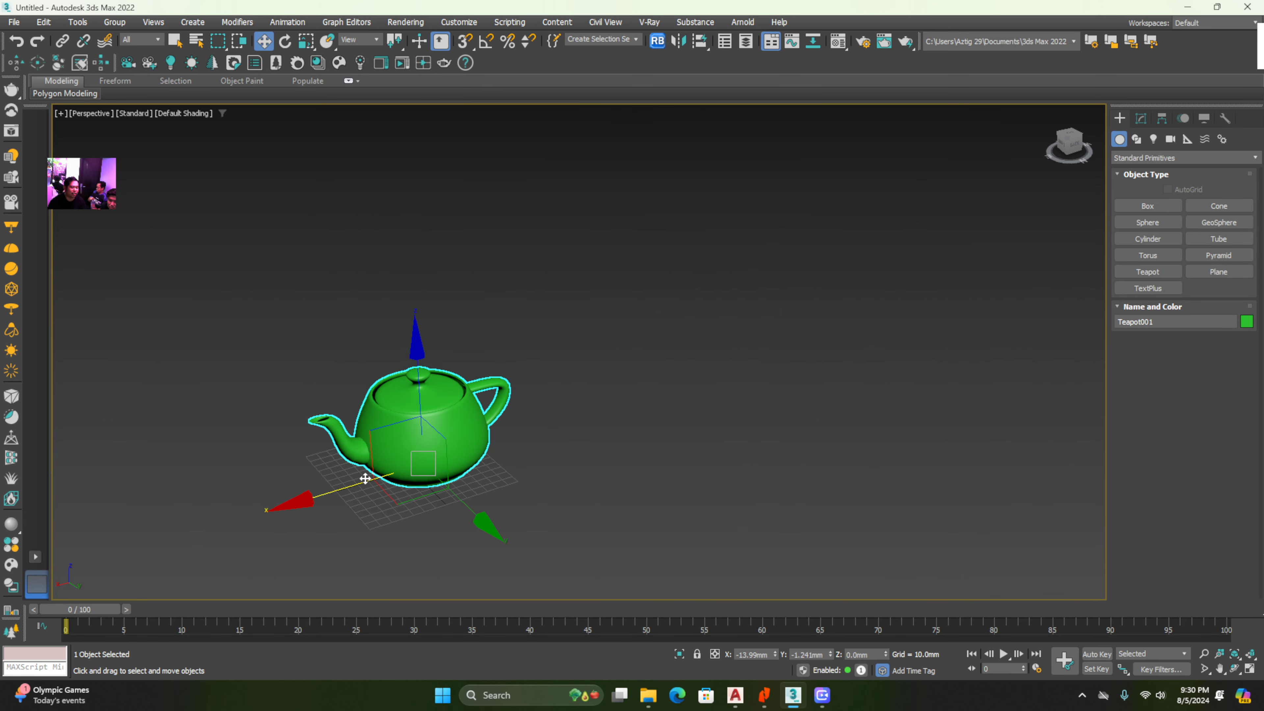
pyautogui.scroll(2, 348, 492)
pyautogui.moveTo(347, 492); pyautogui.dragTo(291, 520, button='middle')
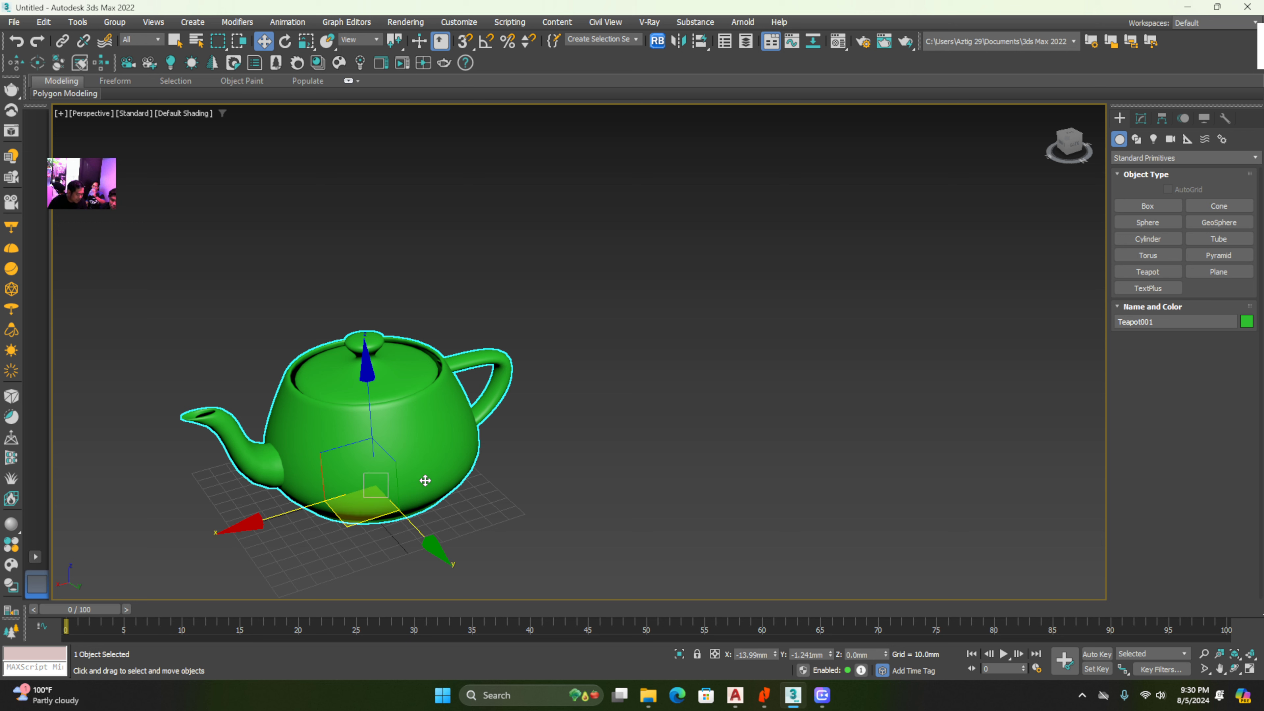
pyautogui.moveTo(284, 515)
pyautogui.keyDown('shift'); pyautogui.mouseDown()
pyautogui.moveTo(575, 432)
pyautogui.moveTo(568, 443)
pyautogui.moveTo(561, 421)
pyautogui.mouseUp(); pyautogui.keyUp('shift')
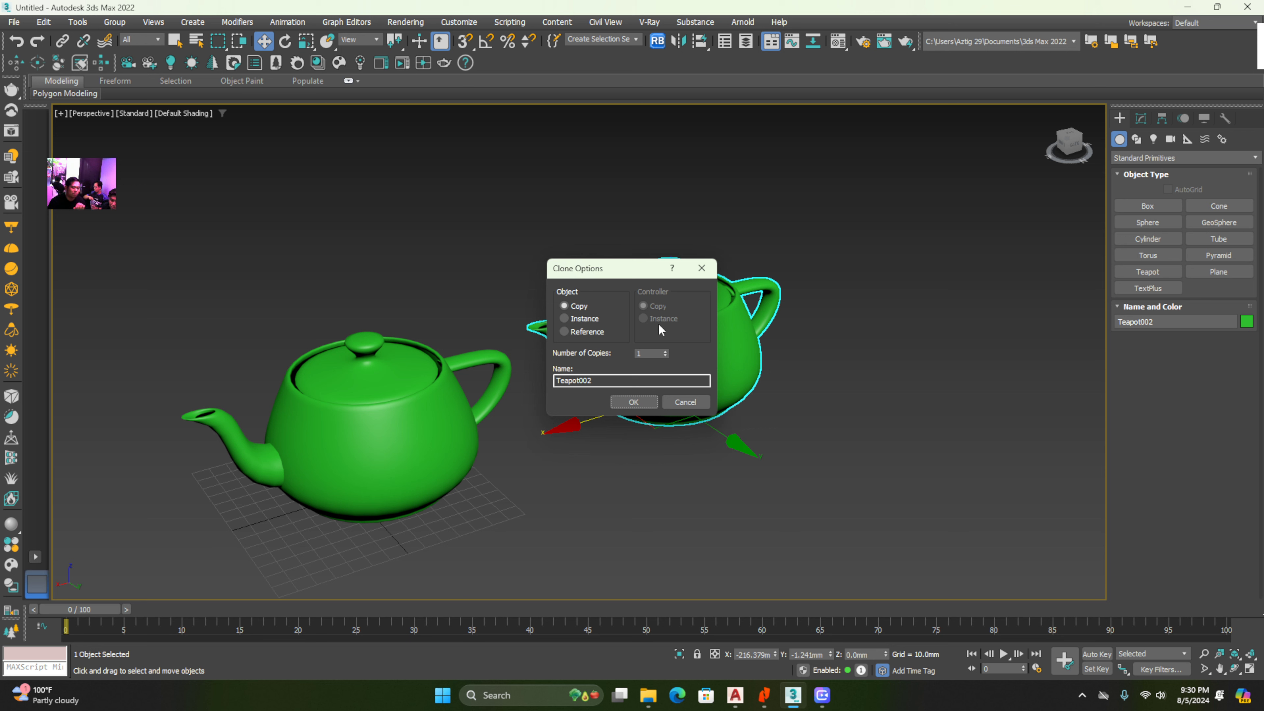
pyautogui.moveTo(609, 270); pyautogui.dragTo(850, 346)
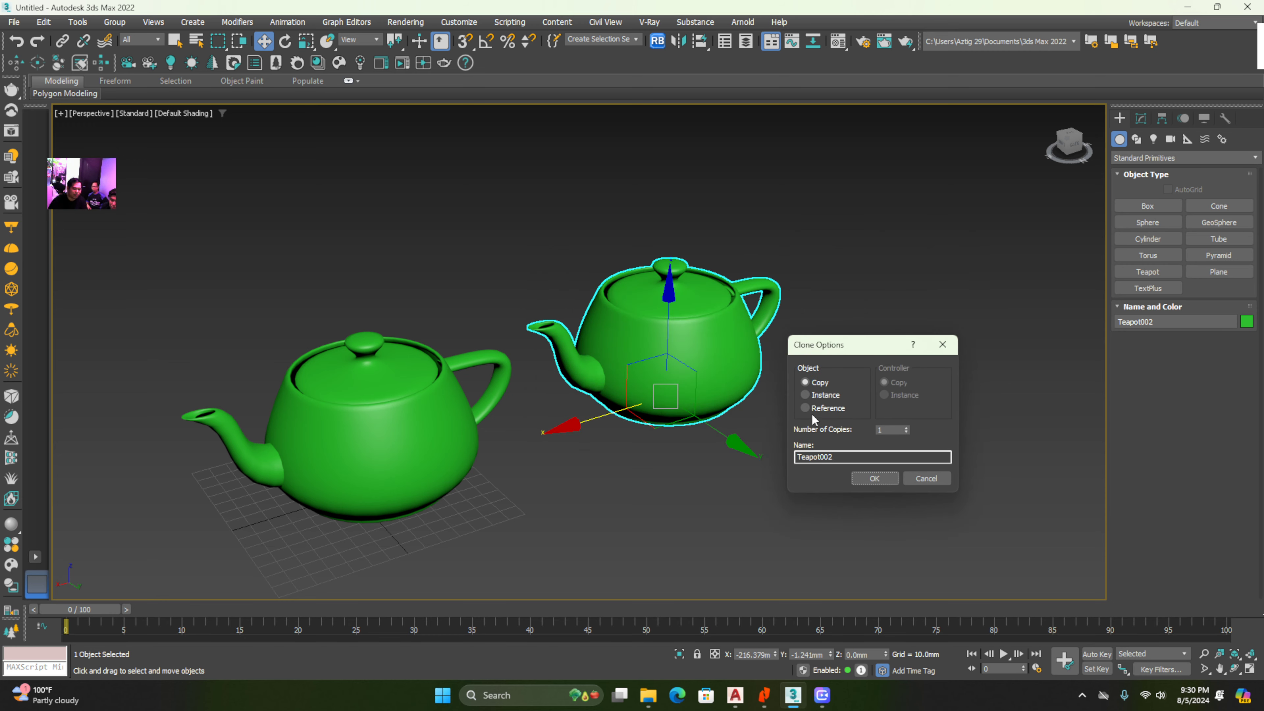
pyautogui.moveTo(882, 434); pyautogui.dragTo(873, 435)
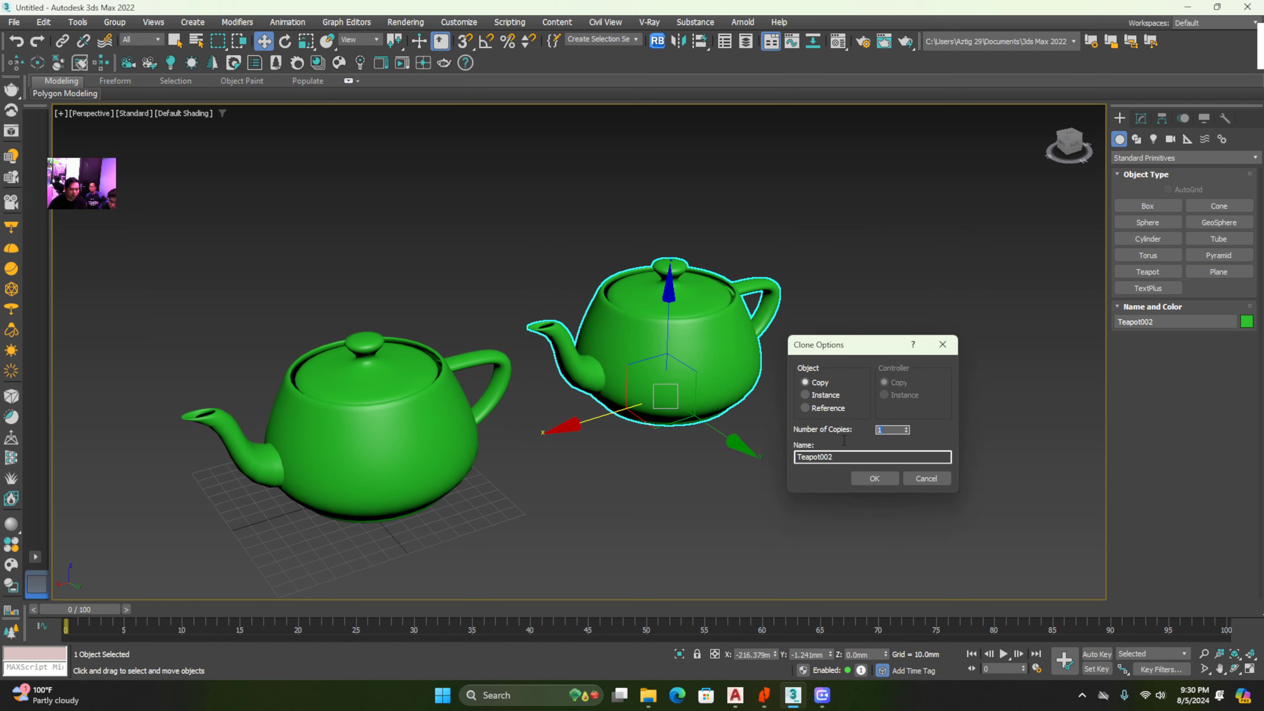
pyautogui.write('5')
pyautogui.click(874, 478)
# Examine the row of teapots from several distances and angles
pyautogui.scroll(-5, 703, 472)
pyautogui.moveTo(810, 430); pyautogui.dragTo(754, 431, button='middle')
pyautogui.scroll(4, 617, 418)
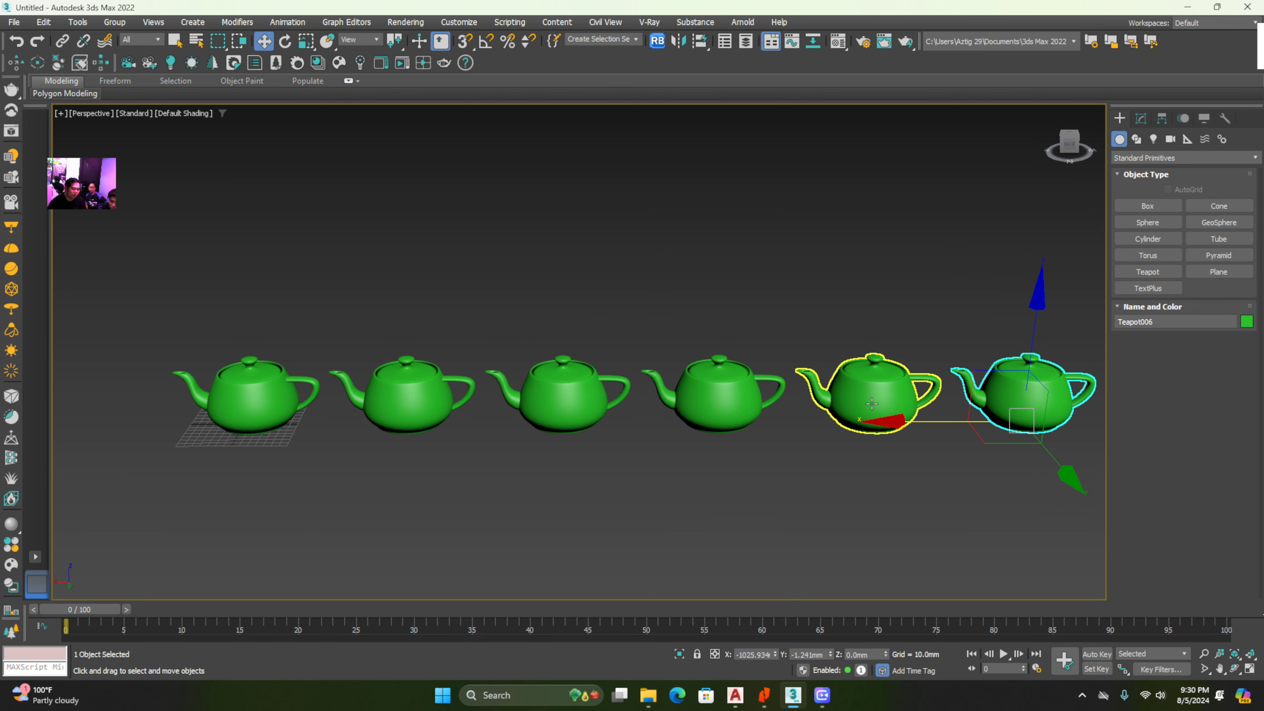
pyautogui.moveTo(717, 378); pyautogui.dragTo(665, 386, button='middle')
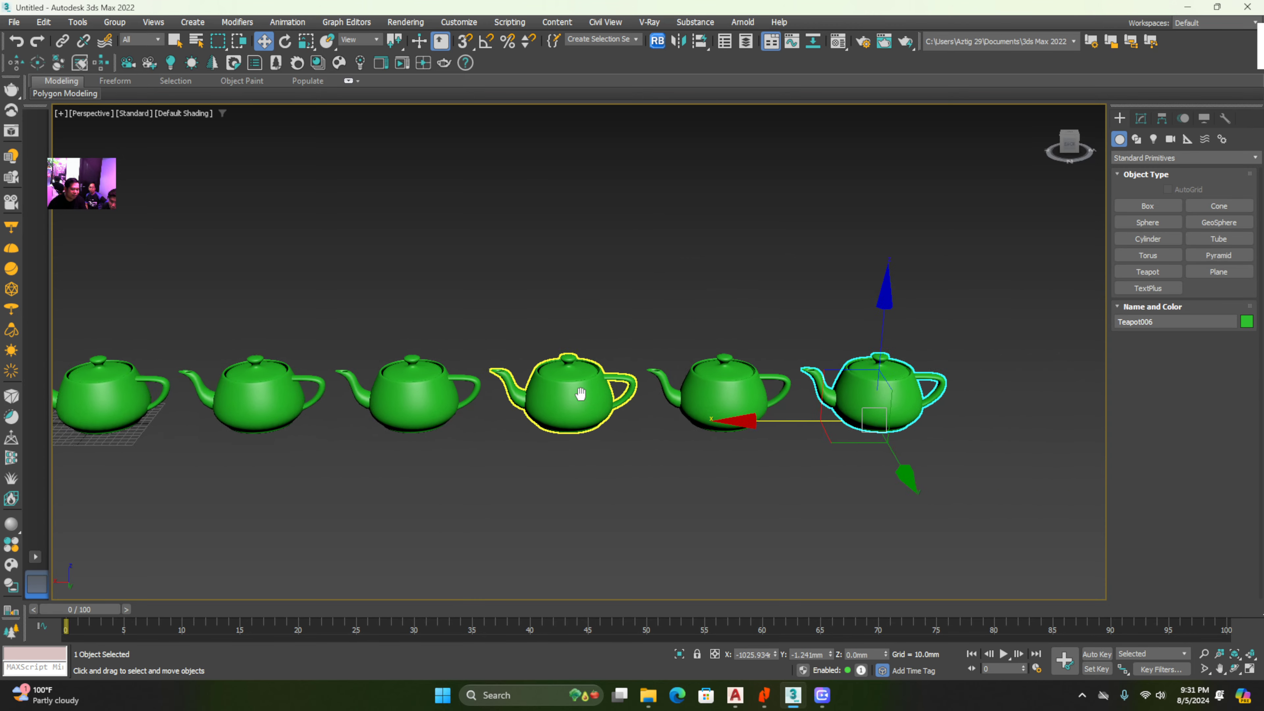
pyautogui.scroll(5, 488, 395)
pyautogui.moveTo(366, 404); pyautogui.dragTo(83, 363, button='middle')
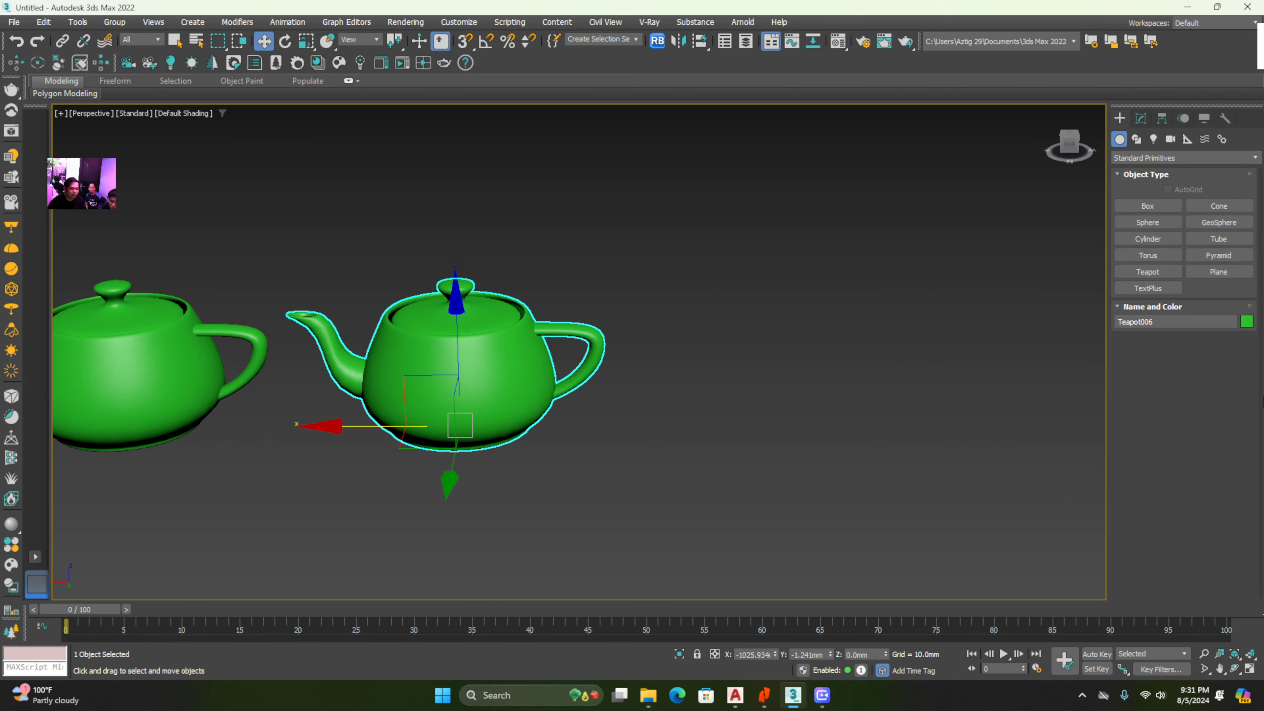
pyautogui.scroll(-8, 995, 420)
pyautogui.scroll(6, 828, 409)
pyautogui.moveTo(827, 428); pyautogui.dragTo(663, 352, button='middle')
pyautogui.keyDown('alt'); pyautogui.moveTo(664, 351); pyautogui.dragTo(695, 362, button='middle'); pyautogui.keyUp('alt')
pyautogui.scroll(-6, 695, 362)
# Select the fourth teapot in the row, counting from the one on the grid
pyautogui.moveTo(570, 446); pyautogui.dragTo(610, 412, button='middle')
pyautogui.click(609, 412)
pyautogui.click(641, 333)
pyautogui.scroll(2, 642, 334)
pyautogui.click(656, 466)
pyautogui.click(659, 341)
pyautogui.moveTo(639, 363); pyautogui.dragTo(636, 364, button='middle')
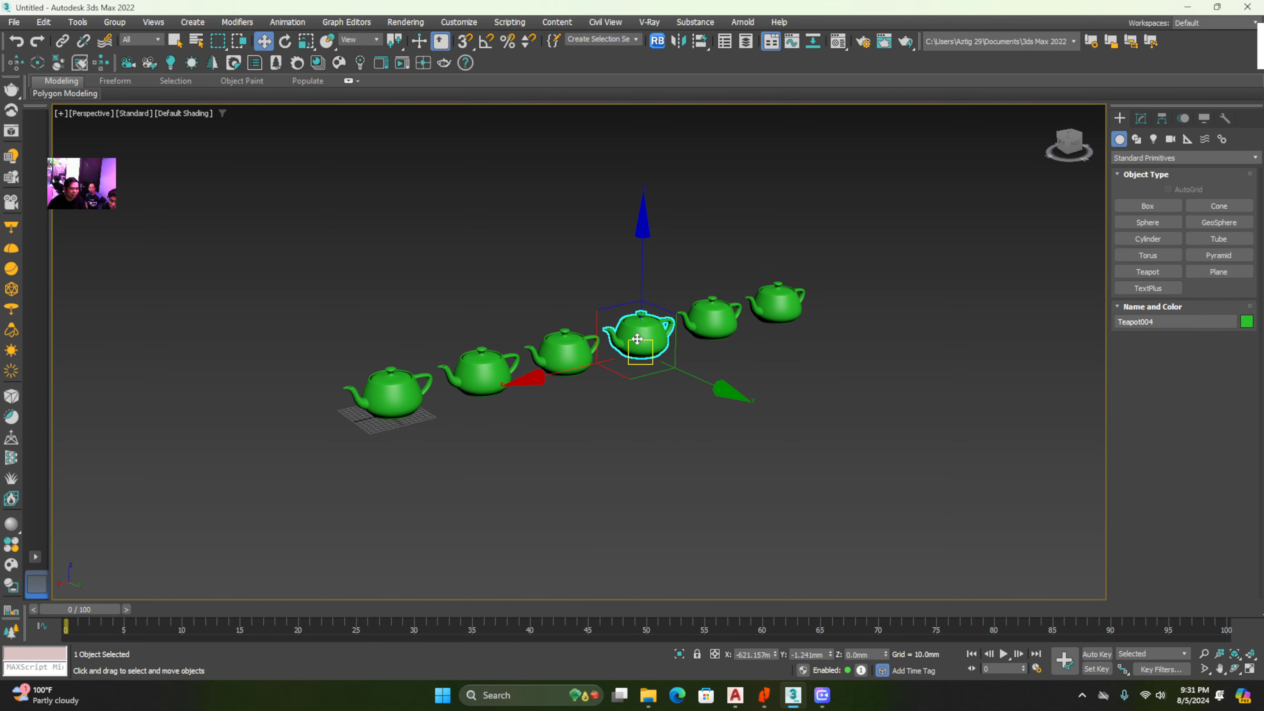
# Examine the selected fourth teapot and its neighbours close up and from afar, and clear the selection
pyautogui.scroll(5, 637, 339)
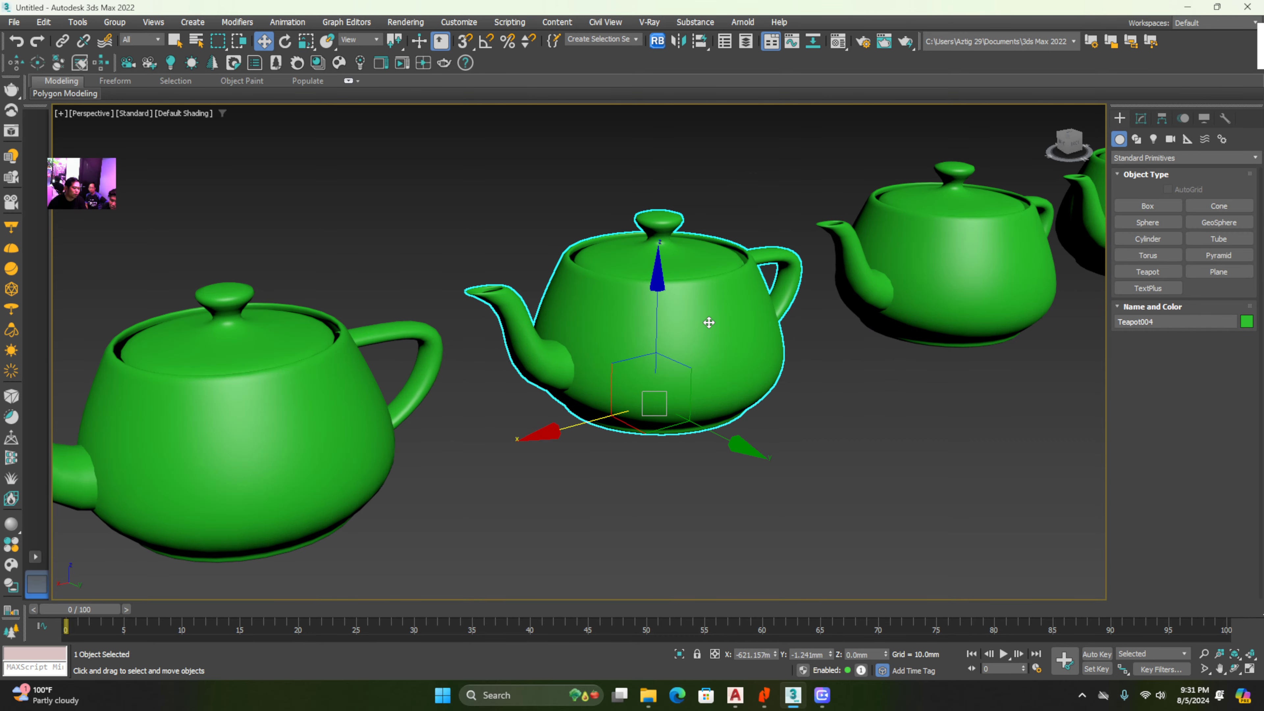
pyautogui.scroll(-3, 711, 321)
pyautogui.moveTo(604, 358); pyautogui.dragTo(319, 413, button='middle')
pyautogui.scroll(-5, 319, 413)
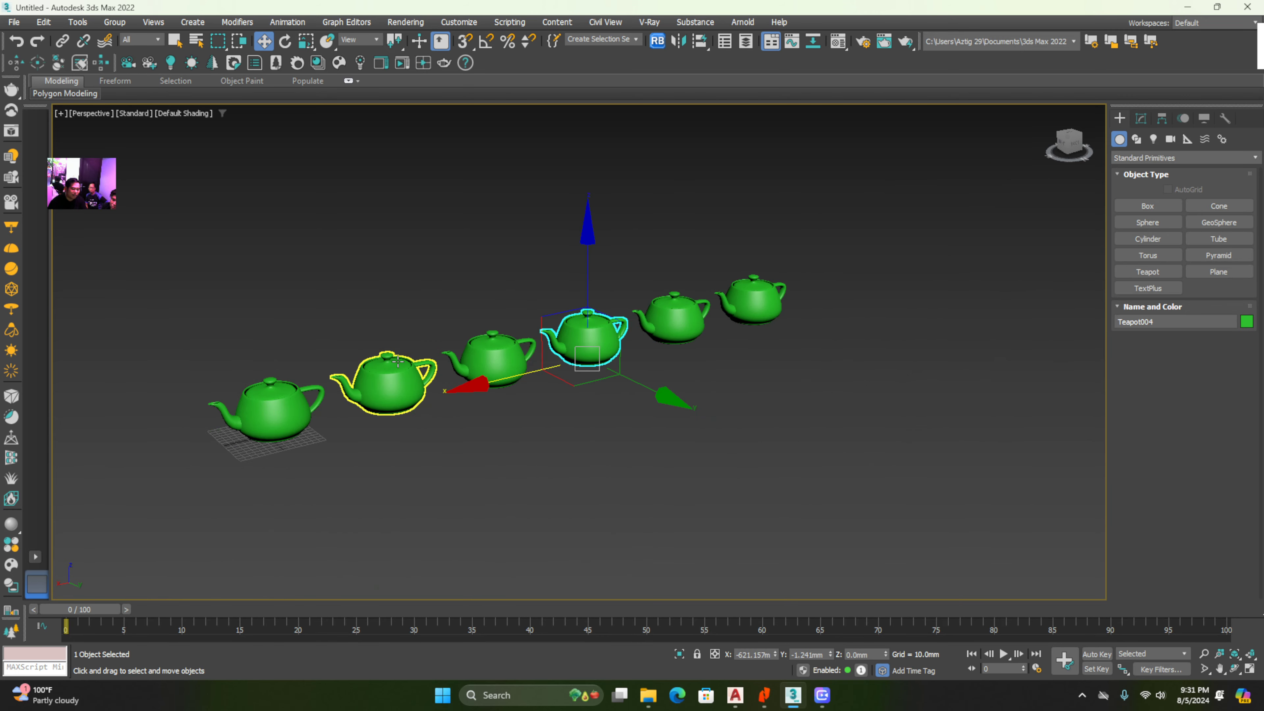
pyautogui.moveTo(426, 351); pyautogui.dragTo(327, 375, button='middle')
pyautogui.scroll(5, 429, 358)
pyautogui.moveTo(572, 404); pyautogui.dragTo(695, 338, button='middle')
pyautogui.click(545, 483)
pyautogui.scroll(-5, 546, 478)
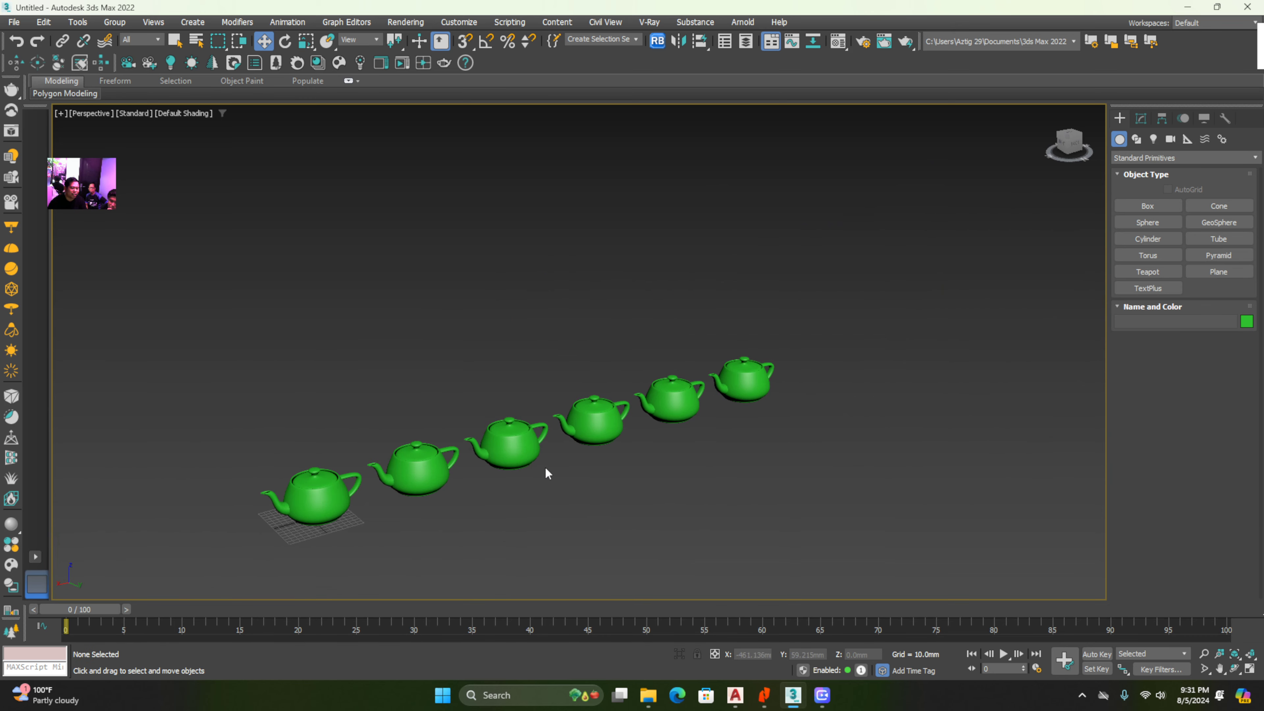
# Select the third teapot, view the row from different angles around it, and clear the selection
pyautogui.click(511, 437)
pyautogui.moveTo(519, 547); pyautogui.dragTo(536, 509, button='middle')
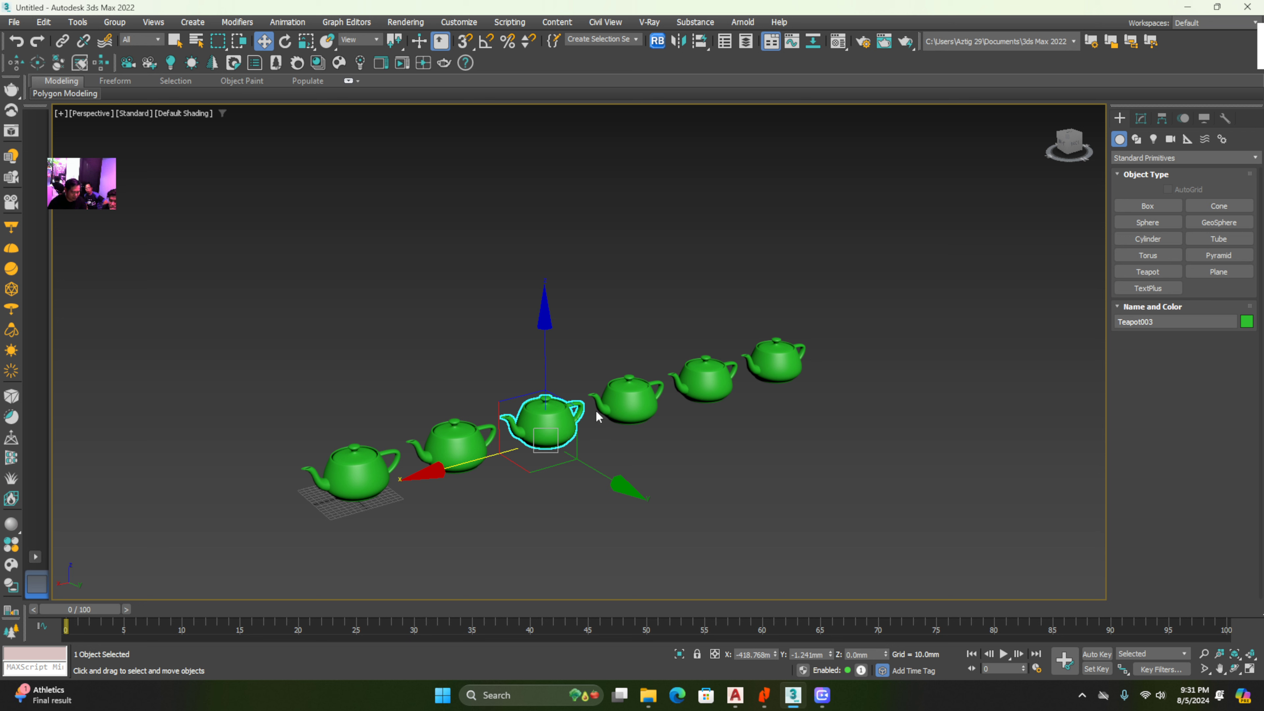
pyautogui.keyDown('alt'); pyautogui.moveTo(536, 387); pyautogui.dragTo(1031, 414, button='middle'); pyautogui.keyUp('alt')
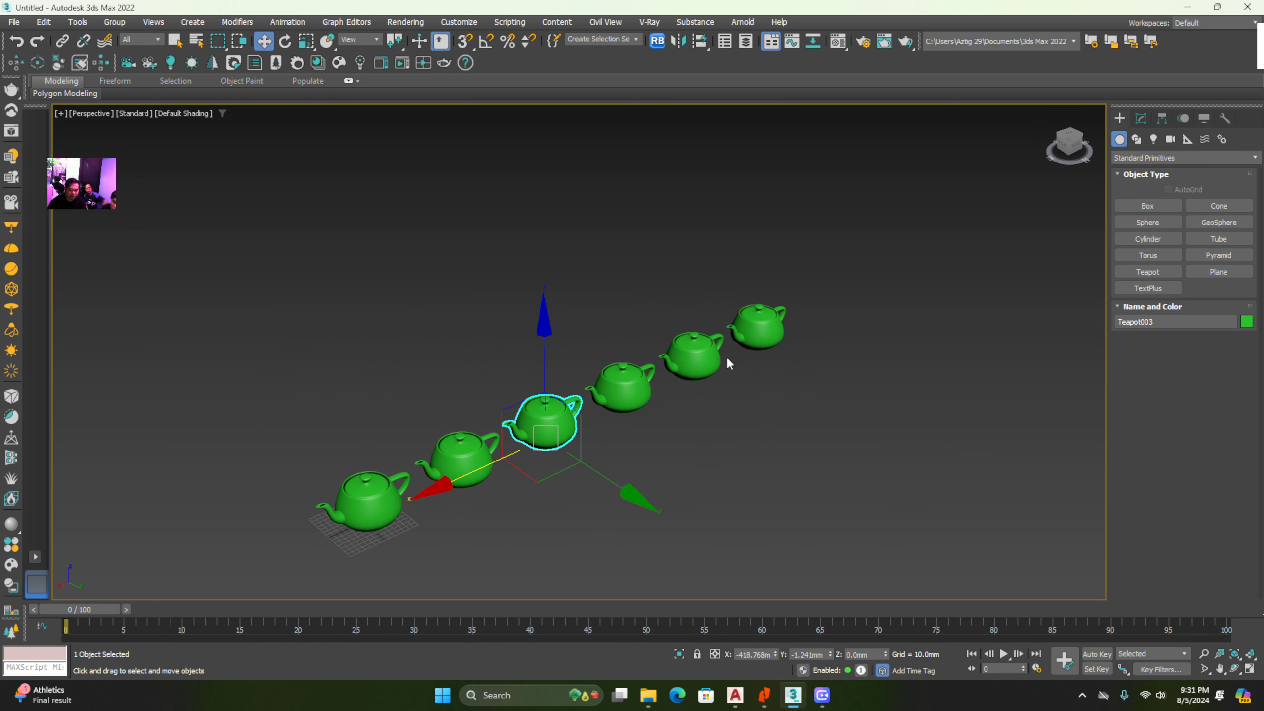
pyautogui.moveTo(556, 430)
pyautogui.keyDown('alt'); pyautogui.mouseDown(button='middle')
pyautogui.moveTo(668, 446)
pyautogui.moveTo(568, 442)
pyautogui.mouseUp(button='middle'); pyautogui.keyUp('alt')
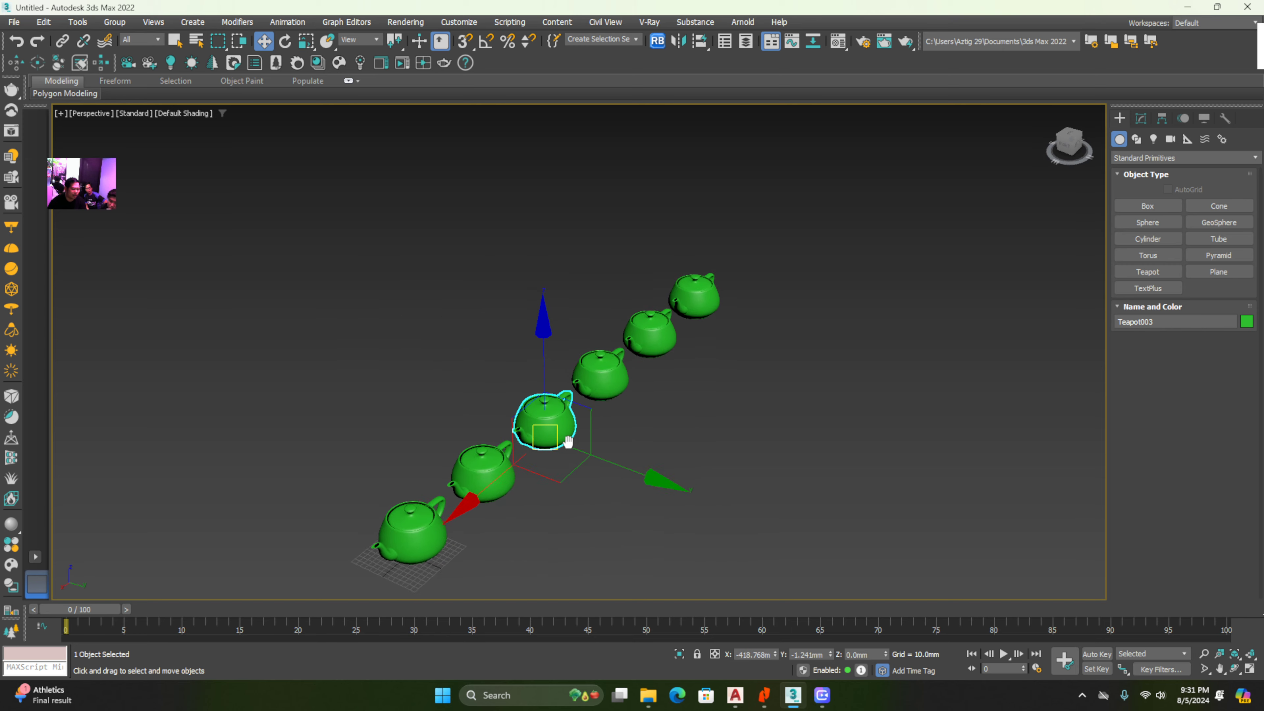
pyautogui.click(680, 454)
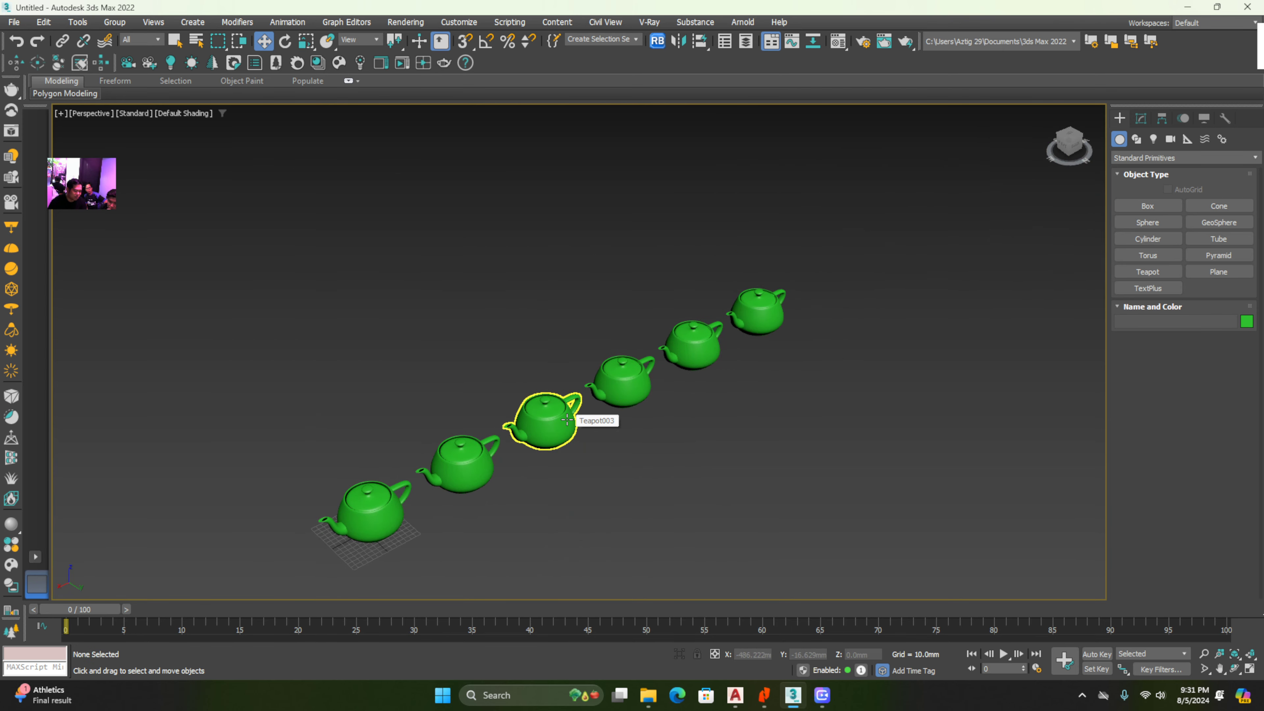
# View the row of teapots from other angles and reselect the third teapot from the grid
pyautogui.scroll(5, 567, 418)
pyautogui.moveTo(469, 430); pyautogui.dragTo(502, 371, button='middle')
pyautogui.scroll(-8, 478, 370)
pyautogui.keyDown('alt'); pyautogui.moveTo(334, 415); pyautogui.dragTo(763, 435, button='middle'); pyautogui.keyUp('alt')
pyautogui.keyDown('alt'); pyautogui.moveTo(666, 440); pyautogui.dragTo(293, 406, button='middle'); pyautogui.keyUp('alt')
pyautogui.click(507, 413)
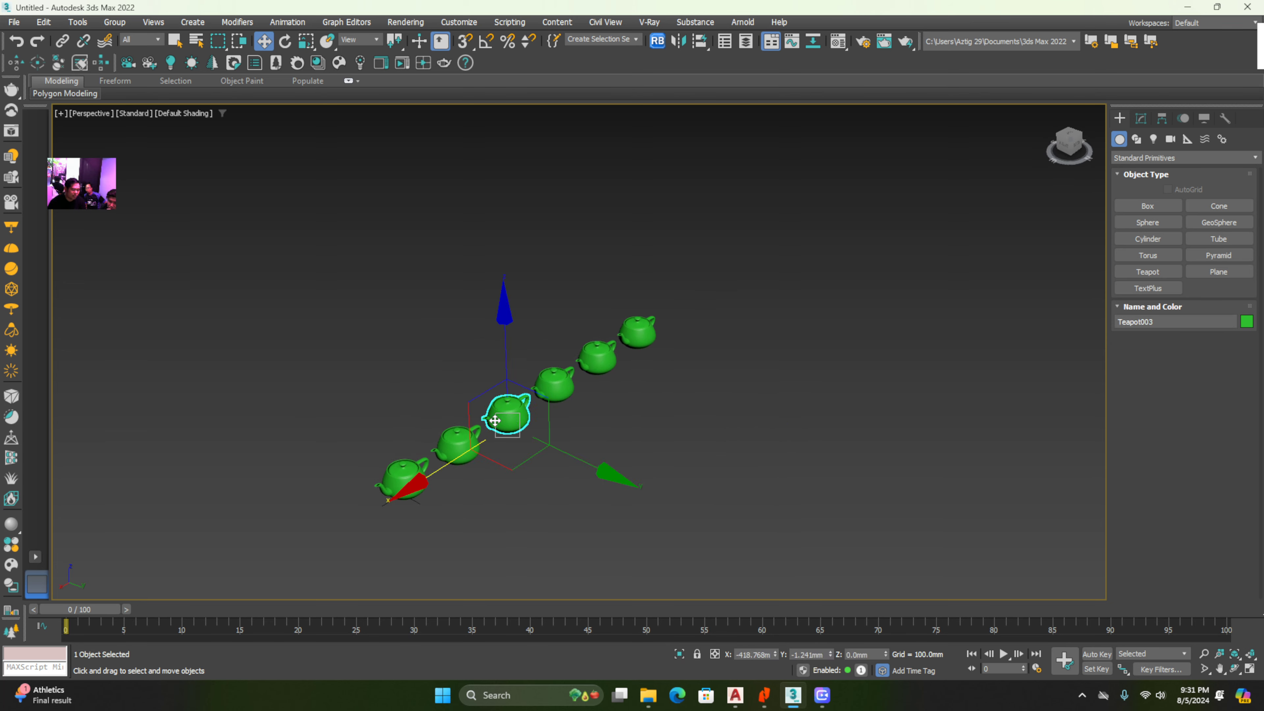
# Examine the selected third teapot and its neighbours close up, clear the selection, and view the row from the opposite side
pyautogui.keyDown('alt'); pyautogui.moveTo(508, 419); pyautogui.dragTo(471, 414, button='middle'); pyautogui.keyUp('alt')
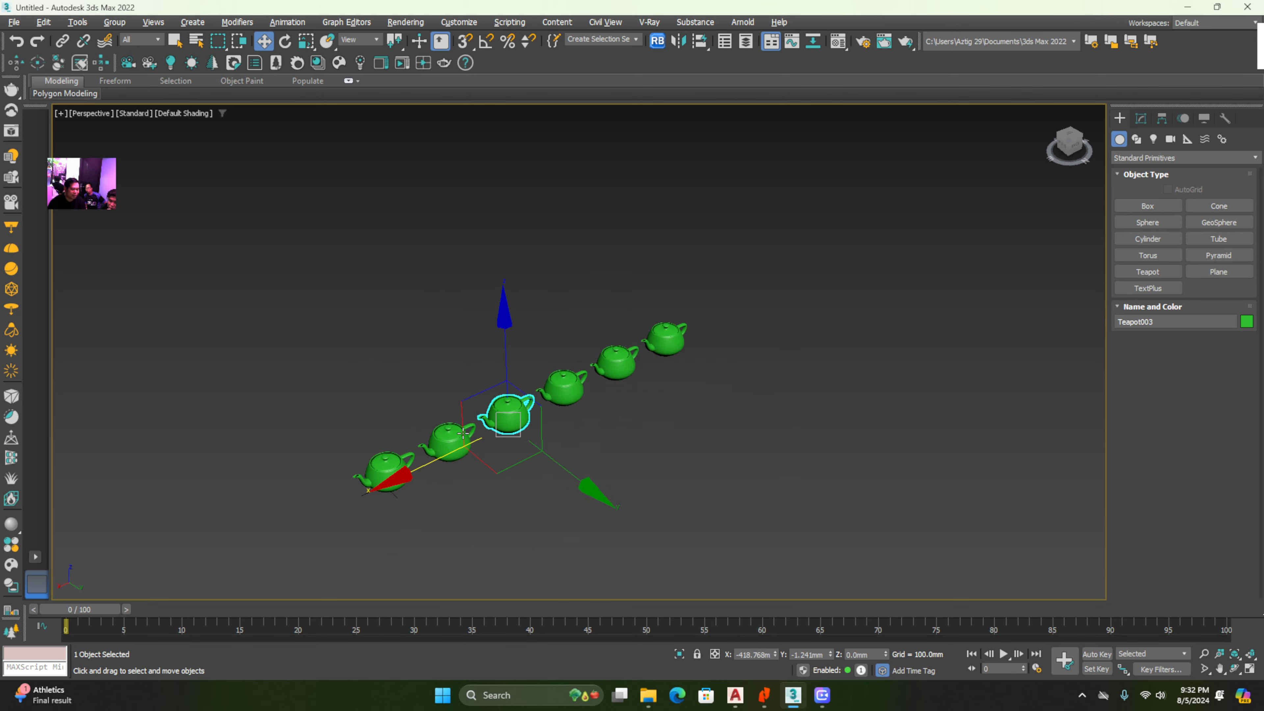
pyautogui.scroll(6, 470, 415)
pyautogui.scroll(-3, 706, 363)
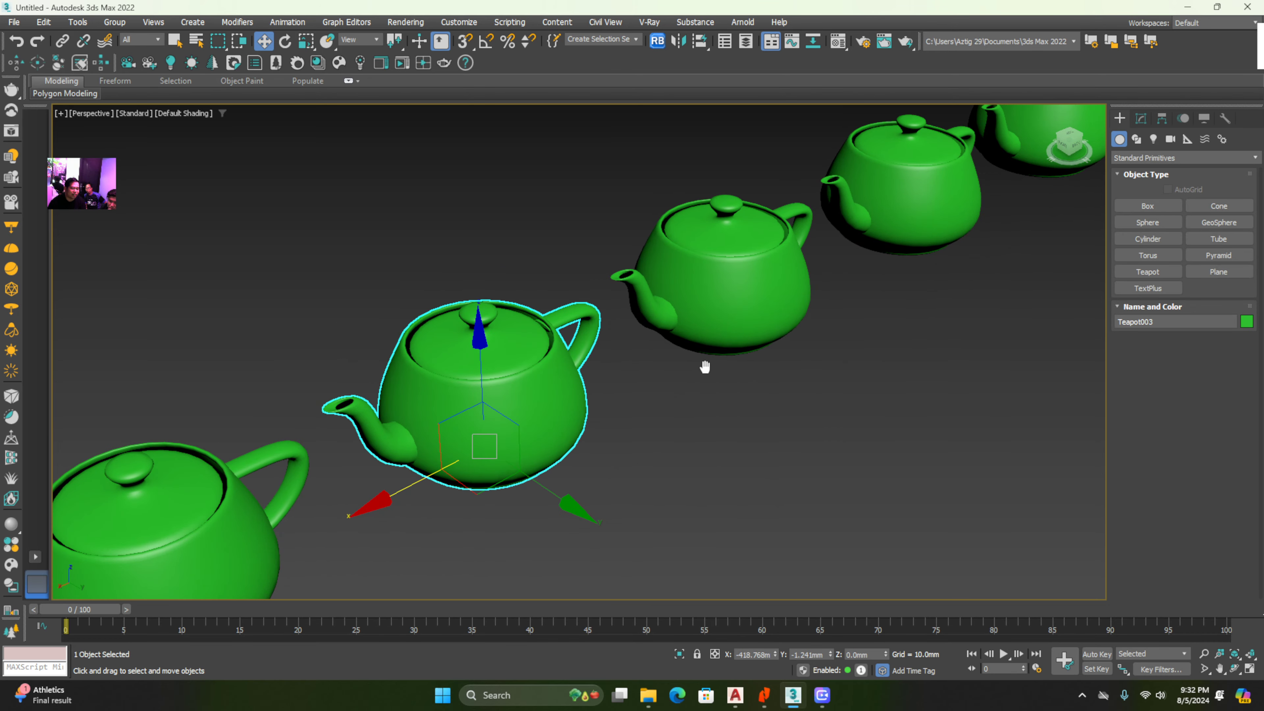
pyautogui.scroll(4, 718, 366)
pyautogui.click(717, 367)
pyautogui.keyDown('alt'); pyautogui.moveTo(870, 383); pyautogui.dragTo(898, 426, button='middle'); pyautogui.keyUp('alt')
pyautogui.scroll(-5, 431, 416)
pyautogui.keyDown('alt'); pyautogui.moveTo(431, 417); pyautogui.dragTo(633, 415, button='middle'); pyautogui.keyUp('alt')
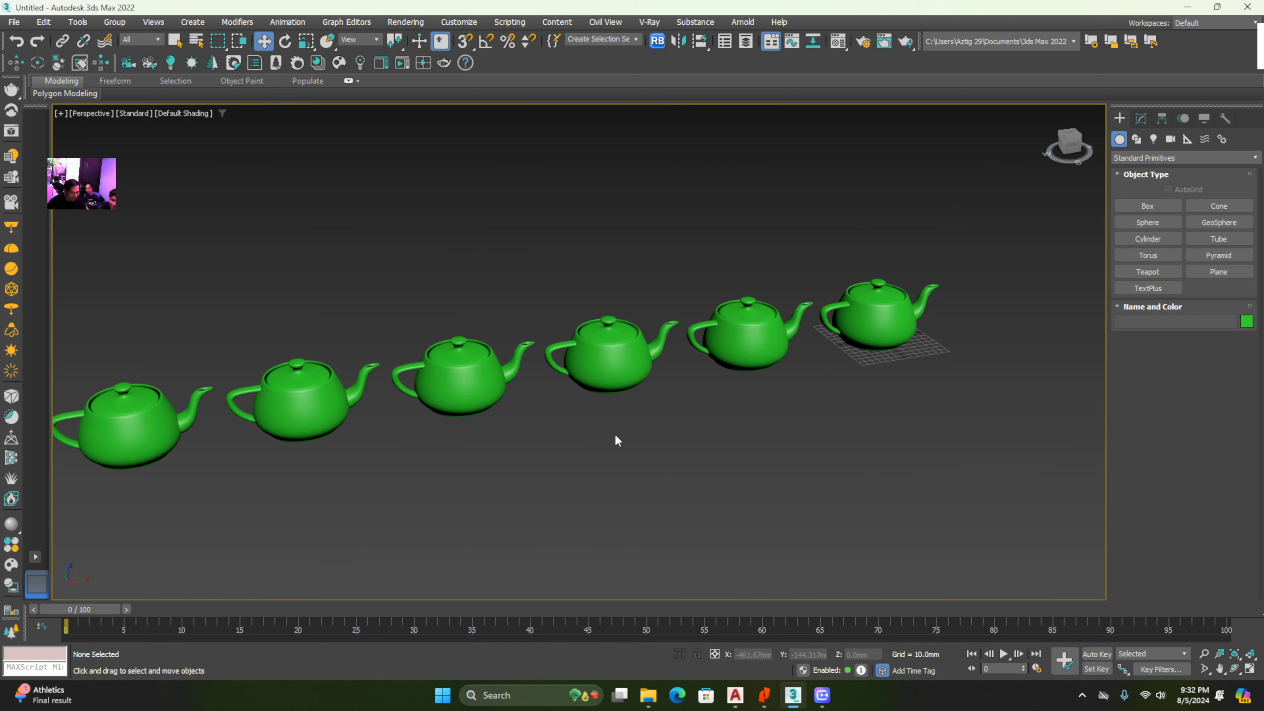
# Select a teapot in the middle of the row, view the row around it, and clear the selection
pyautogui.keyDown('alt'); pyautogui.moveTo(565, 480); pyautogui.dragTo(393, 459, button='middle'); pyautogui.keyUp('alt')
pyautogui.click(573, 380)
pyautogui.keyDown('alt'); pyautogui.moveTo(580, 423); pyautogui.dragTo(600, 447, button='middle'); pyautogui.keyUp('alt')
pyautogui.scroll(-5, 599, 446)
pyautogui.click(694, 463)
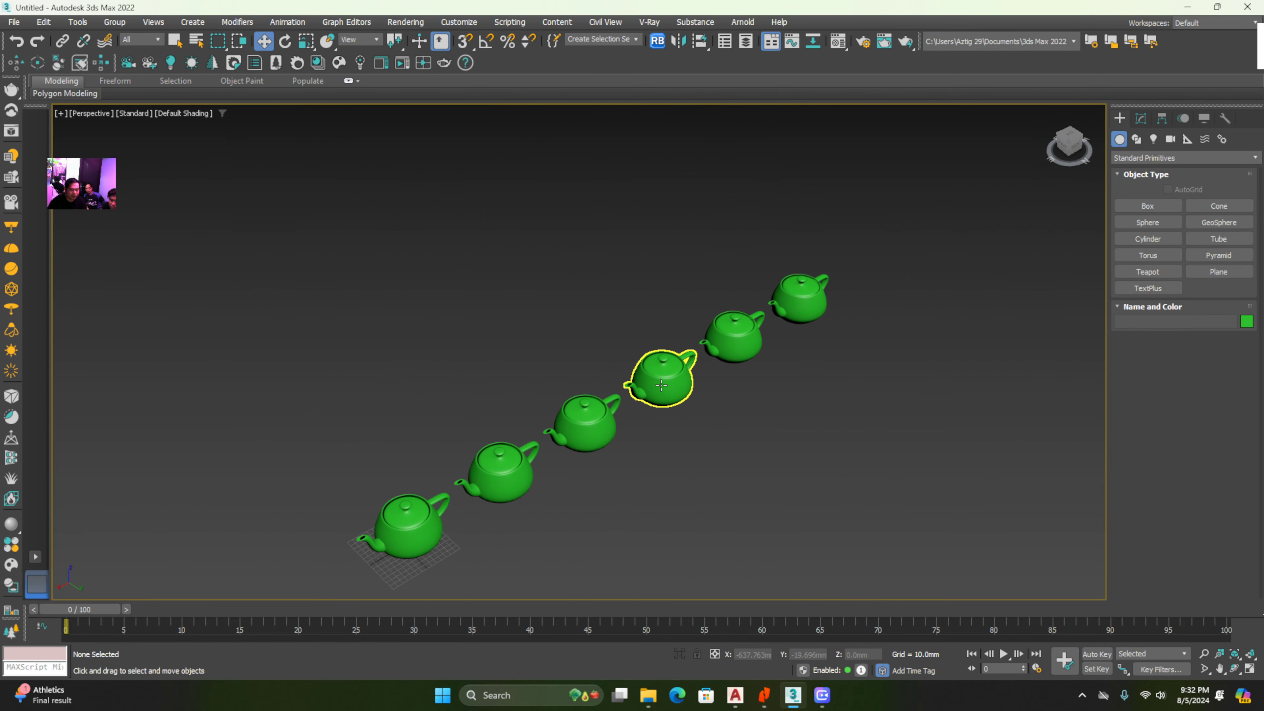
# Examine the whole row of teapots from different angles and distances with nothing selected
pyautogui.keyDown('alt'); pyautogui.moveTo(697, 459); pyautogui.dragTo(346, 354, button='middle'); pyautogui.keyUp('alt')
pyautogui.scroll(5, 344, 348)
pyautogui.moveTo(562, 404)
pyautogui.keyDown('alt'); pyautogui.mouseDown(button='middle')
pyautogui.moveTo(593, 406)
pyautogui.moveTo(559, 401)
pyautogui.mouseUp(button='middle'); pyautogui.keyUp('alt')
pyautogui.scroll(-2, 560, 401)
pyautogui.keyDown('alt'); pyautogui.moveTo(667, 420); pyautogui.dragTo(62, 398, button='middle'); pyautogui.keyUp('alt')
pyautogui.scroll(3, 633, 409)
pyautogui.scroll(-6, 632, 409)
pyautogui.scroll(5, 633, 409)
pyautogui.scroll(-5, 241, 384)
pyautogui.scroll(5, 274, 389)
pyautogui.moveTo(279, 389); pyautogui.dragTo(563, 411, button='middle')
pyautogui.moveTo(747, 448); pyautogui.dragTo(687, 387, button='middle')
pyautogui.scroll(-2, 686, 386)
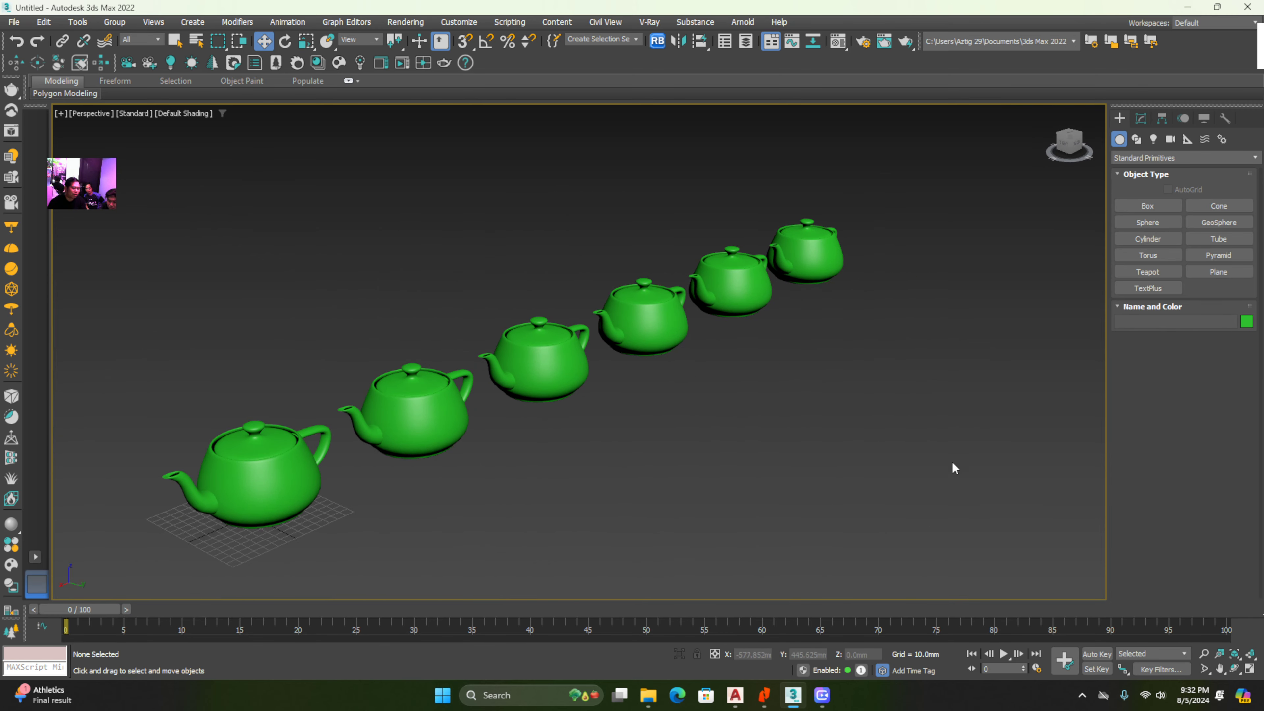
# Delete the five cloned teapots beyond the grid and undo the deletion
pyautogui.moveTo(954, 520); pyautogui.dragTo(377, 227)
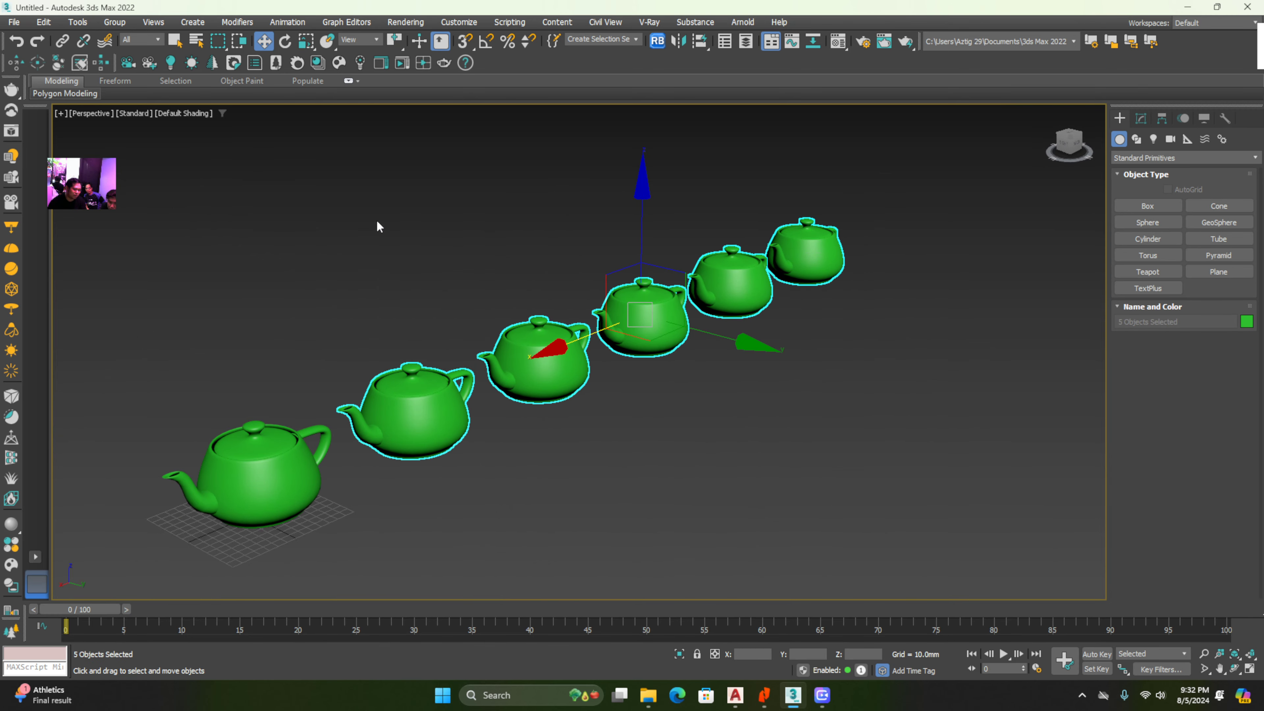
pyautogui.click(936, 387)
pyautogui.moveTo(889, 570); pyautogui.dragTo(389, 234)
pyautogui.press('Delete')
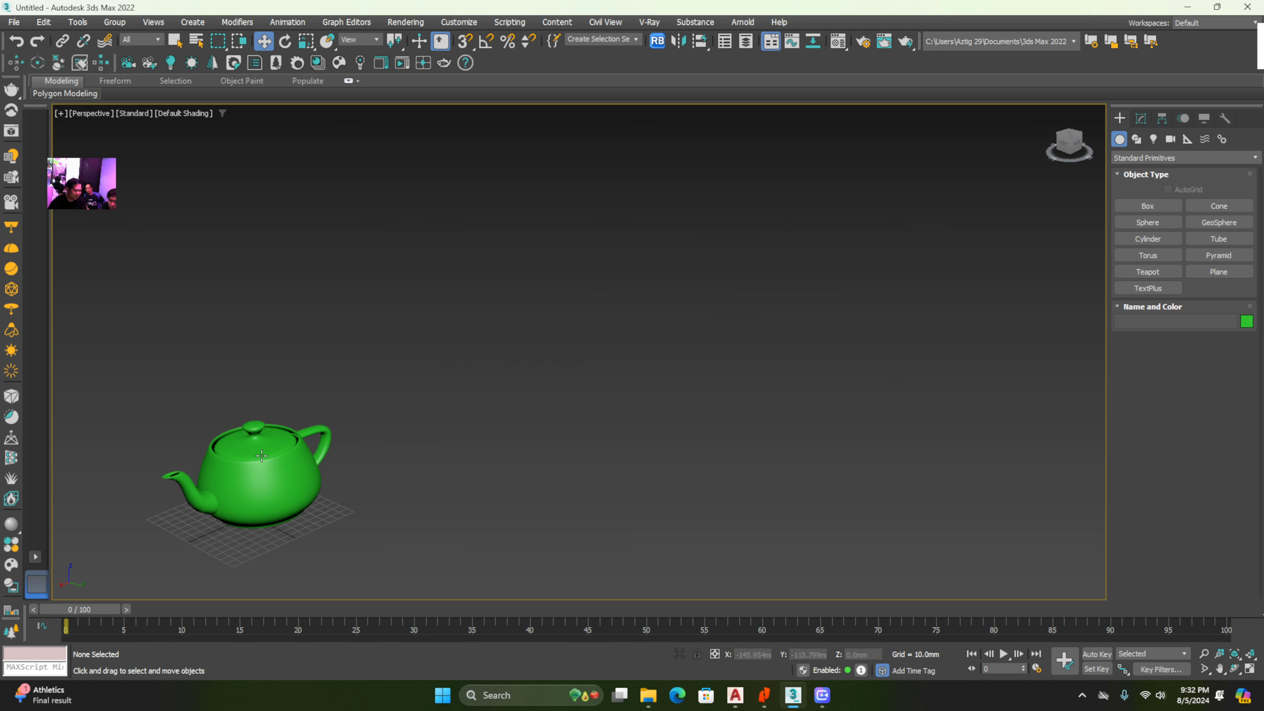
pyautogui.scroll(5, 287, 479)
pyautogui.moveTo(287, 479); pyautogui.dragTo(487, 420, button='middle')
pyautogui.moveTo(651, 388); pyautogui.dragTo(724, 384, button='middle')
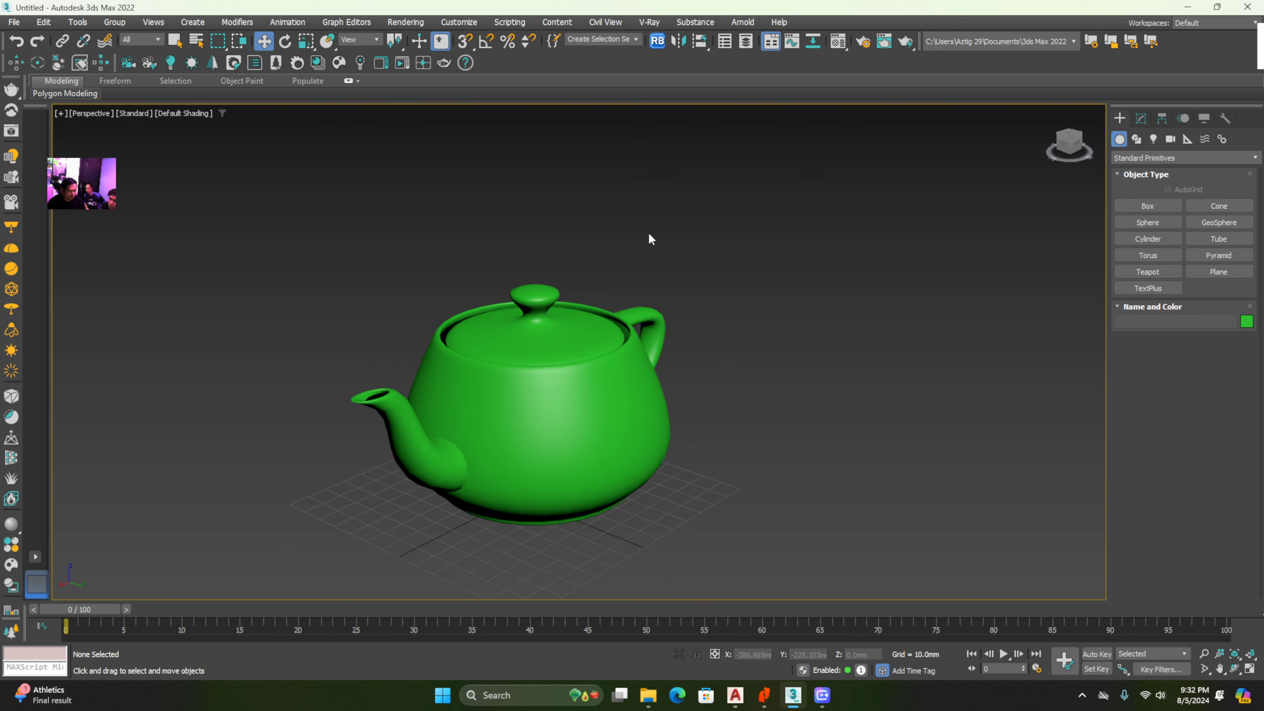
pyautogui.hotkey('ctrl', 'z')
pyautogui.moveTo(736, 298); pyautogui.dragTo(556, 426, button='middle')
pyautogui.scroll(-5, 556, 425)
# Select the five cloned teapots together and delete them, keeping only the original on the grid
pyautogui.click(952, 457)
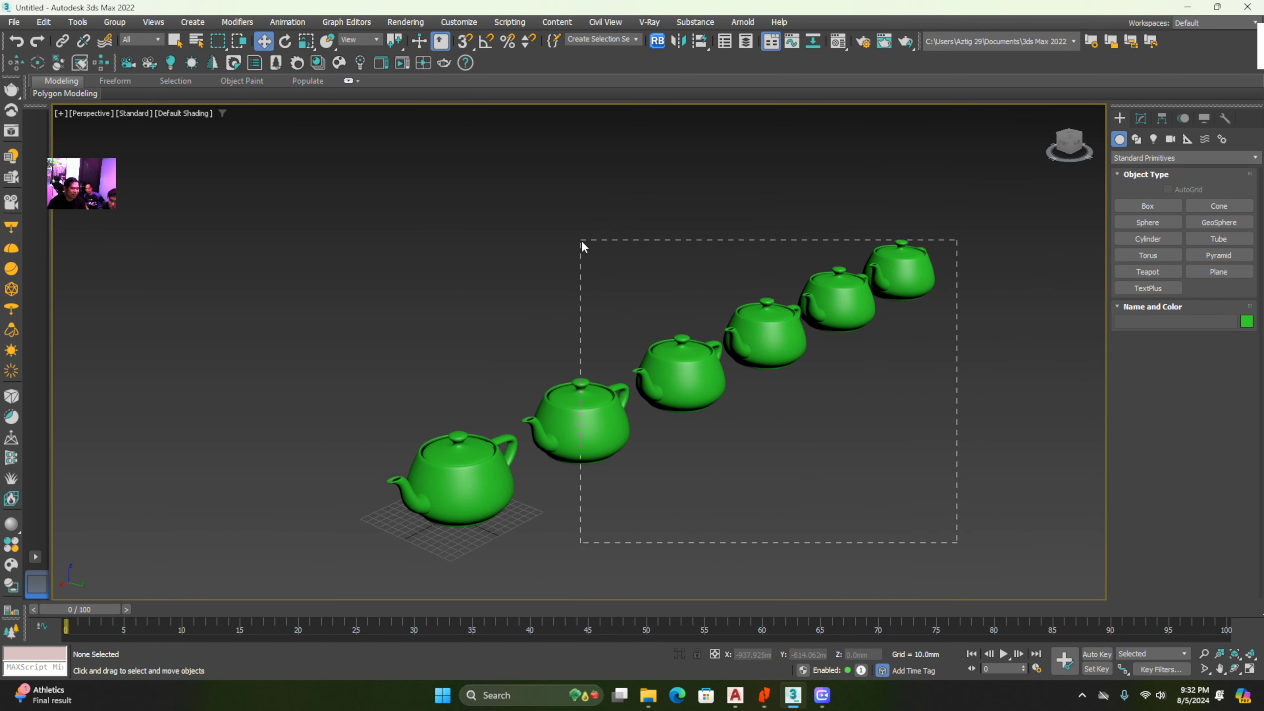
pyautogui.moveTo(581, 240); pyautogui.dragTo(581, 240)
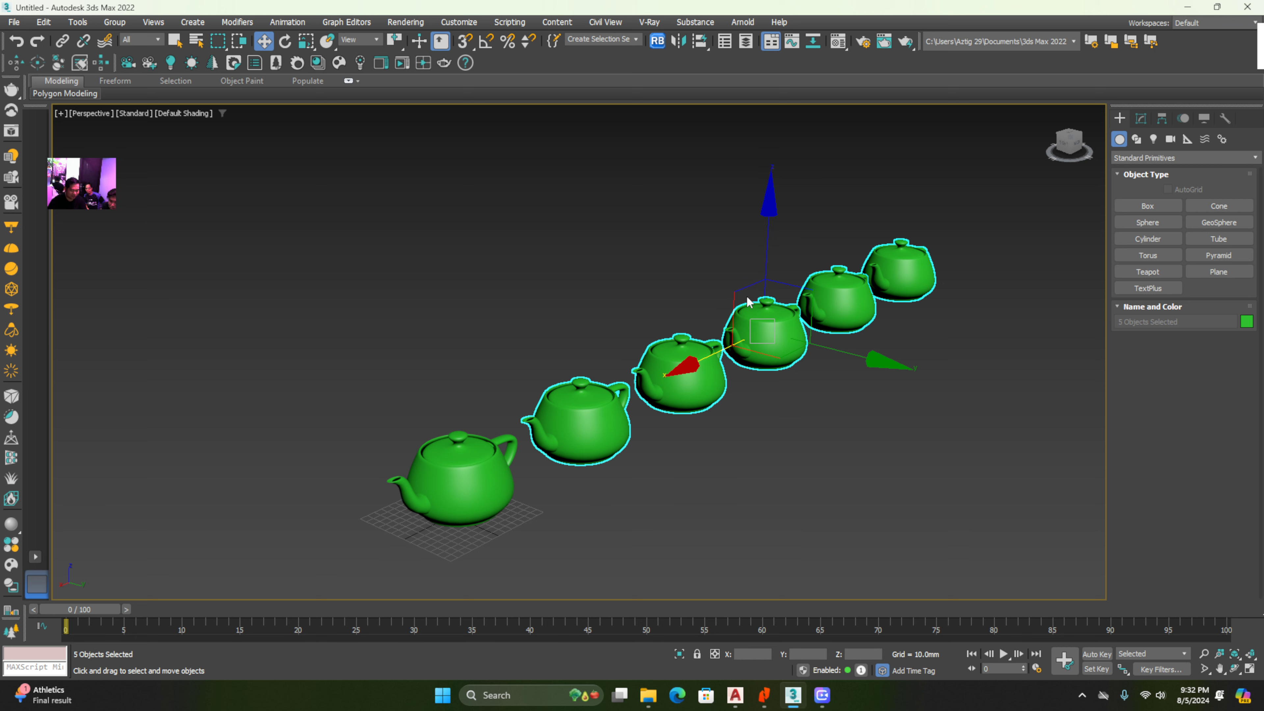
pyautogui.press('Delete')
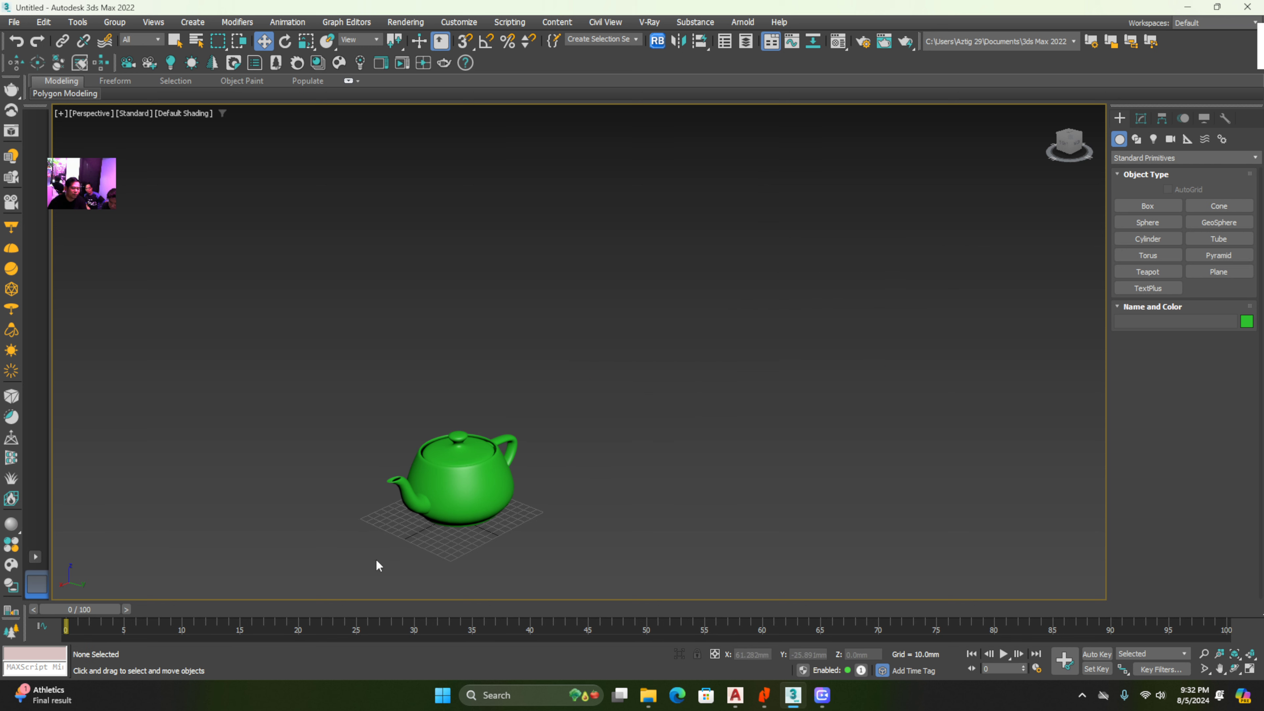
# Bring the remaining teapot close into view and select it
pyautogui.scroll(8, 496, 466)
pyautogui.moveTo(495, 467); pyautogui.dragTo(474, 349, button='middle')
pyautogui.scroll(-6, 473, 349)
pyautogui.keyDown('alt'); pyautogui.moveTo(474, 349); pyautogui.dragTo(518, 261, button='middle'); pyautogui.keyUp('alt')
pyautogui.scroll(3, 508, 439)
pyautogui.click(509, 452)
pyautogui.keyDown('alt'); pyautogui.moveTo(633, 484); pyautogui.dragTo(629, 463, button='middle'); pyautogui.keyUp('alt')
pyautogui.moveTo(520, 483); pyautogui.dragTo(587, 411, button='middle')
pyautogui.click(773, 359)
pyautogui.click(512, 382)
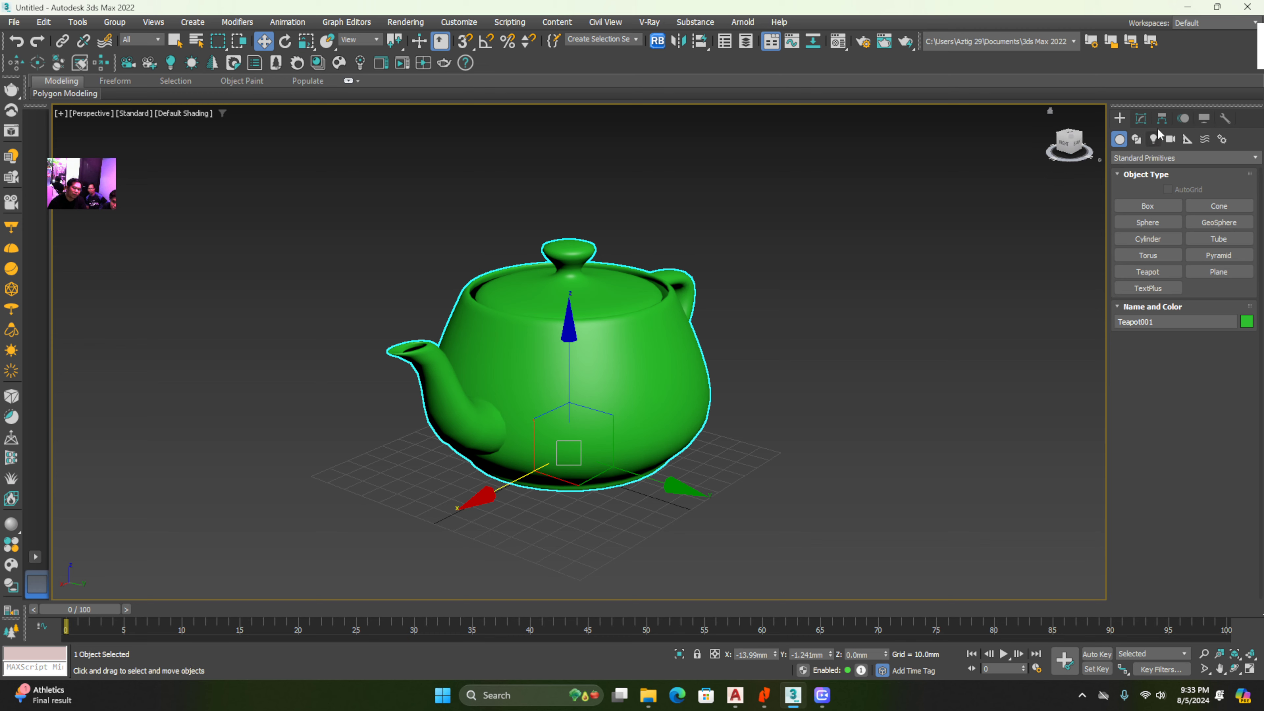
# Open the selected teapot's editable parameters and compare them with the primitive creation options
pyautogui.click(1139, 123)
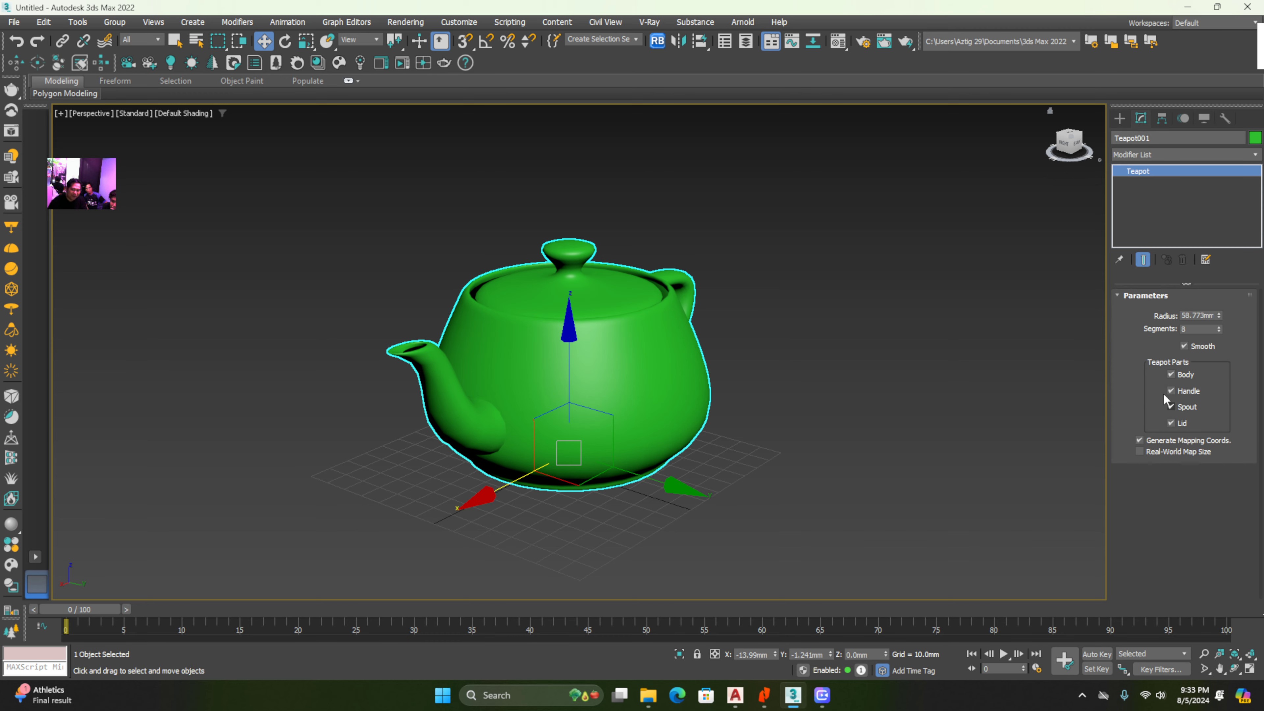
pyautogui.moveTo(592, 379); pyautogui.dragTo(557, 423, button='middle')
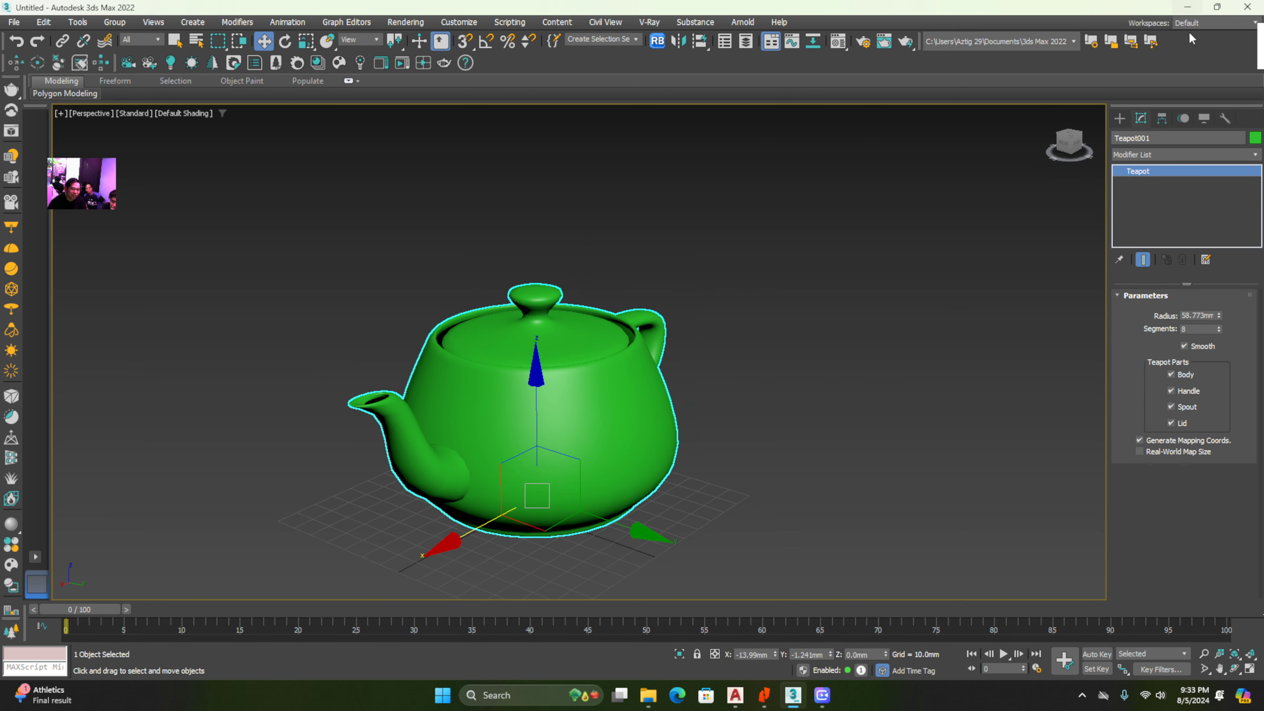
pyautogui.click(1121, 119)
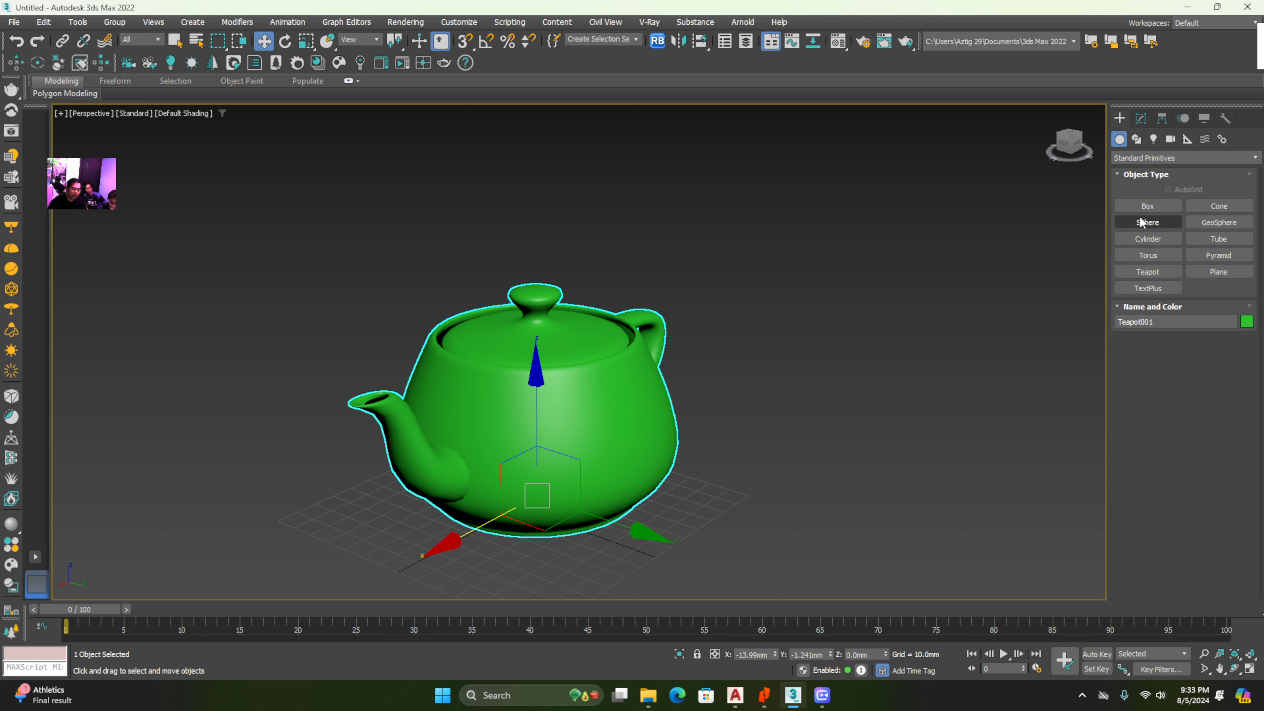
pyautogui.click(1141, 118)
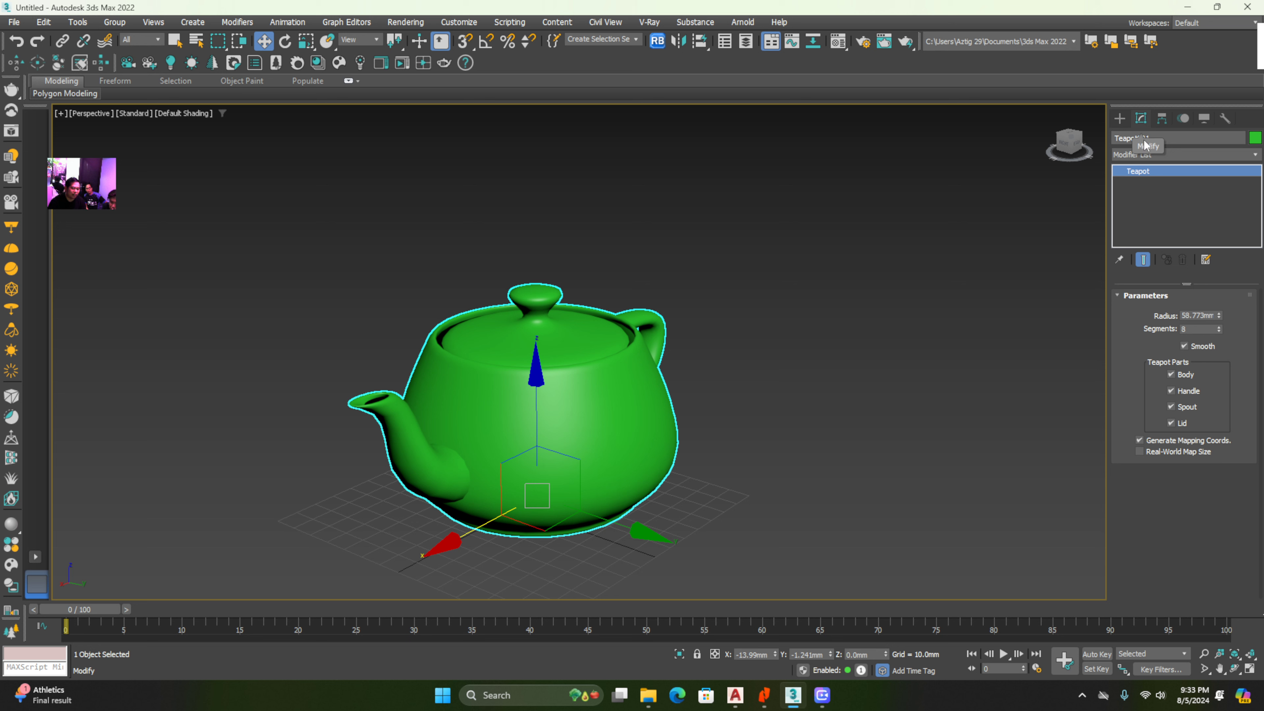
pyautogui.keyDown('alt'); pyautogui.moveTo(661, 391); pyautogui.dragTo(649, 400, button='middle'); pyautogui.keyUp('alt')
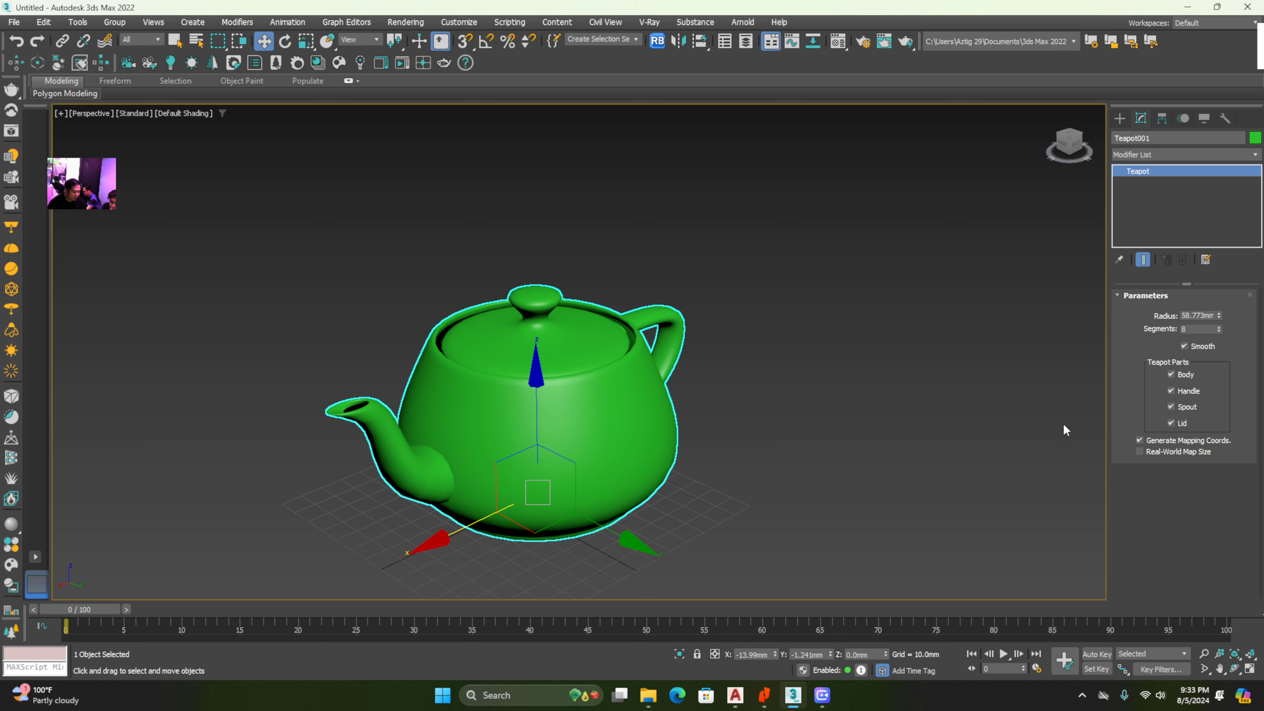
# Display the teapot as a wireframe and inspect its mesh up close
pyautogui.press('F3')
pyautogui.scroll(4, 642, 317)
pyautogui.moveTo(588, 289)
pyautogui.keyDown('alt'); pyautogui.mouseDown(button='middle')
pyautogui.moveTo(642, 316)
pyautogui.moveTo(651, 347)
pyautogui.moveTo(648, 333)
pyautogui.mouseUp(button='middle'); pyautogui.keyUp('alt')
pyautogui.scroll(-2, 657, 346)
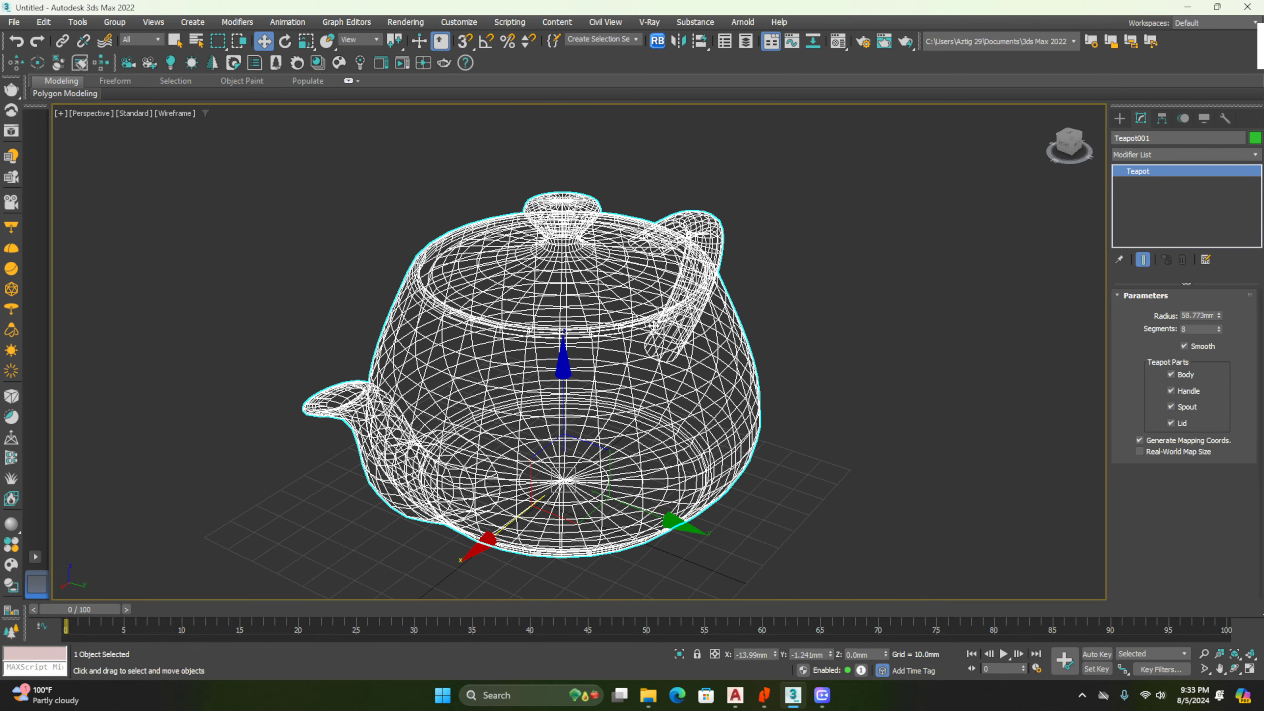
# Show the polygon, vertex and frame-rate statistics in the Perspective viewport
pyautogui.press('7')
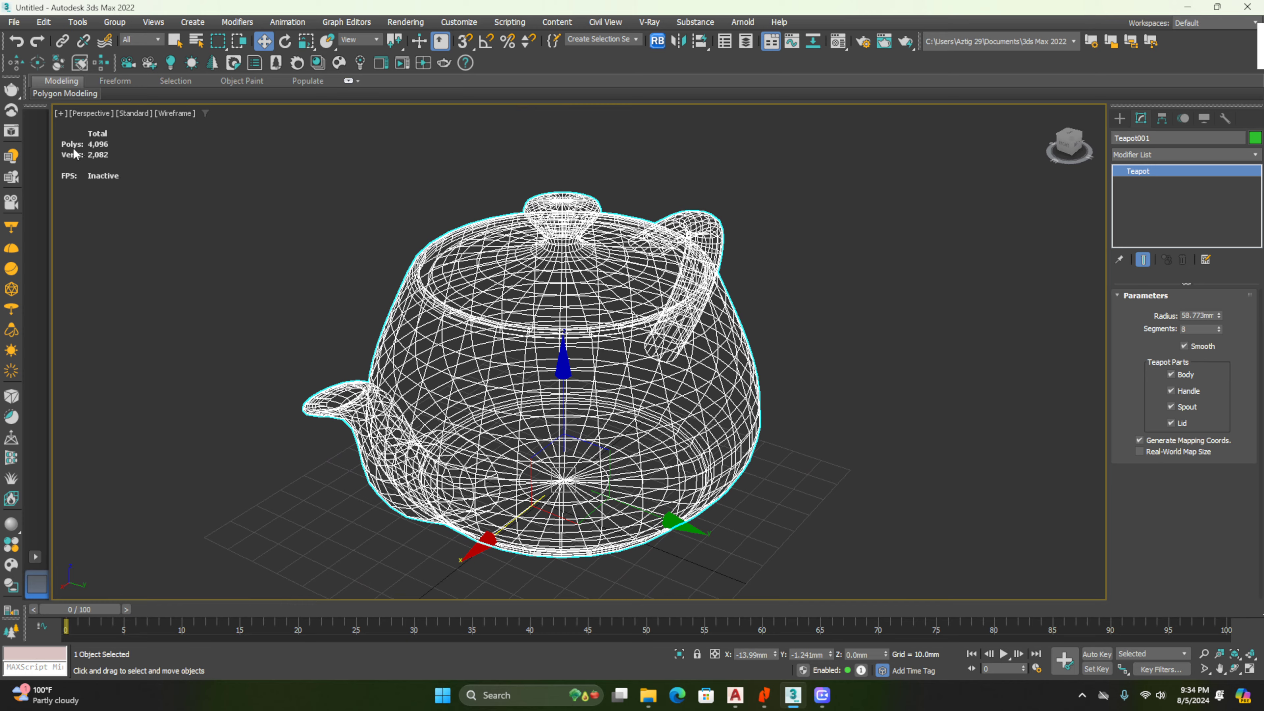
pyautogui.moveTo(90, 153); pyautogui.dragTo(130, 176, button='middle')
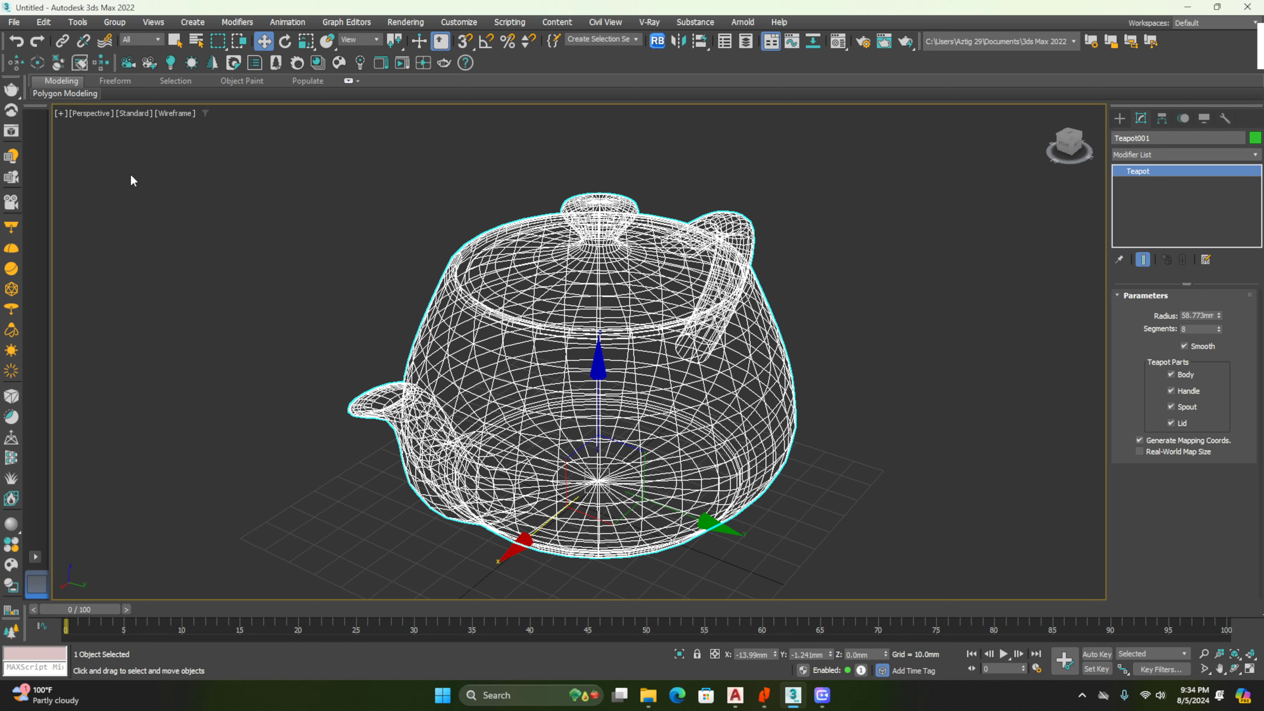
pyautogui.moveTo(761, 328); pyautogui.dragTo(748, 304, button='middle')
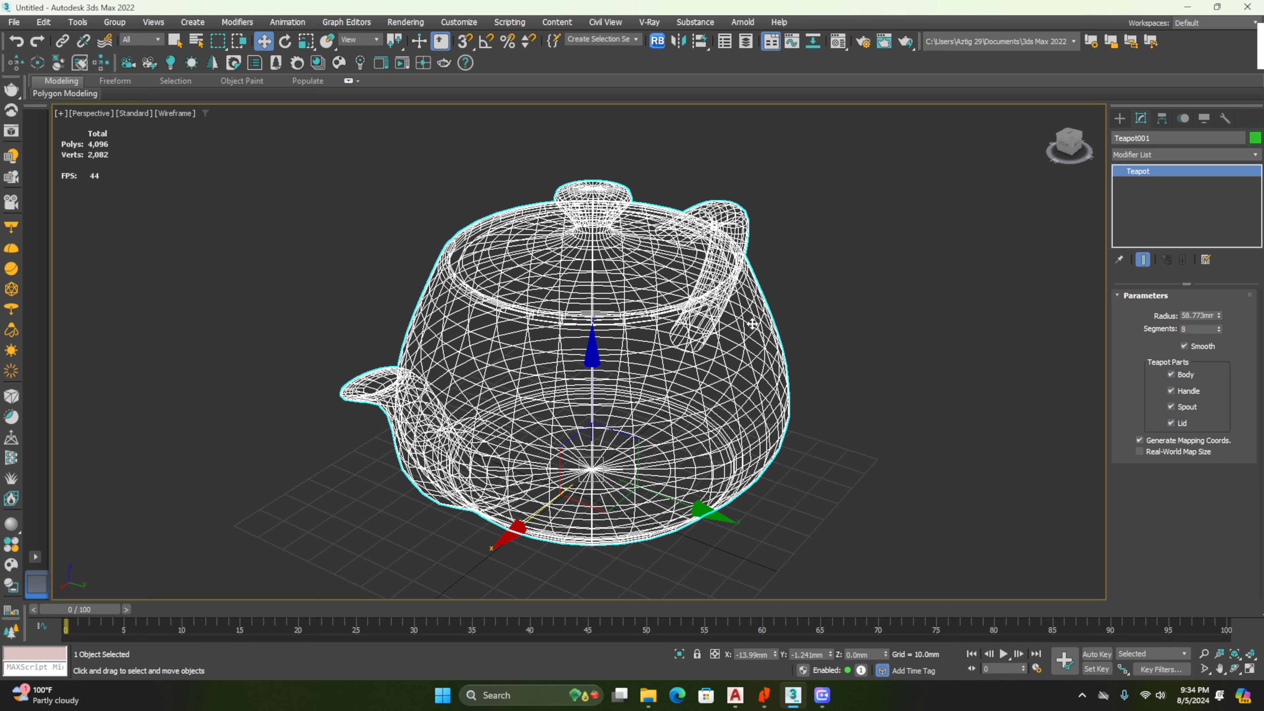
# Return the viewport to shaded display and turn on edged faces for the teapot
pyautogui.press('F3')
pyautogui.keyDown('alt'); pyautogui.moveTo(914, 318); pyautogui.dragTo(660, 355, button='middle'); pyautogui.keyUp('alt')
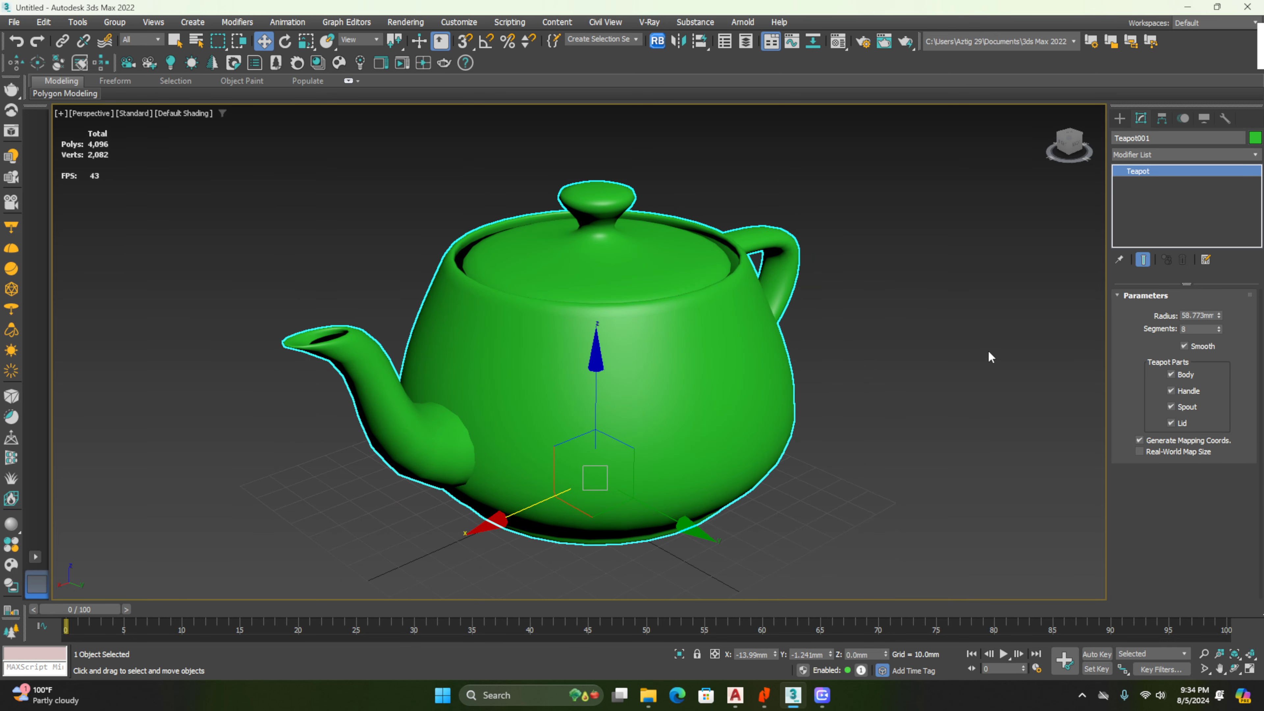
pyautogui.press('F4')
pyautogui.press('F4')
pyautogui.press('F4')
pyautogui.press('F4')
pyautogui.press('F4')
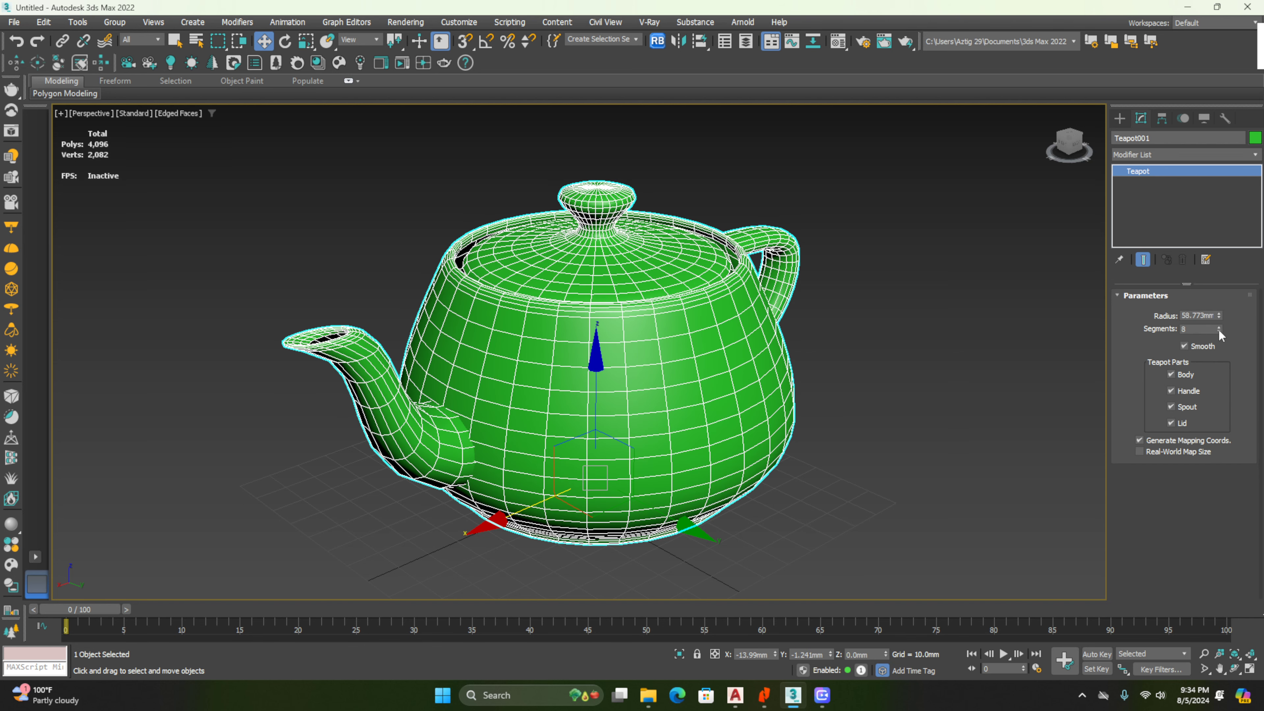
# Set the teapot's segments to 13 and its radius to 48.194 mm
pyautogui.moveTo(1219, 329)
pyautogui.mouseDown()
pyautogui.moveTo(1217, 354)
pyautogui.moveTo(1221, 299)
pyautogui.moveTo(1219, 349)
pyautogui.moveTo(1221, 328)
pyautogui.mouseUp()
# Switch the teapot's body off and on, and remove its handle, spout and lid
pyautogui.click(1177, 375)
pyautogui.click(1177, 376)
pyautogui.click(1177, 394)
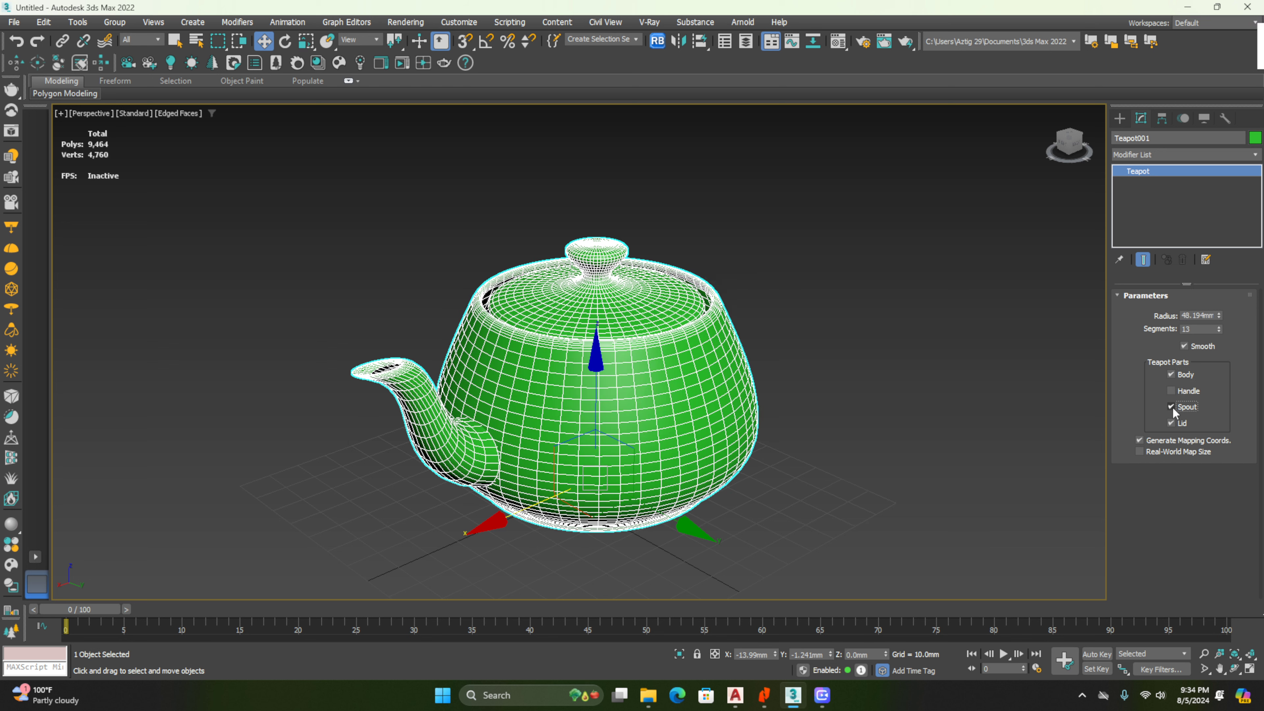
pyautogui.click(1172, 407)
pyautogui.click(1170, 424)
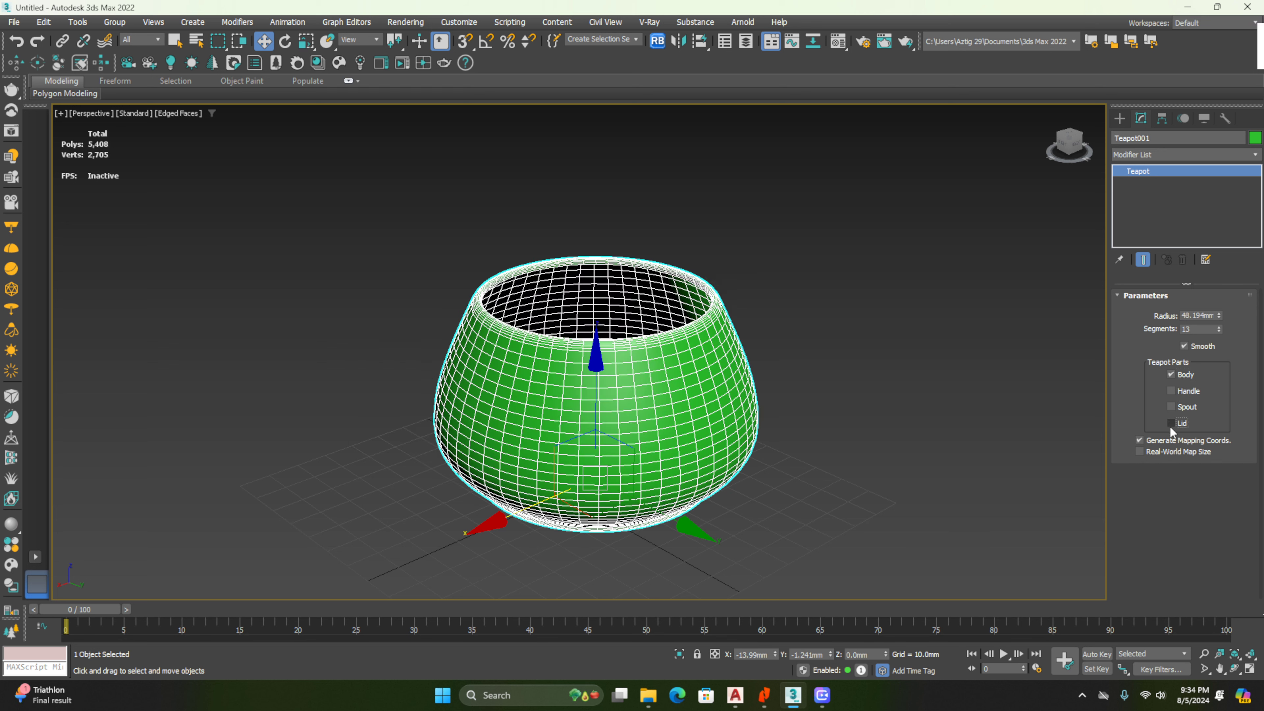
# Toggle the teapot's lid and spout several times and restore the handle, spout and lid
pyautogui.click(1170, 423)
pyautogui.click(1170, 424)
pyautogui.click(1171, 424)
pyautogui.click(1171, 424)
pyautogui.click(1171, 424)
pyautogui.click(1175, 408)
pyautogui.click(1175, 408)
pyautogui.click(1175, 408)
pyautogui.click(1178, 393)
pyautogui.click(1171, 423)
pyautogui.click(1171, 423)
# Reselect the teapot, rotate it about 11 degrees around its vertical axis, and undo the rotation
pyautogui.moveTo(659, 385); pyautogui.dragTo(591, 351, button='middle')
pyautogui.click(814, 307)
pyautogui.click(589, 345)
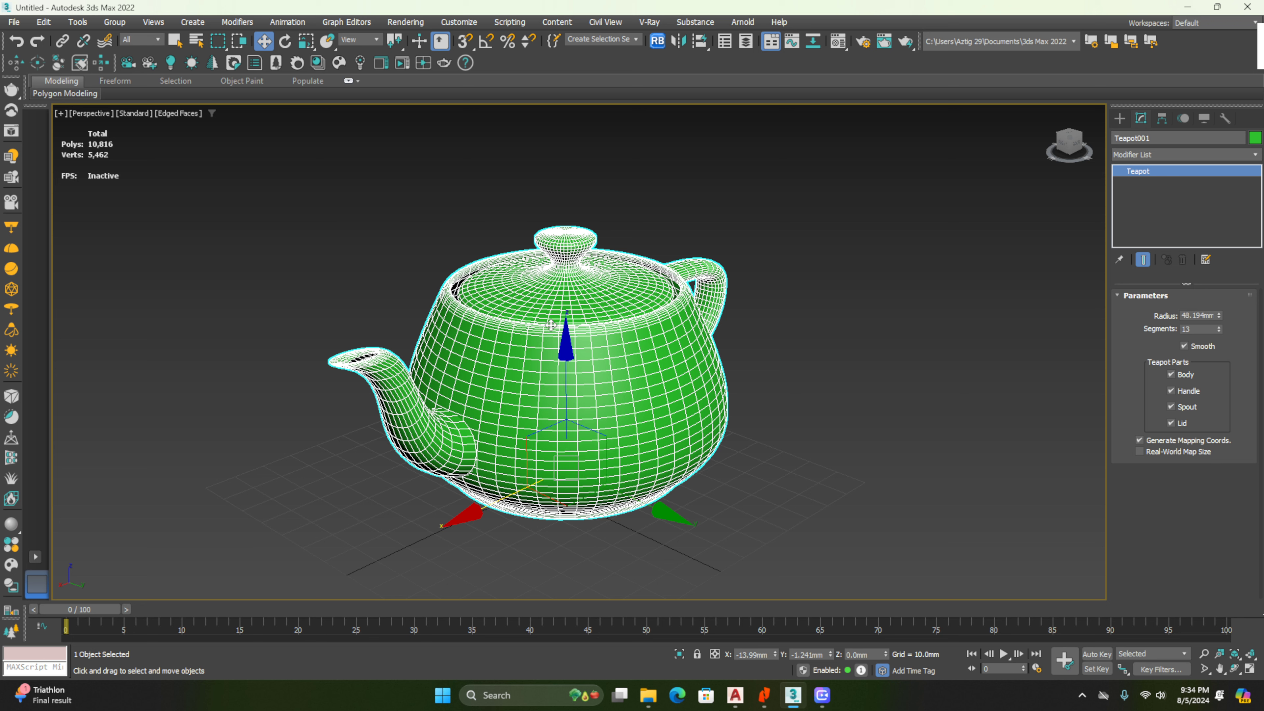
pyautogui.rightClick(592, 339)
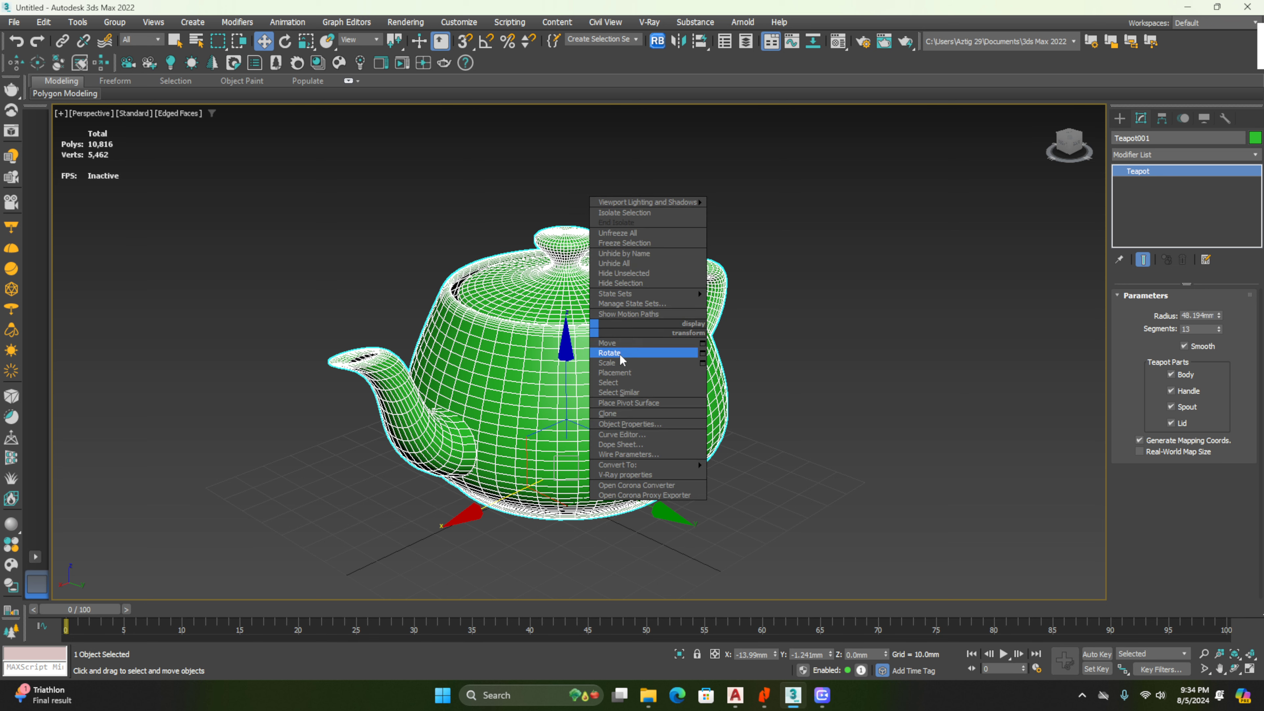
pyautogui.click(619, 353)
pyautogui.moveTo(588, 531); pyautogui.dragTo(1035, 465)
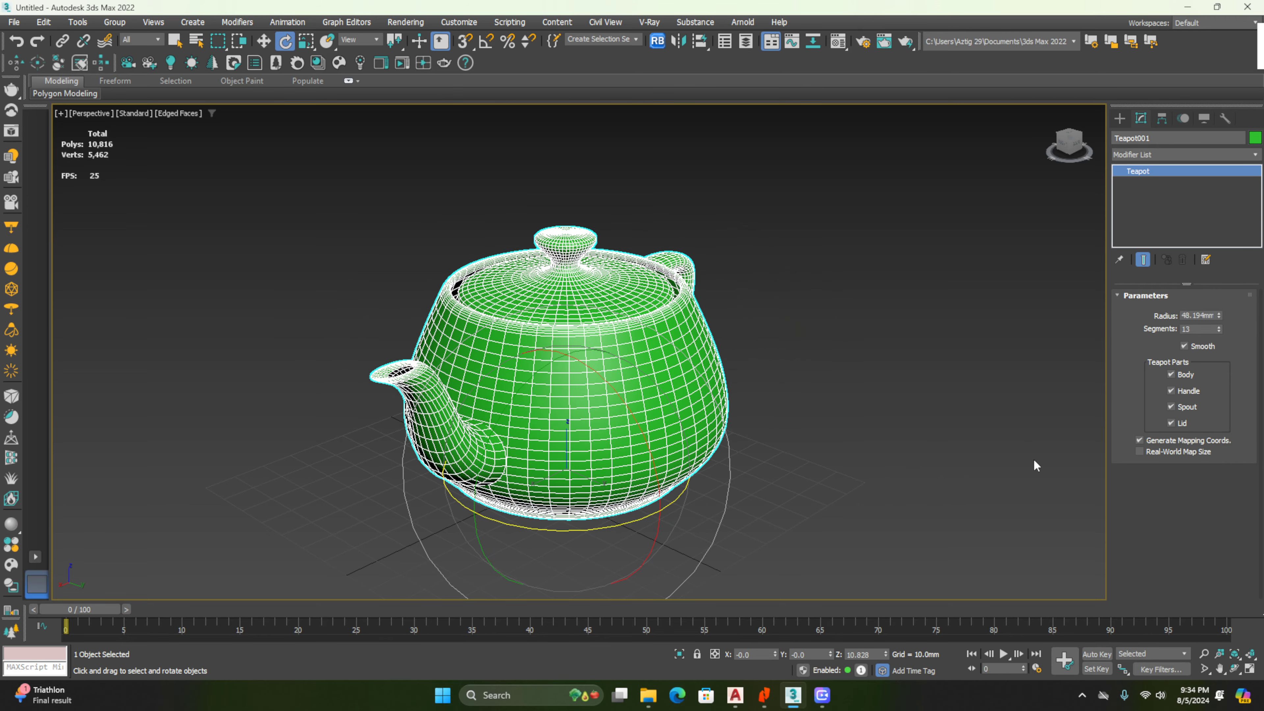
pyautogui.hotkey('ctrl', 'z')
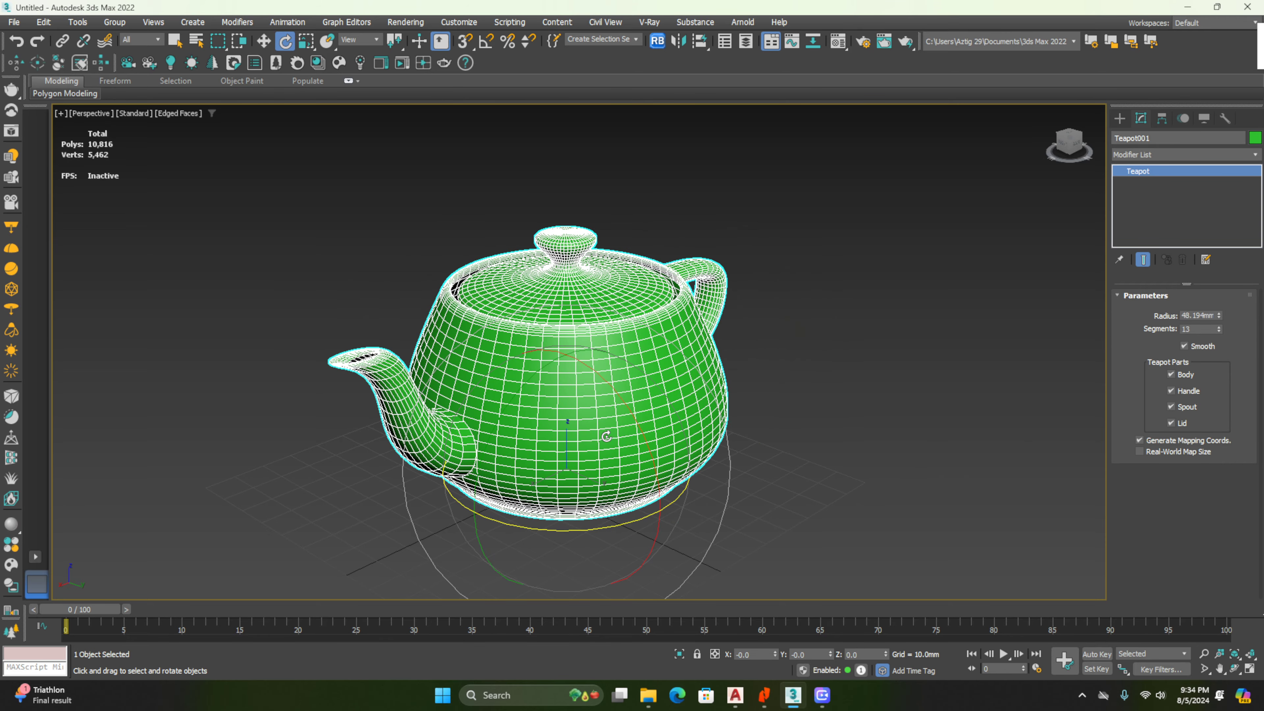
# Alternate between the Scale, Move and Rotate transform tools on the selected teapot
pyautogui.press('r')
pyautogui.press('w')
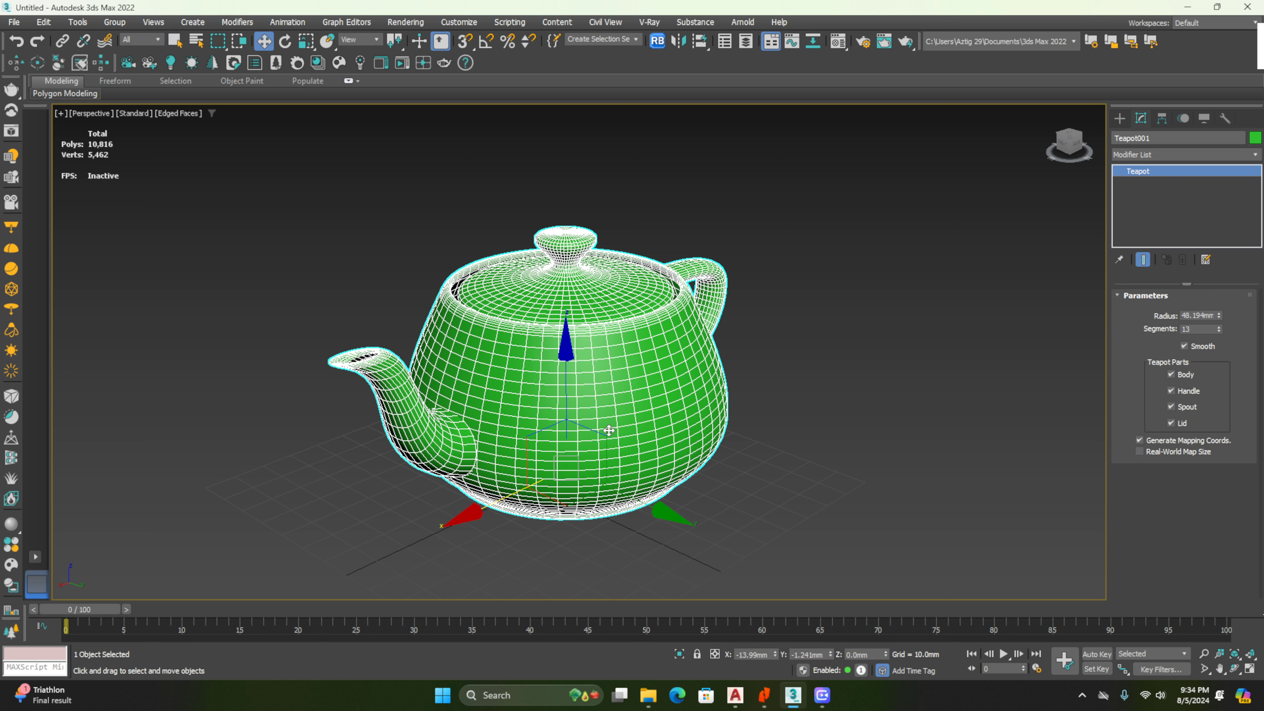
pyautogui.press('e')
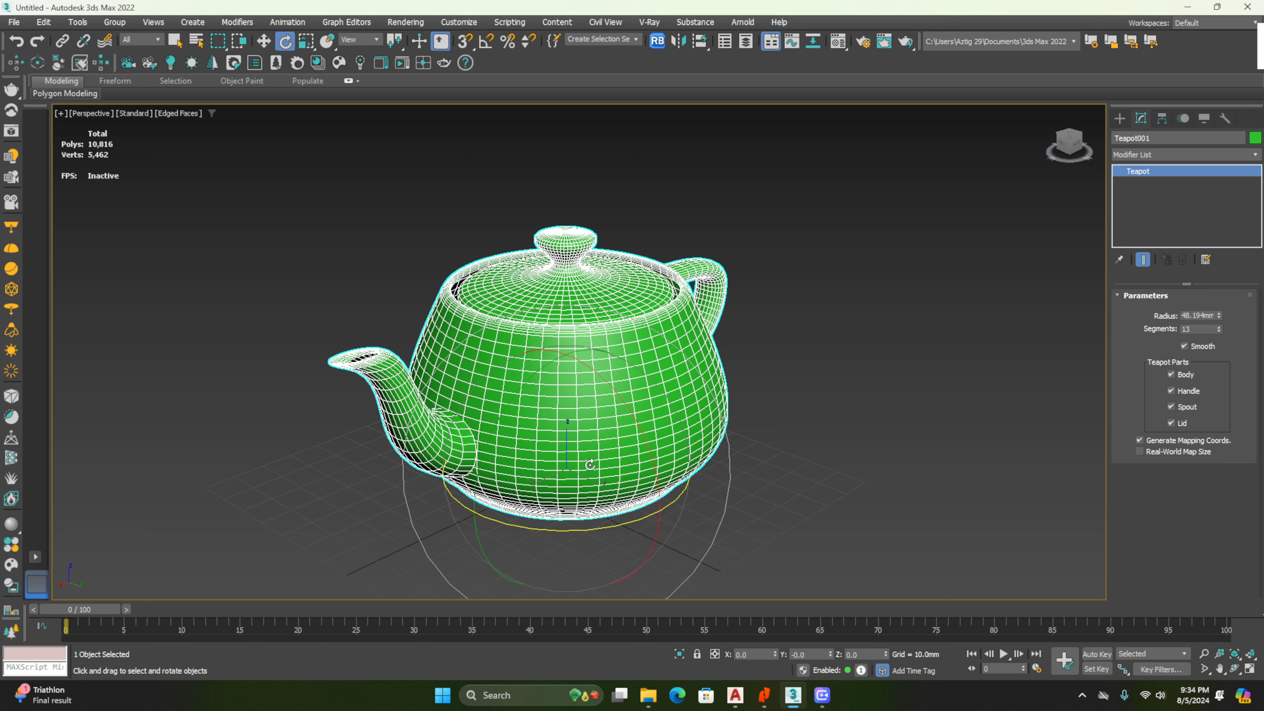
pyautogui.press('r')
# Try rotating the teapot with the Rotate tool and undo the rotation
pyautogui.click(285, 40)
pyautogui.keyDown('alt'); pyautogui.moveTo(598, 478); pyautogui.dragTo(628, 466, button='middle'); pyautogui.keyUp('alt')
pyautogui.moveTo(585, 433); pyautogui.dragTo(556, 475)
pyautogui.hotkey('ctrl', 'z')
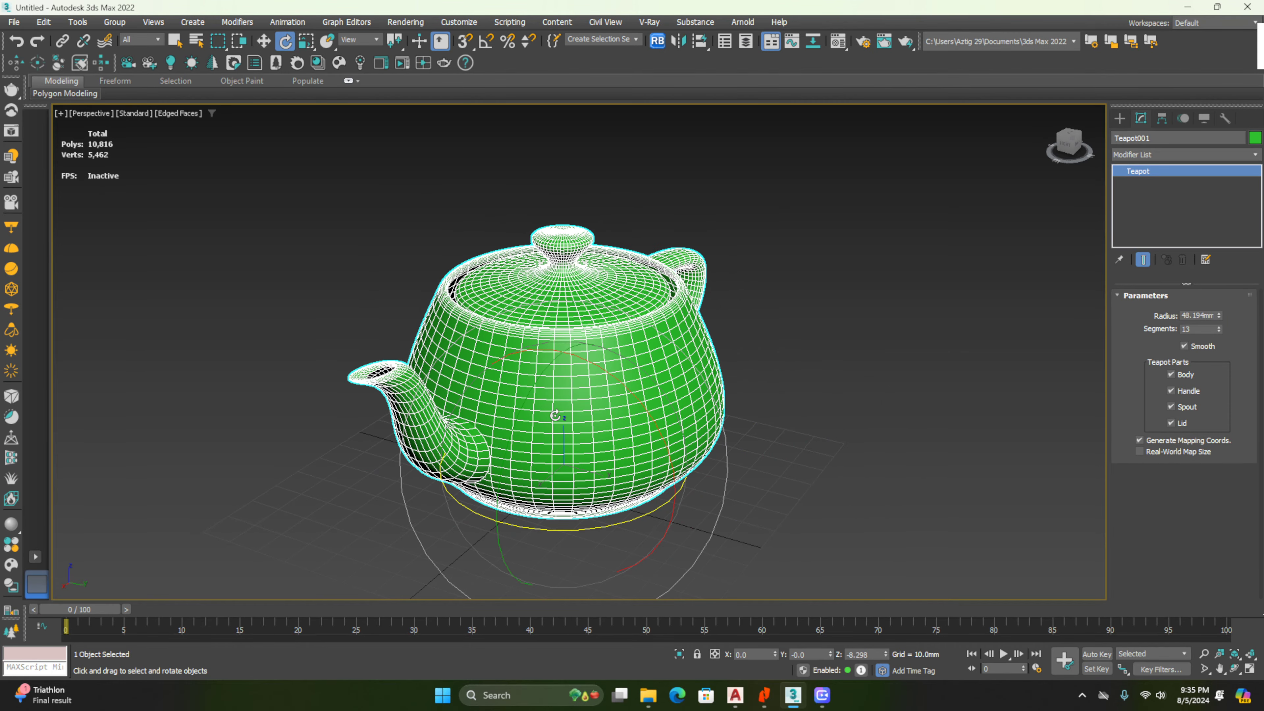
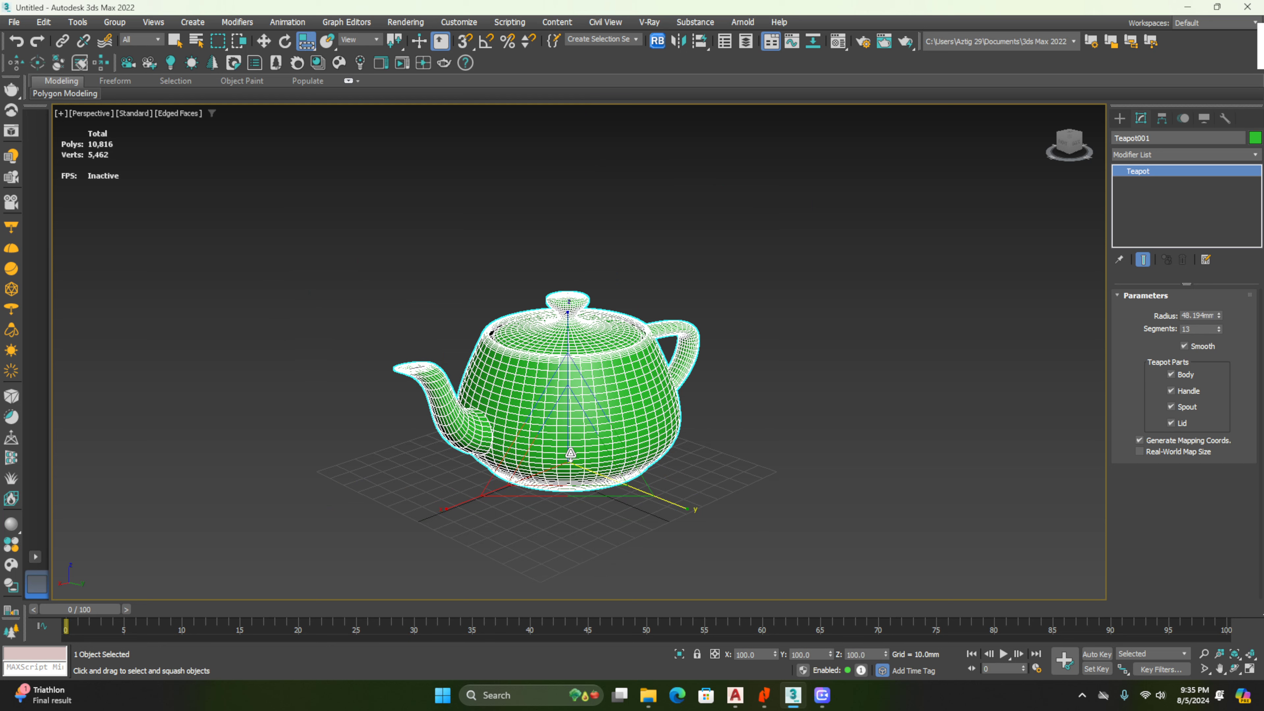
# Cycle the Scale tool repeatedly through its available scaling modes on the selected teapot
pyautogui.press('r')
pyautogui.press('r')
pyautogui.press('r')
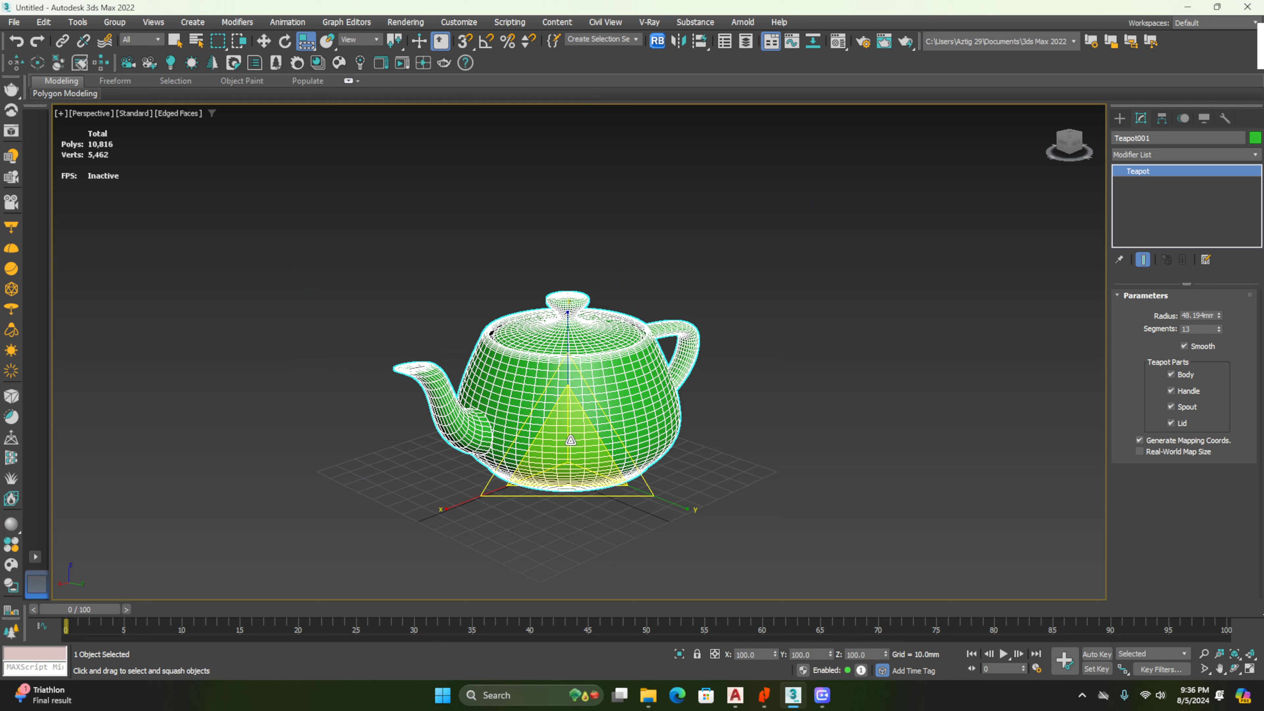
pyautogui.press('r')
pyautogui.press('r')
pyautogui.press('r')
pyautogui.press('r')
pyautogui.press('r')
pyautogui.press('r')
pyautogui.press('r')
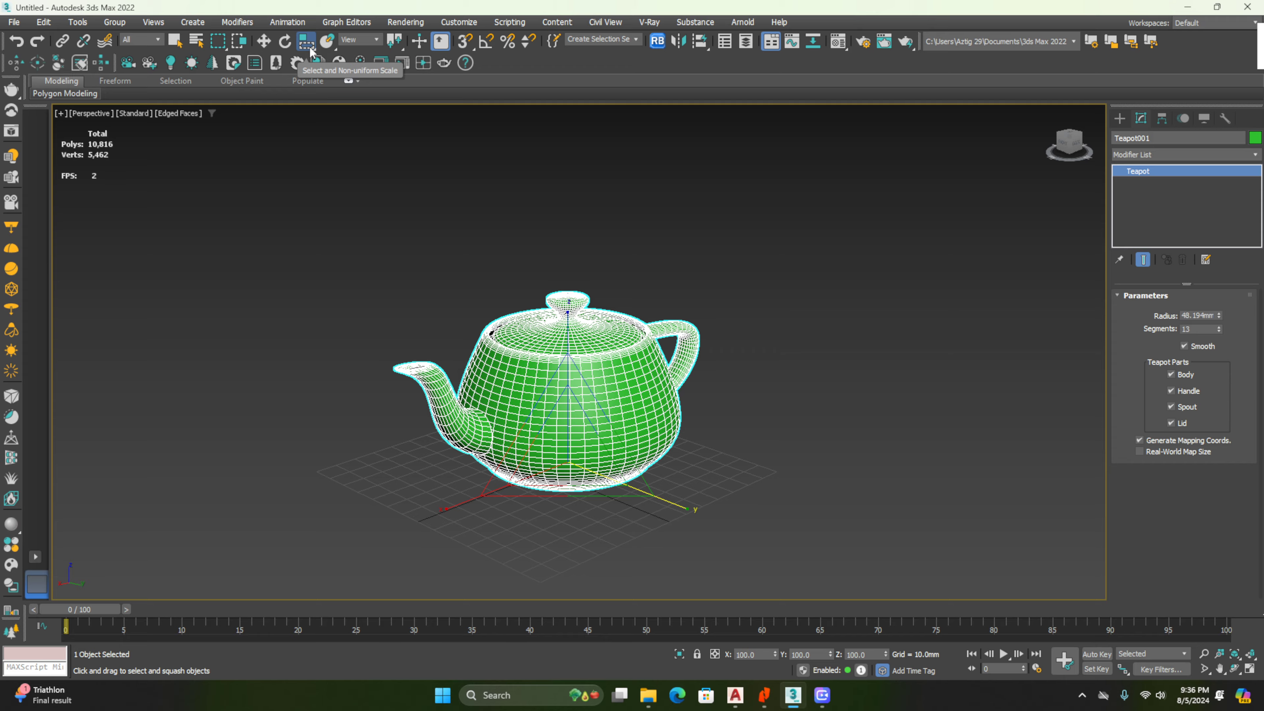
# Leave the scaling mode, switch through Rotate to the Move tool and reselect the teapot
pyautogui.moveTo(565, 422); pyautogui.dragTo(592, 434)
pyautogui.press('e')
pyautogui.rightClick(569, 409)
pyautogui.click(590, 422)
pyautogui.click(884, 346)
pyautogui.click(579, 376)
pyautogui.moveTo(580, 376); pyautogui.dragTo(557, 429, button='middle')
pyautogui.keyDown('alt'); pyautogui.moveTo(557, 429); pyautogui.dragTo(521, 433, button='middle'); pyautogui.keyUp('alt')
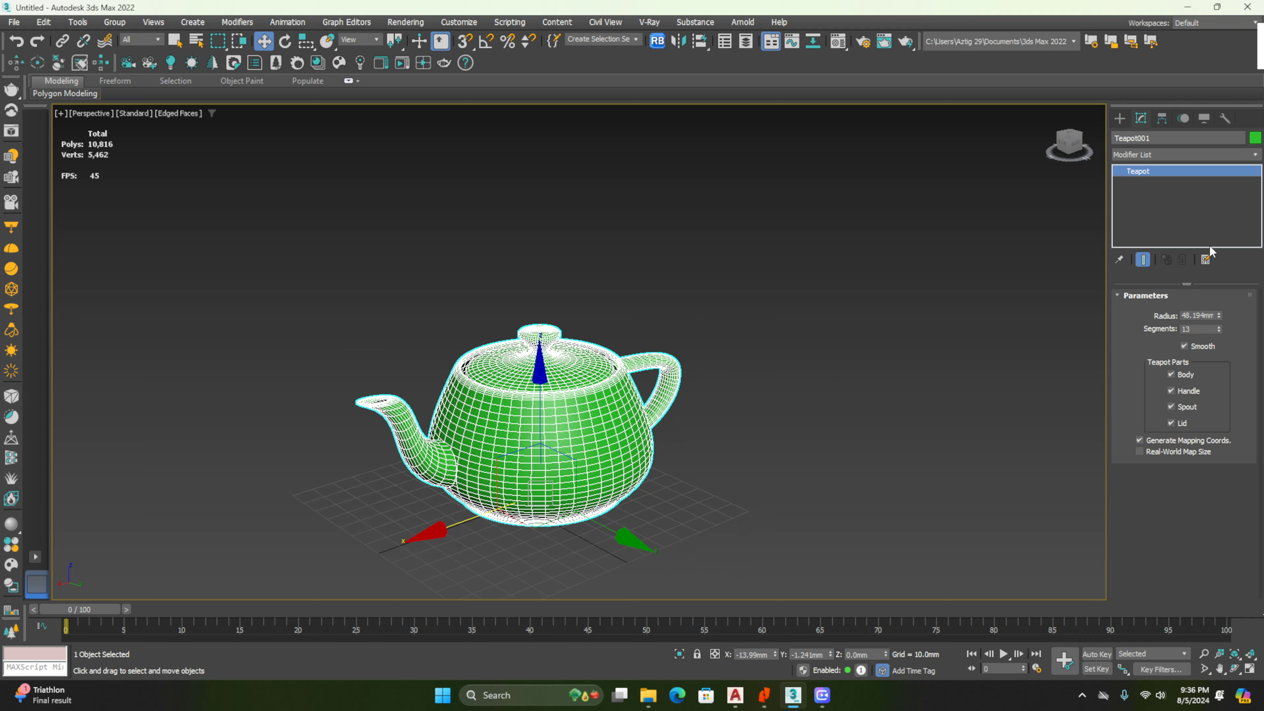
# Create a box beside the teapot, about 110 mm long, 95 mm wide and 74 mm high, and end with the Move tool
pyautogui.click(1121, 118)
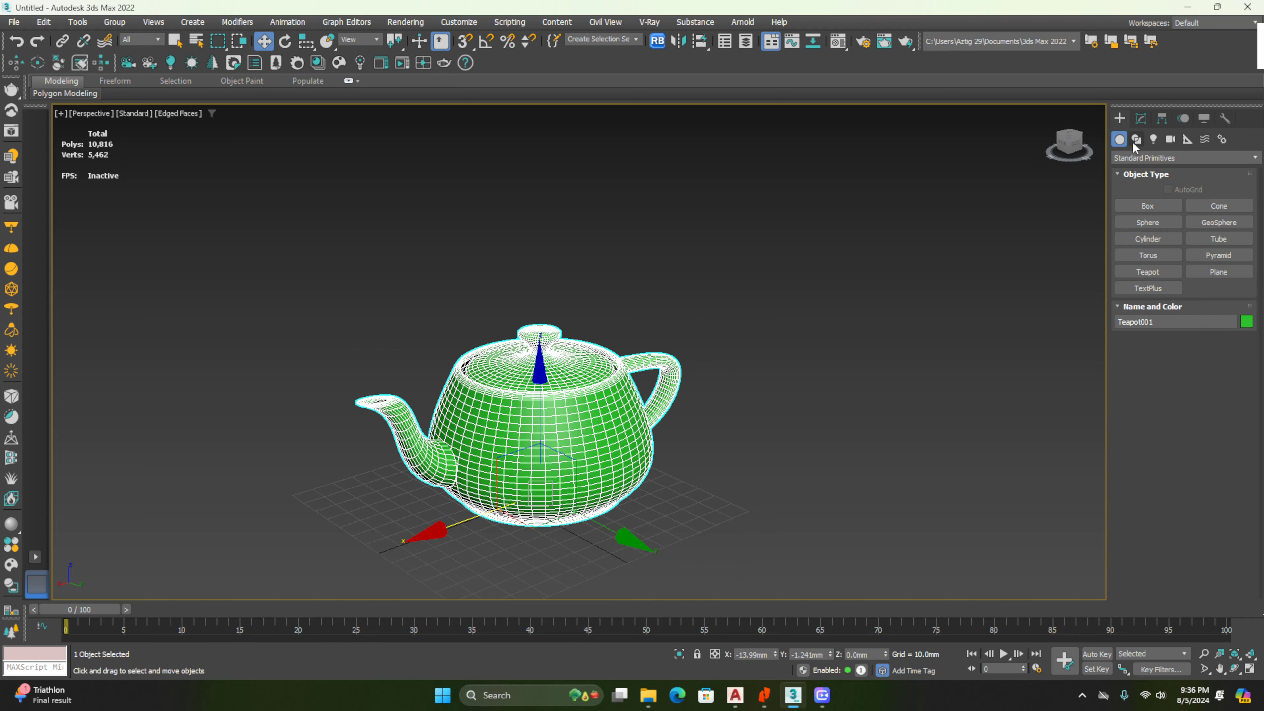
pyautogui.moveTo(631, 397); pyautogui.dragTo(416, 356, button='middle')
pyautogui.moveTo(339, 447); pyautogui.dragTo(408, 481, button='middle')
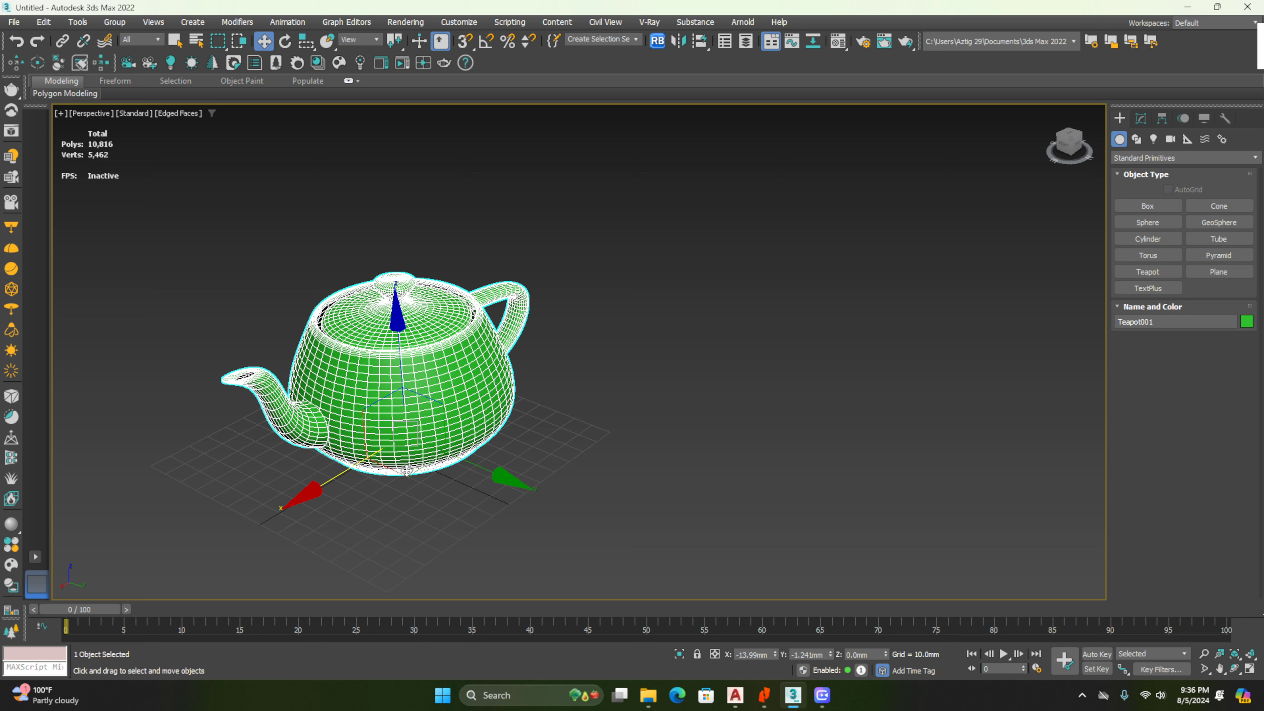
pyautogui.click(1147, 205)
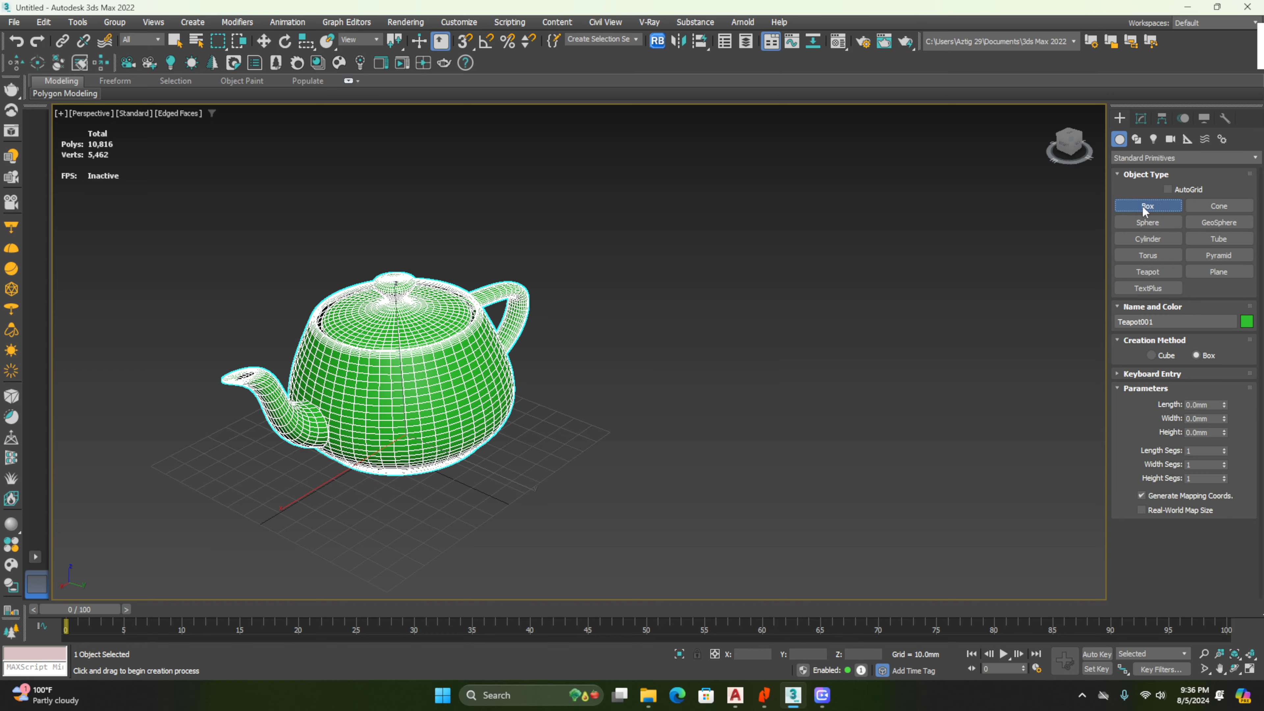
pyautogui.moveTo(702, 441); pyautogui.dragTo(654, 378, button='middle')
pyautogui.moveTo(516, 511); pyautogui.dragTo(891, 493)
pyautogui.click(875, 299)
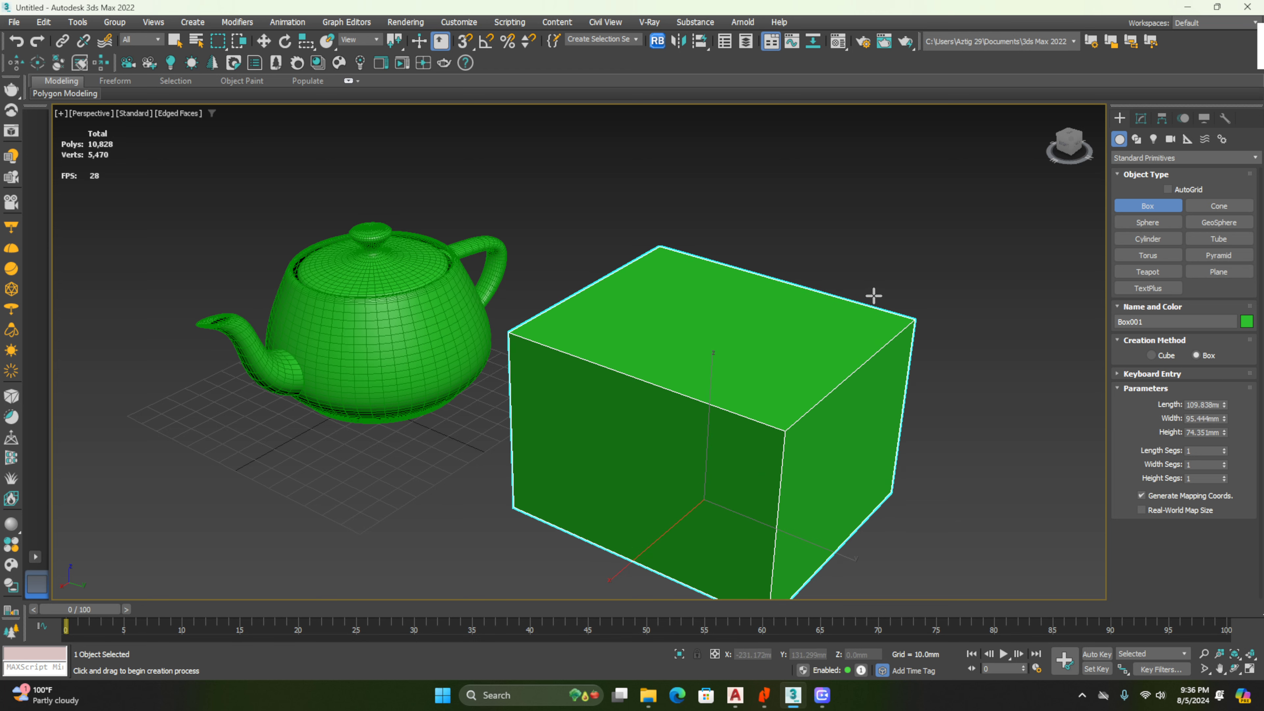
pyautogui.scroll(-3, 545, 342)
pyautogui.moveTo(618, 503); pyautogui.dragTo(716, 448, button='middle')
pyautogui.press('w')
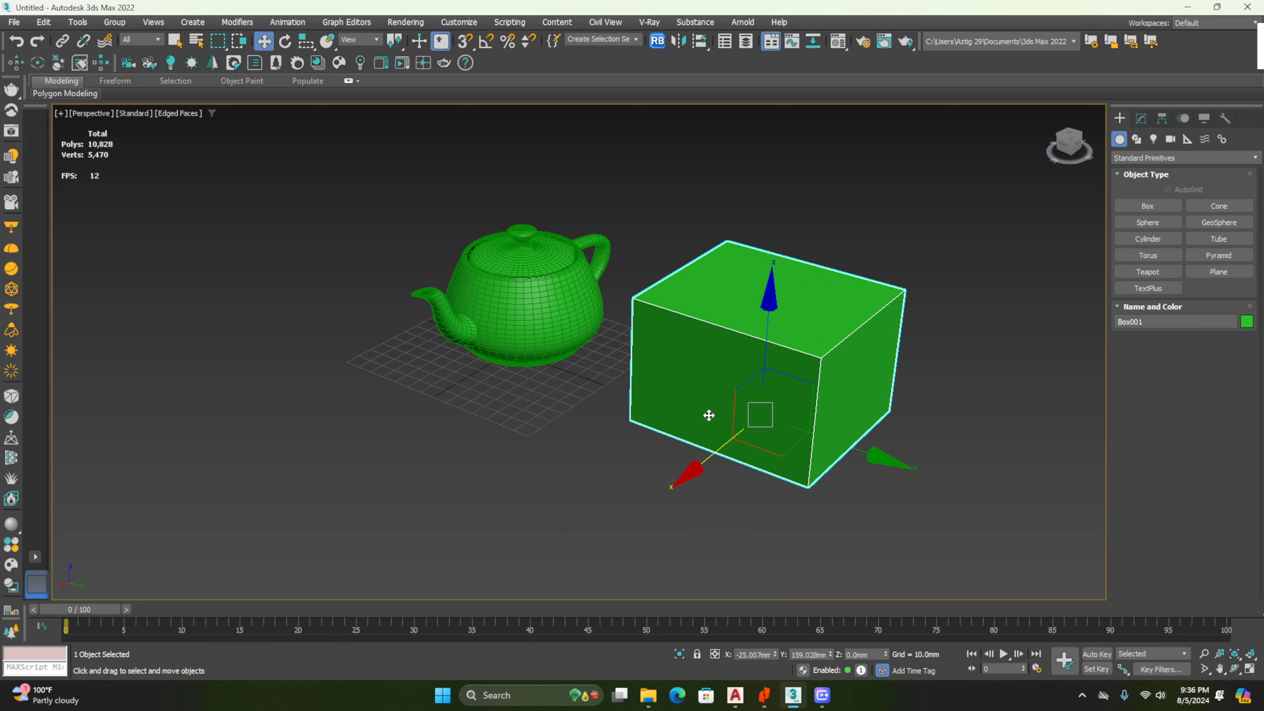
# Create a second box about 149 × 124 × 96 mm in front of the teapot and move it aside on the ground plane
pyautogui.click(1162, 208)
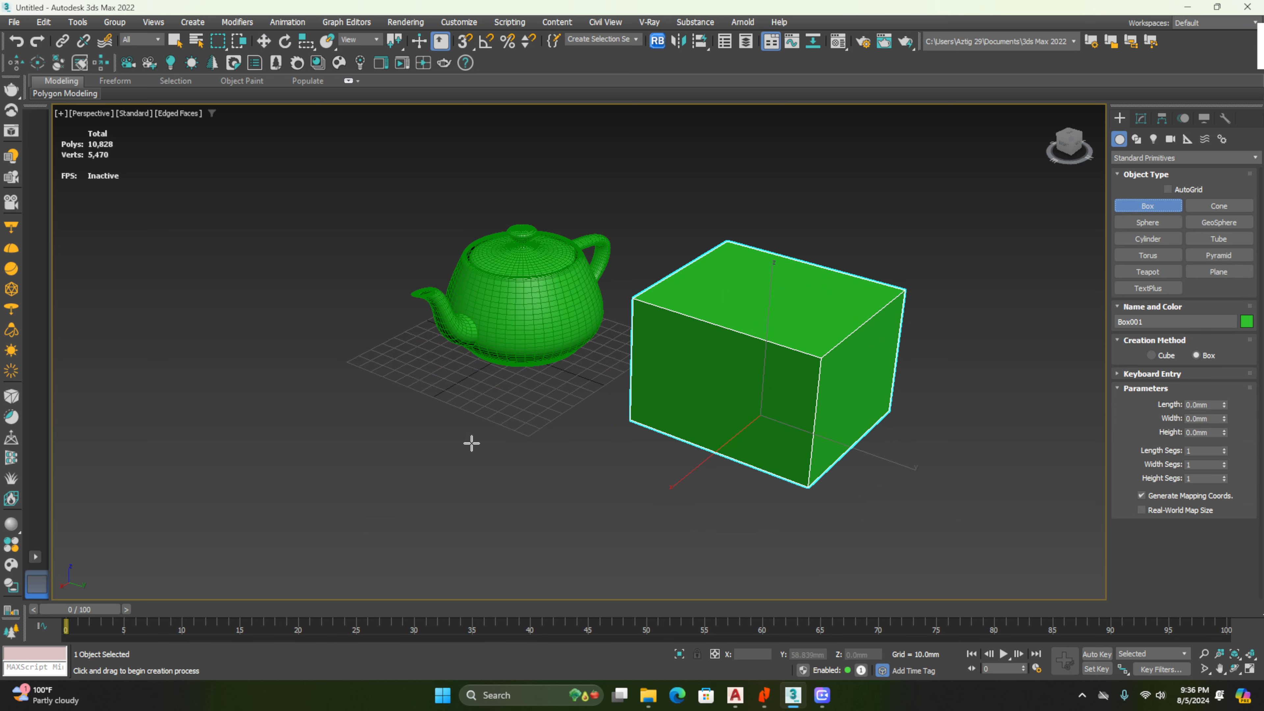
pyautogui.moveTo(312, 530); pyautogui.dragTo(613, 525)
pyautogui.rightClick(614, 524)
pyautogui.moveTo(297, 512); pyautogui.dragTo(689, 500)
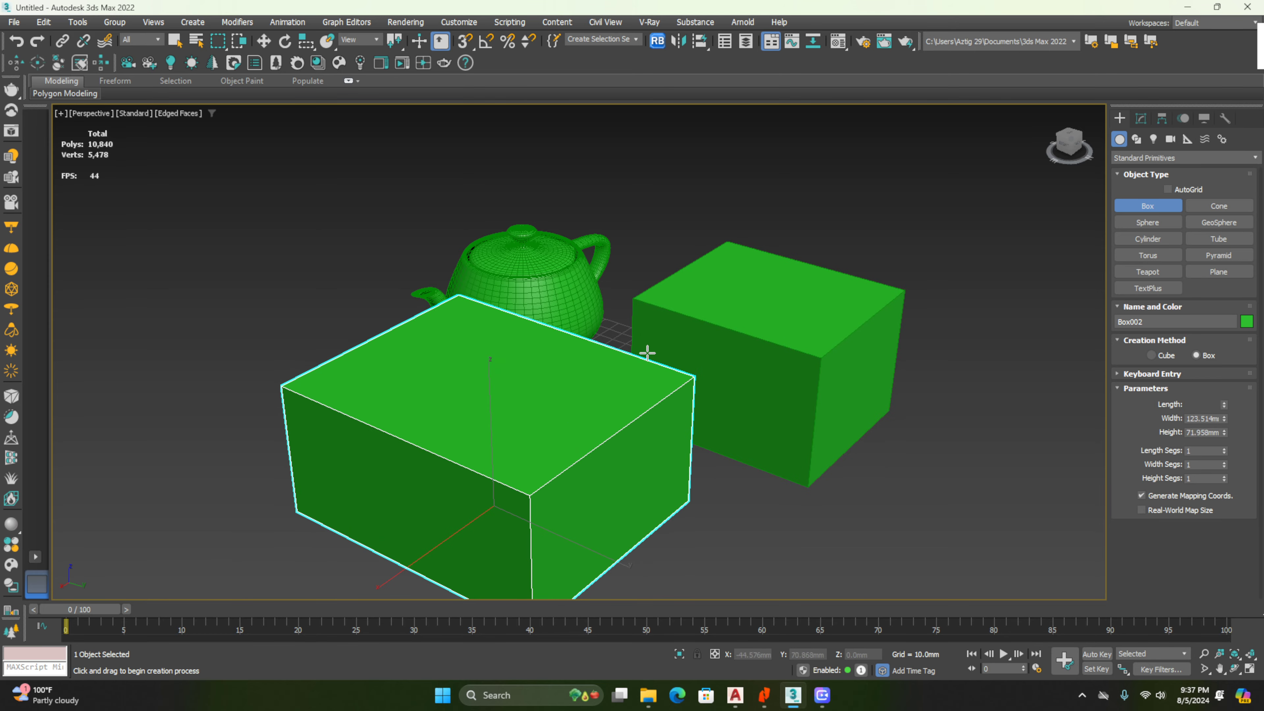
pyautogui.click(628, 306)
pyautogui.rightClick(630, 298)
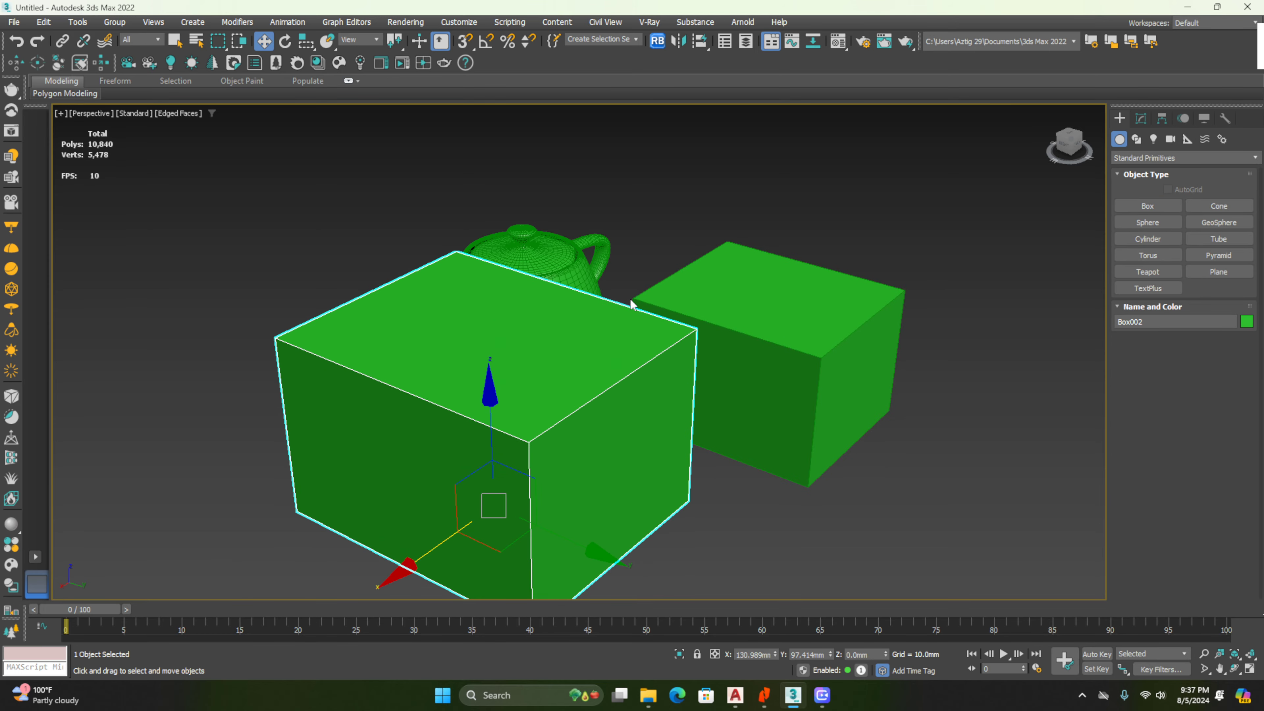
pyautogui.keyDown('alt'); pyautogui.moveTo(516, 443); pyautogui.dragTo(494, 523, button='middle'); pyautogui.keyUp('alt')
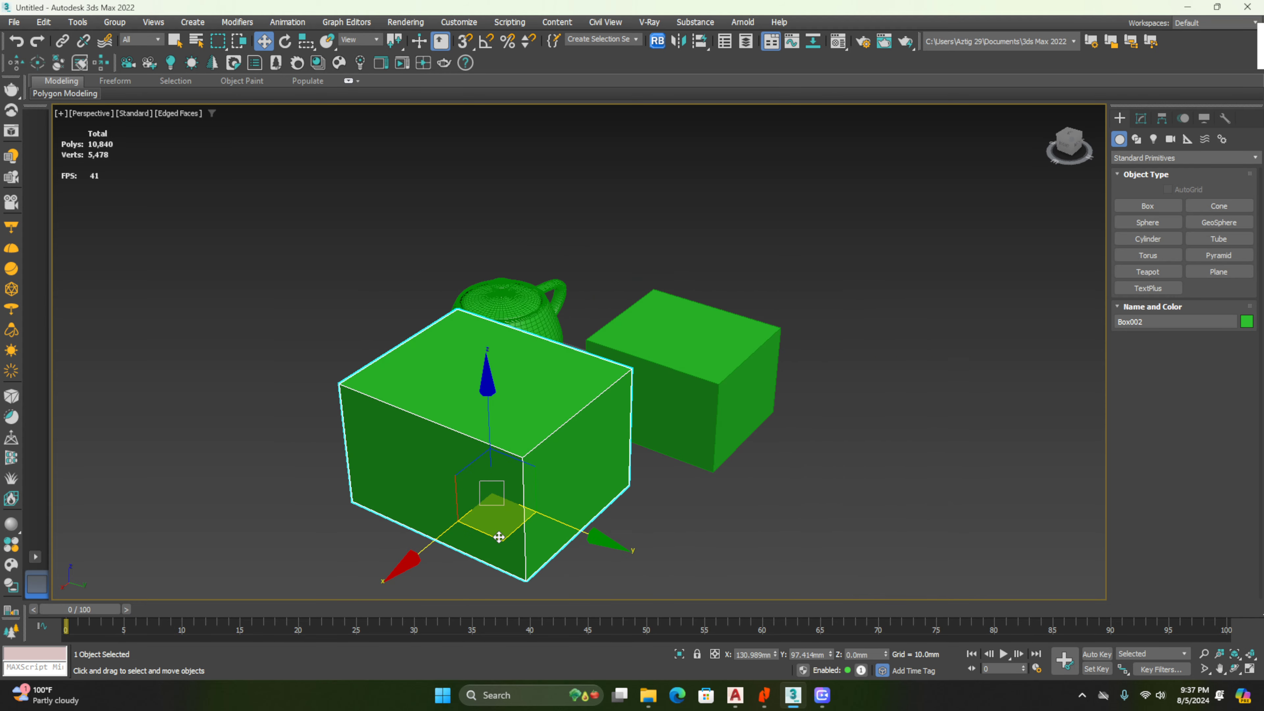
pyautogui.moveTo(507, 525); pyautogui.dragTo(489, 501)
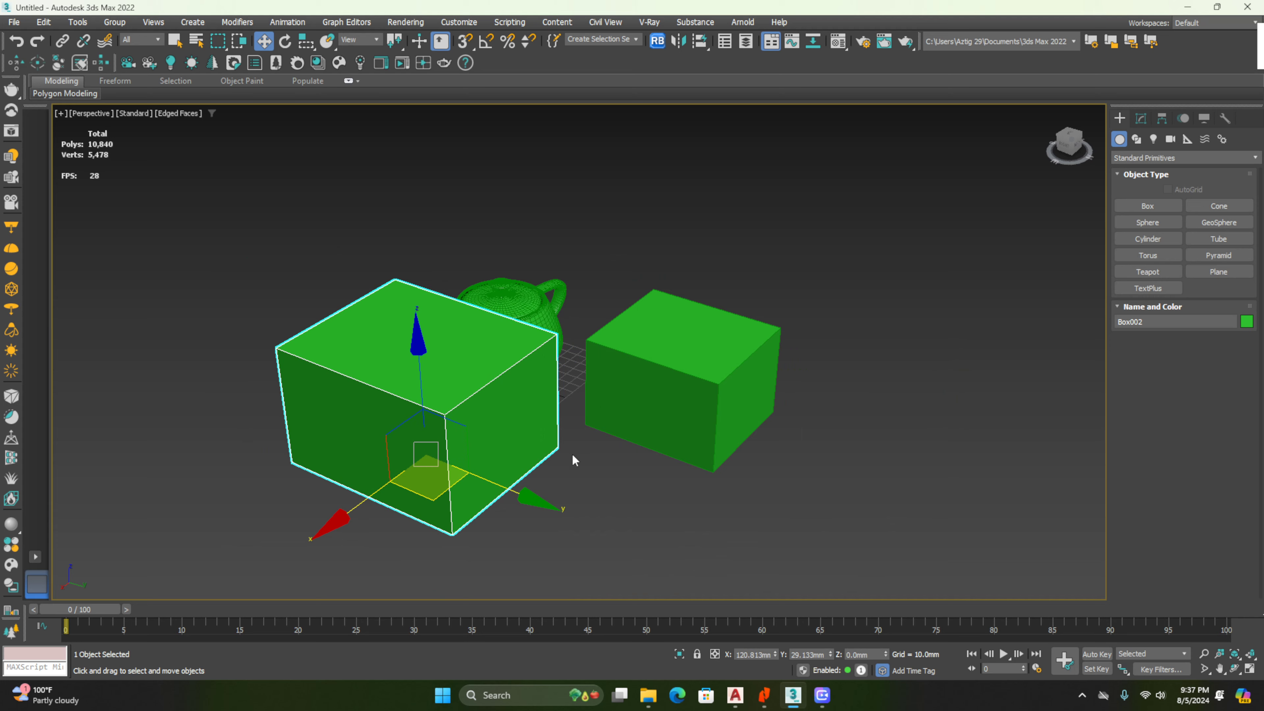
# Open the second box's parameters, try changing its length twice and undo each change
pyautogui.click(1142, 119)
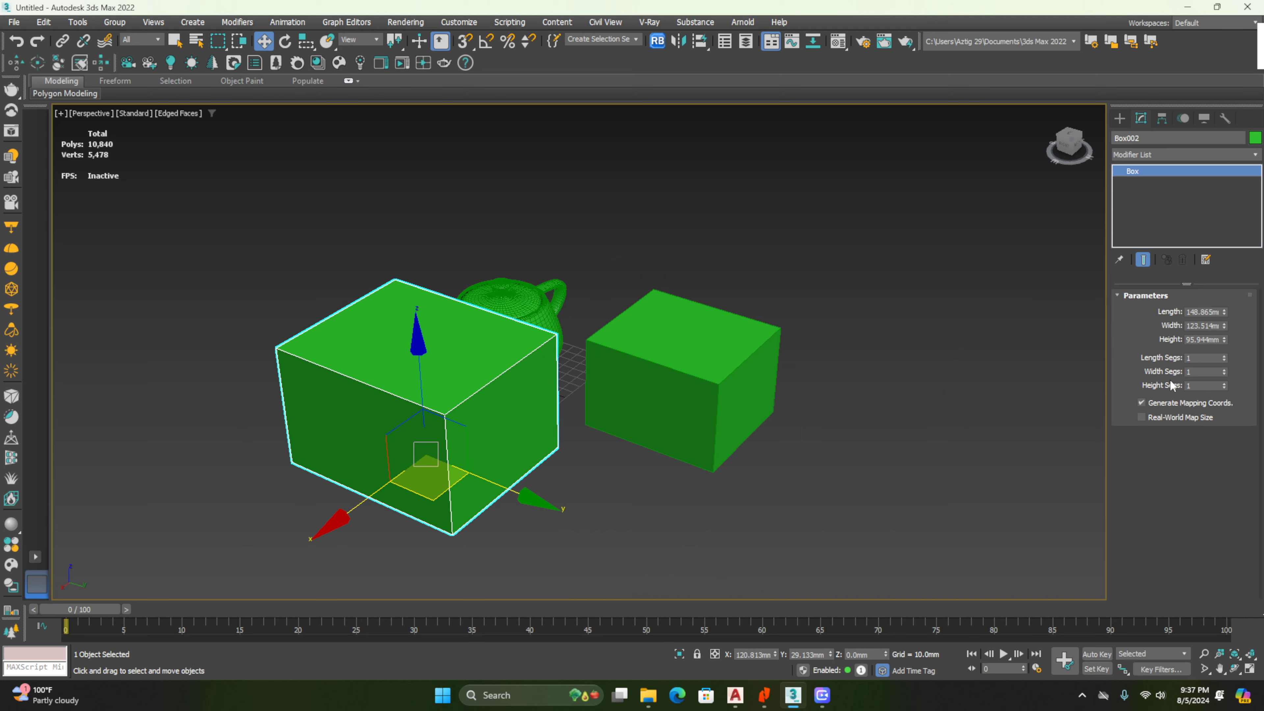
pyautogui.moveTo(1225, 312); pyautogui.dragTo(1225, 276)
pyautogui.hotkey('ctrl', 'z')
pyautogui.moveTo(1224, 312)
pyautogui.mouseDown()
pyautogui.moveTo(1226, 293)
pyautogui.moveTo(1234, 312)
pyautogui.mouseUp()
pyautogui.hotkey('ctrl', 'z')
# Set both the metric display units and the system unit scale to centimeters and apply the unit setup
pyautogui.click(459, 22)
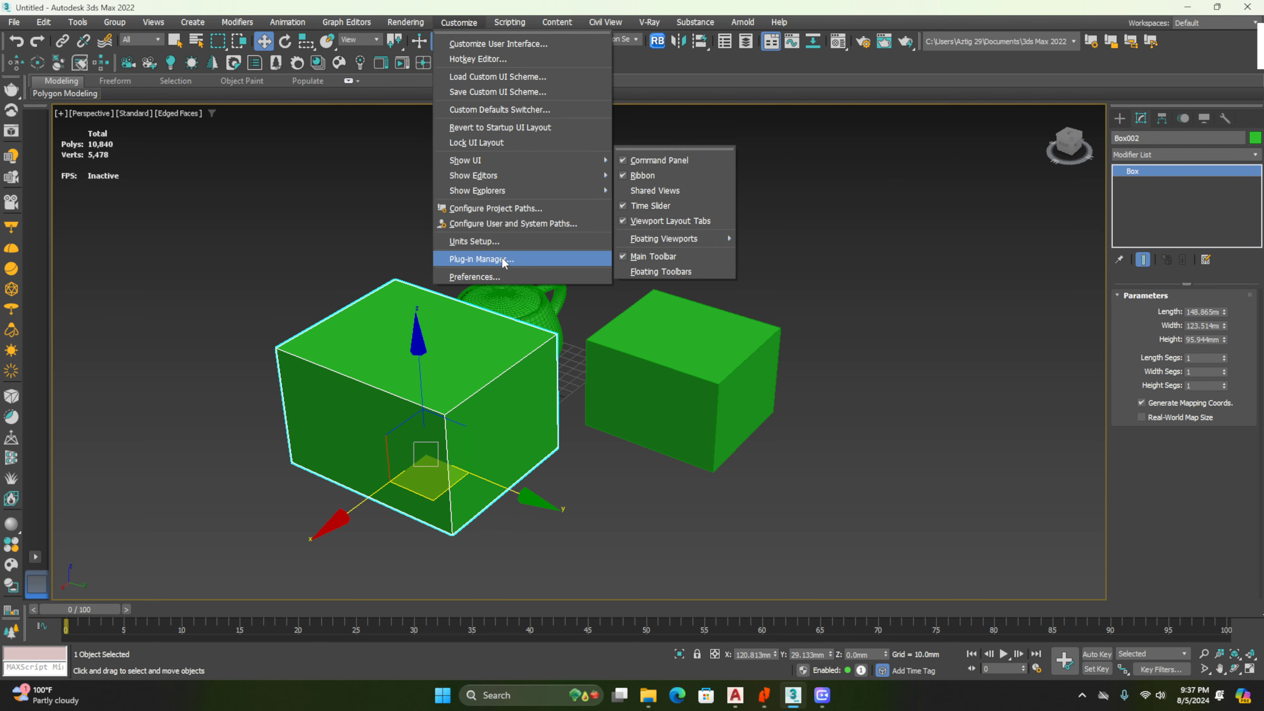
pyautogui.click(500, 245)
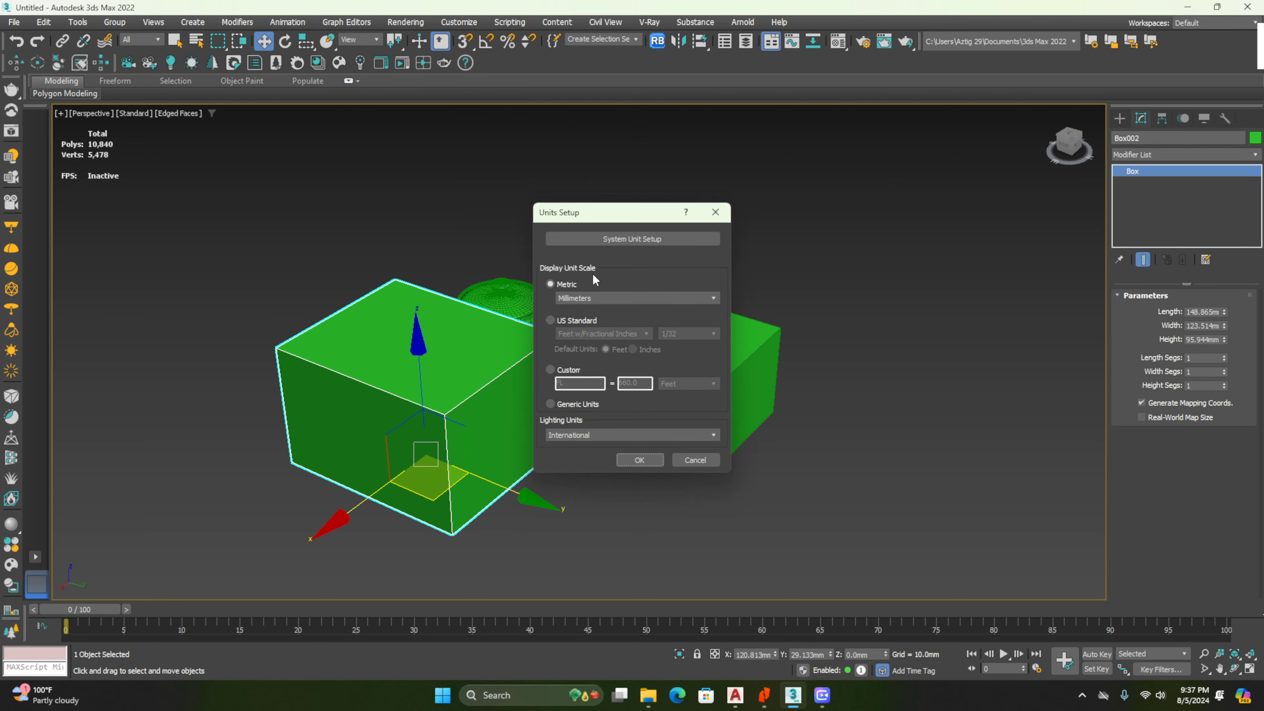
pyautogui.click(611, 298)
pyautogui.click(610, 320)
pyautogui.click(649, 240)
pyautogui.click(656, 300)
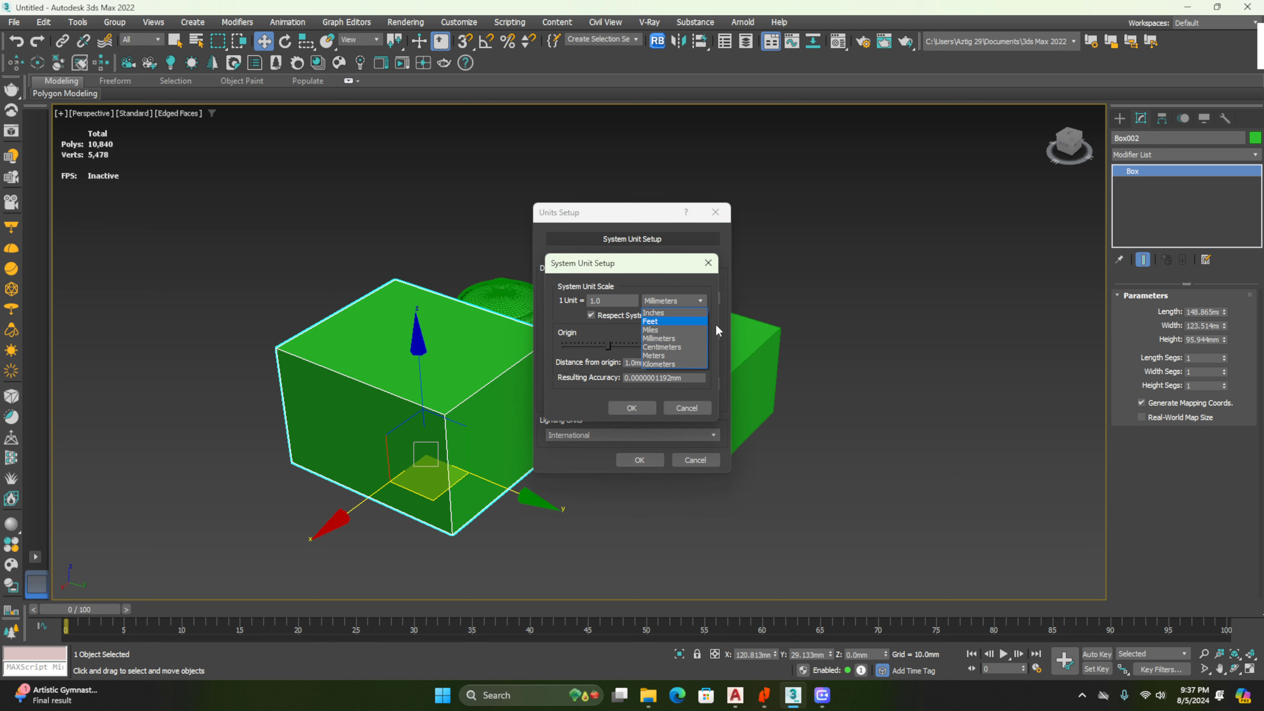
pyautogui.click(663, 347)
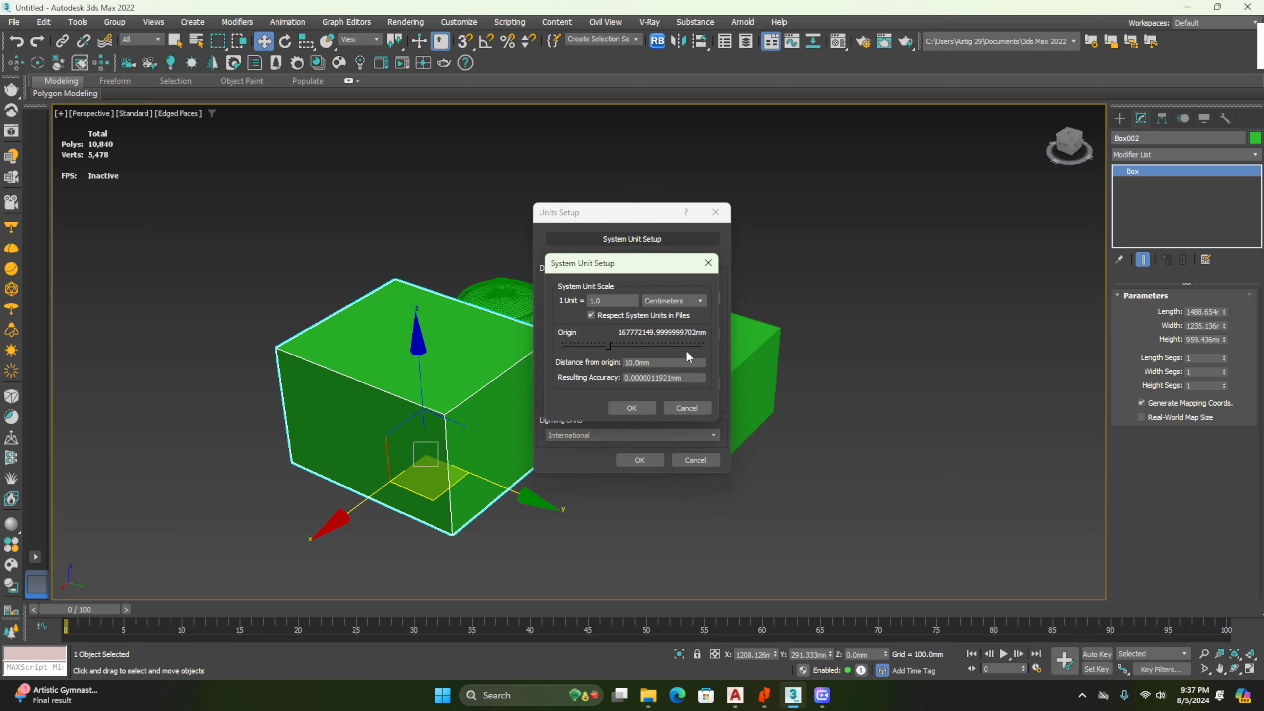
pyautogui.click(646, 410)
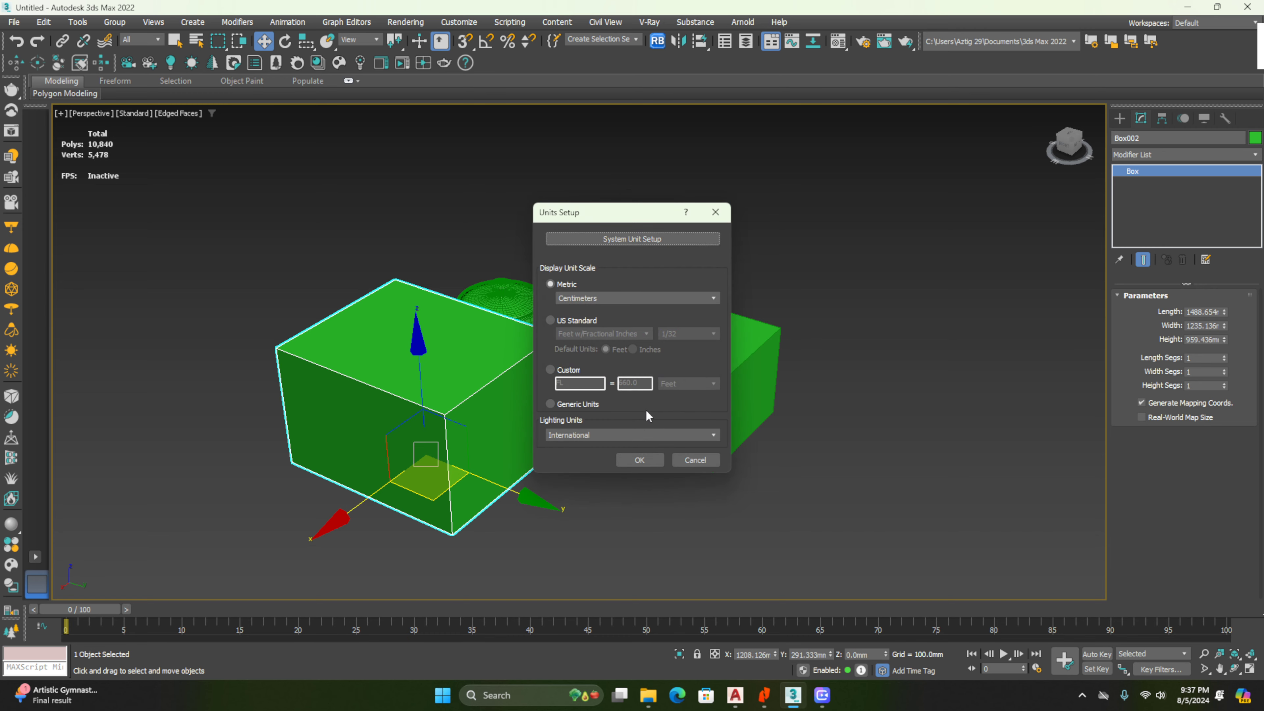
pyautogui.click(640, 461)
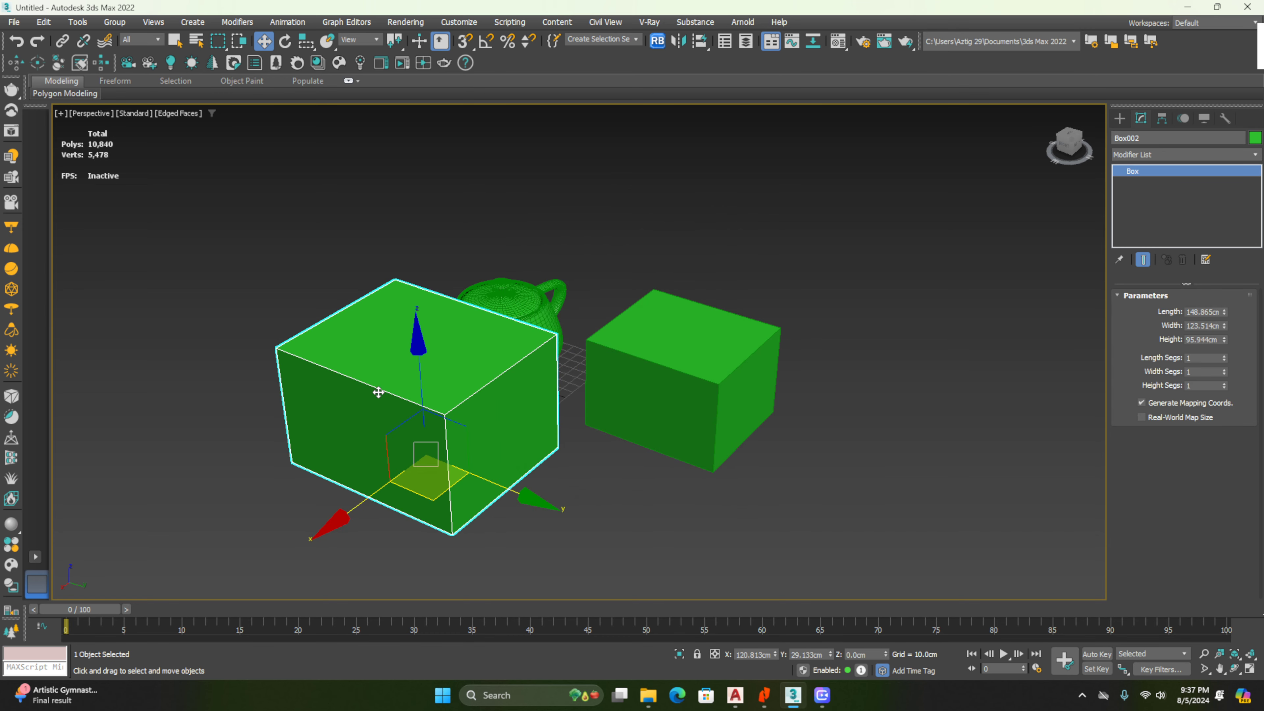
# Move the second box past the first box to about X -124.6 cm, Y 353.3 cm on the ground plane
pyautogui.doubleClick(1209, 311)
pyautogui.scroll(-3, 657, 408)
pyautogui.moveTo(525, 471); pyautogui.dragTo(886, 461)
pyautogui.moveTo(886, 460); pyautogui.dragTo(579, 501, button='middle')
pyautogui.scroll(3, 502, 465)
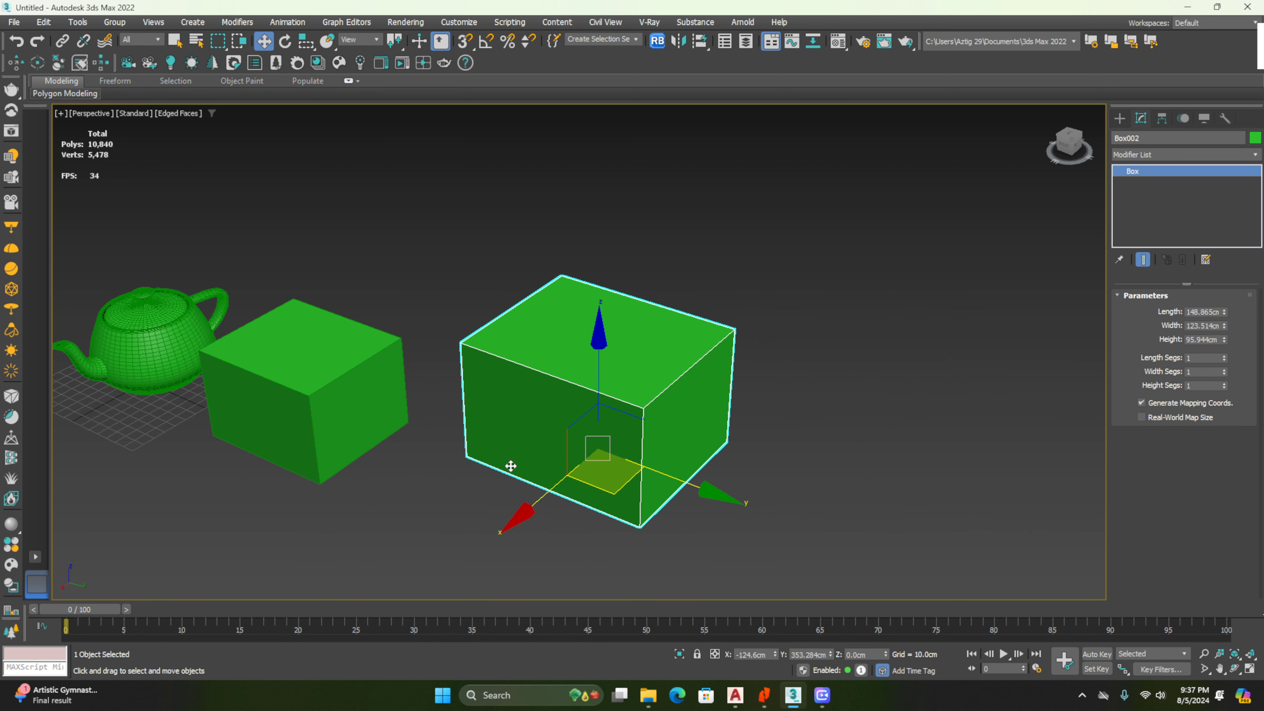
pyautogui.moveTo(502, 465); pyautogui.dragTo(638, 452, button='middle')
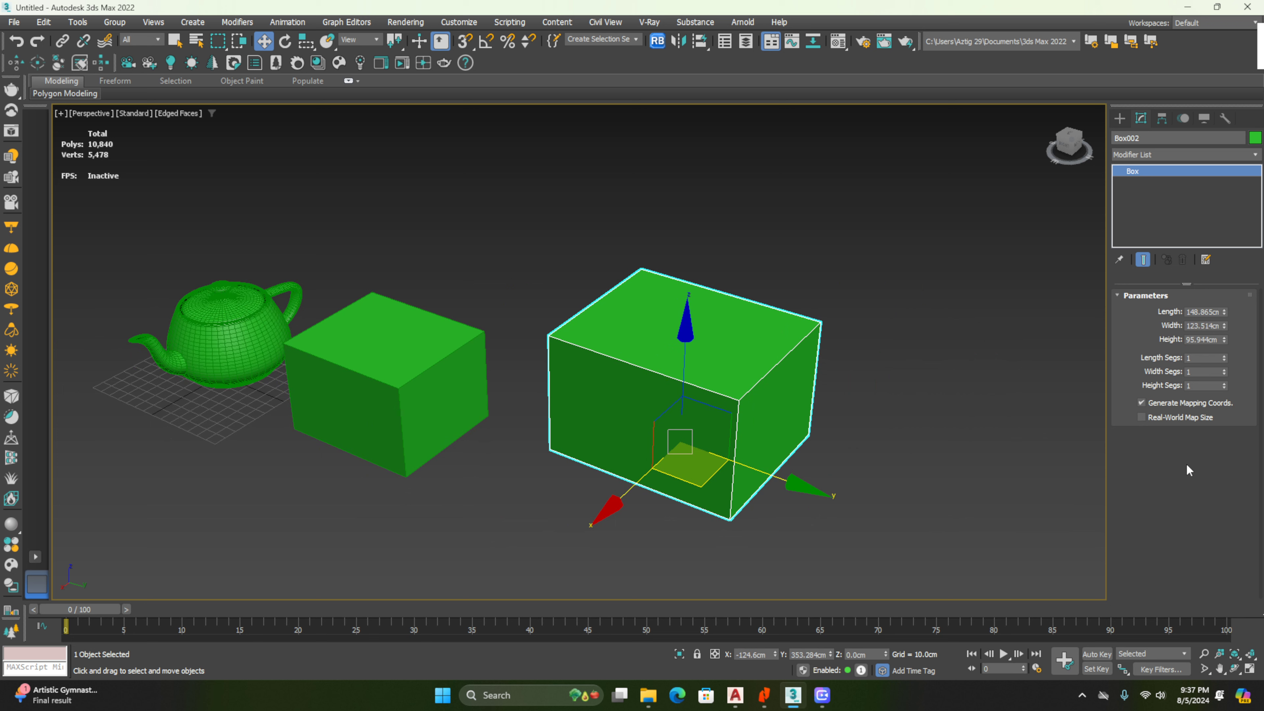
# Resize the second box to a thin post with length 5 cm, width 5 cm and height 50 cm
pyautogui.doubleClick(1206, 313)
pyautogui.press('Return')
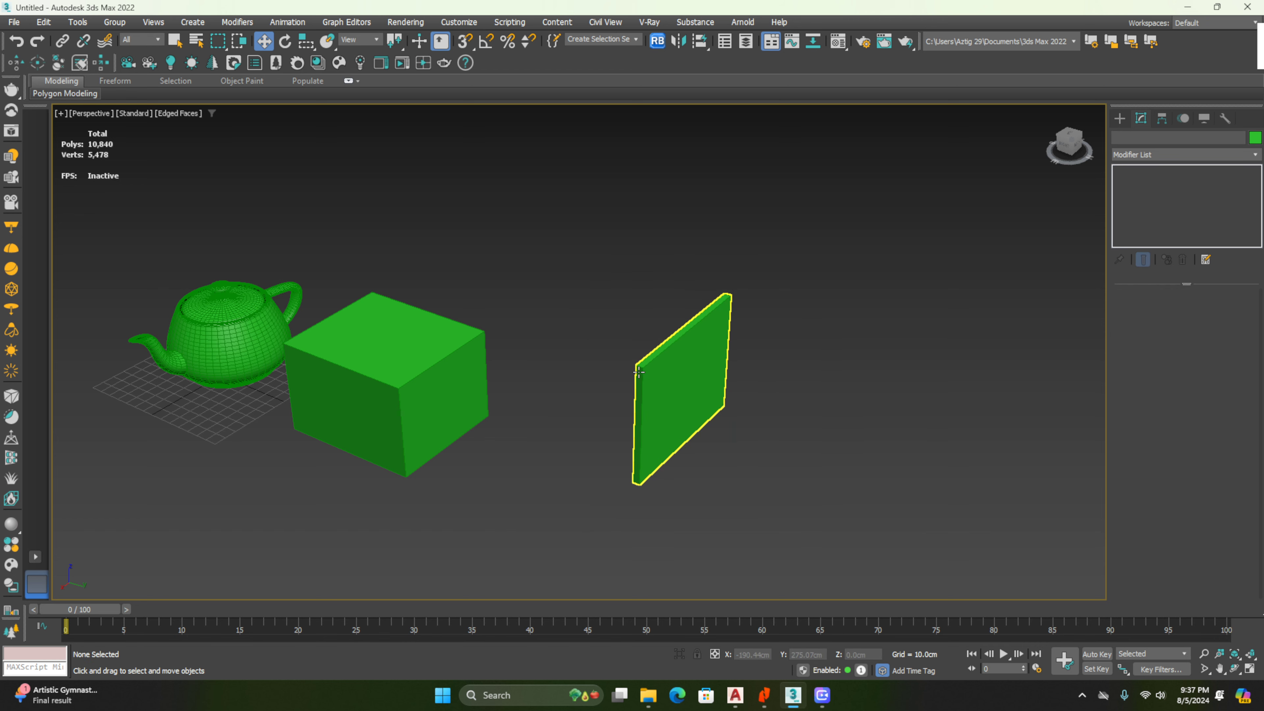
pyautogui.doubleClick(1205, 326)
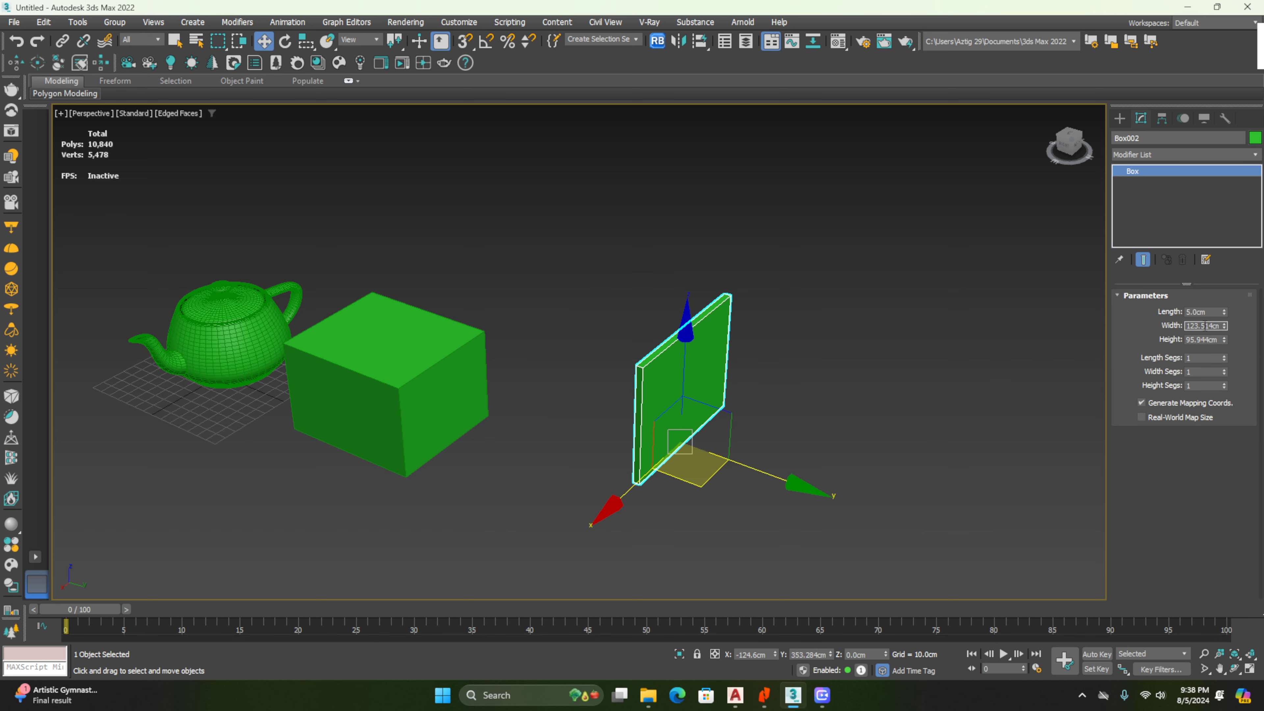
pyautogui.write('5')
pyautogui.press('Return')
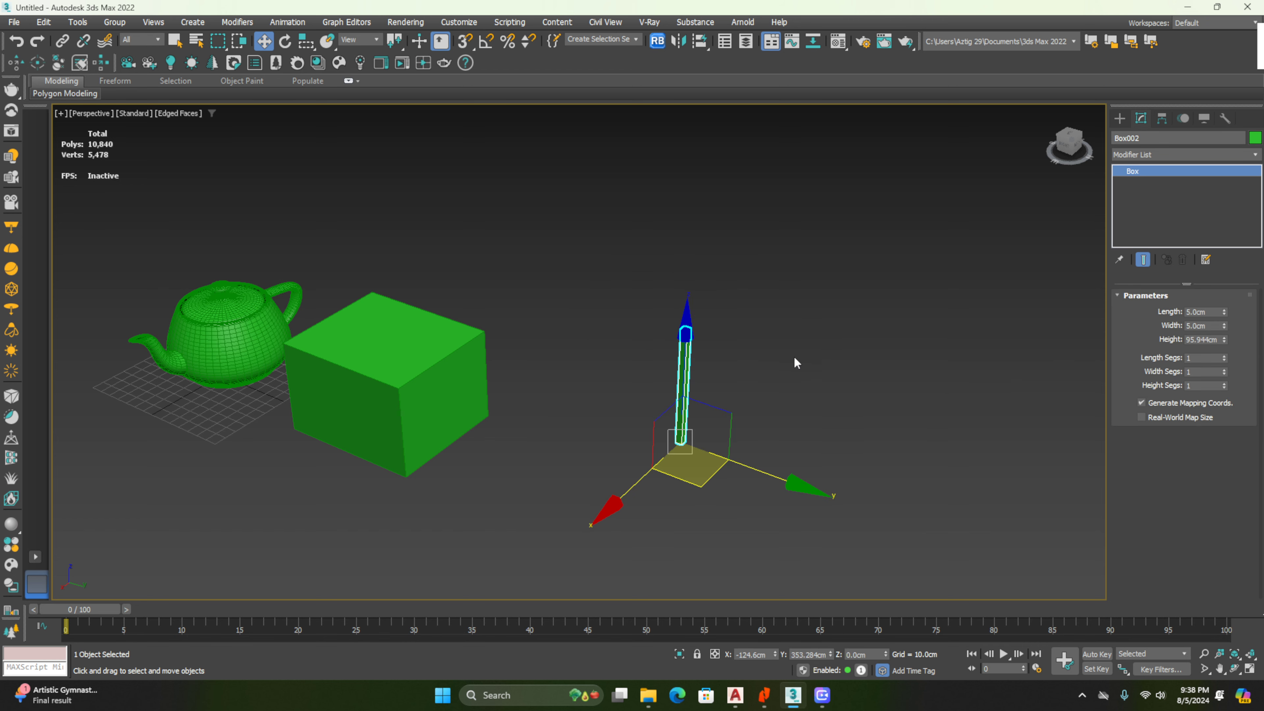
pyautogui.scroll(3, 770, 407)
pyautogui.doubleClick(1213, 339)
pyautogui.write('7')
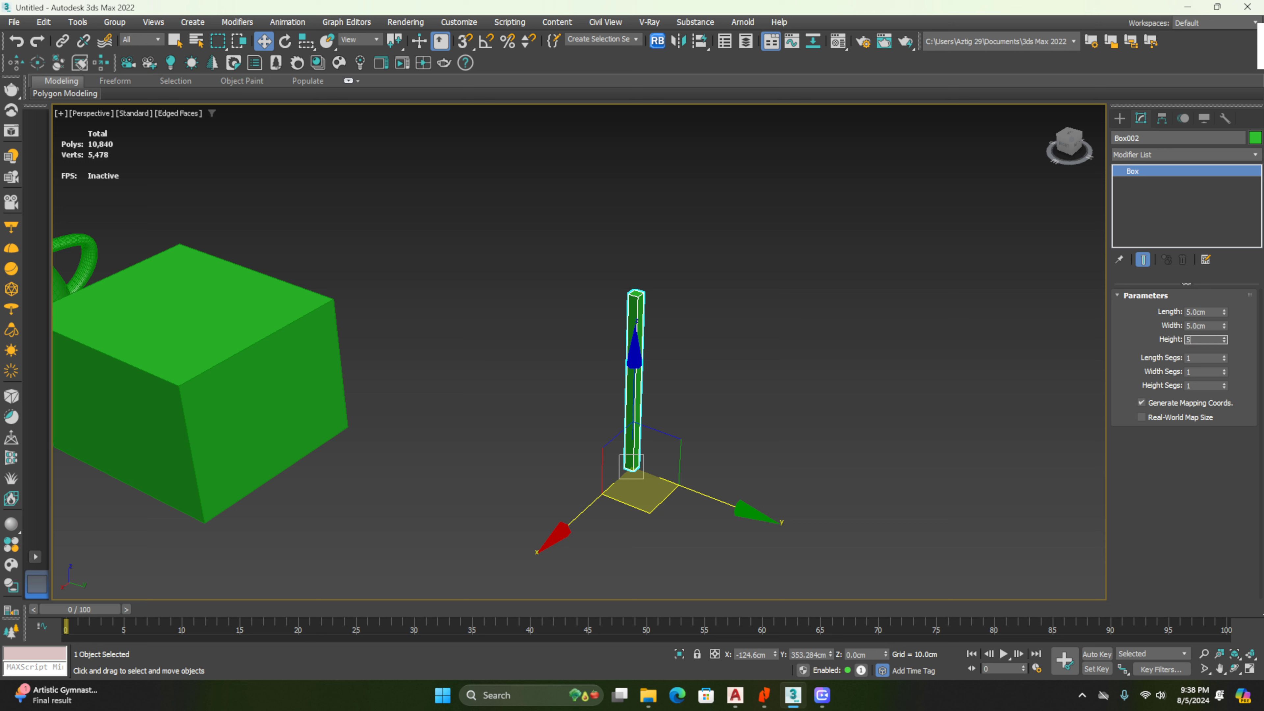
pyautogui.write('0')
pyautogui.press('Return')
# Clone the thin post as a single copy, offset about 37 cm along the Y axis
pyautogui.click(494, 418)
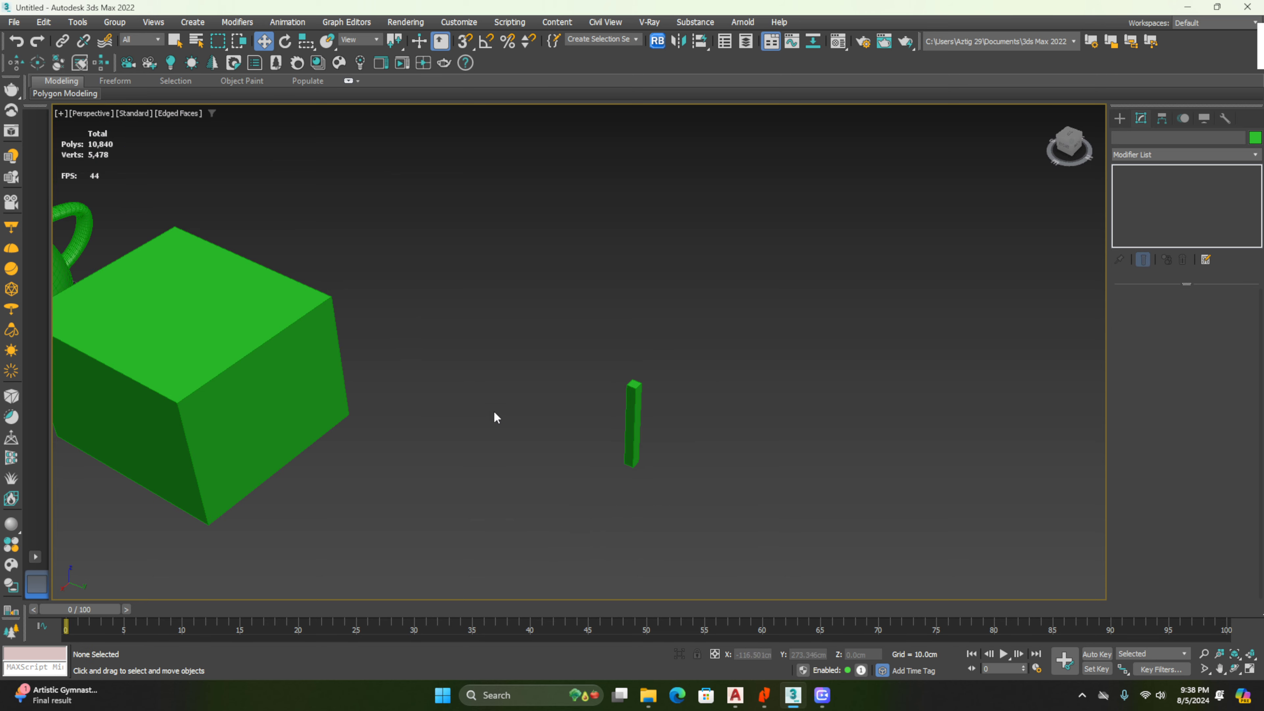
pyautogui.scroll(-3, 520, 392)
pyautogui.click(623, 393)
pyautogui.scroll(3, 623, 394)
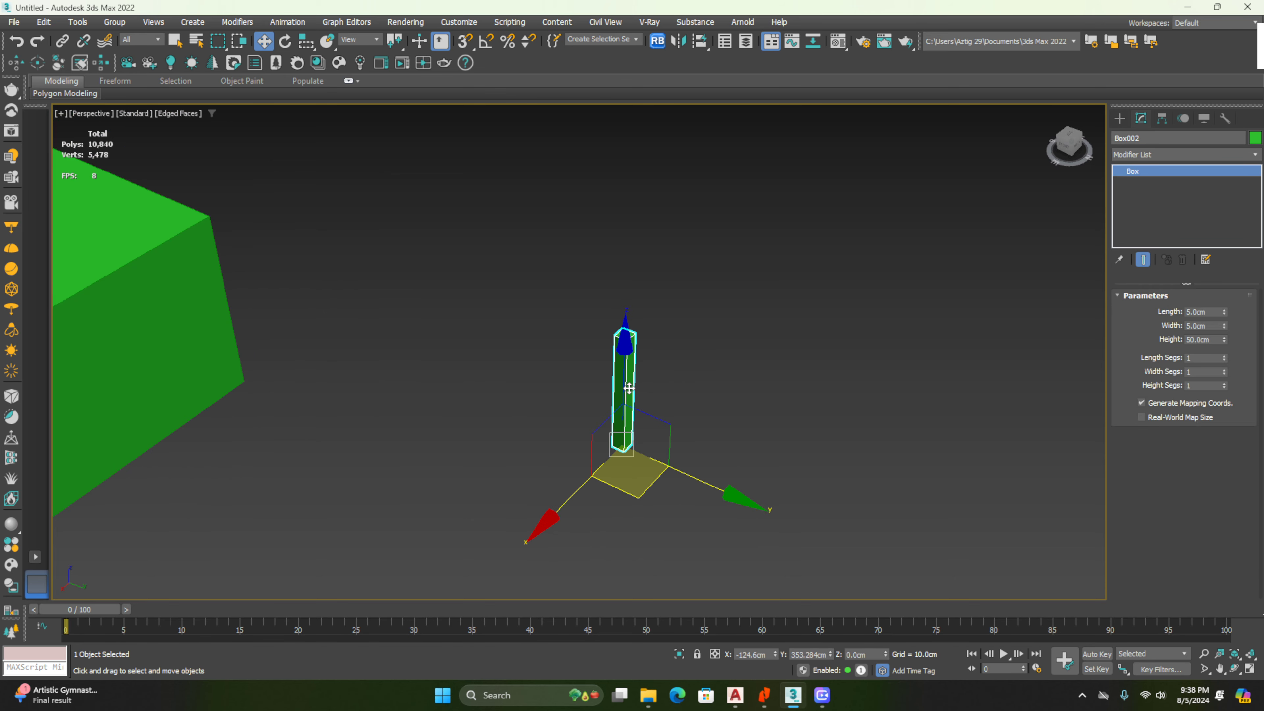
pyautogui.moveTo(686, 414); pyautogui.dragTo(618, 417, button='middle')
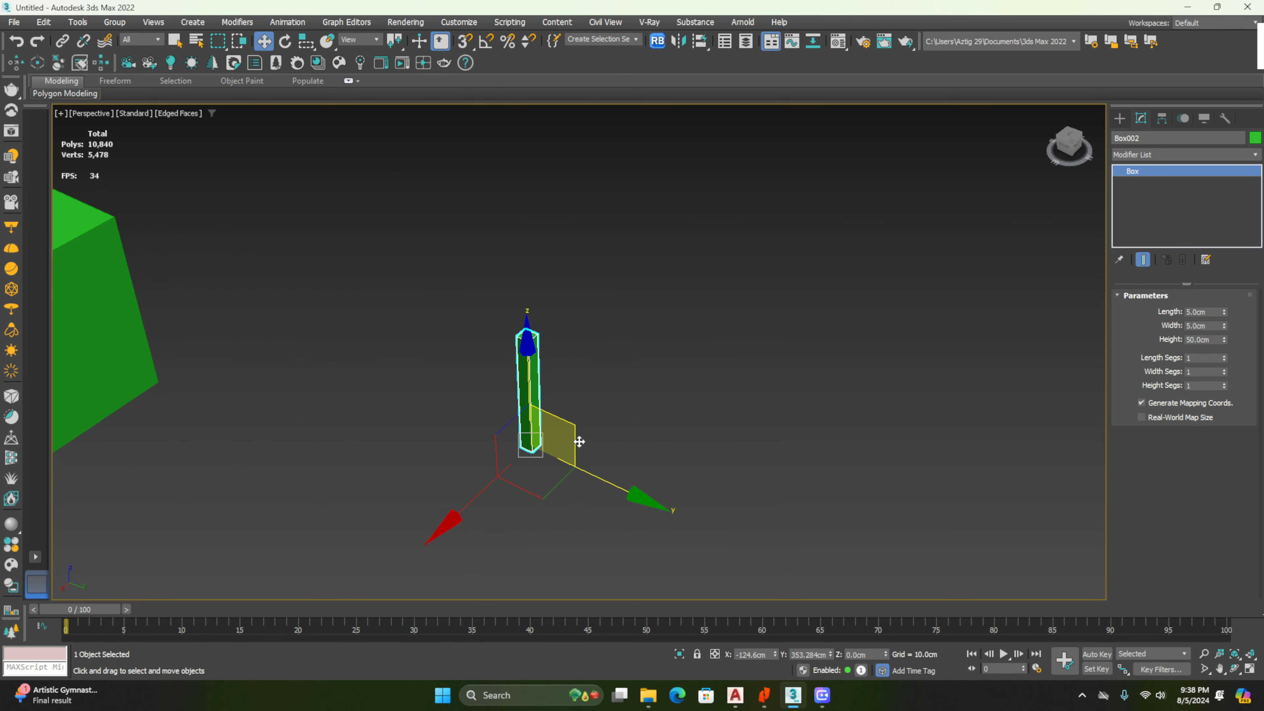
pyautogui.scroll(2, 570, 476)
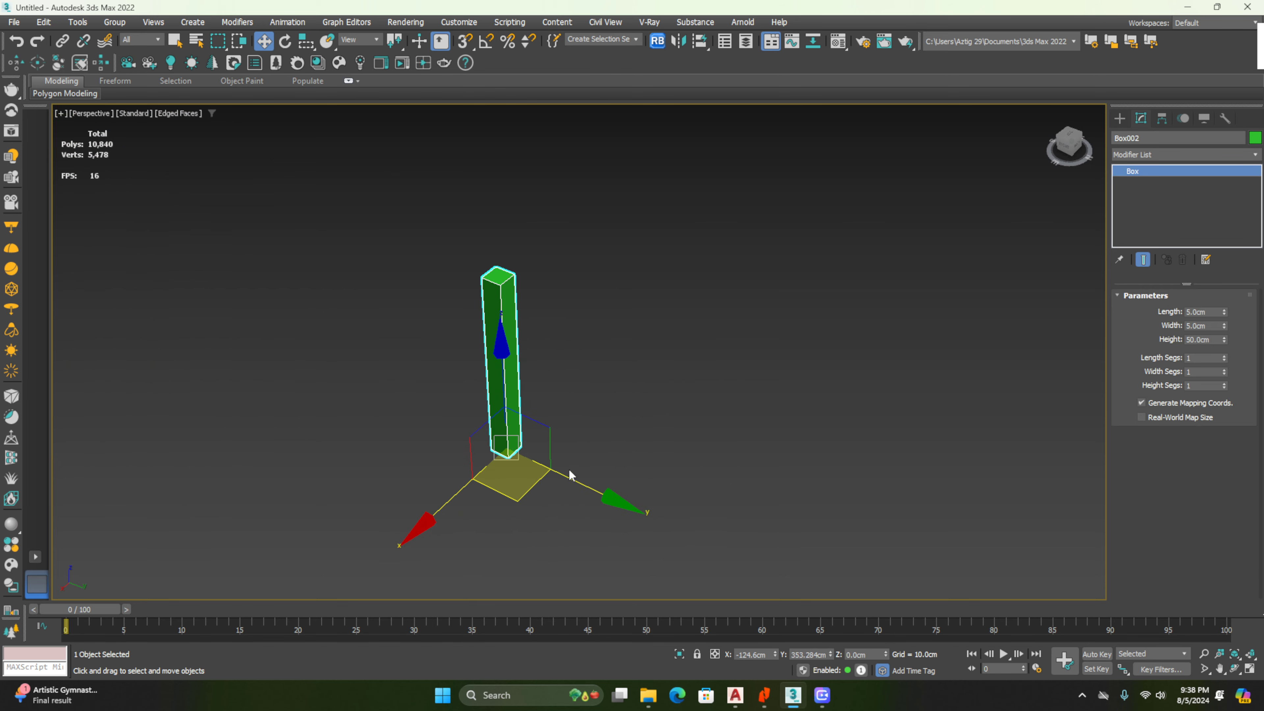
pyautogui.click(574, 489)
pyautogui.hotkey('ctrl', 'z')
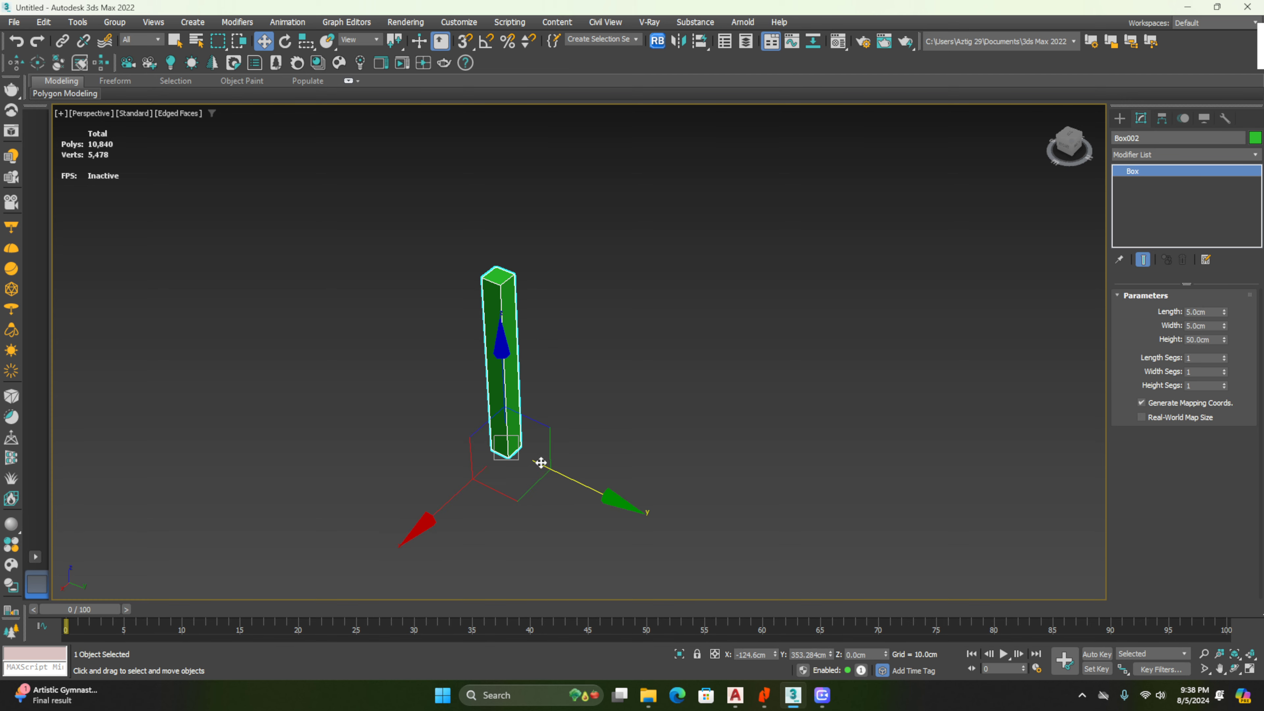
pyautogui.moveTo(553, 474)
pyautogui.keyDown('shift'); pyautogui.mouseDown()
pyautogui.moveTo(708, 528)
pyautogui.moveTo(694, 521)
pyautogui.mouseUp(); pyautogui.keyUp('shift')
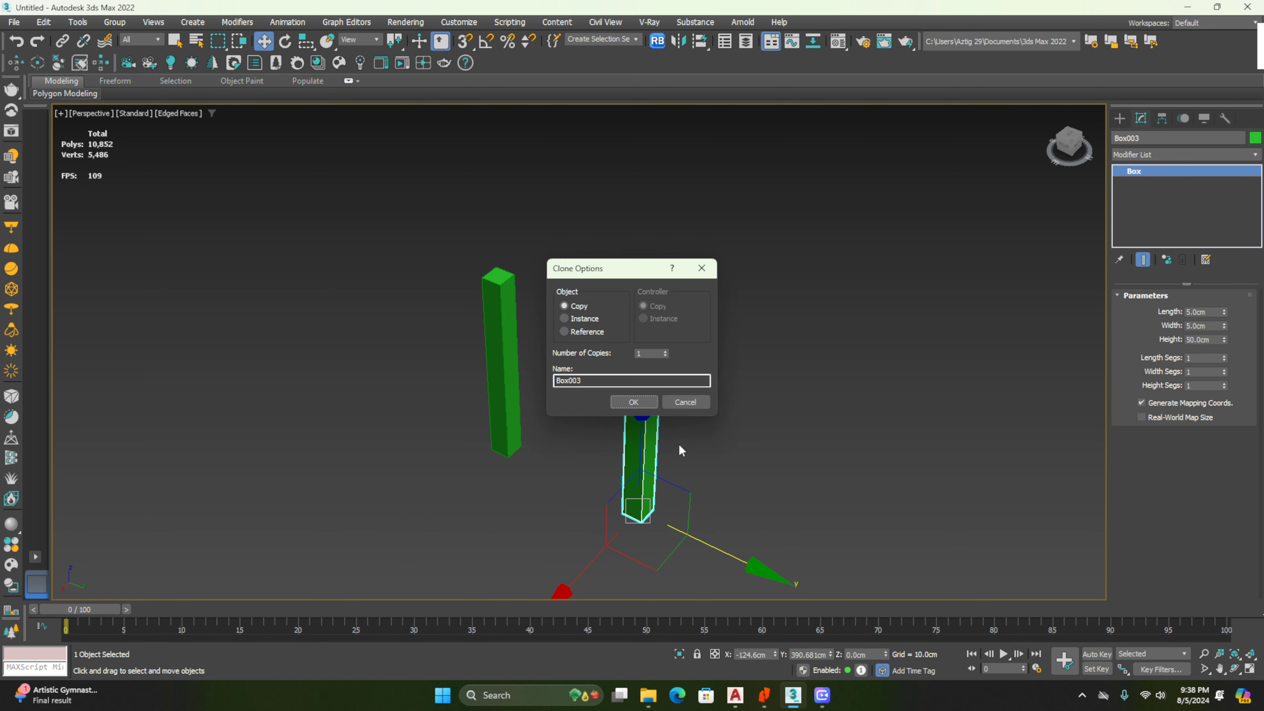
pyautogui.click(648, 407)
# Select both posts and clone them along the X axis to form four table legs, then deselect everything
pyautogui.moveTo(374, 239); pyautogui.dragTo(699, 452)
pyautogui.moveTo(710, 453); pyautogui.dragTo(505, 490, button='middle')
pyautogui.keyDown('shift'); pyautogui.moveTo(299, 463); pyautogui.dragTo(453, 347); pyautogui.keyUp('shift')
pyautogui.click(641, 406)
pyautogui.click(588, 470)
pyautogui.moveTo(585, 474); pyautogui.dragTo(632, 472, button='middle')
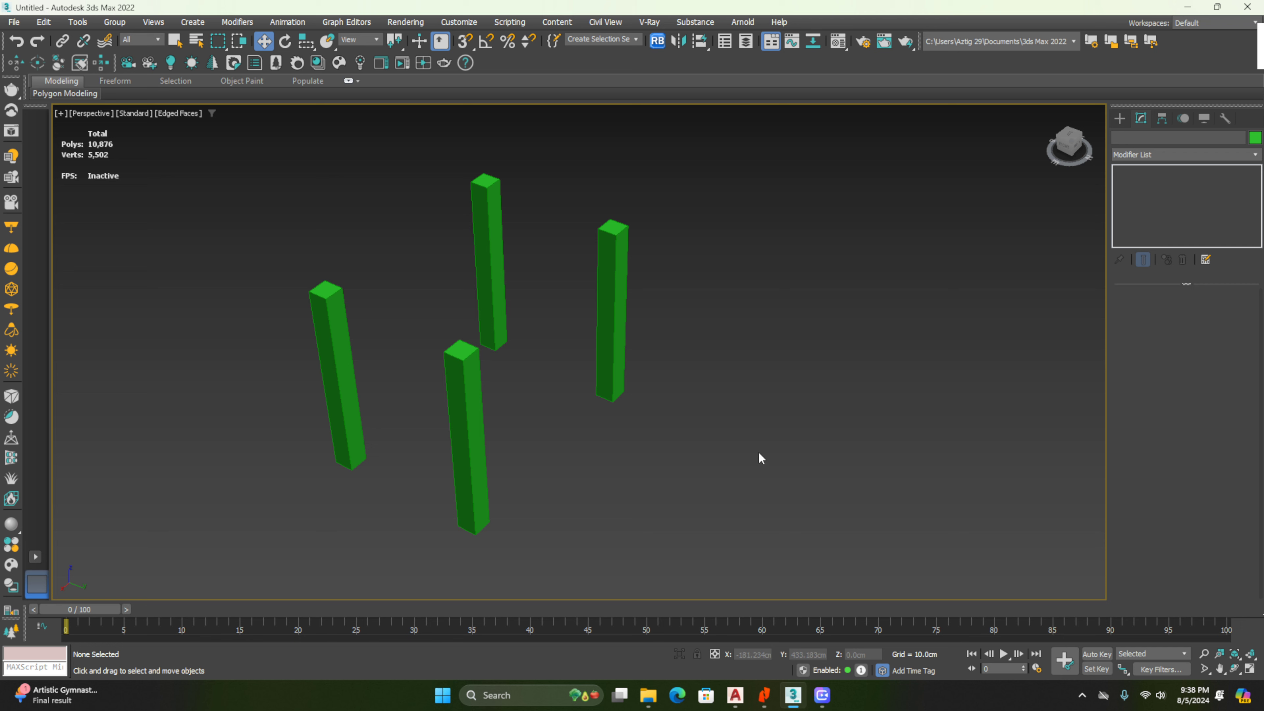
# Clone the front post as one copy outside the four legs, at about X -145.1 cm, Y 414.1 cm
pyautogui.moveTo(765, 418); pyautogui.dragTo(617, 431, button='middle')
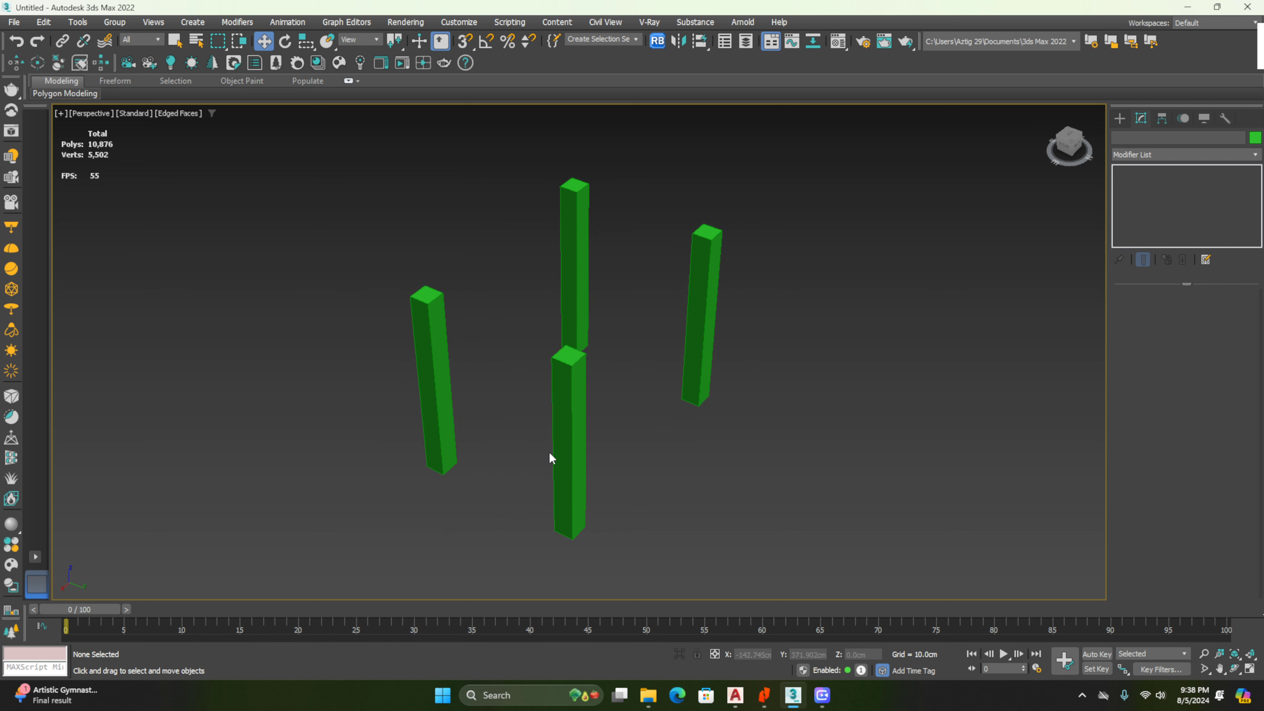
pyautogui.click(565, 456)
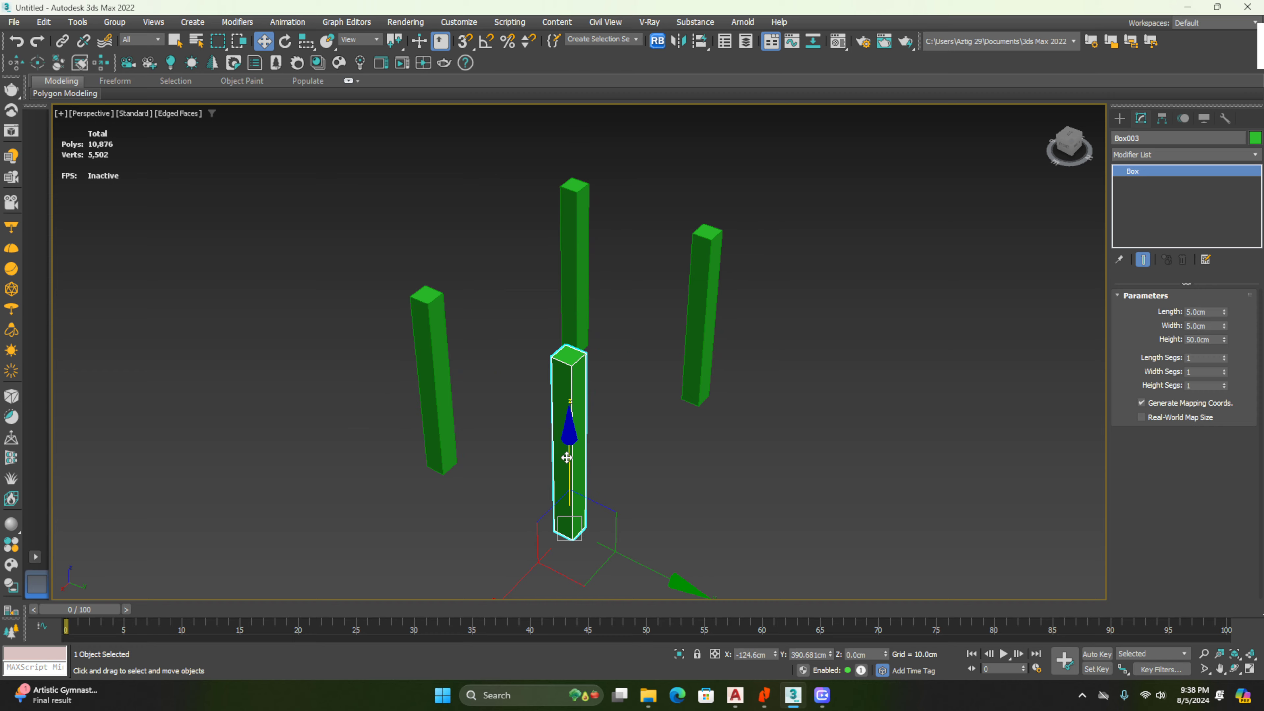
pyautogui.keyDown('alt'); pyautogui.moveTo(664, 299); pyautogui.dragTo(621, 396, button='middle'); pyautogui.keyUp('alt')
pyautogui.scroll(-1, 613, 403)
pyautogui.moveTo(575, 519); pyautogui.dragTo(513, 440, button='middle')
pyautogui.moveTo(527, 486)
pyautogui.keyDown('shift'); pyautogui.mouseDown()
pyautogui.moveTo(627, 467)
pyautogui.moveTo(650, 490)
pyautogui.mouseUp(); pyautogui.keyUp('shift')
pyautogui.click(629, 402)
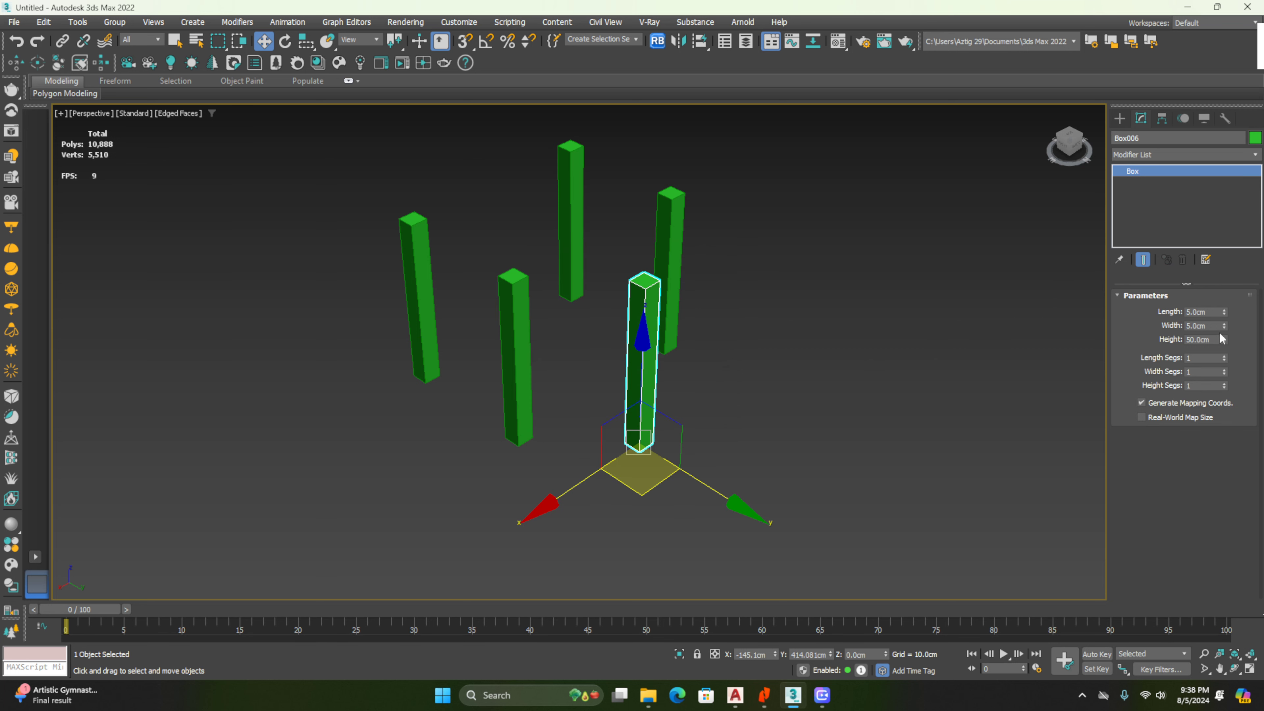
# Set the length of the fifth post to 50 cm
pyautogui.click(1209, 311)
pyautogui.write('50')
pyautogui.press('Return')
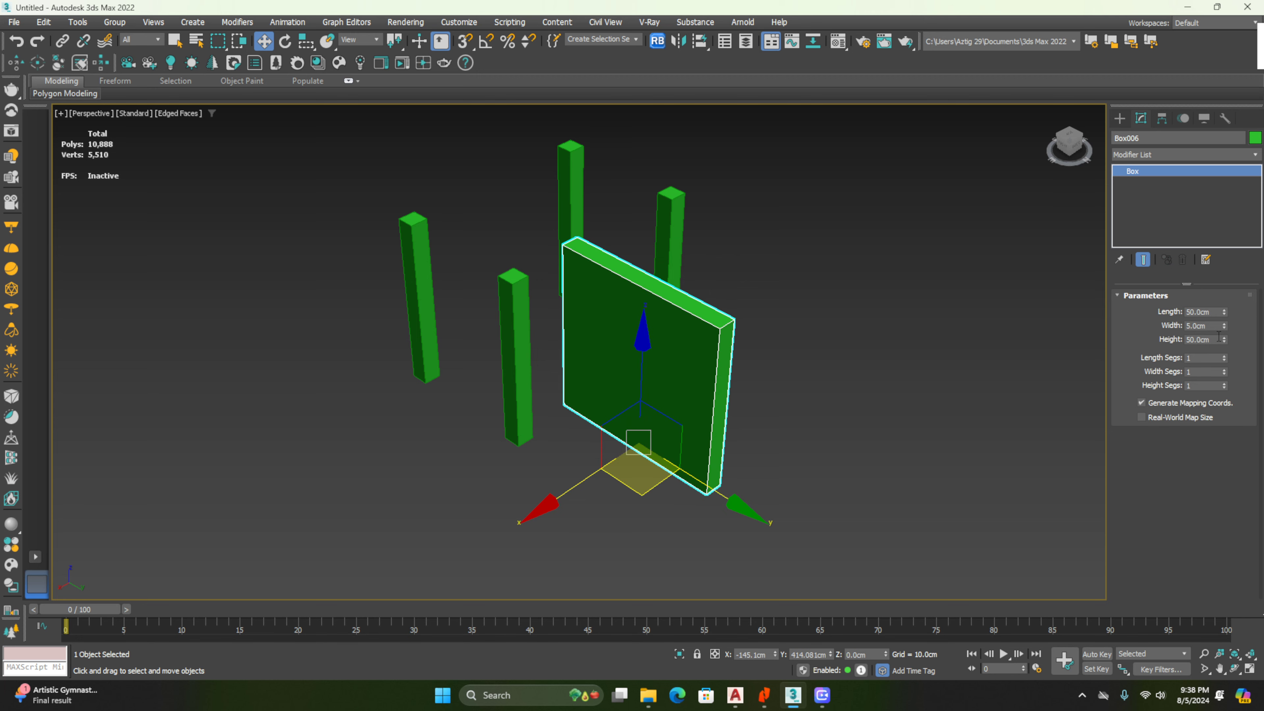
# Set the fifth box's width to 80 cm and its height to 5 cm to make a flat tabletop slab
pyautogui.click(1208, 326)
pyautogui.write('0')
pyautogui.click(1198, 339)
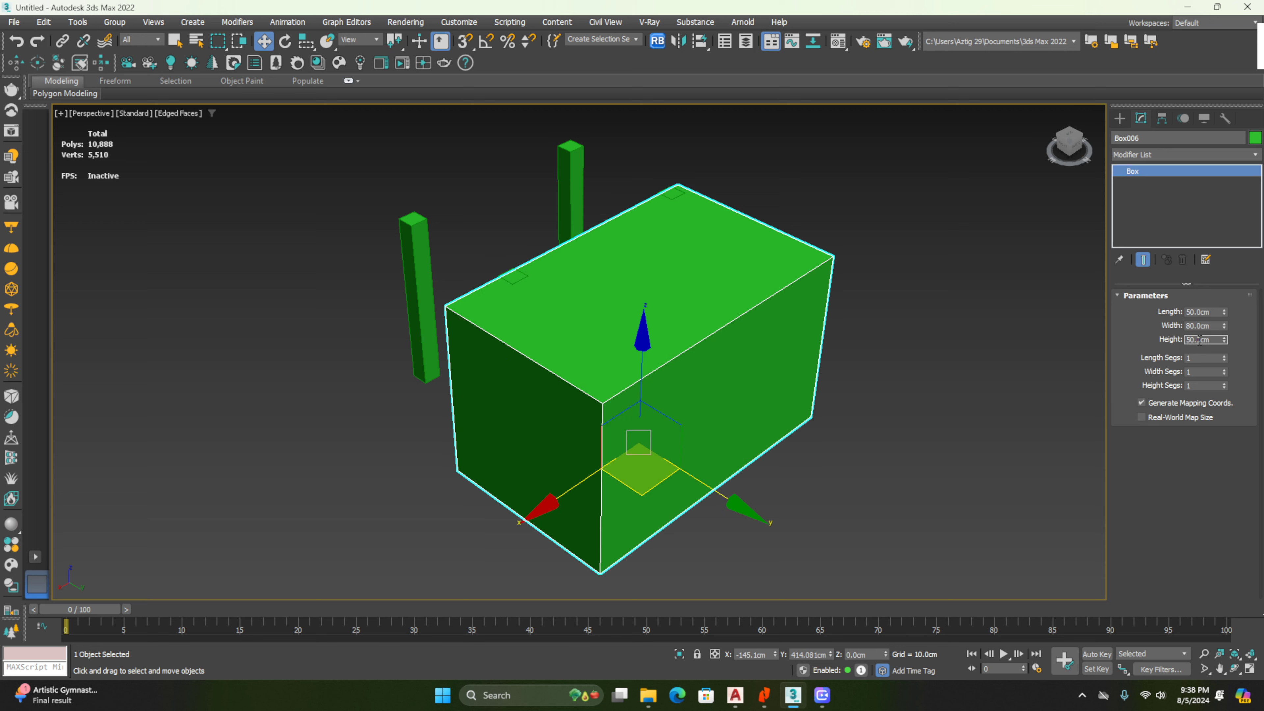
pyautogui.write('5')
pyautogui.press('Return')
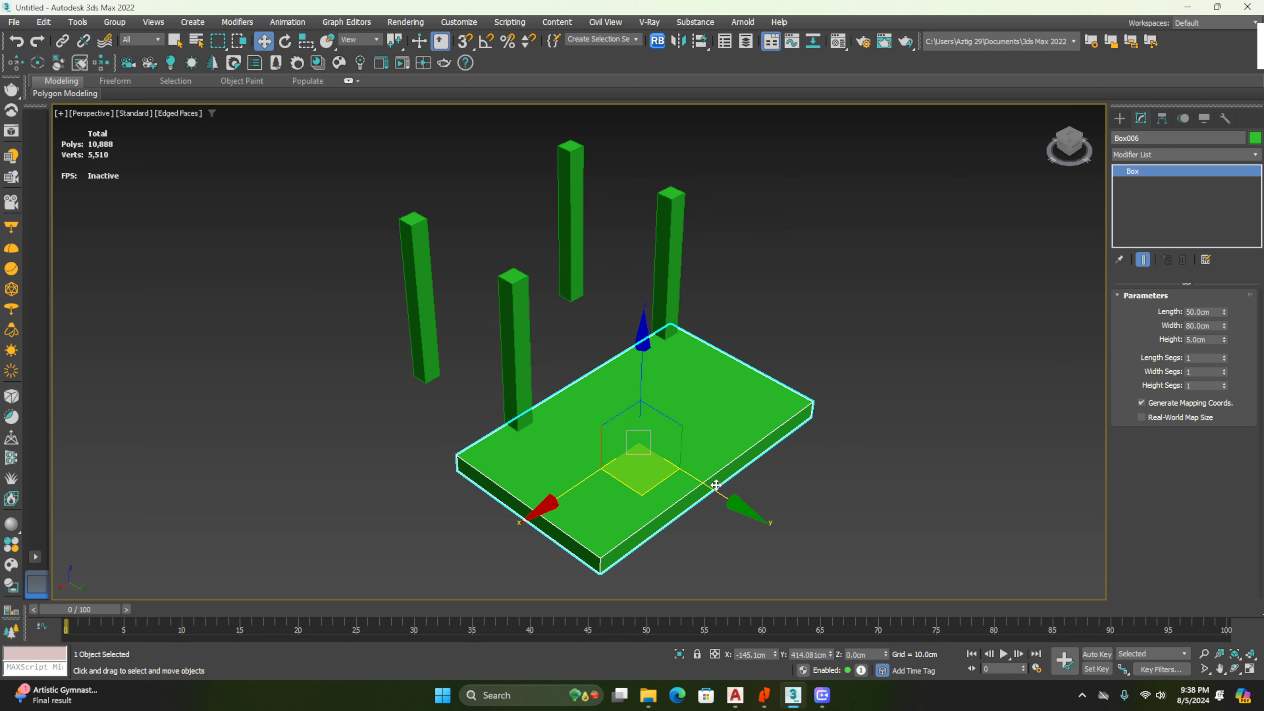
# Examine the slab's position relative to the four legs in the perspective, top and left views
pyautogui.keyDown('alt'); pyautogui.moveTo(638, 382); pyautogui.dragTo(657, 441, button='middle'); pyautogui.keyUp('alt')
pyautogui.scroll(-1, 666, 384)
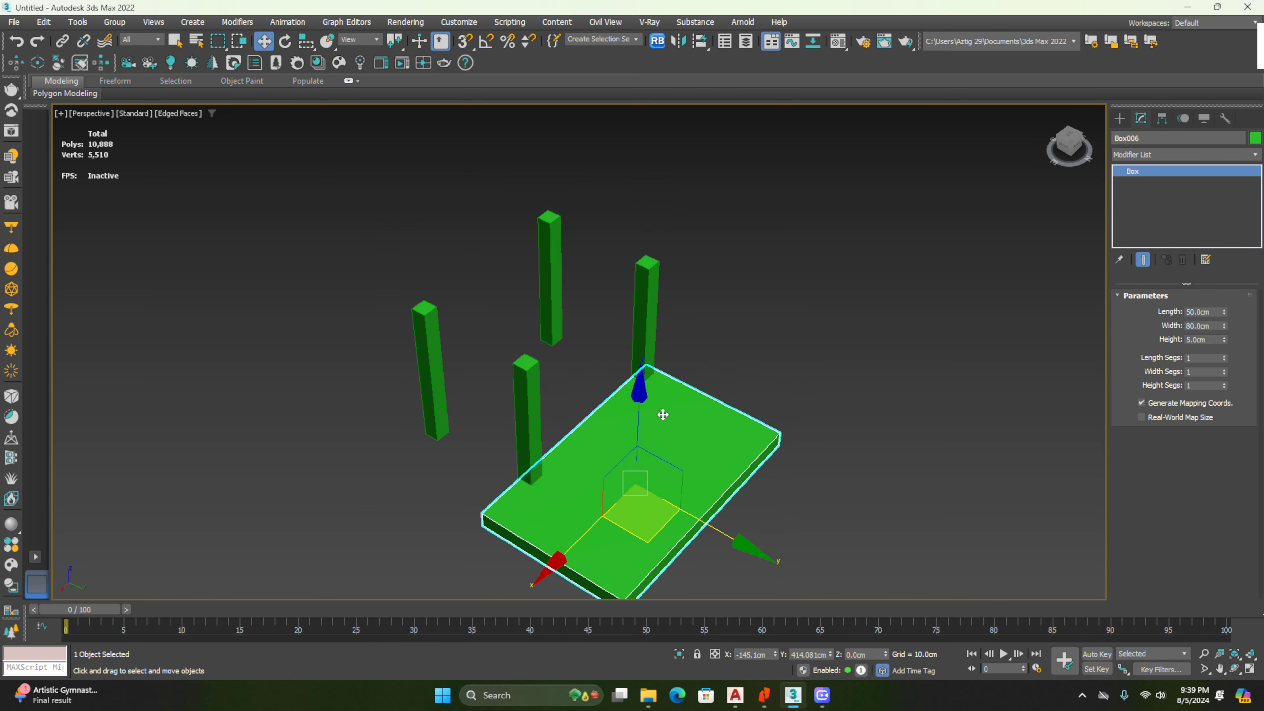
pyautogui.press('t')
pyautogui.scroll(-5, 662, 413)
pyautogui.scroll(2, 638, 412)
pyautogui.moveTo(650, 462); pyautogui.dragTo(587, 376, button='middle')
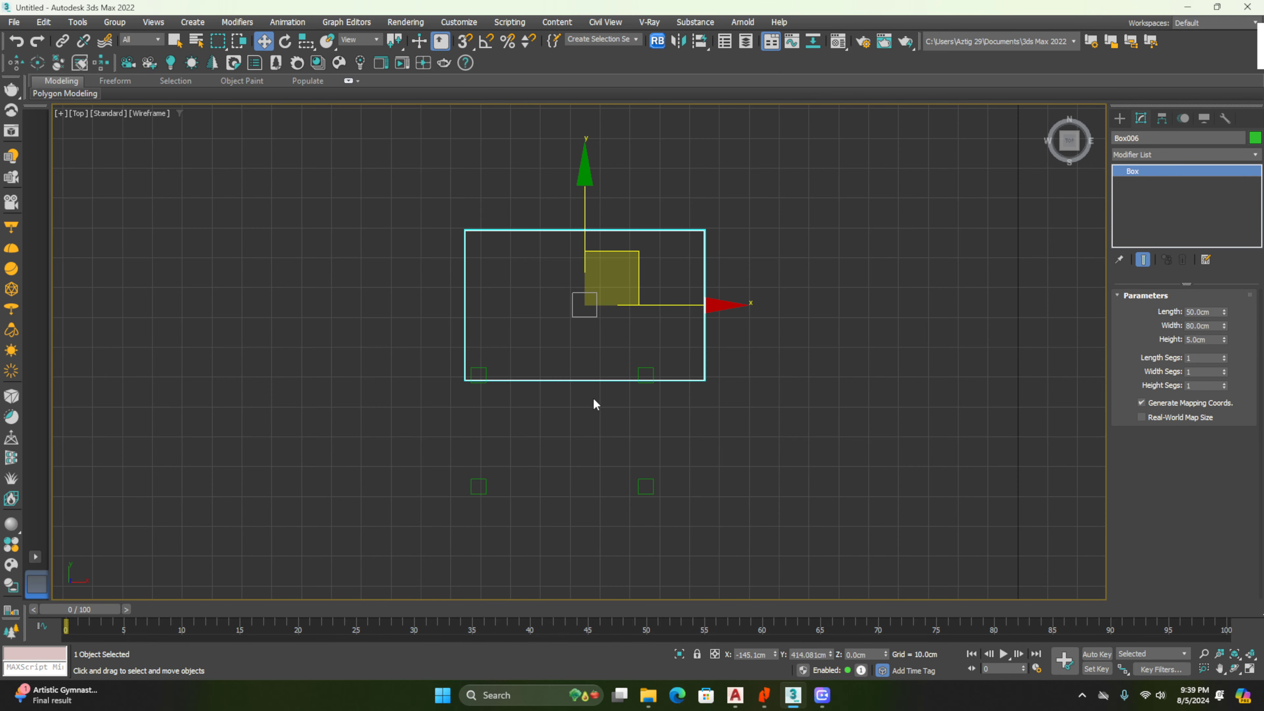
pyautogui.press('l')
pyautogui.scroll(-1, 482, 373)
pyautogui.moveTo(482, 373); pyautogui.dragTo(648, 421, button='middle')
pyautogui.scroll(-2, 648, 421)
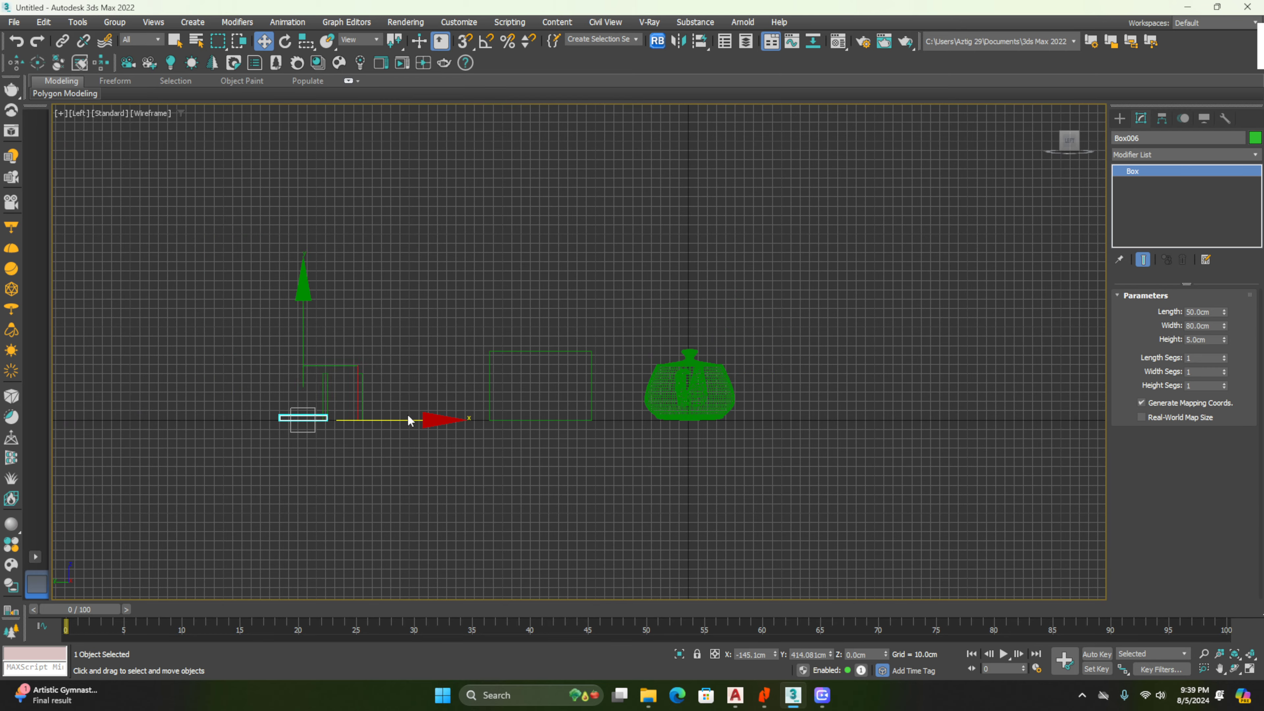
pyautogui.scroll(4, 327, 401)
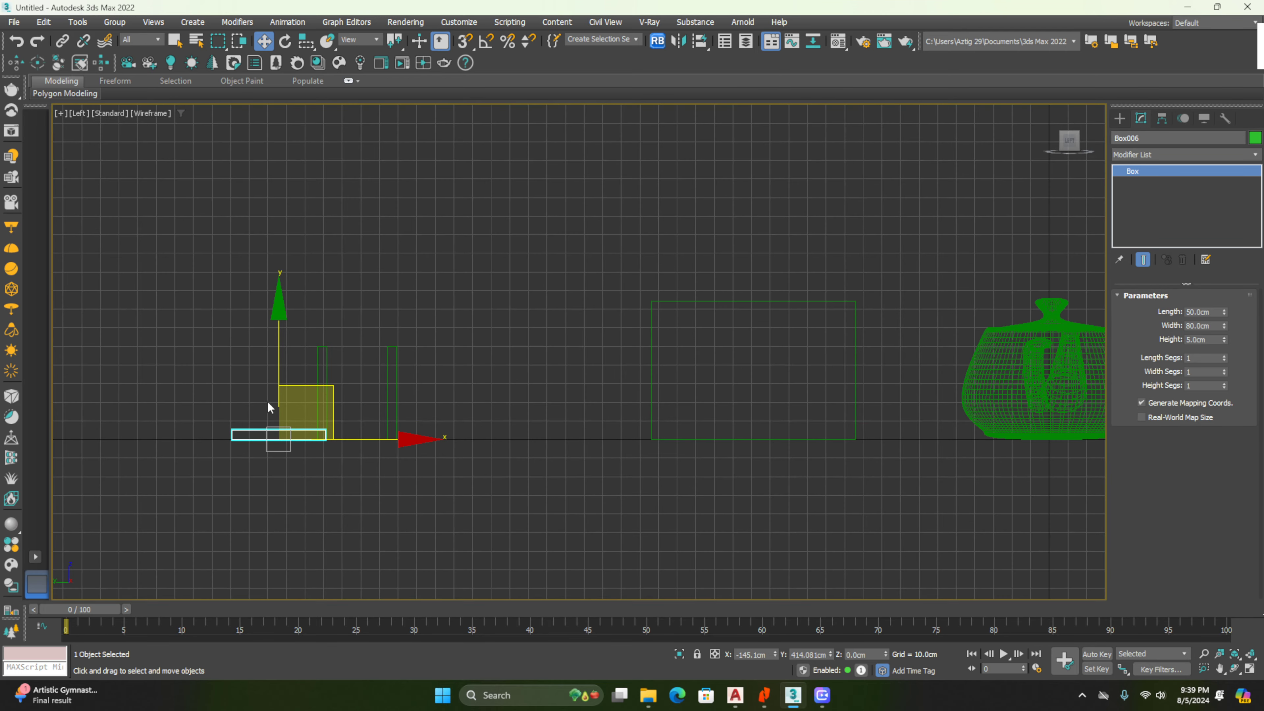
pyautogui.scroll(2, 267, 402)
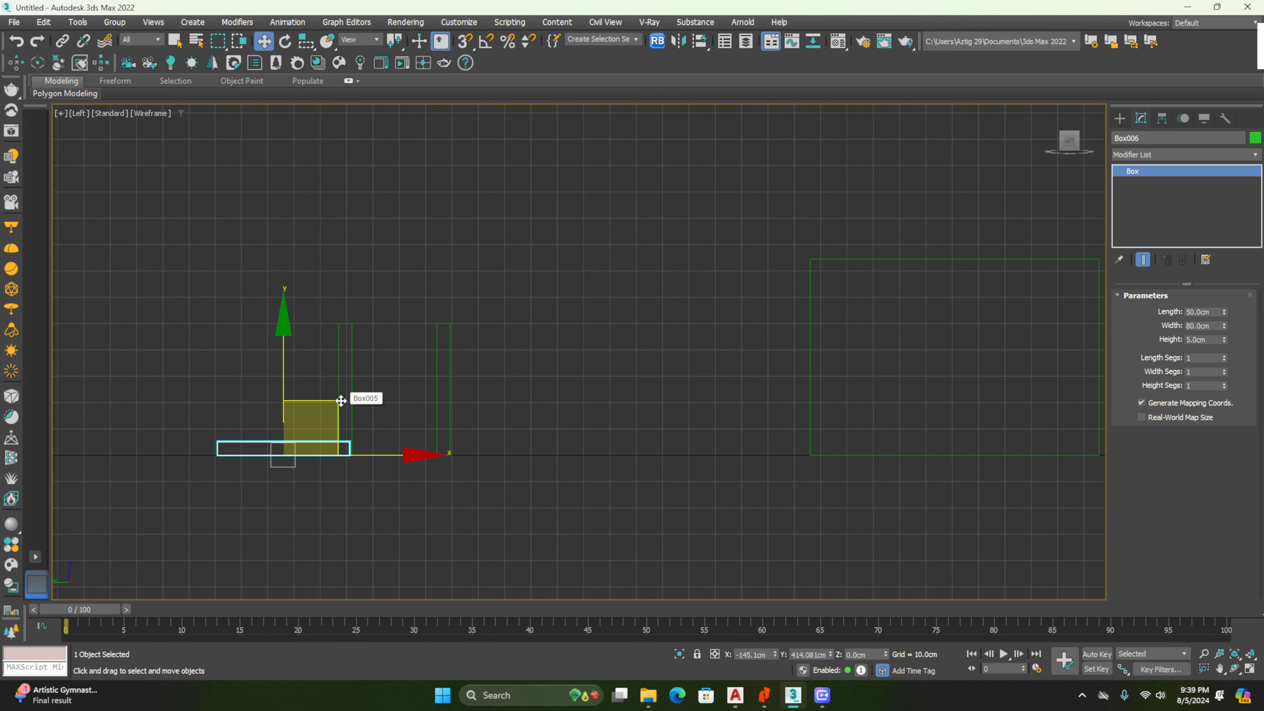
# Move the slab along the Y axis in the top view to about Y 374.4 cm so it covers all four legs
pyautogui.click(262, 492)
pyautogui.click(241, 441)
pyautogui.press('t')
pyautogui.scroll(-3, 430, 403)
pyautogui.moveTo(488, 376); pyautogui.dragTo(618, 208, button='middle')
pyautogui.moveTo(571, 174); pyautogui.dragTo(543, 342)
pyautogui.moveTo(569, 362); pyautogui.dragTo(515, 343, button='middle')
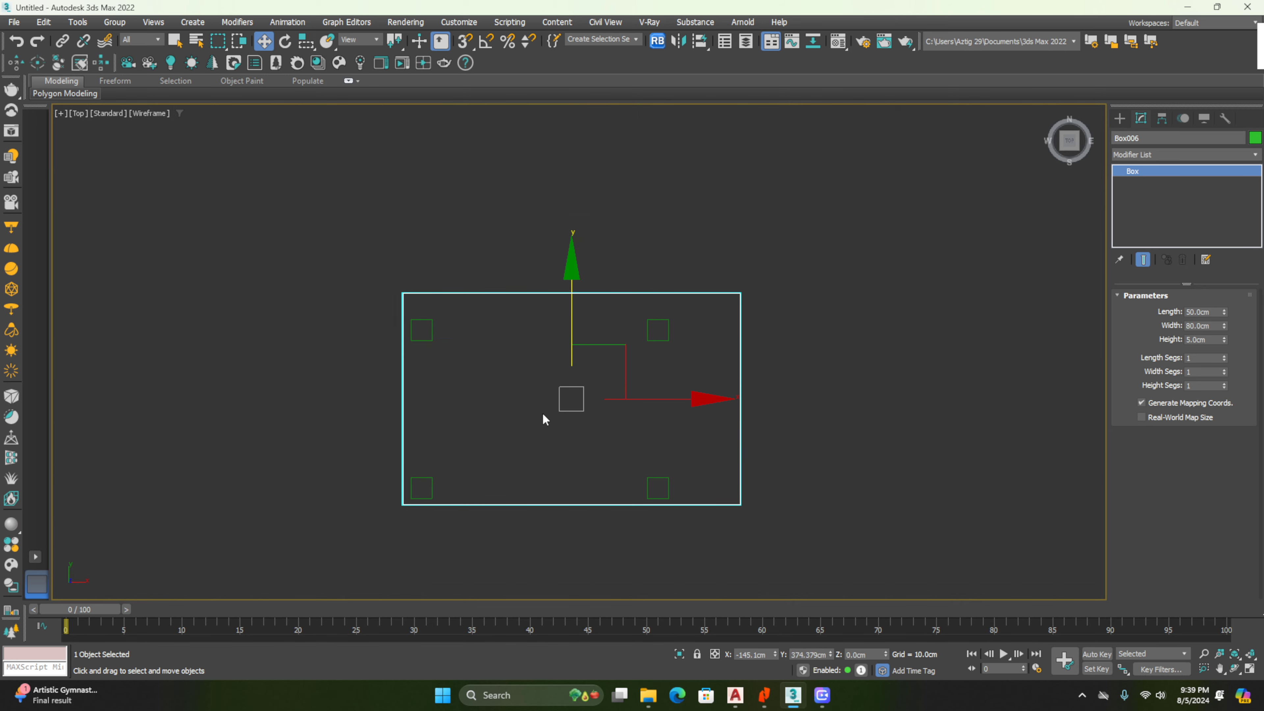
# Shift the +Y pair of legs outward along Y and the +X pair outward along X, toward the slab's corners
pyautogui.click(420, 332)
pyautogui.moveTo(423, 280); pyautogui.dragTo(431, 325)
pyautogui.moveTo(544, 228); pyautogui.dragTo(545, 208)
pyautogui.moveTo(621, 310)
pyautogui.mouseDown()
pyautogui.moveTo(669, 404)
pyautogui.moveTo(612, 373)
pyautogui.moveTo(640, 305)
pyautogui.mouseUp()
pyautogui.hotkey('ctrl', 'z')
pyautogui.moveTo(729, 409); pyautogui.dragTo(791, 408)
# Examine how the four legs line up with the slab's corners in perspective and from the top
pyautogui.keyDown('alt'); pyautogui.moveTo(791, 408); pyautogui.dragTo(532, 371, button='middle'); pyautogui.keyUp('alt')
pyautogui.scroll(-4, 396, 296)
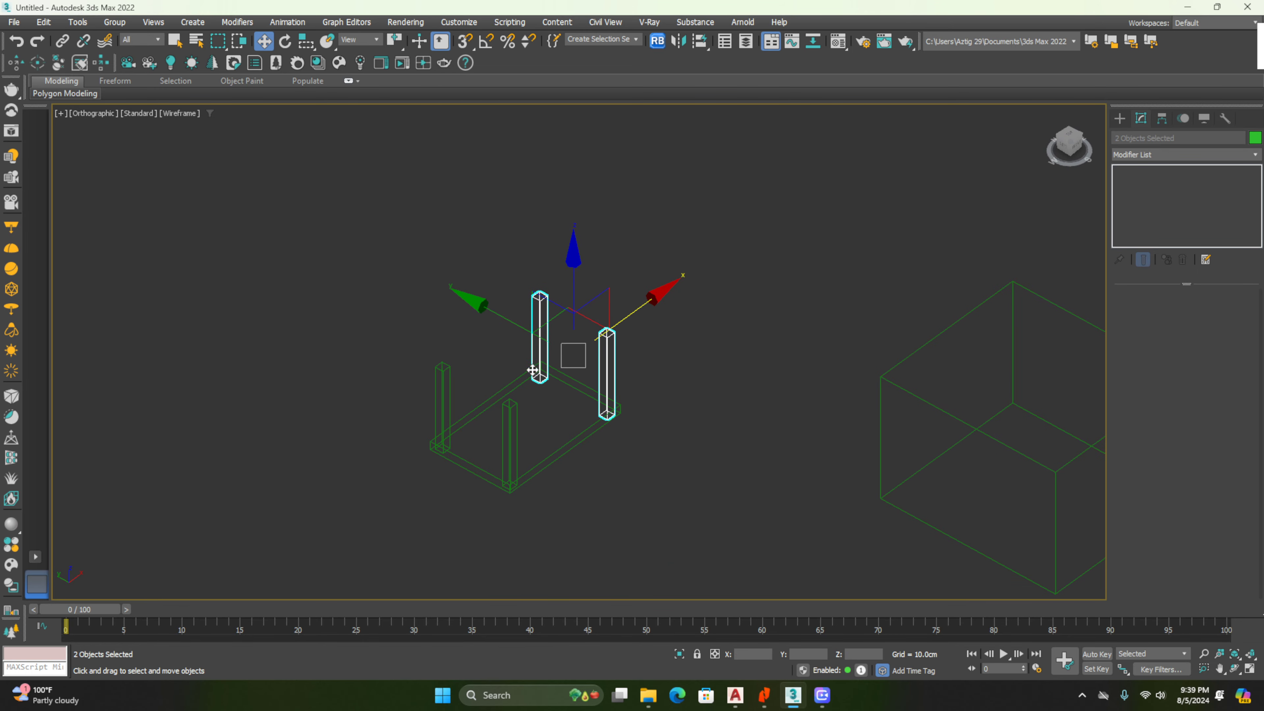
pyautogui.press('p')
pyautogui.scroll(-4, 596, 391)
pyautogui.keyDown('alt'); pyautogui.moveTo(645, 415); pyautogui.dragTo(641, 398, button='middle'); pyautogui.keyUp('alt')
pyautogui.scroll(2, 593, 420)
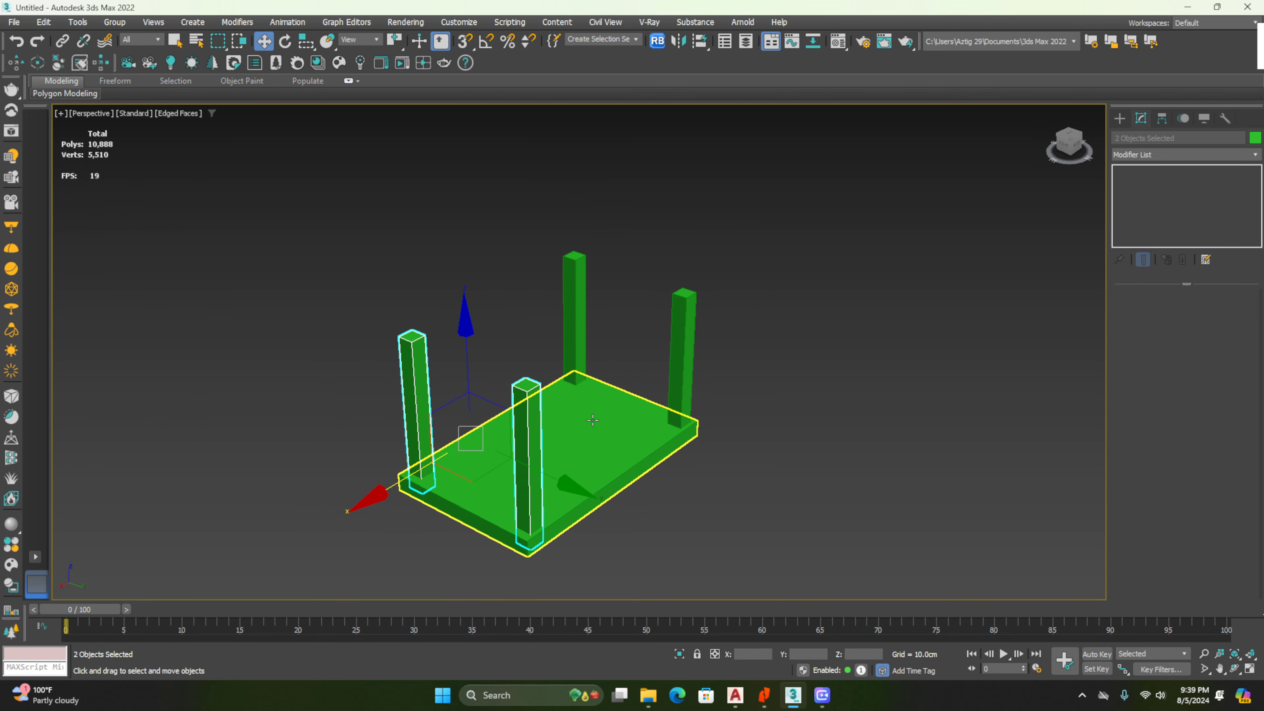
pyautogui.press('t')
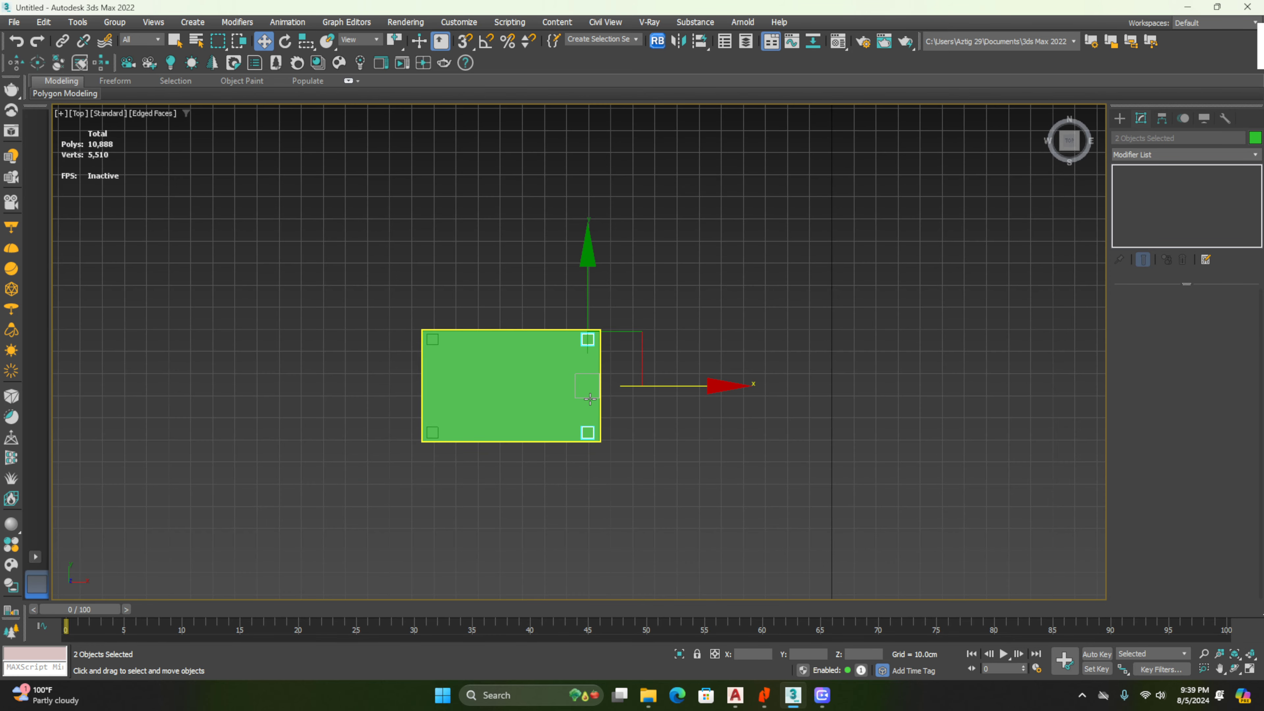
pyautogui.scroll(3, 529, 382)
pyautogui.moveTo(528, 383); pyautogui.dragTo(564, 362, button='middle')
pyautogui.press('p')
pyautogui.scroll(-3, 552, 394)
pyautogui.scroll(3, 564, 361)
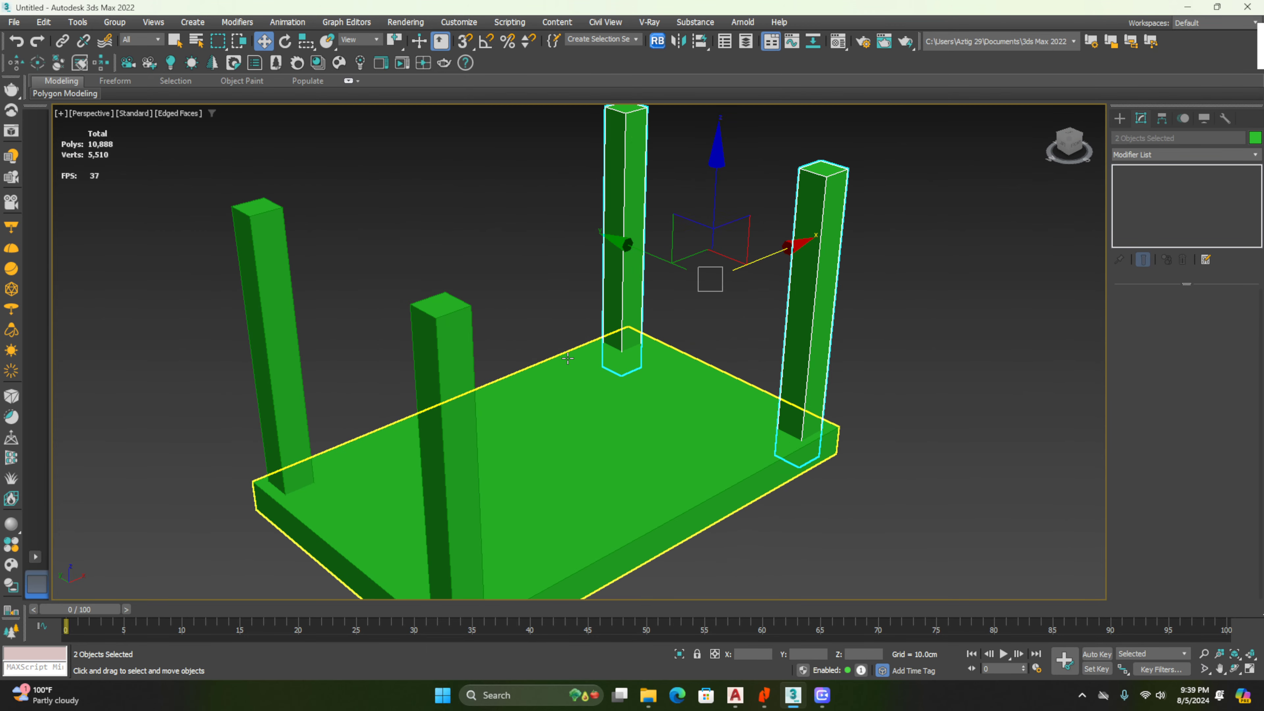
# Raise the slab along the Z axis to about 47.3 cm so it rests on the legs as a tabletop
pyautogui.click(539, 453)
pyautogui.scroll(-2, 539, 453)
pyautogui.moveTo(549, 401); pyautogui.dragTo(547, 214)
# Try to move the front corner leg within the XY plane, and undo that move
pyautogui.click(467, 436)
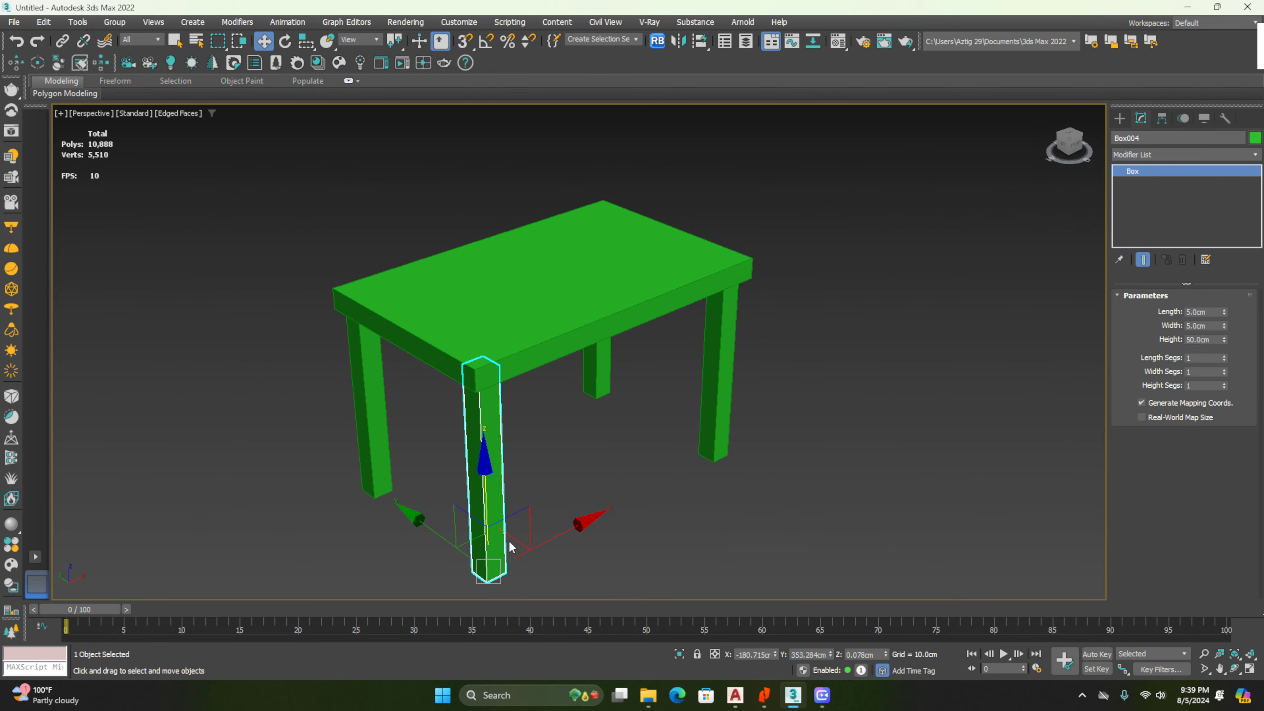
pyautogui.moveTo(550, 544); pyautogui.dragTo(530, 514)
pyautogui.hotkey('ctrl', 'z')
pyautogui.scroll(-3, 542, 461)
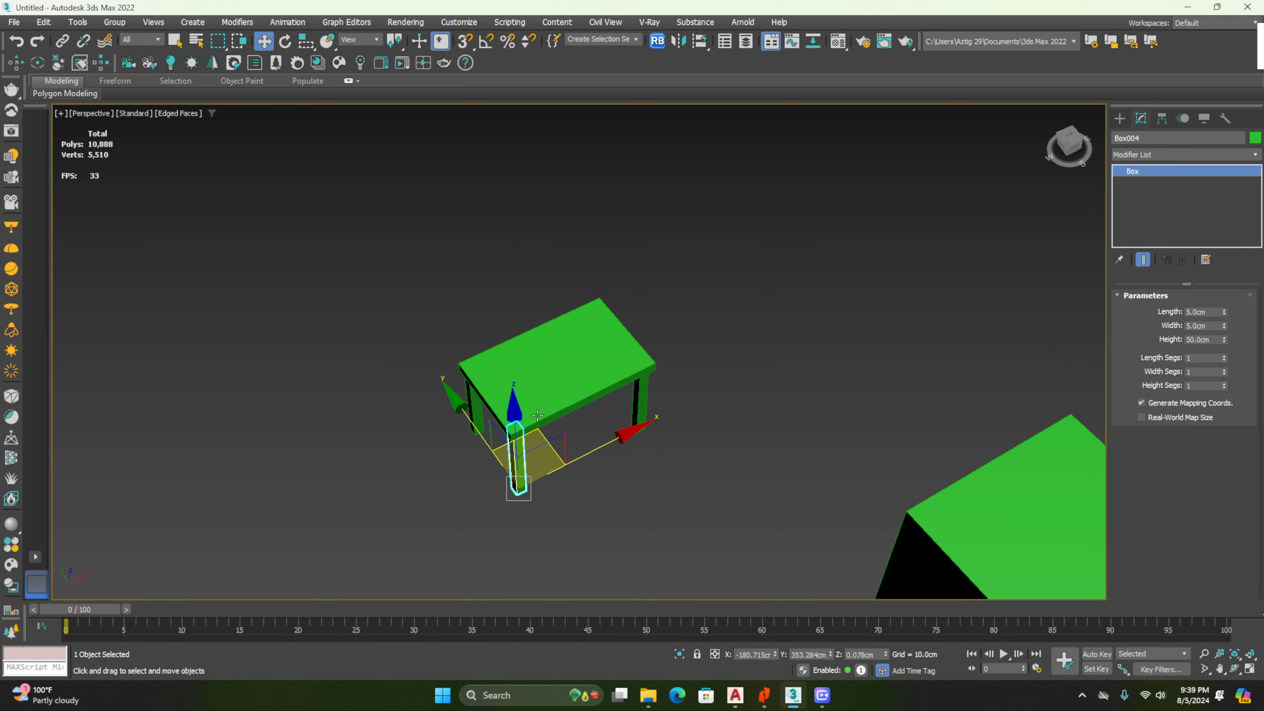
# Inspect the leg placement under the tabletop in wireframe from the top and in perspective, restore shading and select the tabletop
pyautogui.press('t')
pyautogui.scroll(-5, 556, 393)
pyautogui.scroll(-6, 555, 393)
pyautogui.scroll(3, 693, 373)
pyautogui.scroll(2, 556, 352)
pyautogui.moveTo(556, 362); pyautogui.dragTo(594, 398, button='middle')
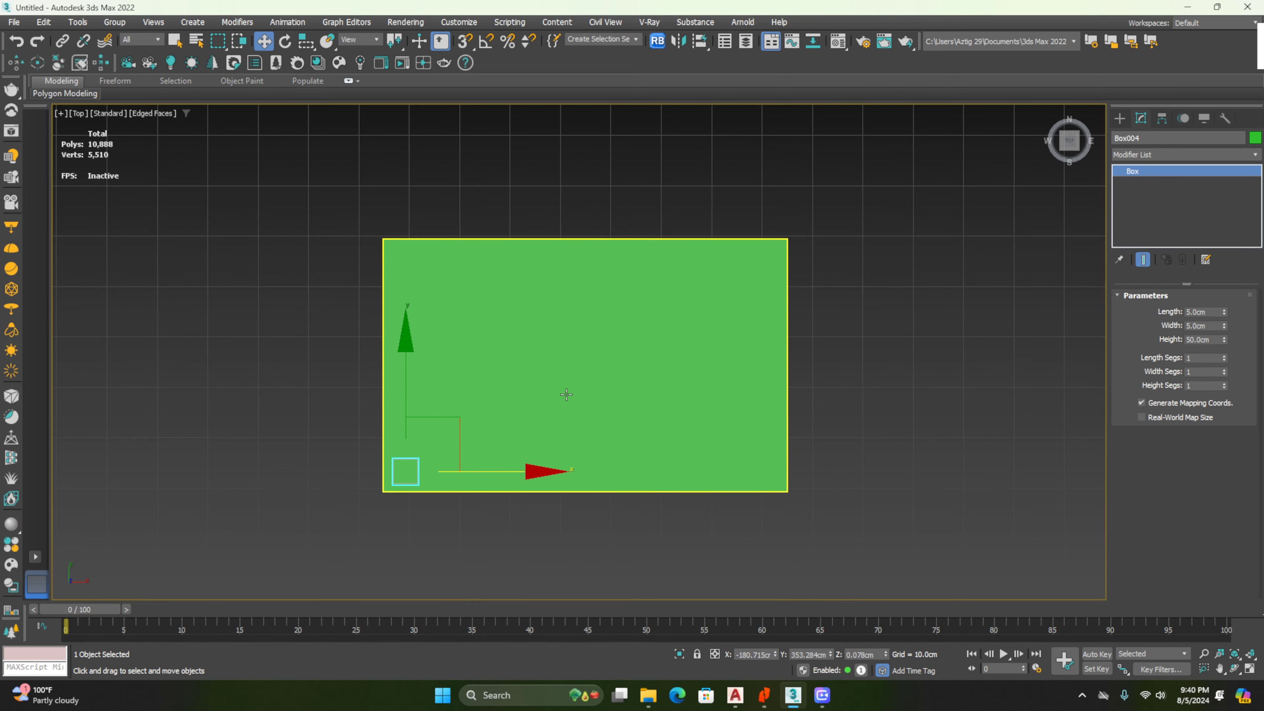
pyautogui.press('F3')
pyautogui.click(518, 442)
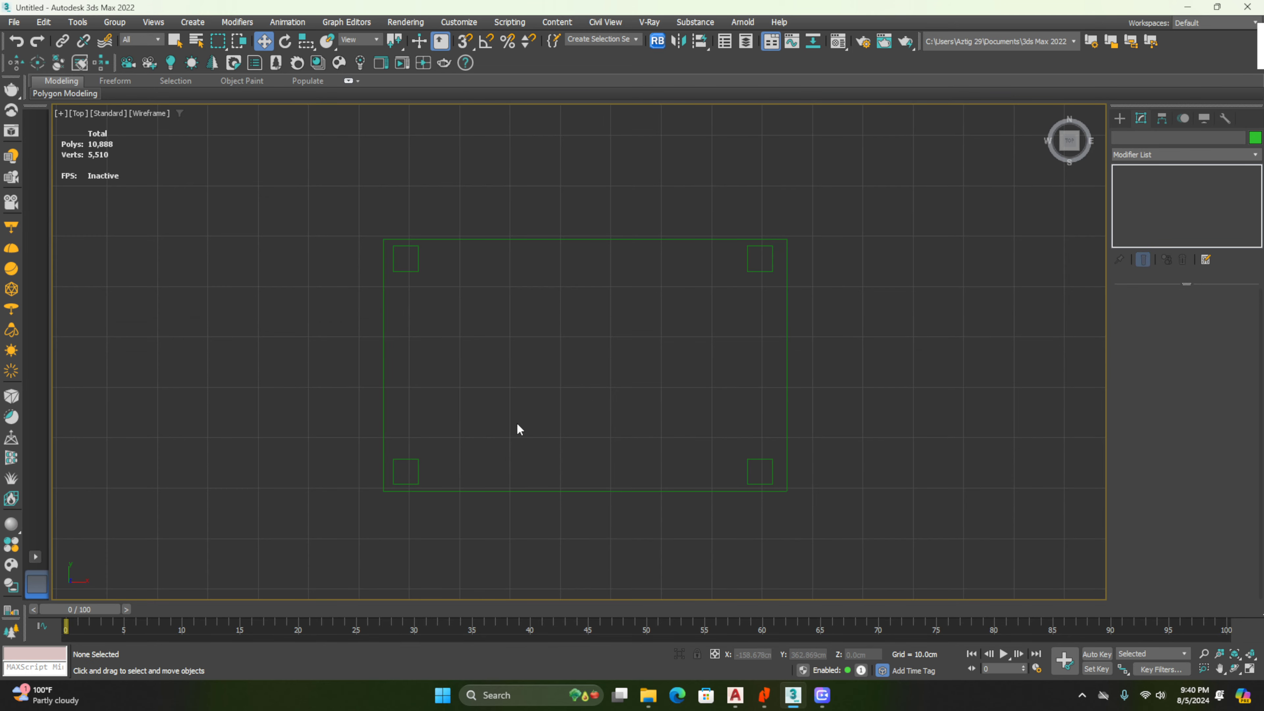
pyautogui.press('p')
pyautogui.moveTo(494, 465)
pyautogui.keyDown('alt'); pyautogui.mouseDown(button='middle')
pyautogui.moveTo(576, 339)
pyautogui.moveTo(502, 486)
pyautogui.moveTo(480, 459)
pyautogui.mouseUp(button='middle'); pyautogui.keyUp('alt')
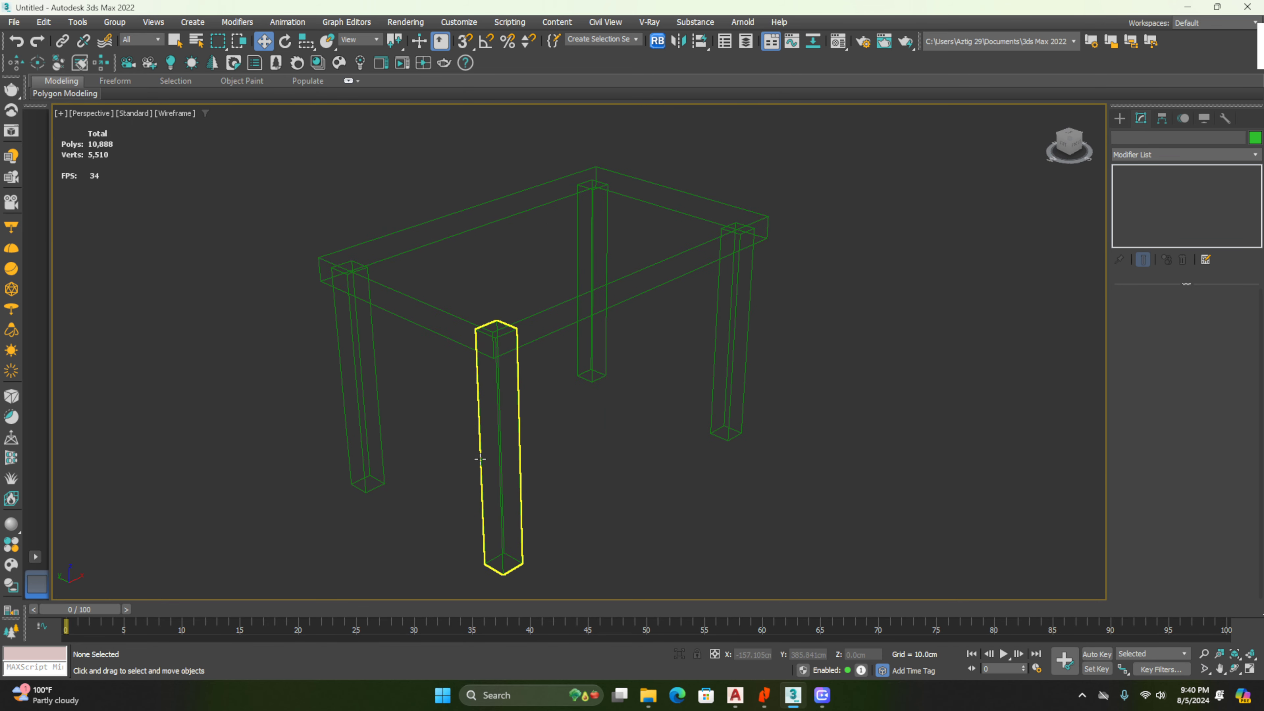
pyautogui.press('F3')
pyautogui.click(531, 289)
pyautogui.moveTo(530, 288)
pyautogui.keyDown('alt'); pyautogui.mouseDown(button='middle')
pyautogui.moveTo(551, 383)
pyautogui.moveTo(595, 423)
pyautogui.moveTo(505, 357)
pyautogui.moveTo(548, 362)
pyautogui.moveTo(420, 314)
pyautogui.mouseUp(button='middle'); pyautogui.keyUp('alt')
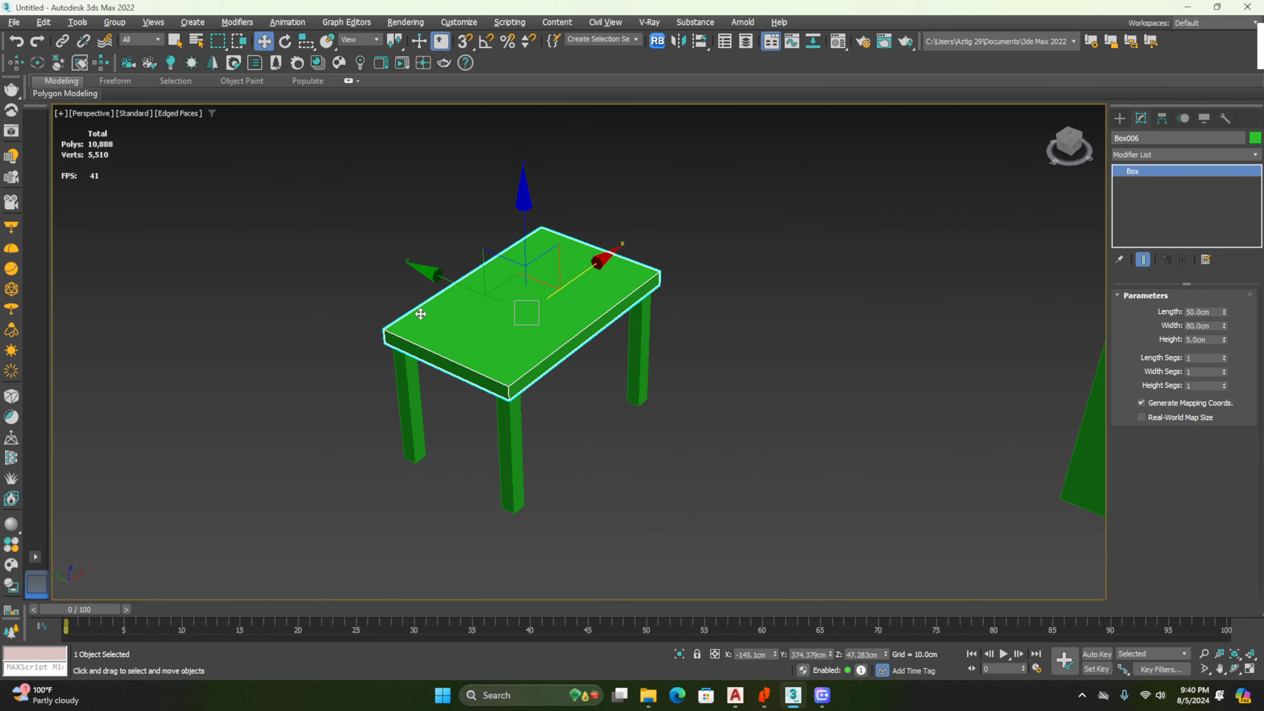
pyautogui.scroll(4, 421, 313)
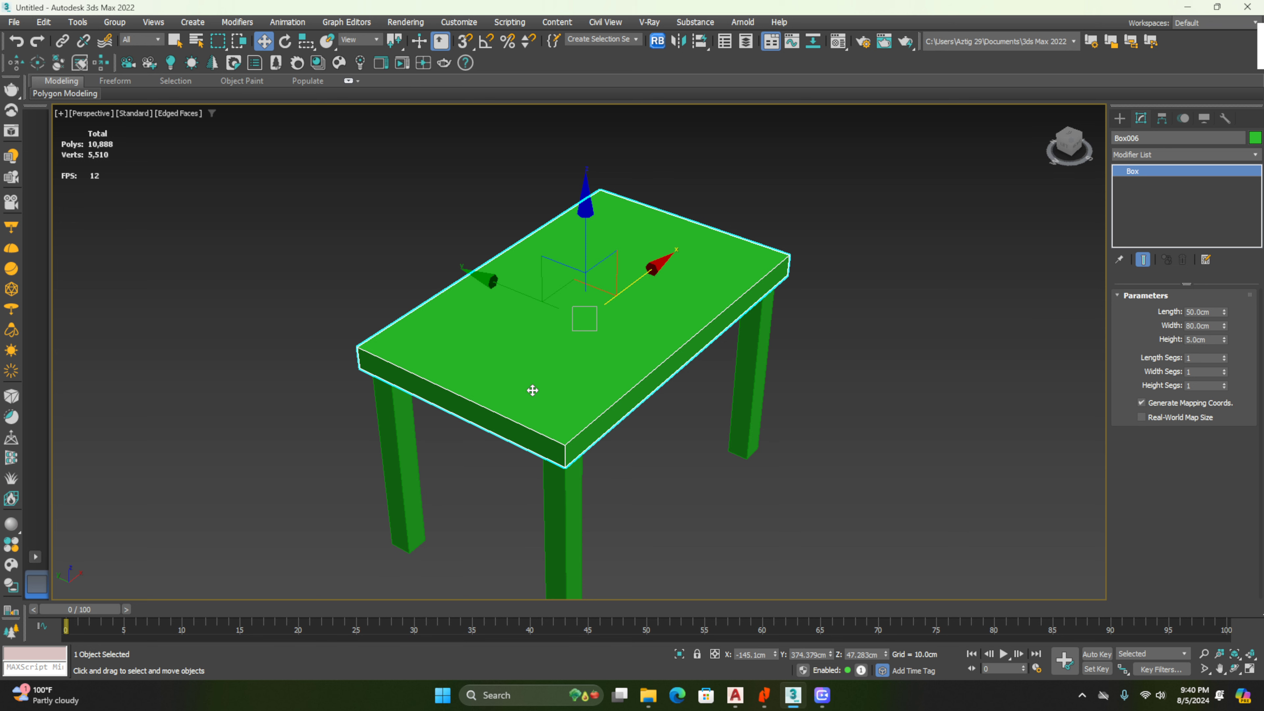
# Undo the recent changes back to before the tabletop was raised onto the legs
pyautogui.hotkey('ctrl', 'z')
pyautogui.hotkey('ctrl', 'z')
pyautogui.hotkey('ctrl', 'z')
pyautogui.hotkey('ctrl', 'z')
pyautogui.hotkey('ctrl', 'z')
pyautogui.hotkey('ctrl', 'z')
pyautogui.hotkey('ctrl', 'z')
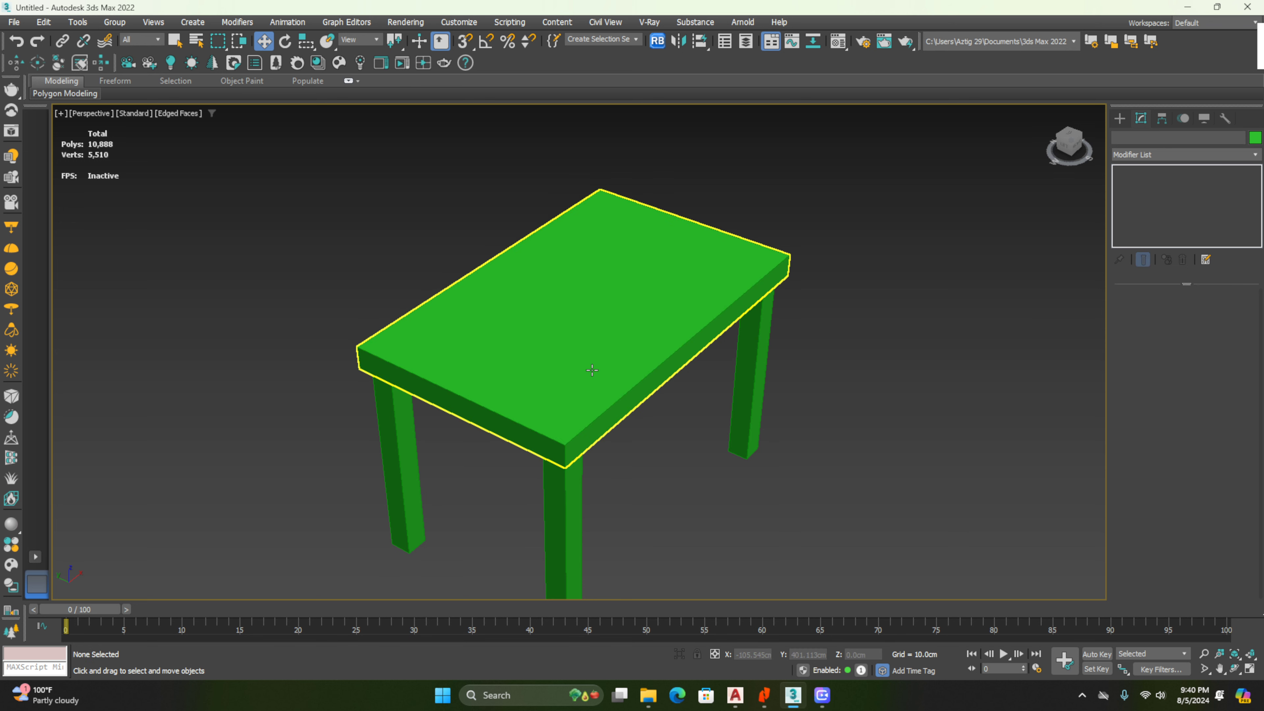
# Delete the tabletop slab at the base of the legs
pyautogui.click(645, 450)
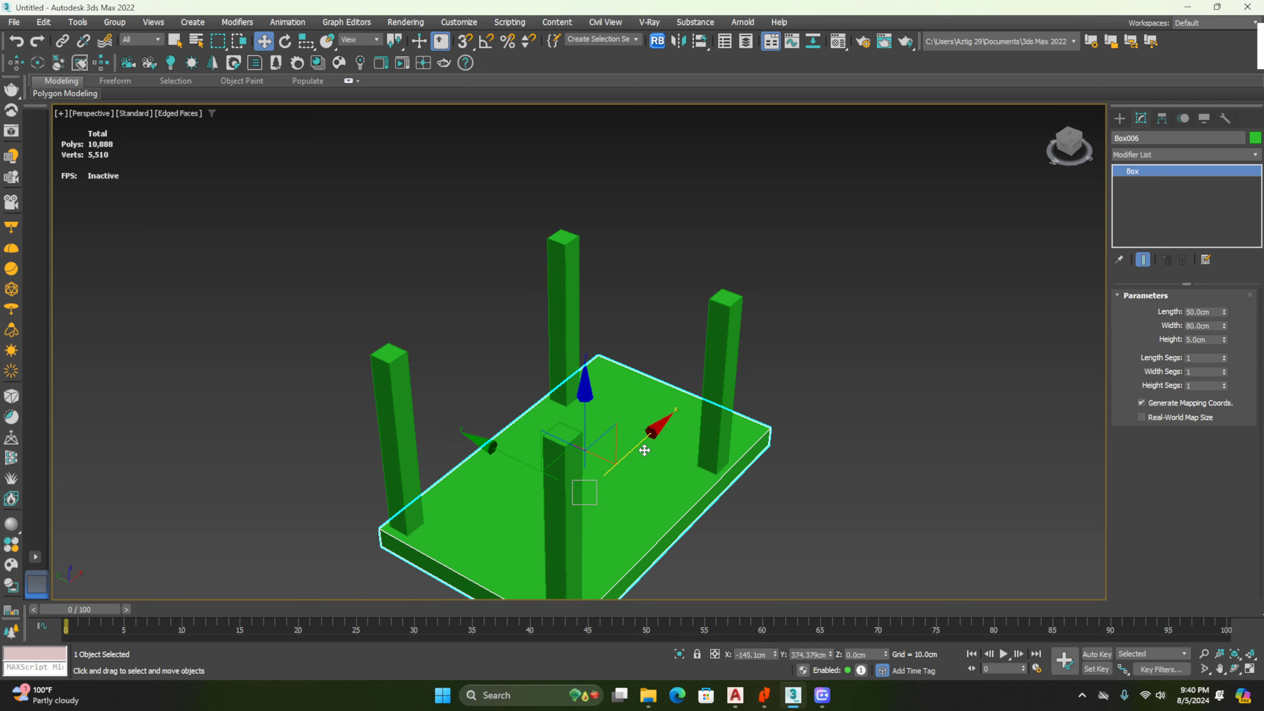
pyautogui.press('Delete')
pyautogui.press('End')
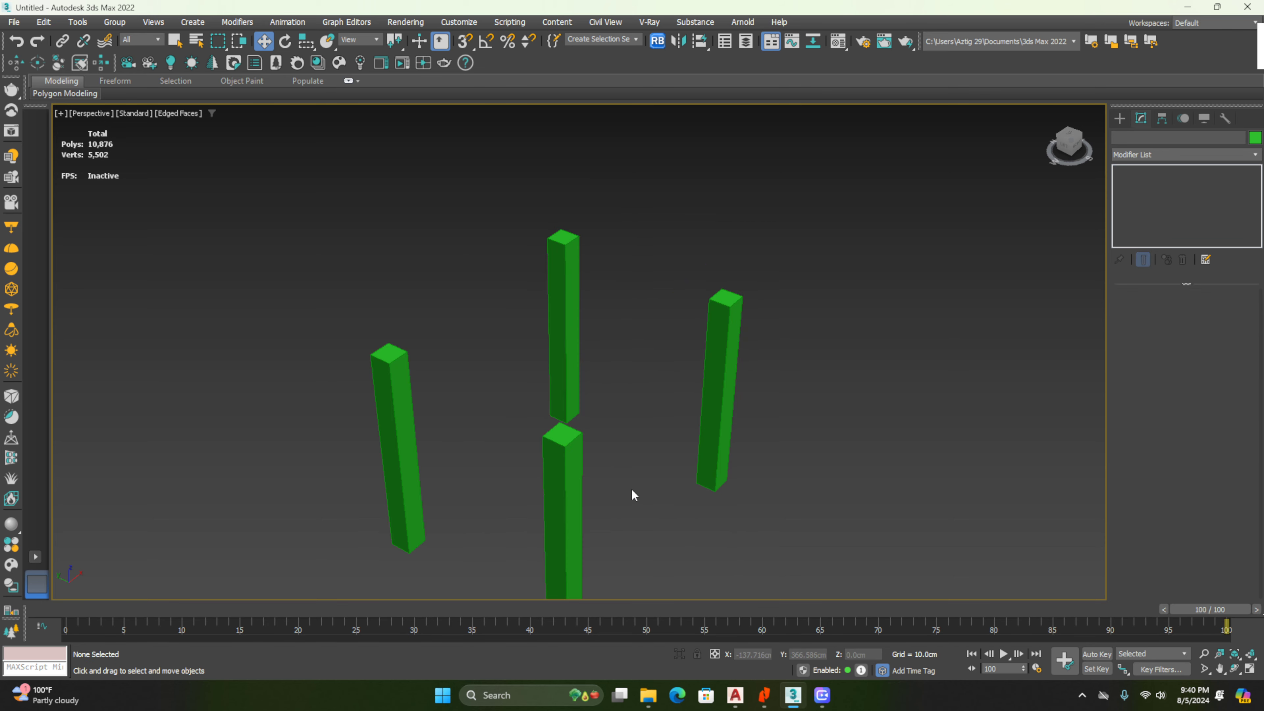
# Move the +X pair of legs farther outward along the X axis and deselect them
pyautogui.moveTo(766, 323); pyautogui.dragTo(766, 323)
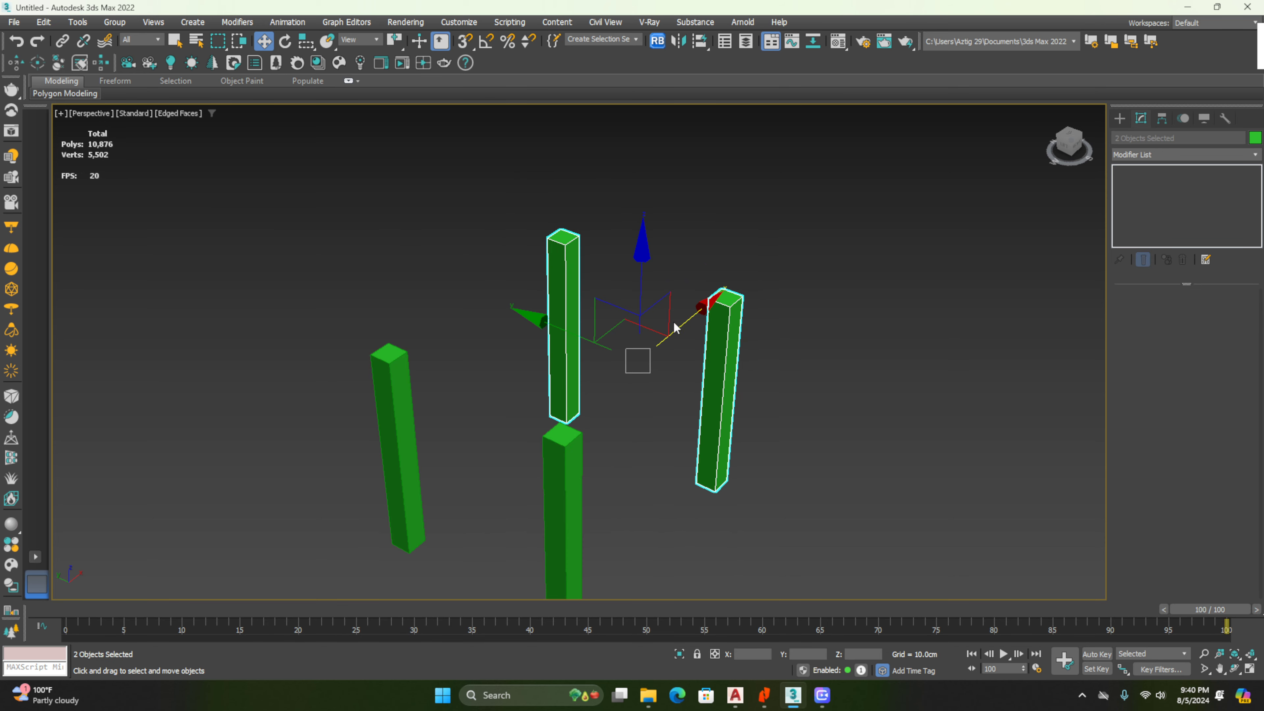
pyautogui.moveTo(688, 319); pyautogui.dragTo(729, 284)
pyautogui.scroll(-4, 712, 318)
pyautogui.moveTo(695, 388); pyautogui.dragTo(554, 349, button='middle')
pyautogui.click(448, 418)
# Examine the spacing of the four remaining legs from the top view
pyautogui.keyDown('alt'); pyautogui.moveTo(449, 417); pyautogui.dragTo(646, 387, button='middle'); pyautogui.keyUp('alt')
pyautogui.press('t')
pyautogui.scroll(-2, 642, 386)
pyautogui.scroll(2, 541, 208)
pyautogui.scroll(4, 542, 210)
pyautogui.scroll(-6, 620, 259)
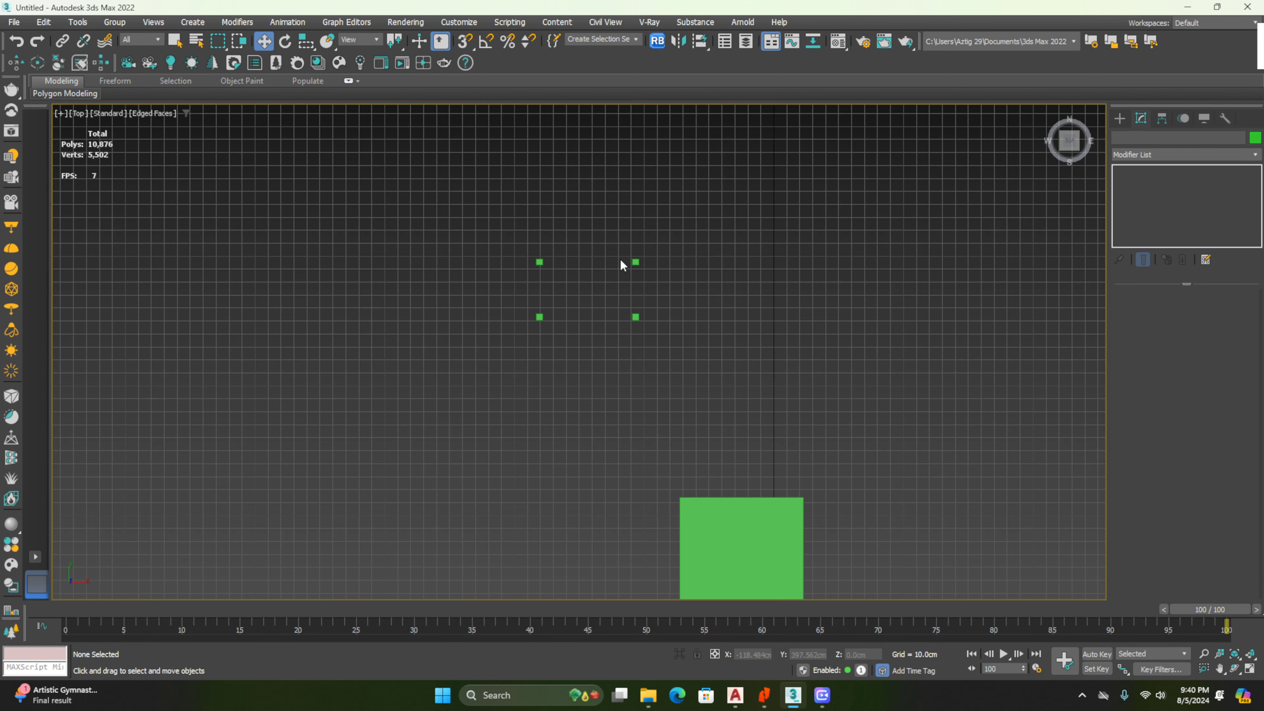
pyautogui.scroll(8, 621, 259)
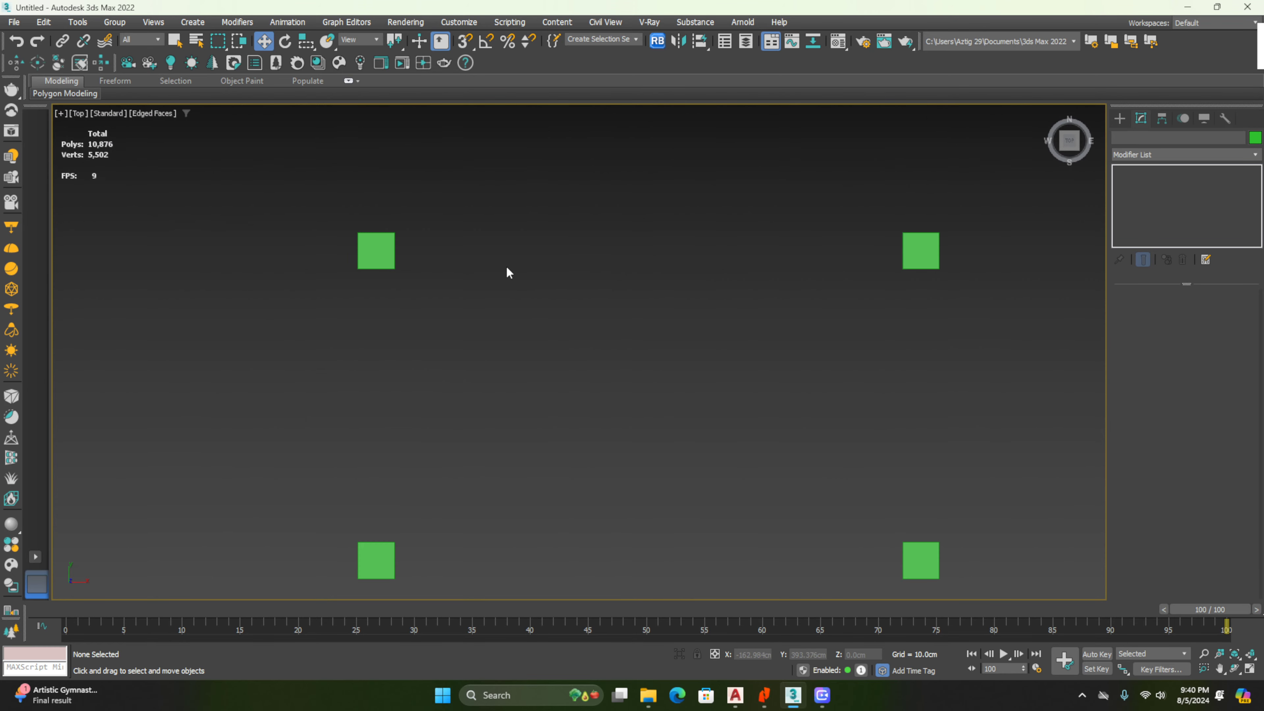
pyautogui.scroll(-1, 549, 286)
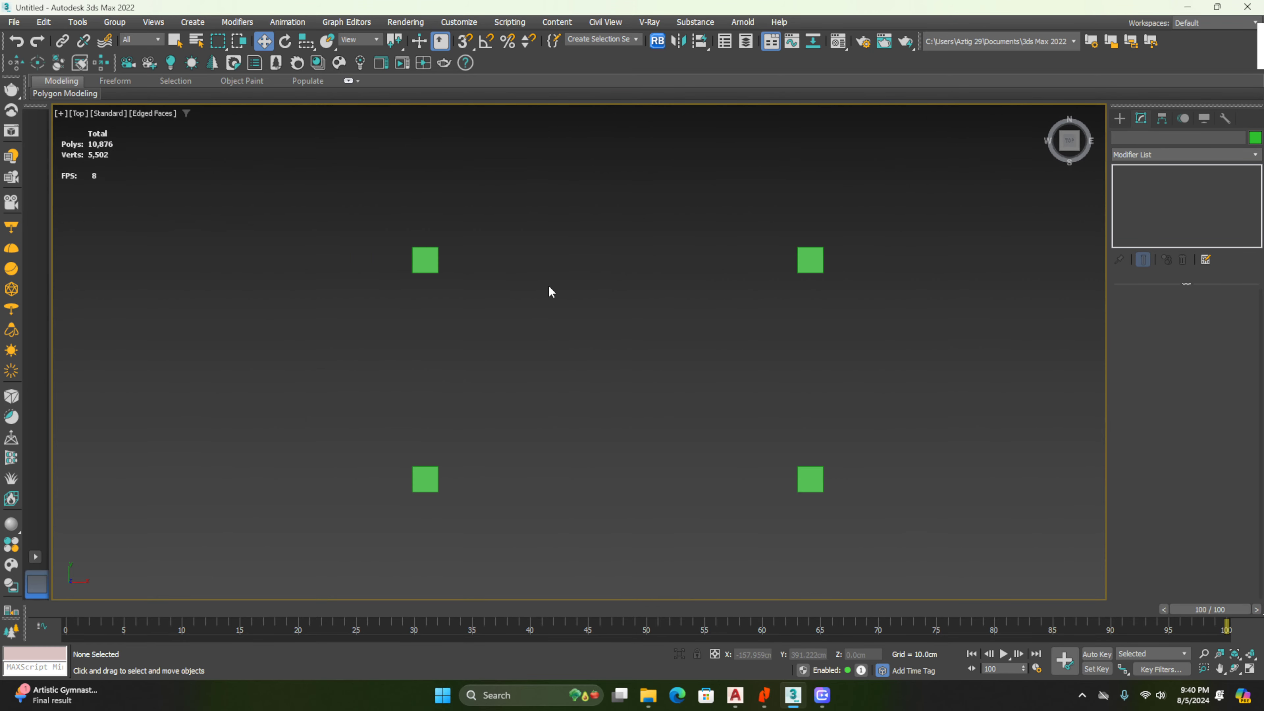
# Create a sphere on the +X side of the four legs in the perspective view
pyautogui.click(1120, 118)
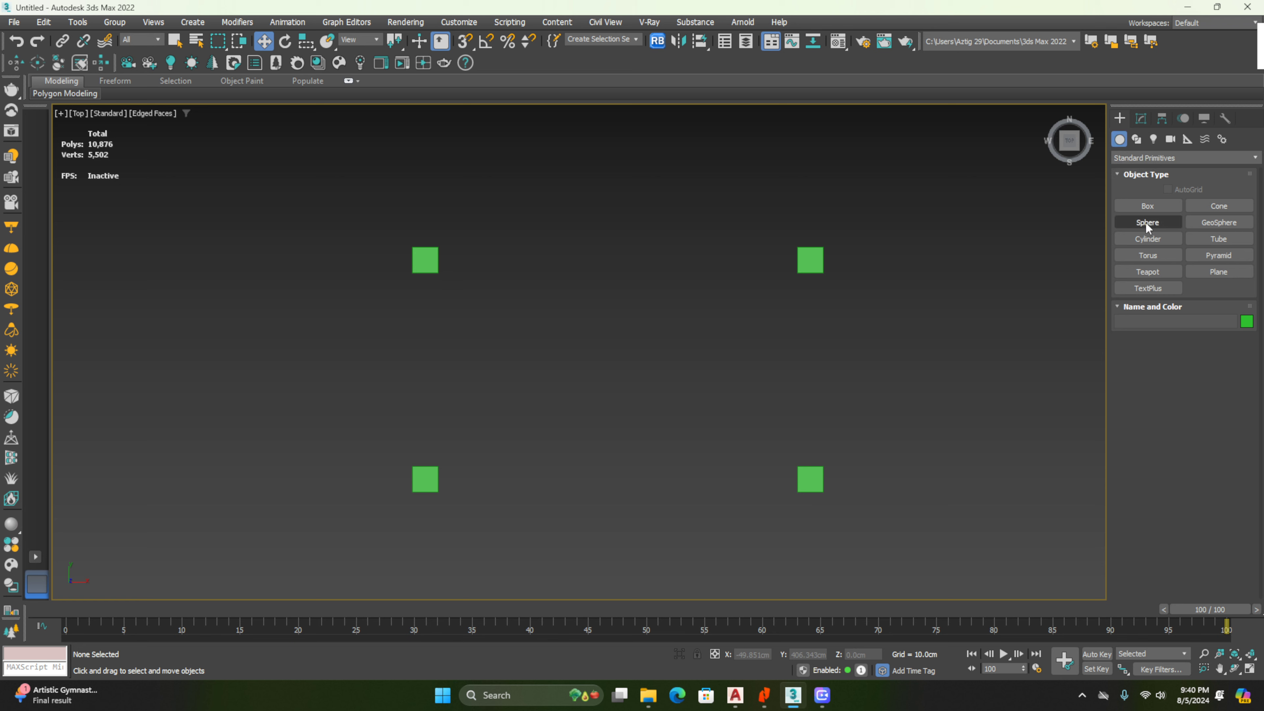
pyautogui.press('p')
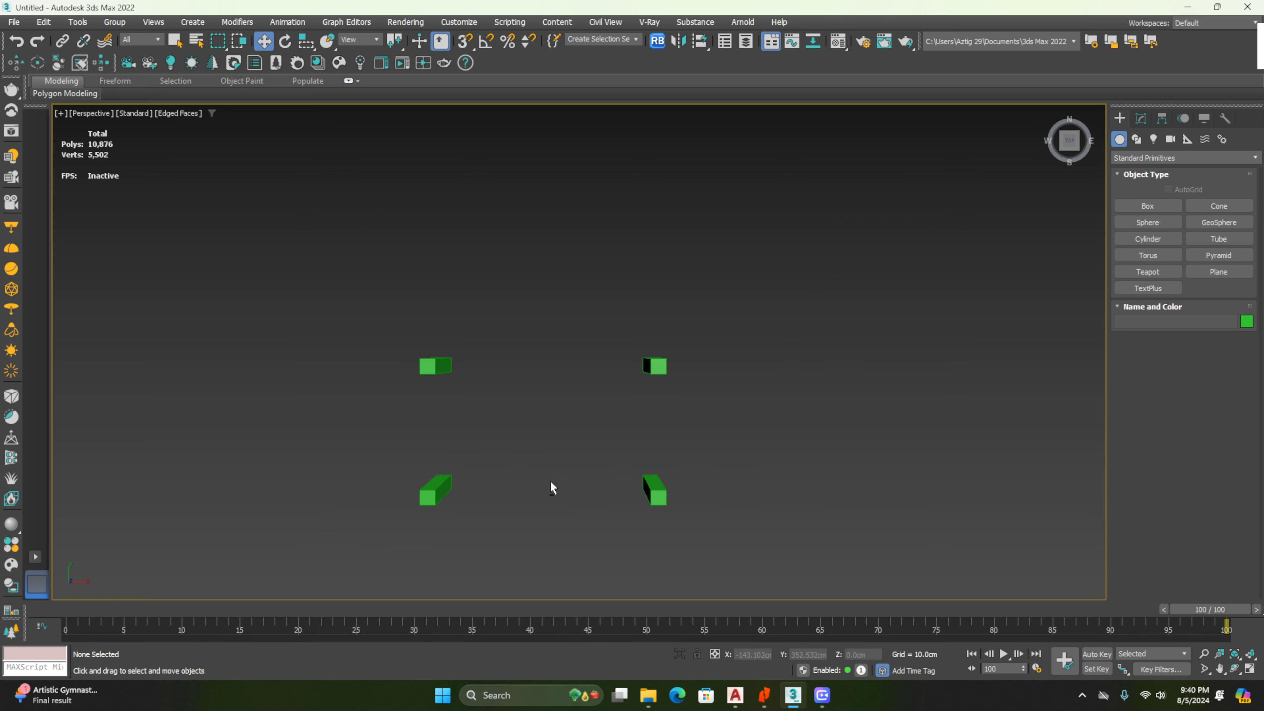
pyautogui.keyDown('alt'); pyautogui.moveTo(547, 494); pyautogui.dragTo(991, 355, button='middle'); pyautogui.keyUp('alt')
pyautogui.click(1147, 222)
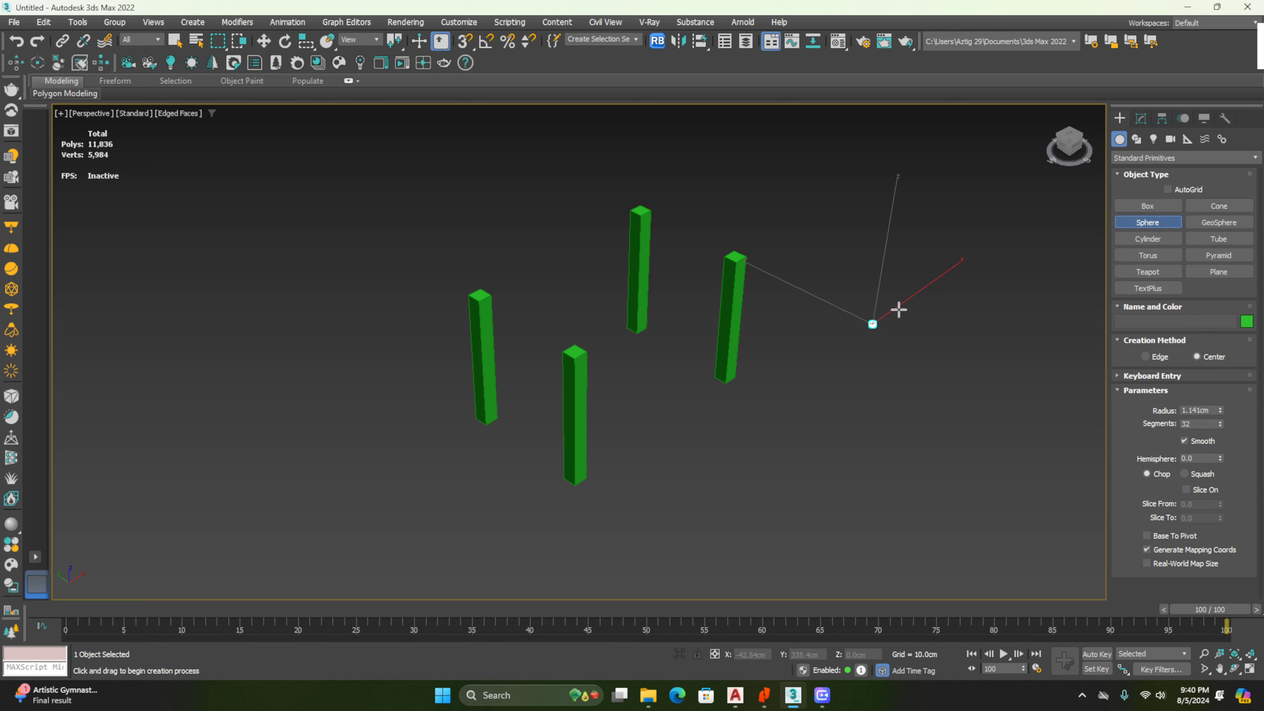
pyautogui.moveTo(886, 316); pyautogui.dragTo(945, 319)
# Create a cone beside the sphere with a base radius of about 26 cm, tapering to a point
pyautogui.moveTo(1014, 409); pyautogui.dragTo(1047, 372)
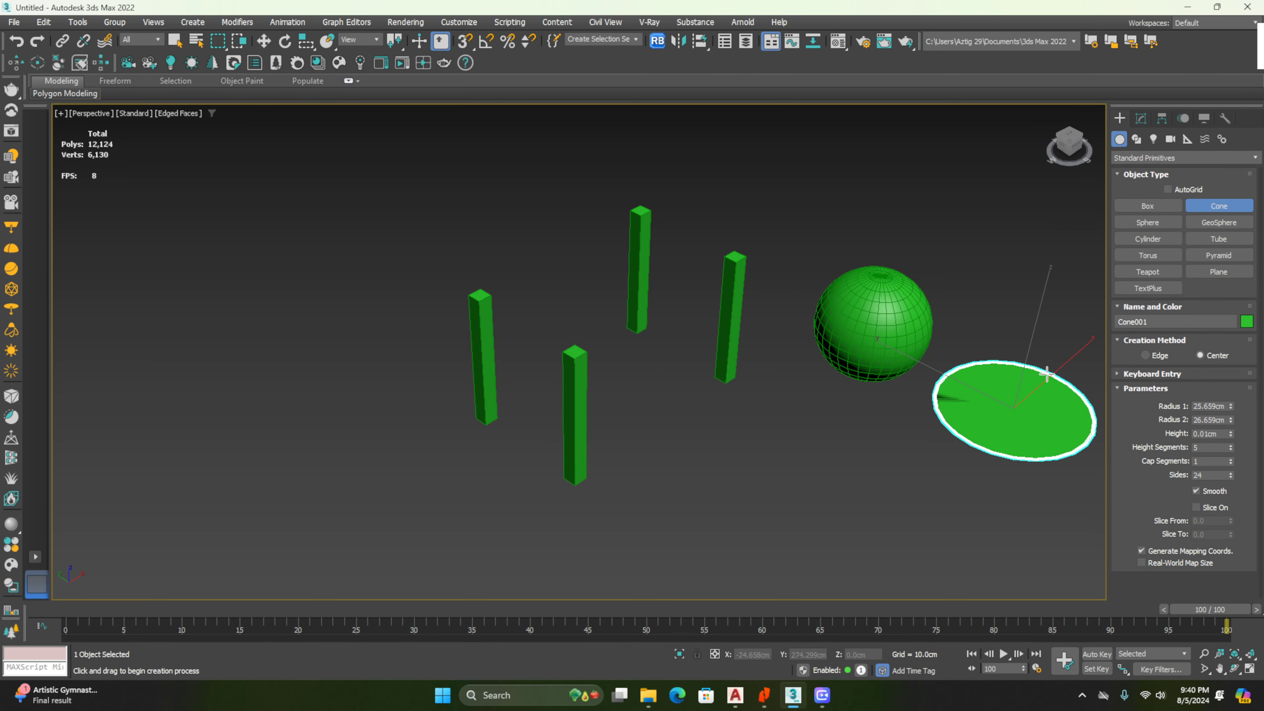
pyautogui.click(1052, 299)
pyautogui.click(1051, 340)
# Create a tube in front of the sphere and cone, with radius 1 of about 15 cm
pyautogui.click(1219, 239)
pyautogui.moveTo(883, 486); pyautogui.dragTo(931, 486)
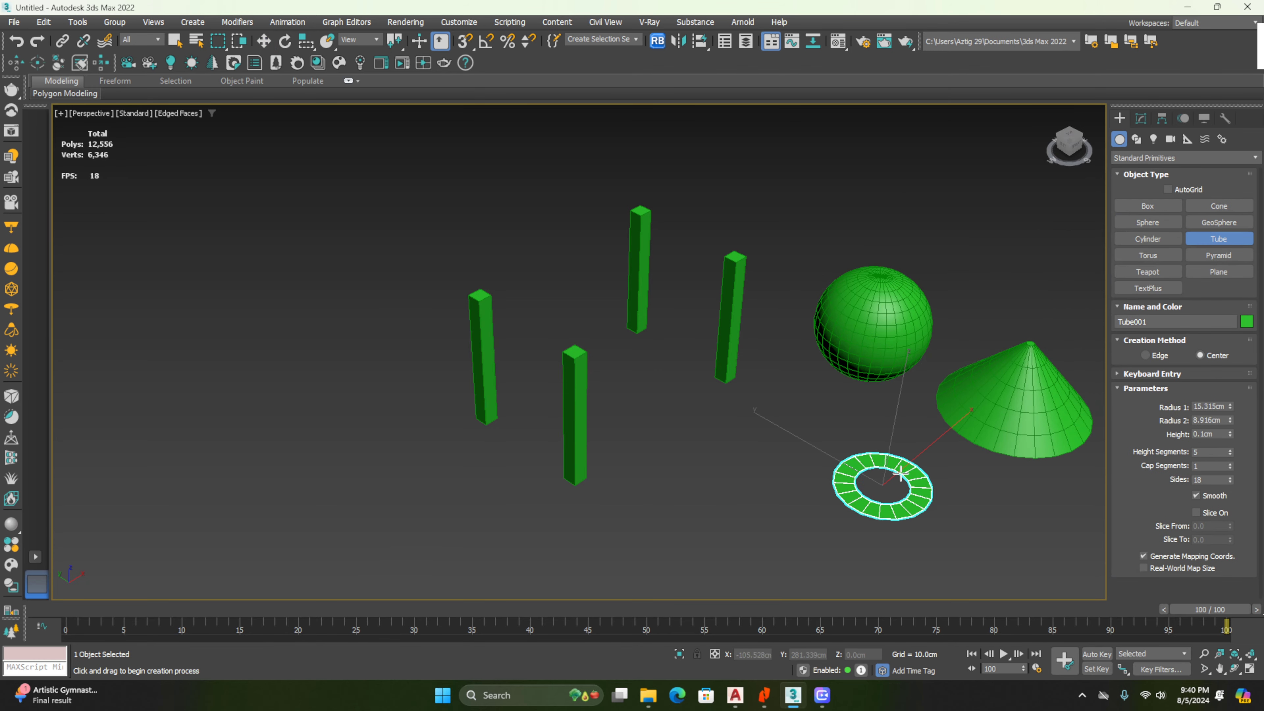
pyautogui.click(916, 452)
pyautogui.click(933, 406)
# Create a small pyramid on the ground between the legs and the tube
pyautogui.click(1214, 258)
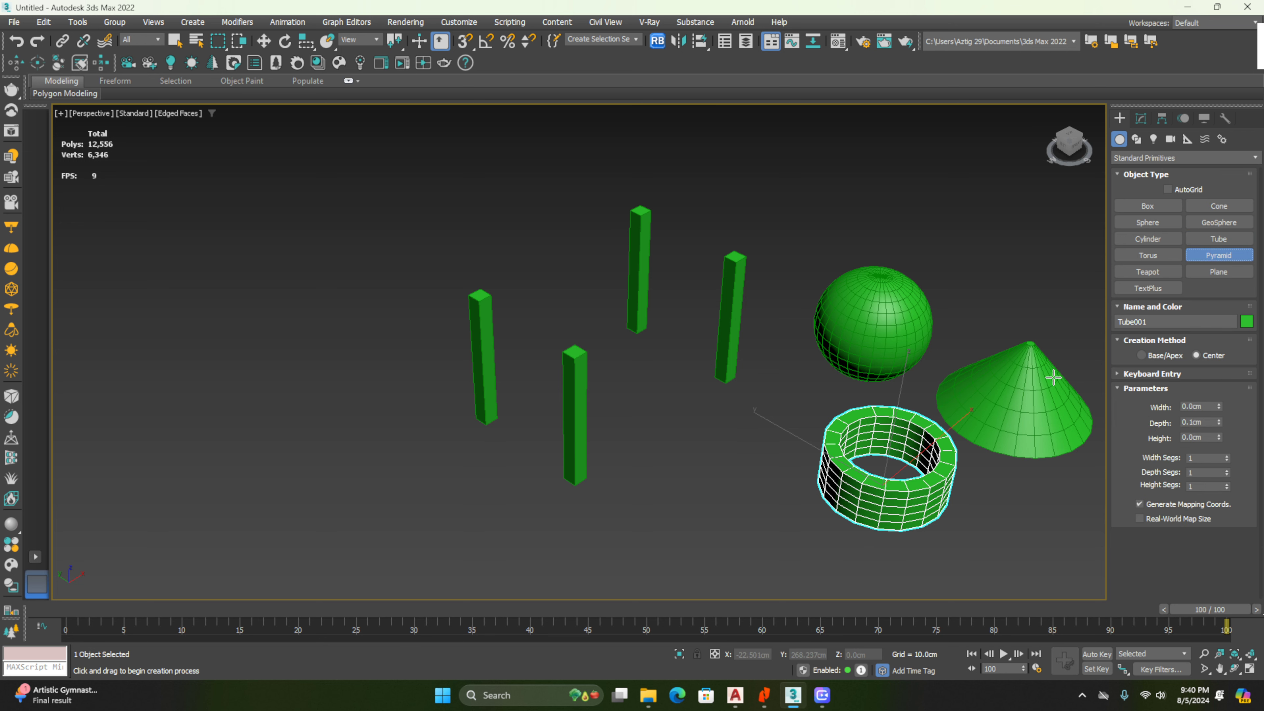
pyautogui.moveTo(724, 423); pyautogui.dragTo(813, 413)
pyautogui.click(846, 371)
# Create a large plane under the legs and the new primitives, and return to the Move tool
pyautogui.click(1218, 272)
pyautogui.moveTo(226, 359); pyautogui.dragTo(1062, 404)
pyautogui.press('w')
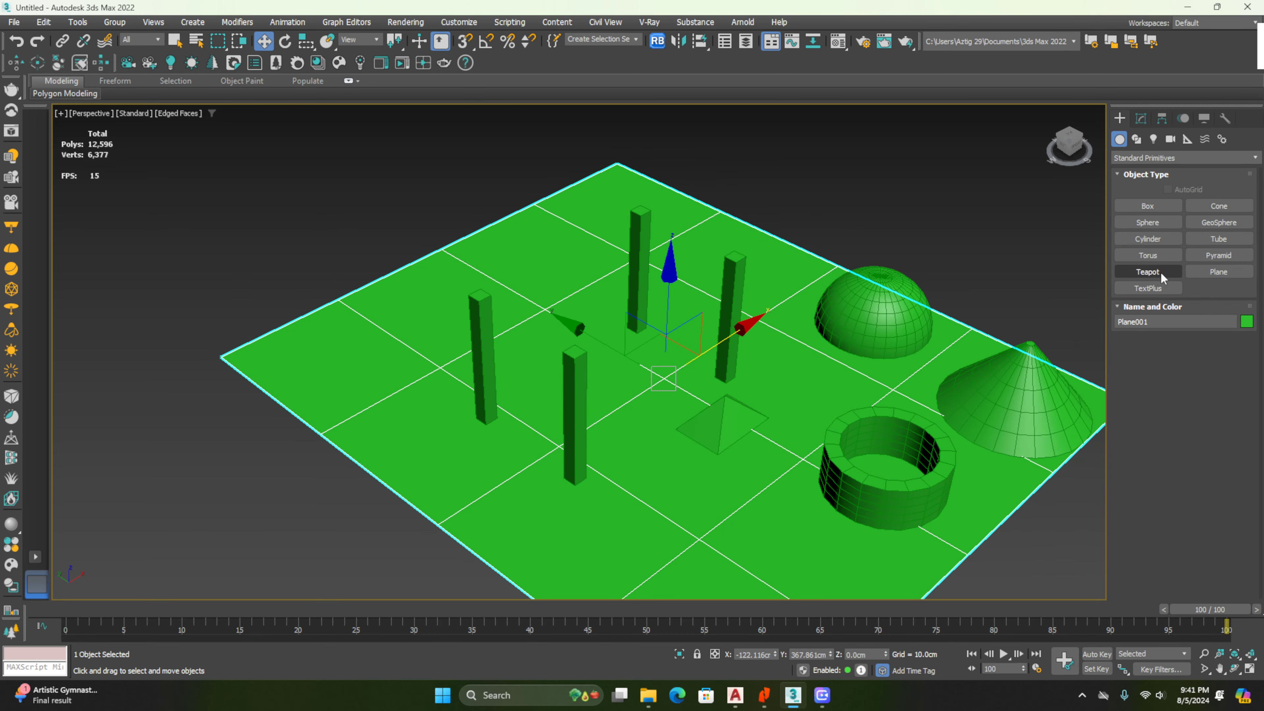
# Create a torus on the plane in front of the pyramid, beside the tube
pyautogui.click(1147, 271)
pyautogui.click(1147, 255)
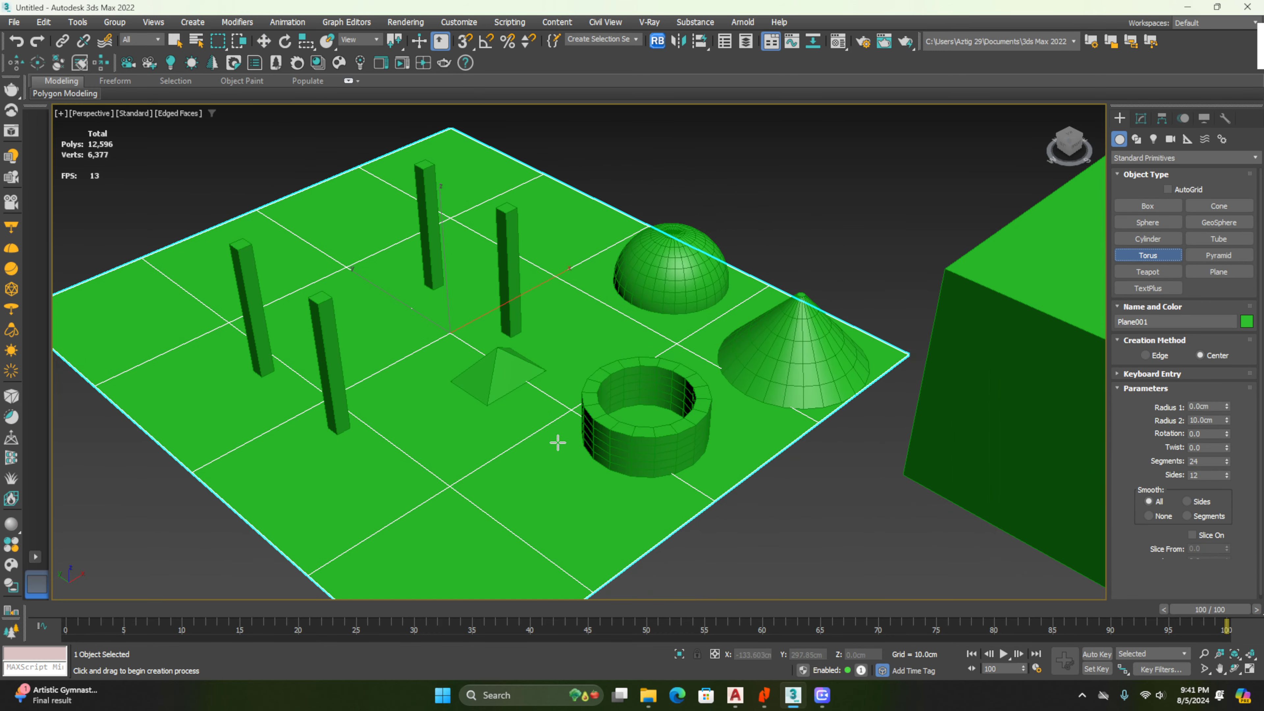
pyautogui.moveTo(476, 492); pyautogui.dragTo(552, 478)
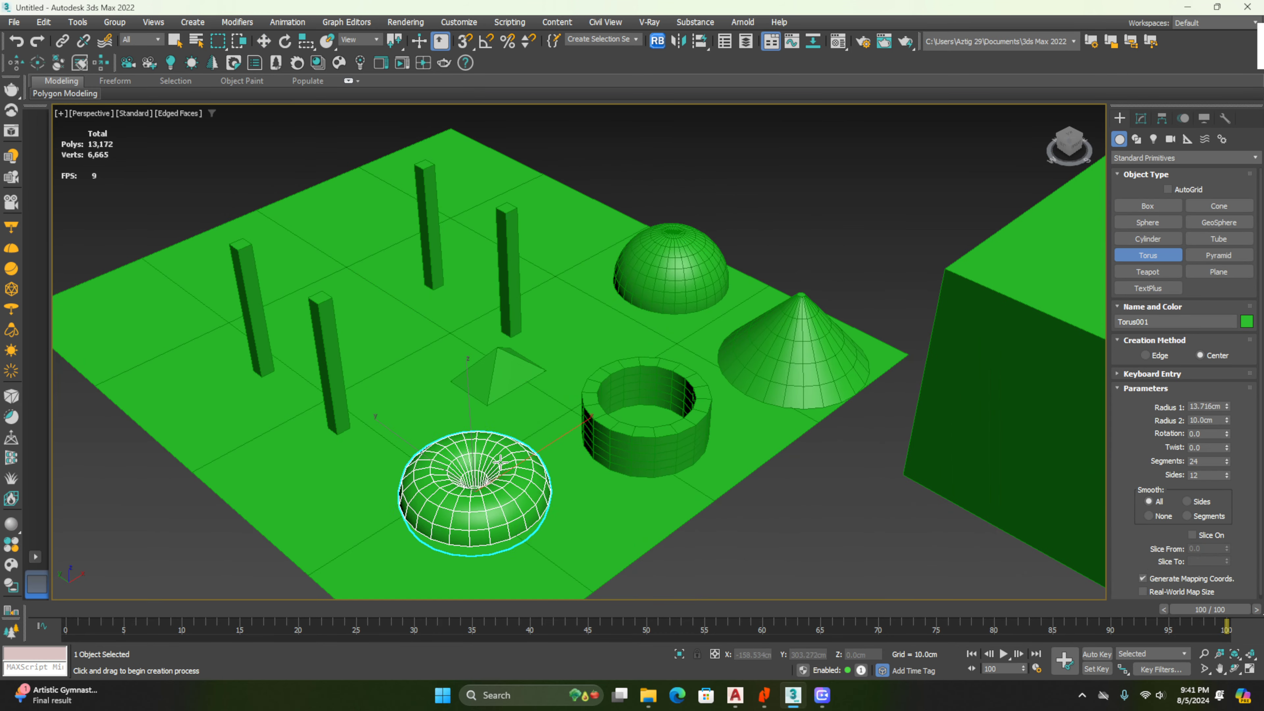
pyautogui.click(490, 477)
pyautogui.press('w')
pyautogui.scroll(4, 481, 485)
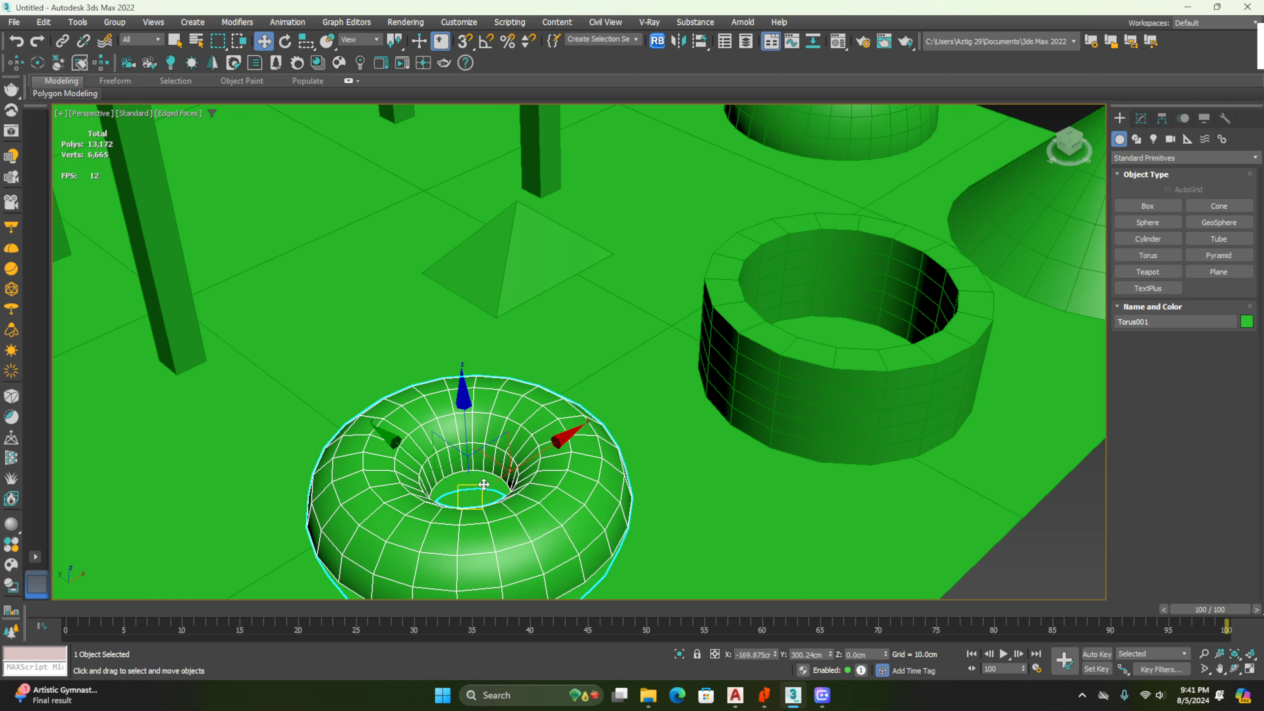
pyautogui.scroll(-2, 508, 469)
pyautogui.moveTo(507, 469); pyautogui.dragTo(549, 493, button='middle')
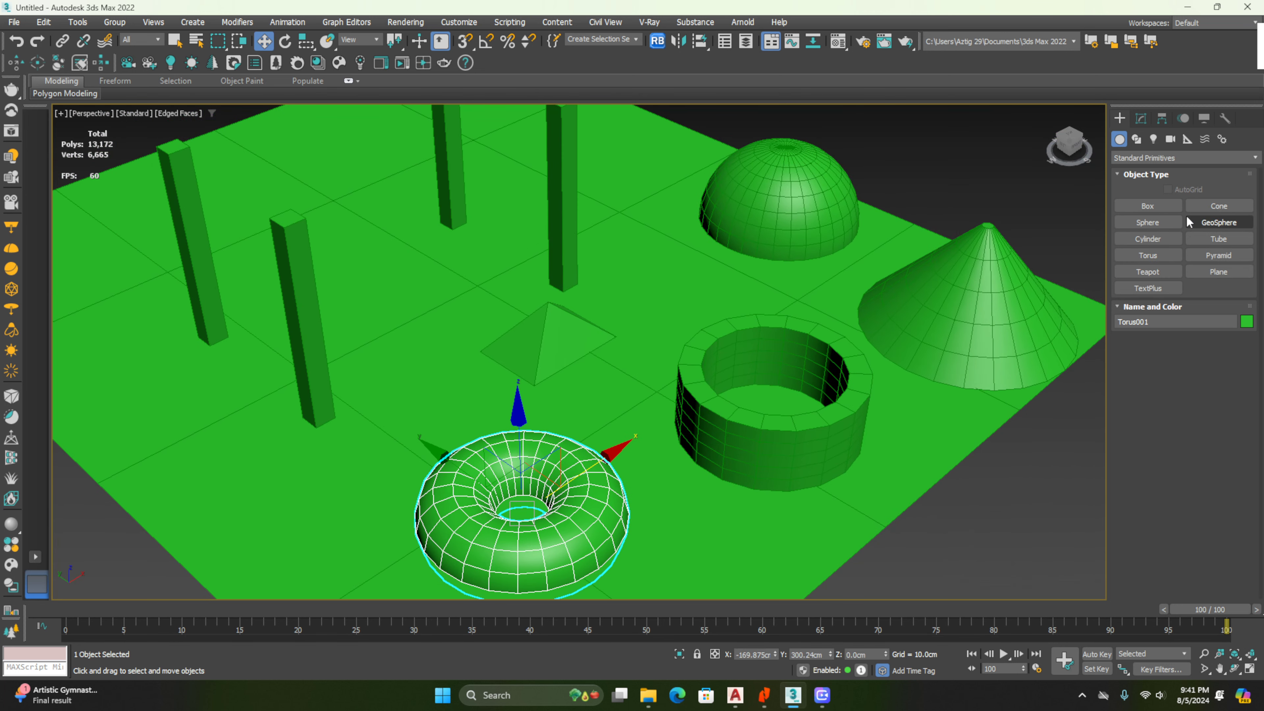
# Create a small teapot on the plane near the table legs and end the creation command
pyautogui.click(1152, 270)
pyautogui.moveTo(418, 264); pyautogui.dragTo(469, 266)
pyautogui.rightClick(471, 267)
pyautogui.scroll(-5, 561, 320)
# Undo the trial primitives, from the teapot and torus back through the plane, pyramid, tube, cone and sphere
pyautogui.hotkey('ctrl', 'z')
pyautogui.hotkey('ctrl', 'z')
pyautogui.hotkey('ctrl', 'z')
pyautogui.hotkey('ctrl', 'z')
pyautogui.hotkey('ctrl', 'z')
pyautogui.hotkey('ctrl', 'z')
pyautogui.hotkey('ctrl', 'z')
pyautogui.hotkey('ctrl', 'z')
pyautogui.hotkey('ctrl', 'z')
pyautogui.hotkey('ctrl', 'z')
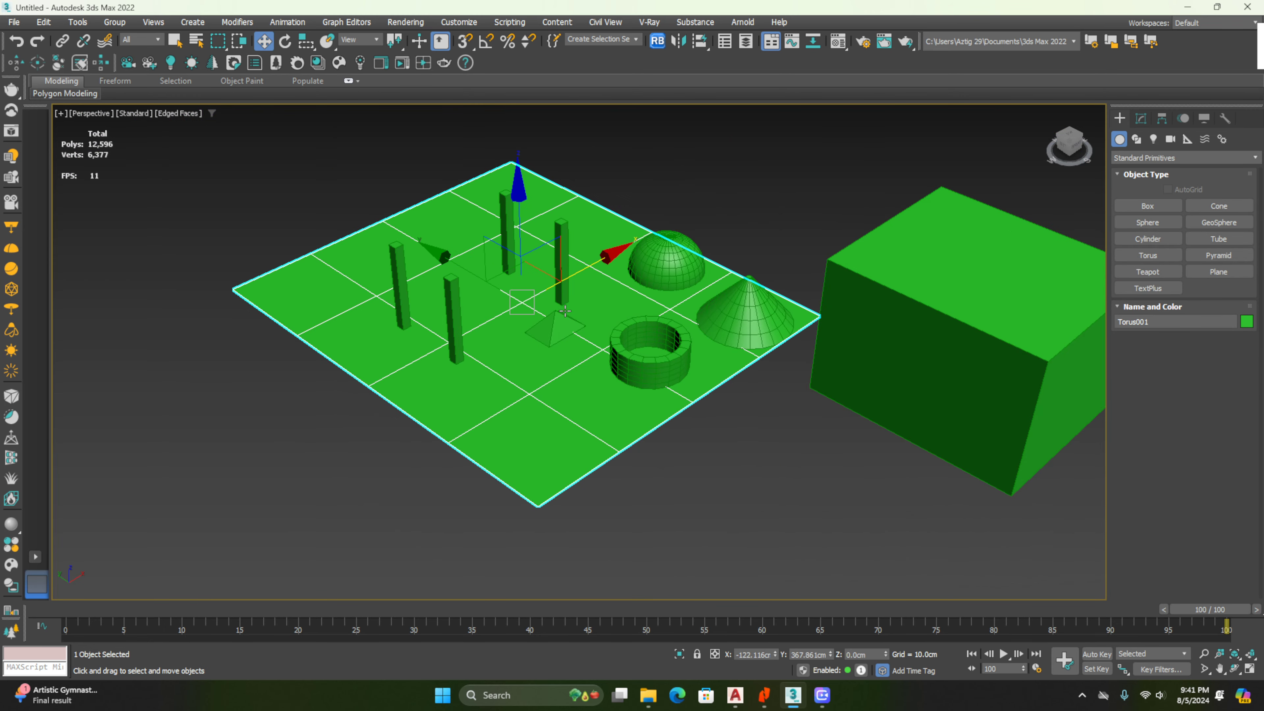
pyautogui.scroll(3, 525, 239)
pyautogui.moveTo(565, 284); pyautogui.dragTo(626, 331, button='middle')
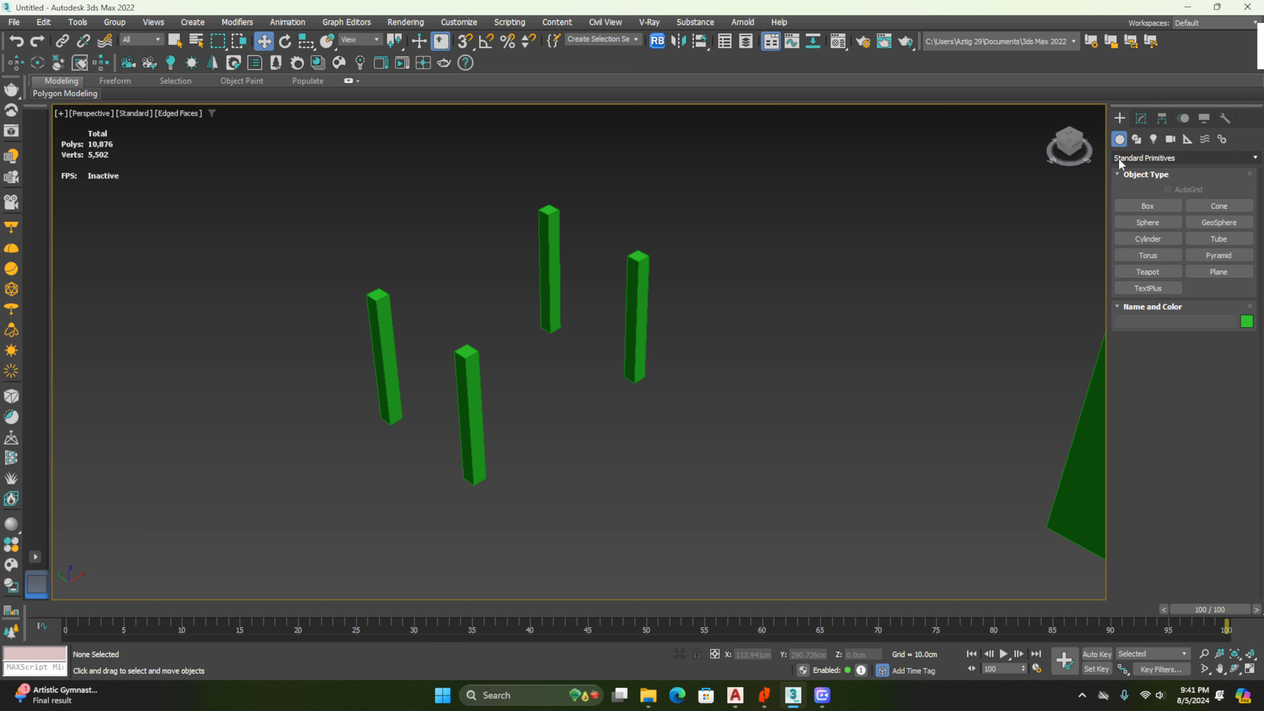
# Draw a curved spline with the Line tool on the ground beside the table legs
pyautogui.click(1137, 140)
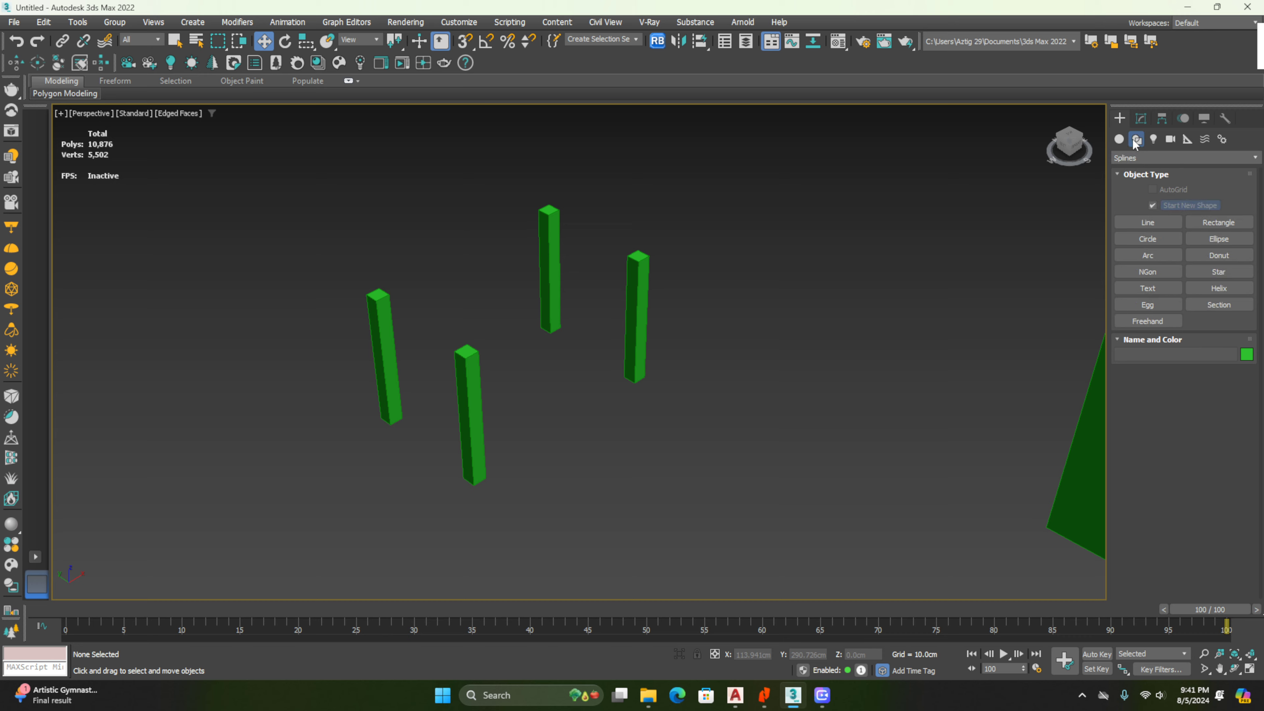
pyautogui.click(1152, 226)
pyautogui.click(638, 462)
pyautogui.click(843, 330)
pyautogui.click(761, 262)
pyautogui.rightClick(902, 258)
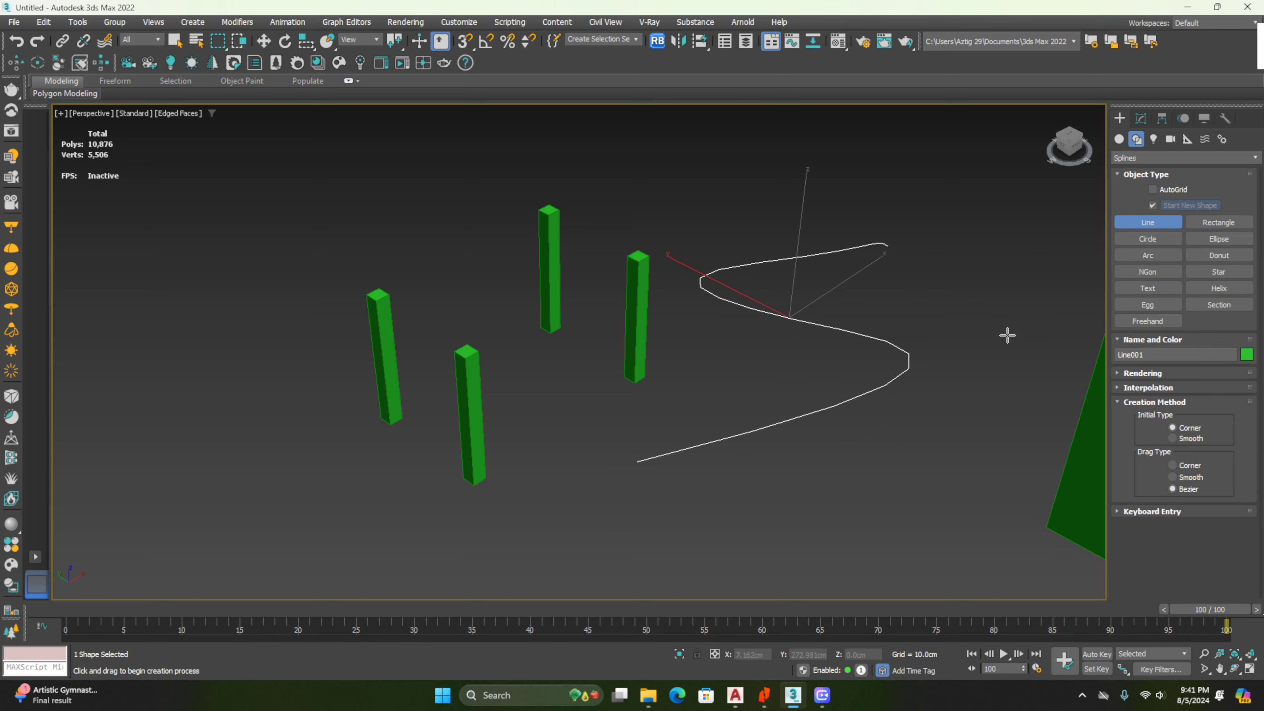
# Draw a circle and an arc spline overlapping the curved line beside the legs
pyautogui.click(1150, 242)
pyautogui.moveTo(784, 473); pyautogui.dragTo(947, 352)
pyautogui.click(1148, 255)
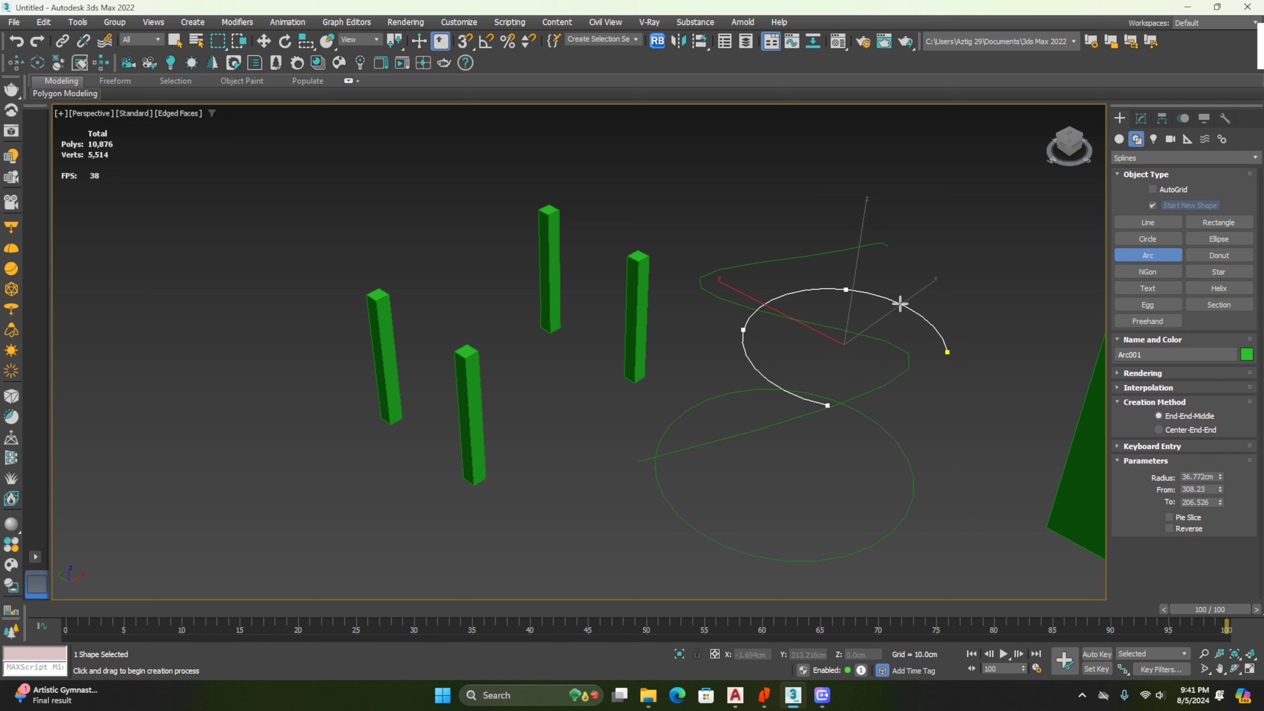
# Draw a six-sided NGon and place a 100 cm MAX Text shape over the trial splines
pyautogui.click(1163, 275)
pyautogui.moveTo(891, 435); pyautogui.dragTo(948, 377)
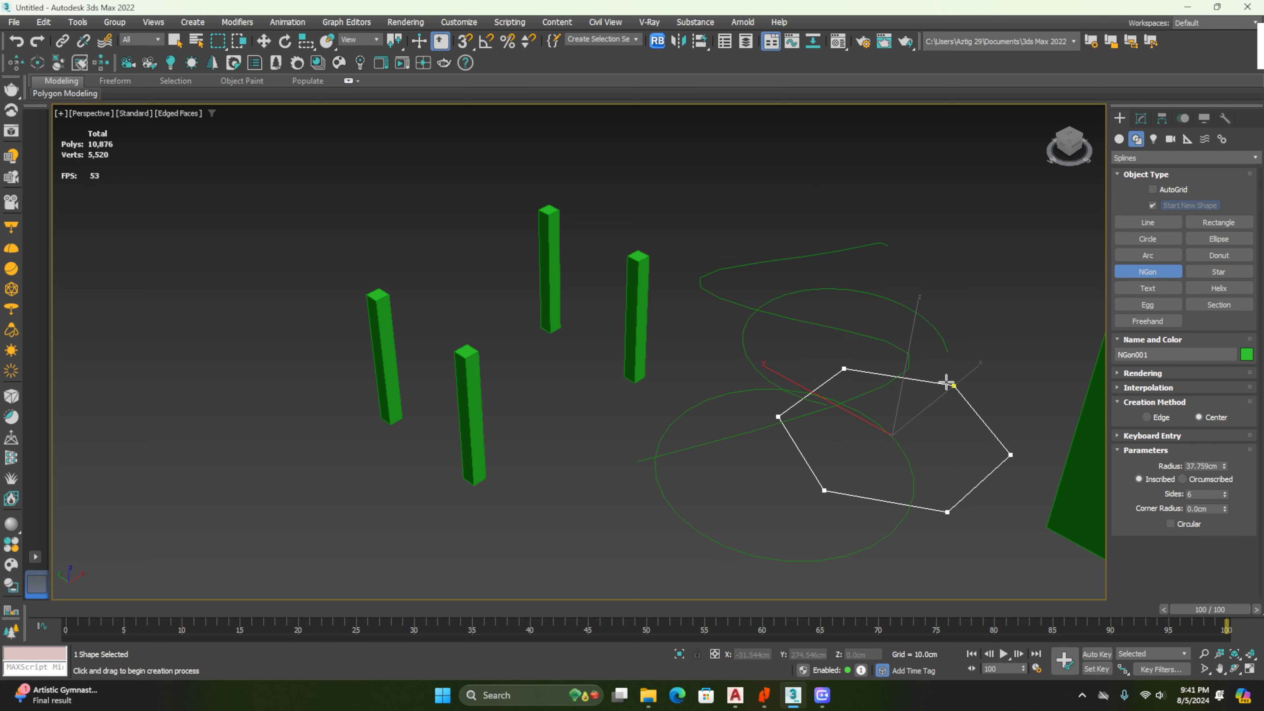
pyautogui.click(1148, 288)
pyautogui.click(854, 397)
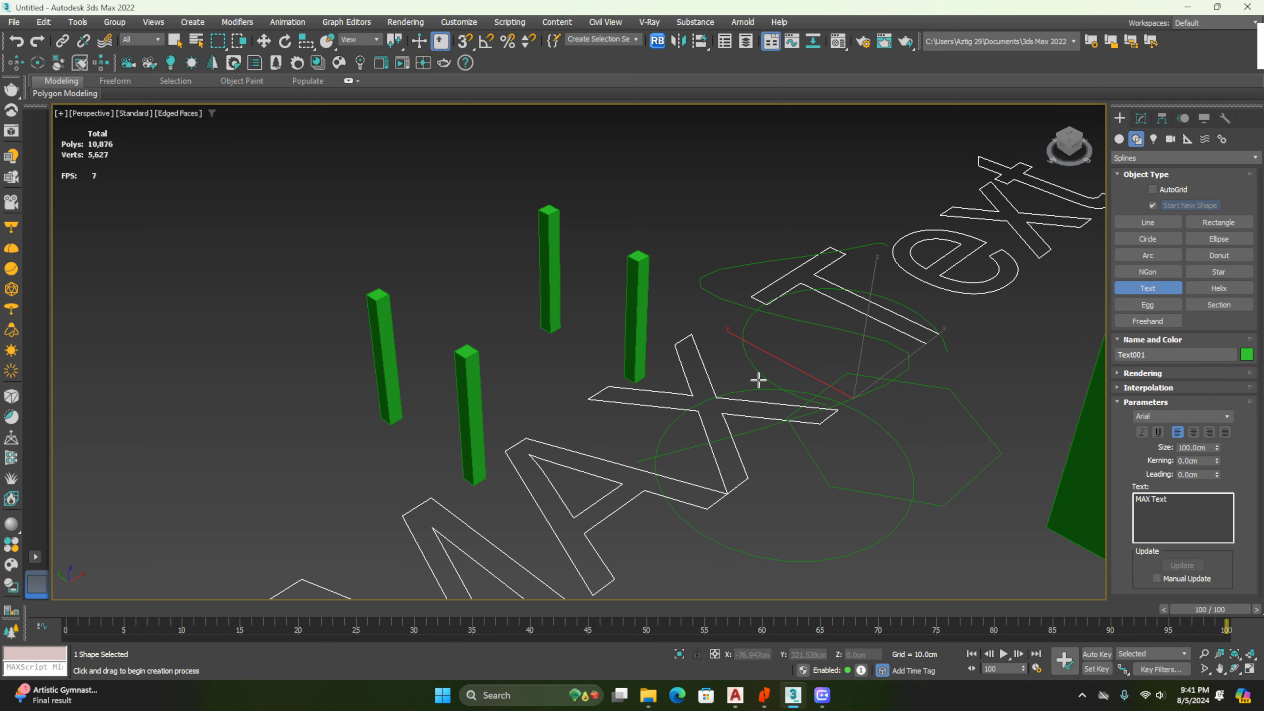
# Select all five trial spline shapes and delete them
pyautogui.press('w')
pyautogui.moveTo(845, 490); pyautogui.dragTo(823, 456)
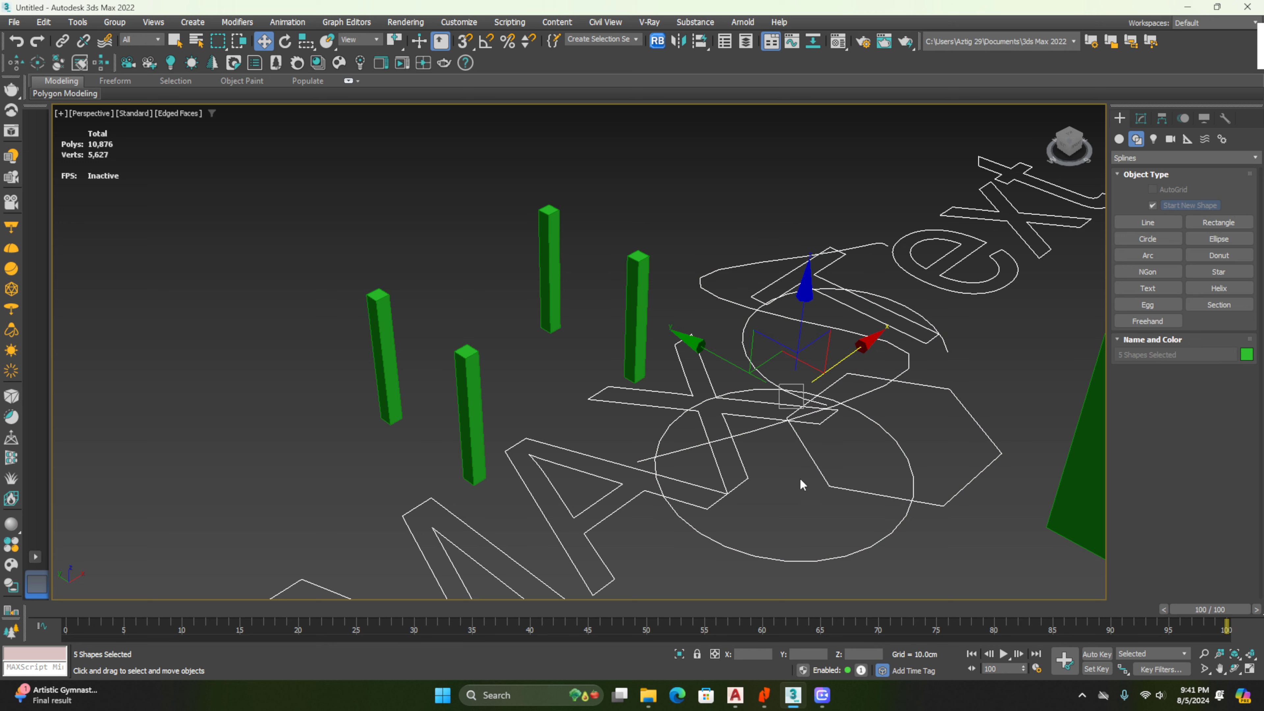
pyautogui.press('Delete')
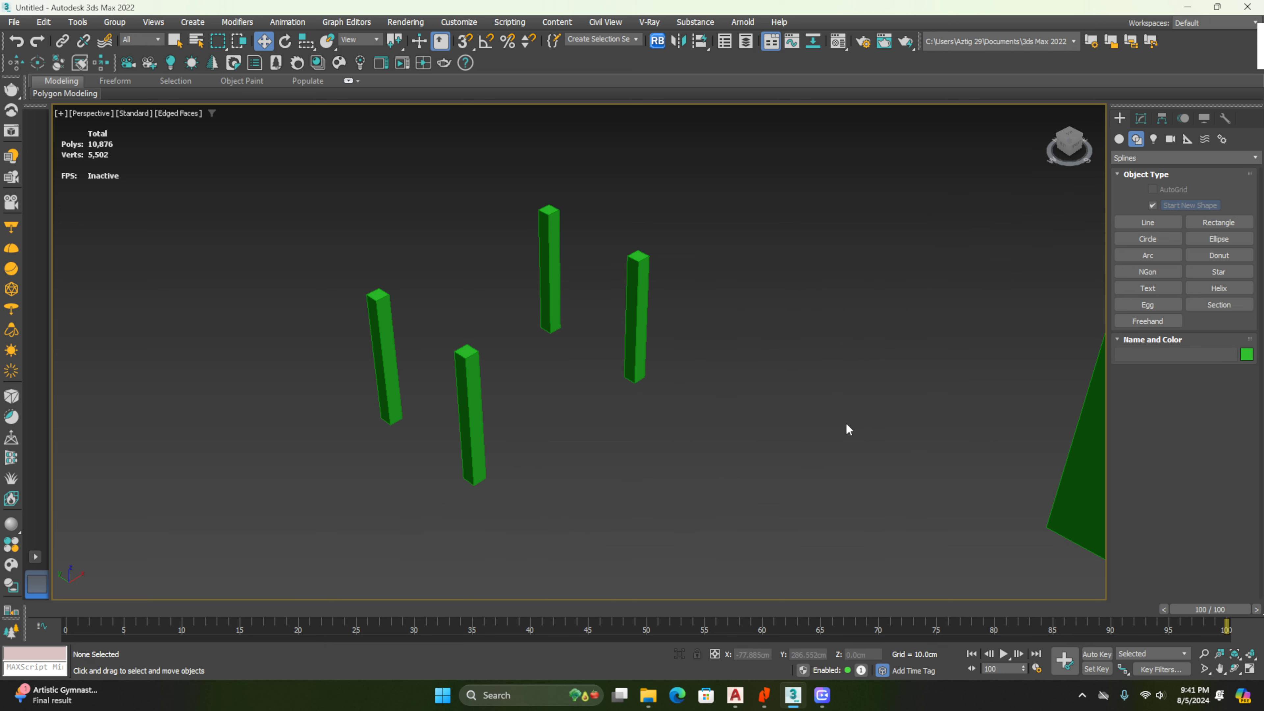
pyautogui.click(1229, 224)
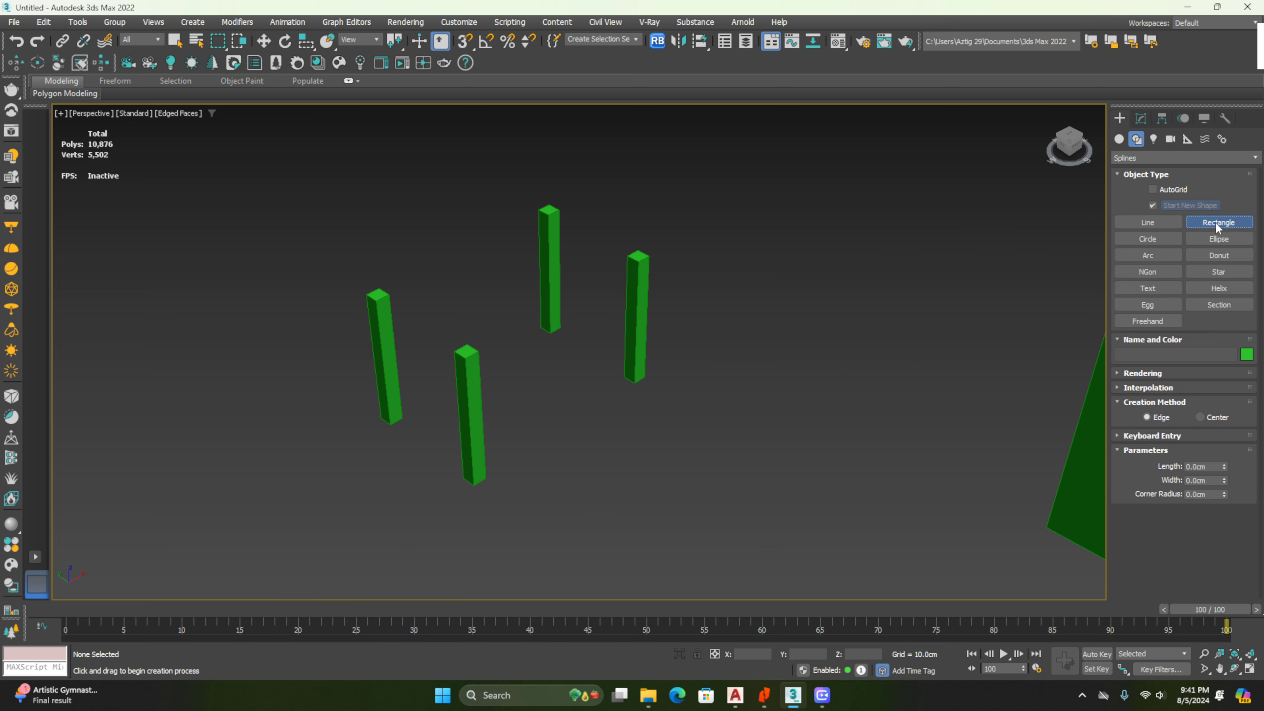
pyautogui.moveTo(348, 423); pyautogui.dragTo(671, 379)
pyautogui.press('w')
pyautogui.press('Delete')
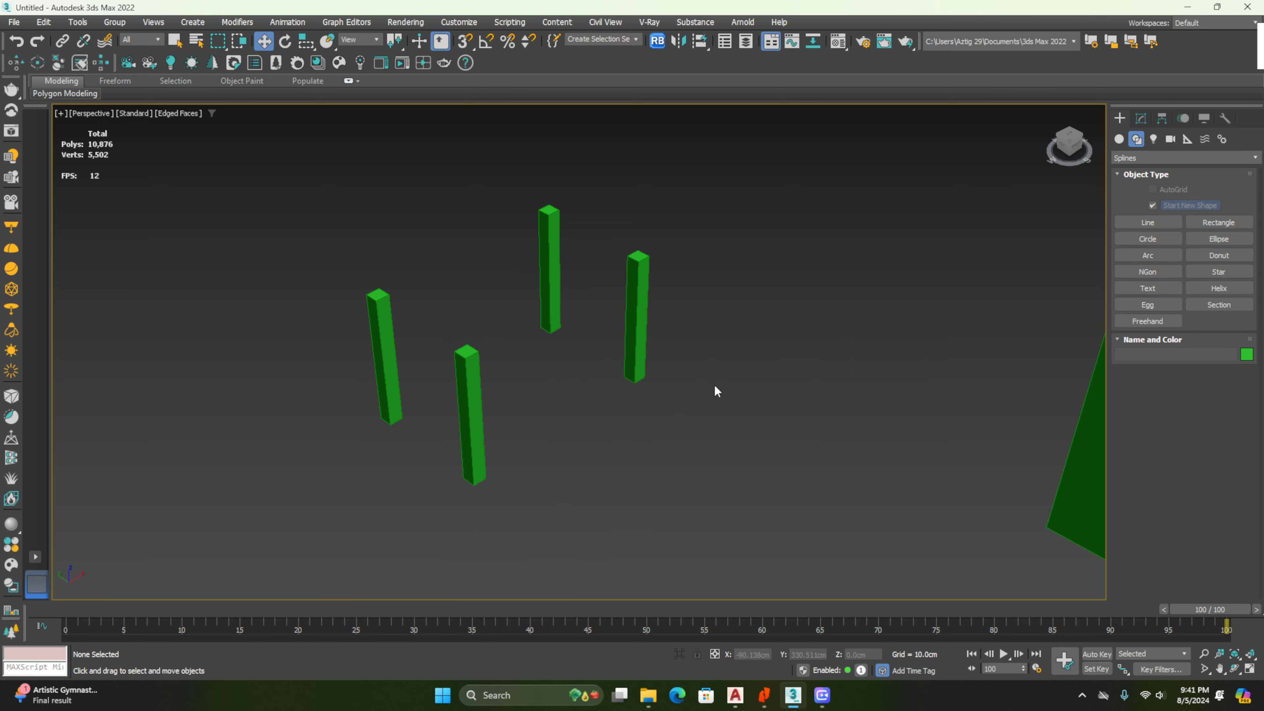
# In the Top view, select the large box and the teapot and delete both
pyautogui.press('t')
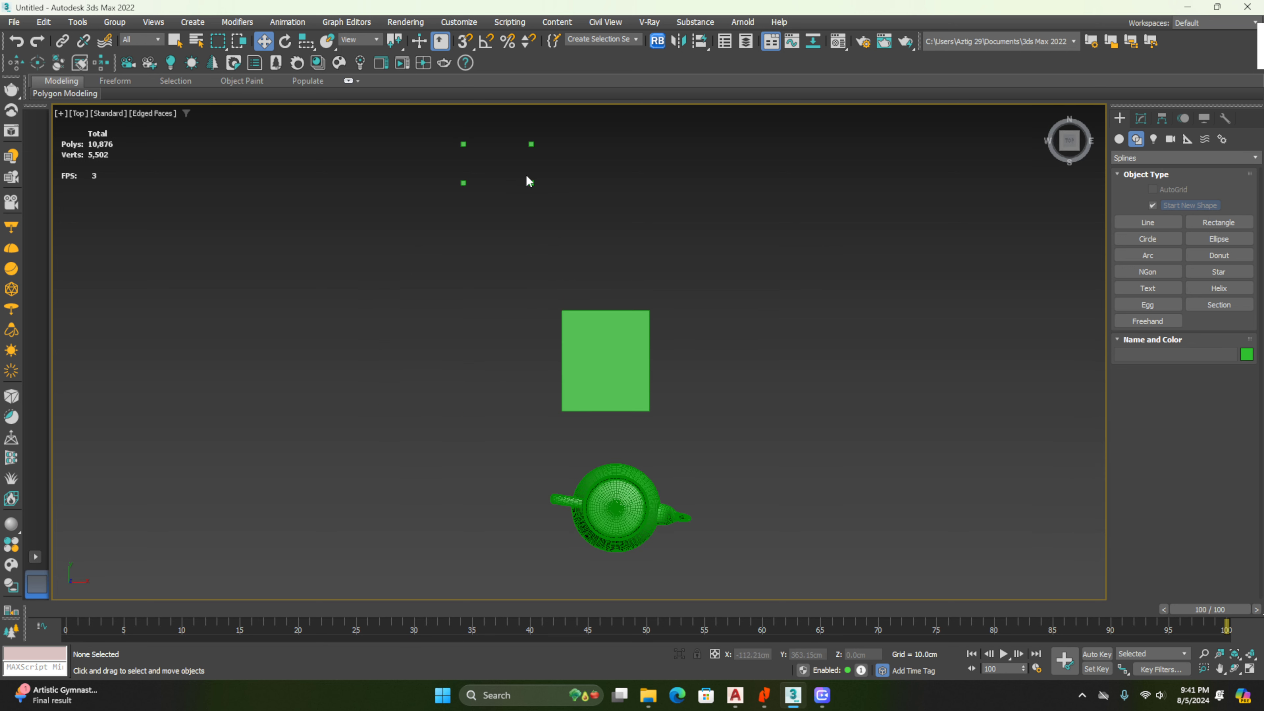
pyautogui.scroll(4, 529, 181)
pyautogui.scroll(-4, 538, 334)
pyautogui.moveTo(652, 480); pyautogui.dragTo(680, 582)
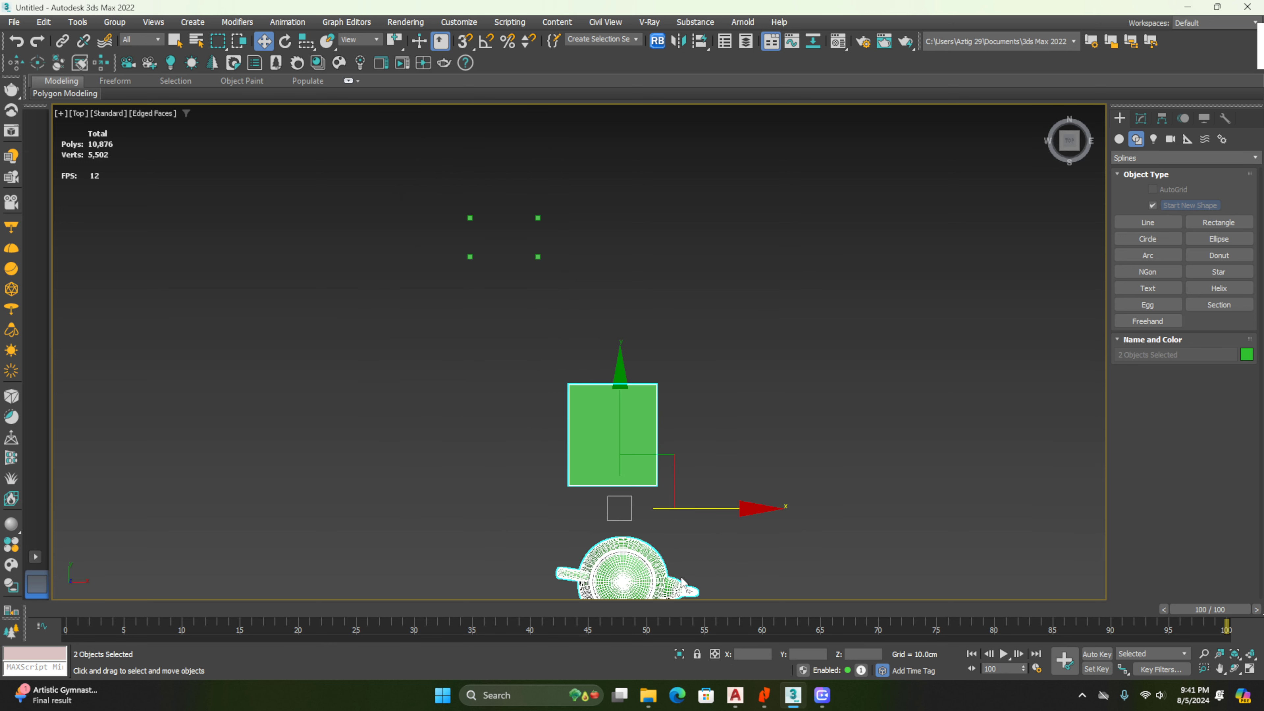
pyautogui.press('Delete')
# Draw a rectangle spline around the four legs in the Top view, about 54 cm long and 86 cm wide
pyautogui.scroll(8, 496, 212)
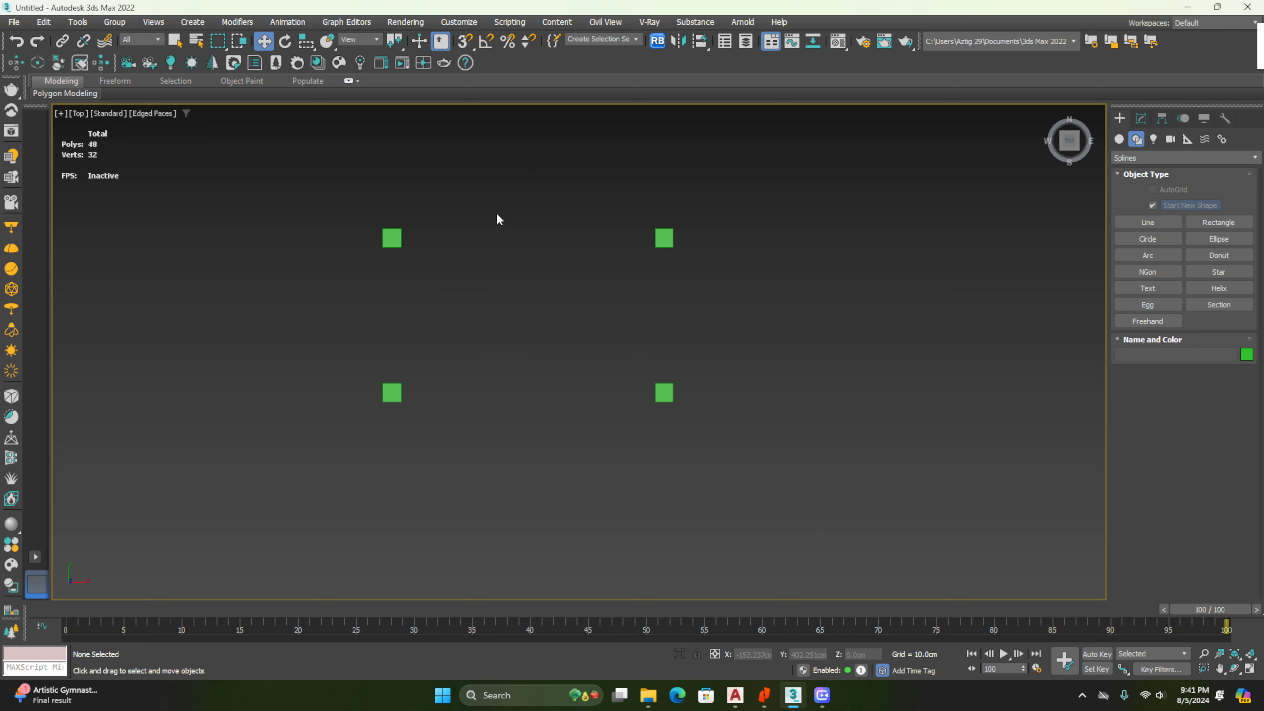
pyautogui.moveTo(549, 301); pyautogui.dragTo(613, 313, button='middle')
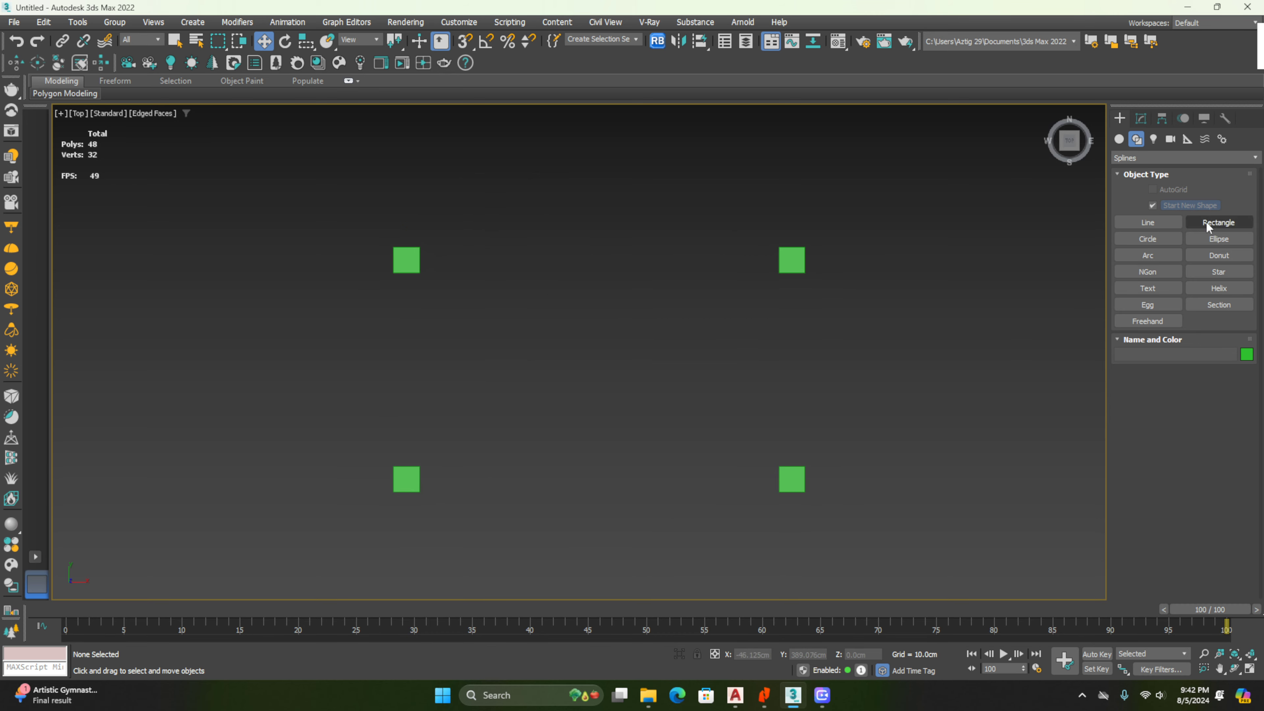
pyautogui.click(1217, 224)
pyautogui.moveTo(376, 233); pyautogui.dragTo(823, 508)
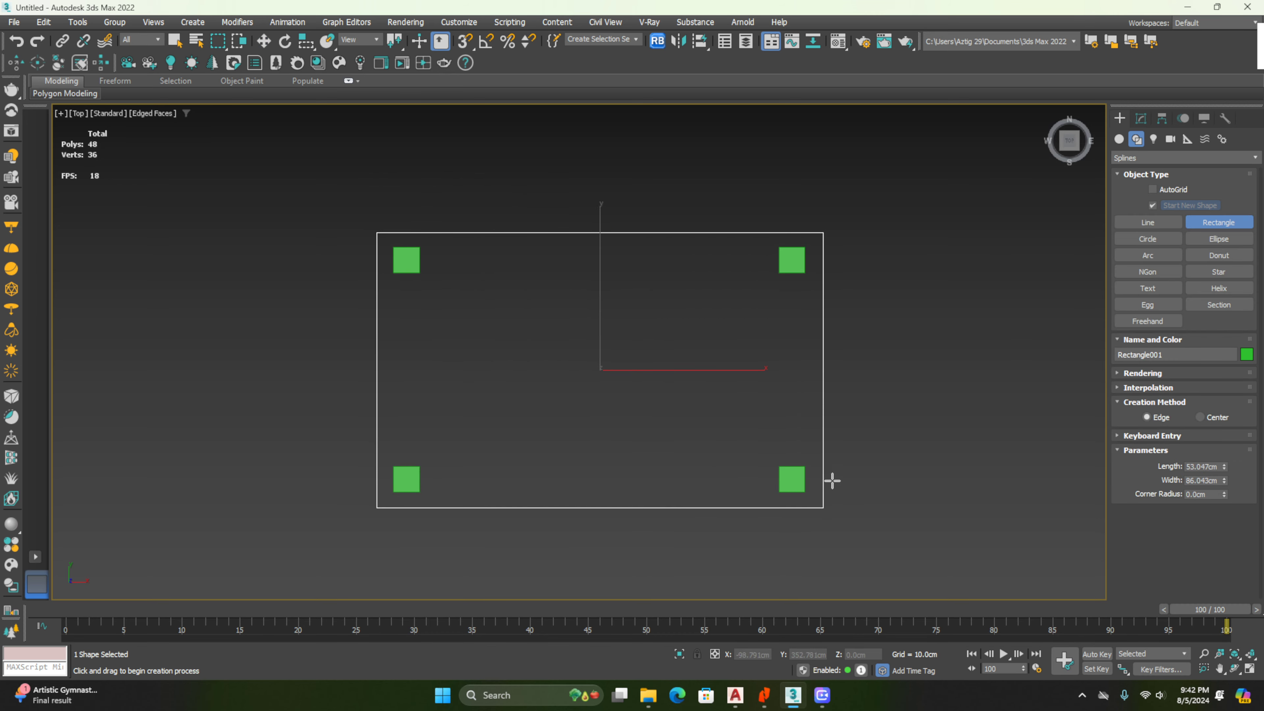
pyautogui.moveTo(1225, 470); pyautogui.dragTo(1229, 465)
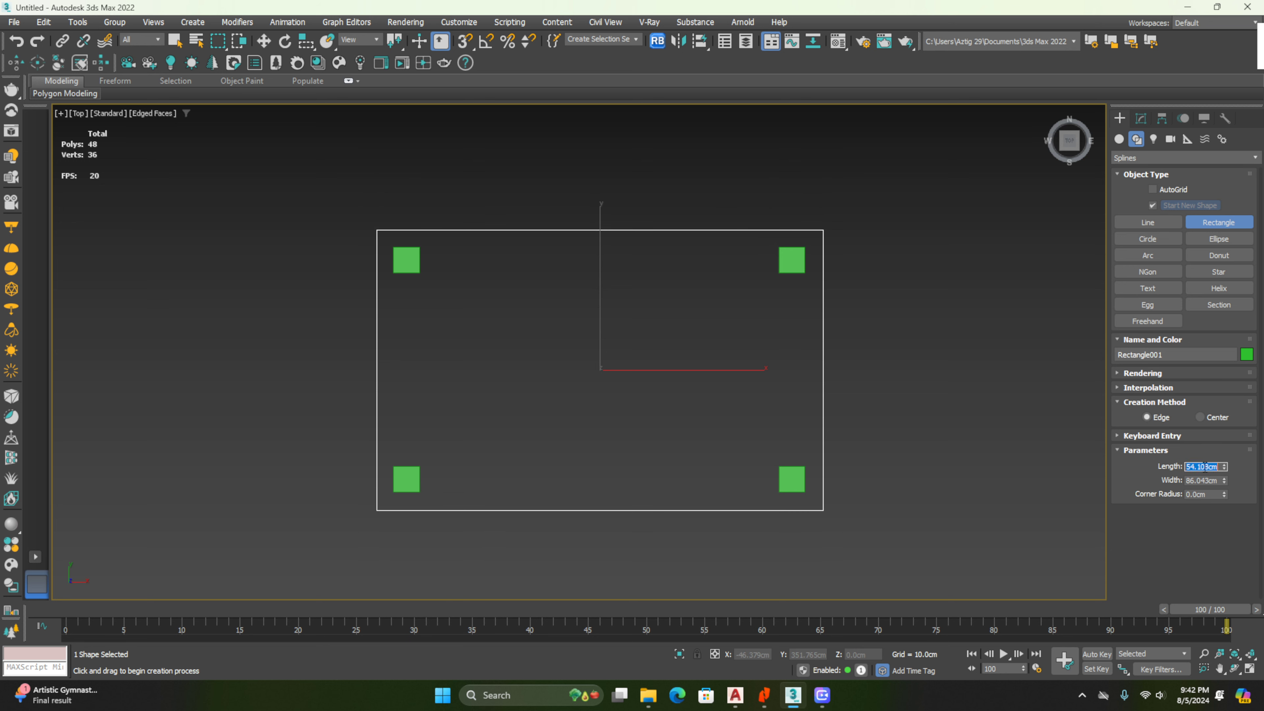
pyautogui.press('w')
# Reselect the rectangle around the legs, try other lengths such as about 73 cm, and undo the changes
pyautogui.click(791, 479)
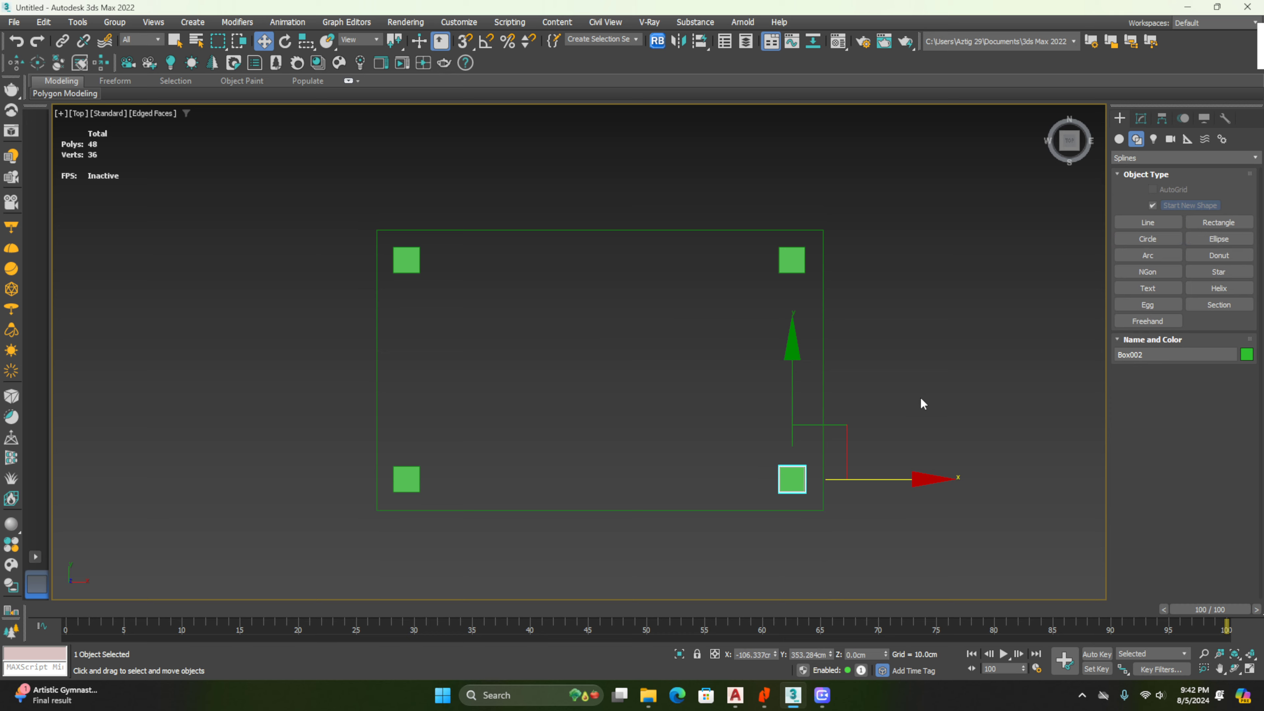
pyautogui.click(823, 391)
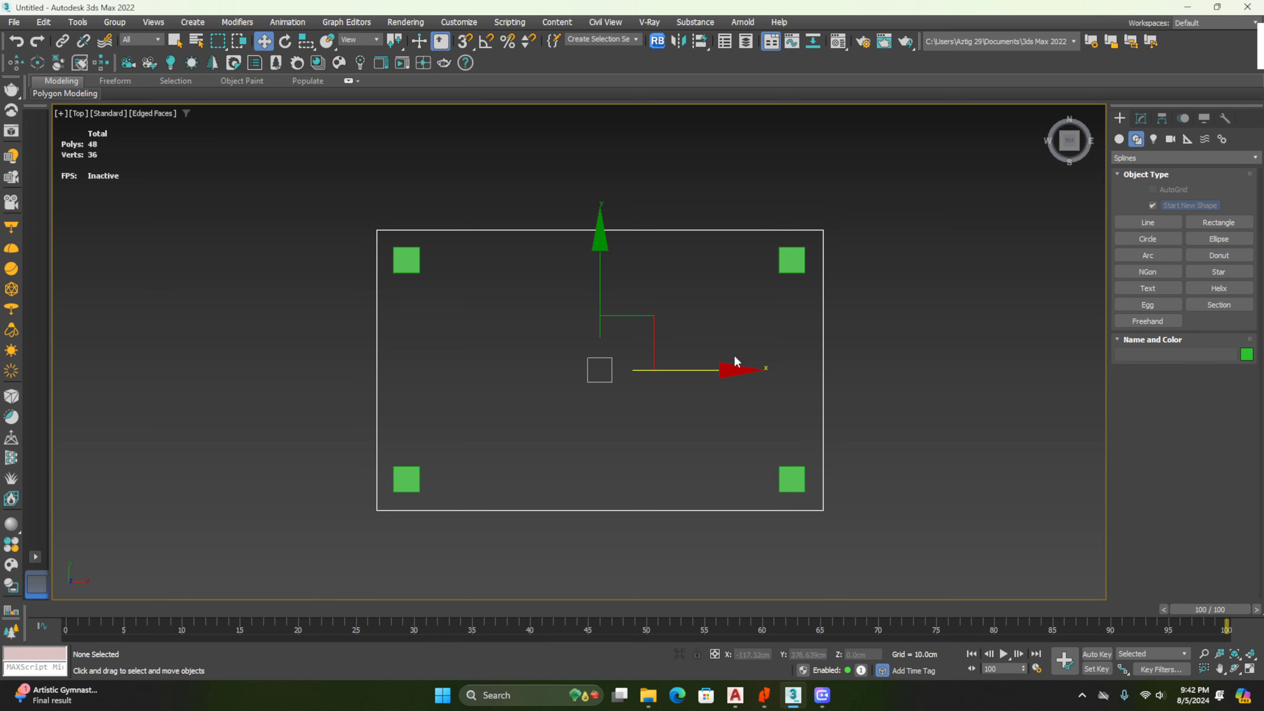
pyautogui.click(1142, 119)
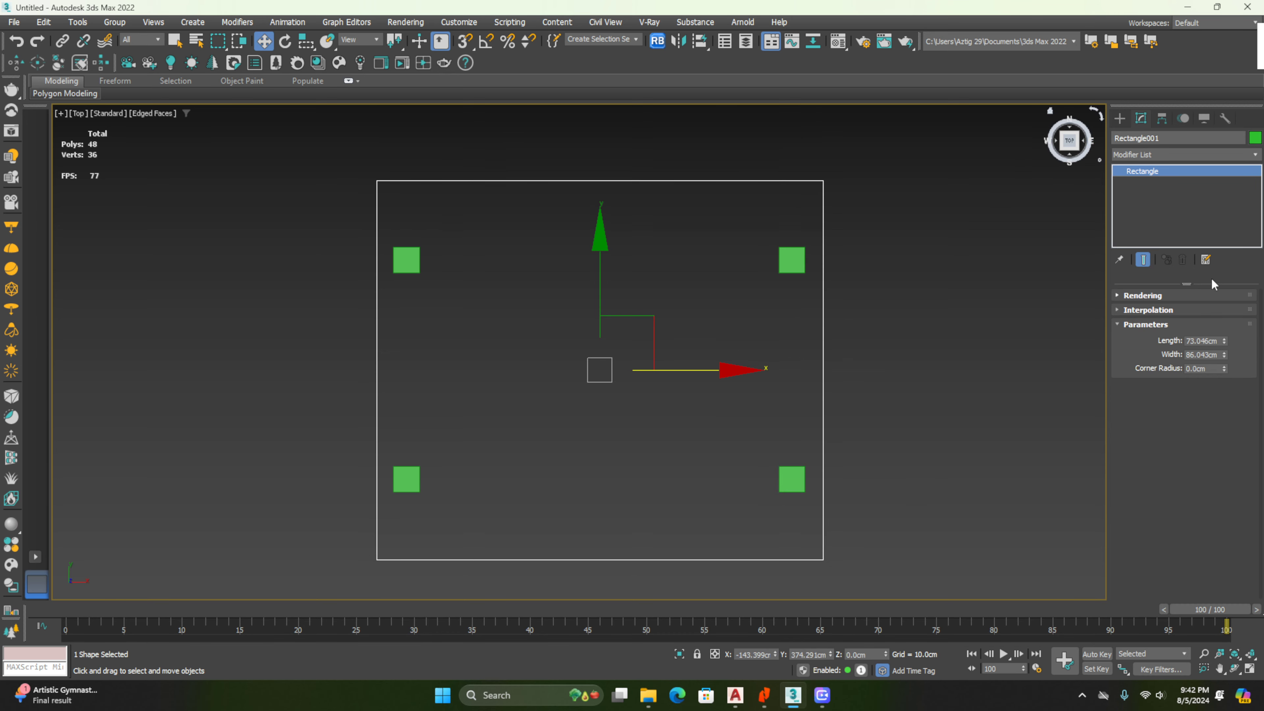
pyautogui.click(1226, 327)
pyautogui.click(1125, 309)
pyautogui.click(1126, 308)
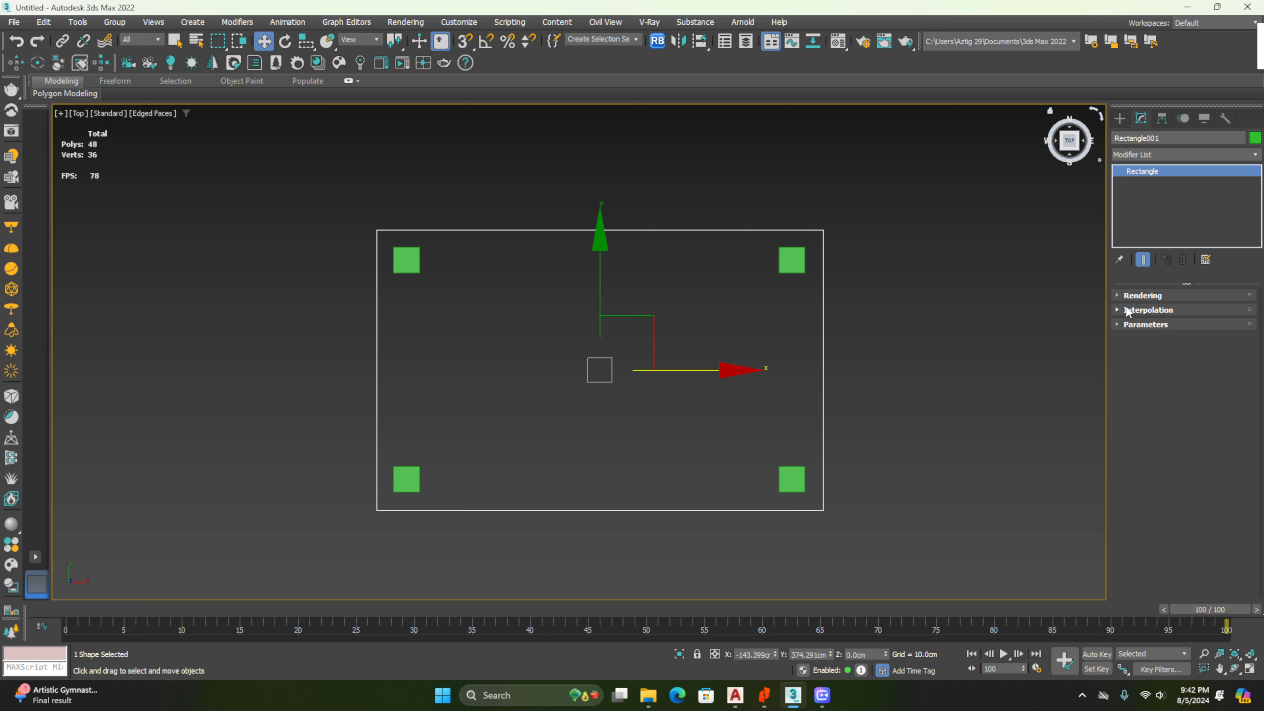
pyautogui.click(1122, 323)
pyautogui.moveTo(1225, 343); pyautogui.dragTo(1227, 283)
pyautogui.hotkey('ctrl', 'z')
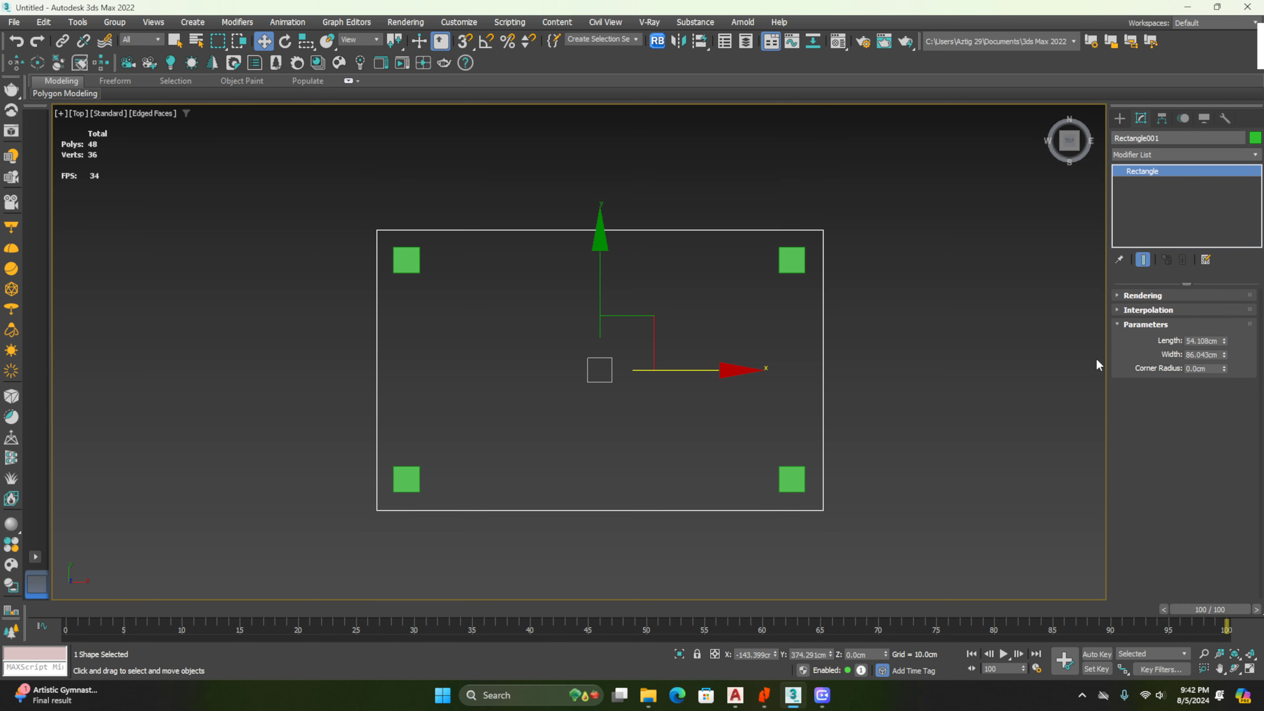
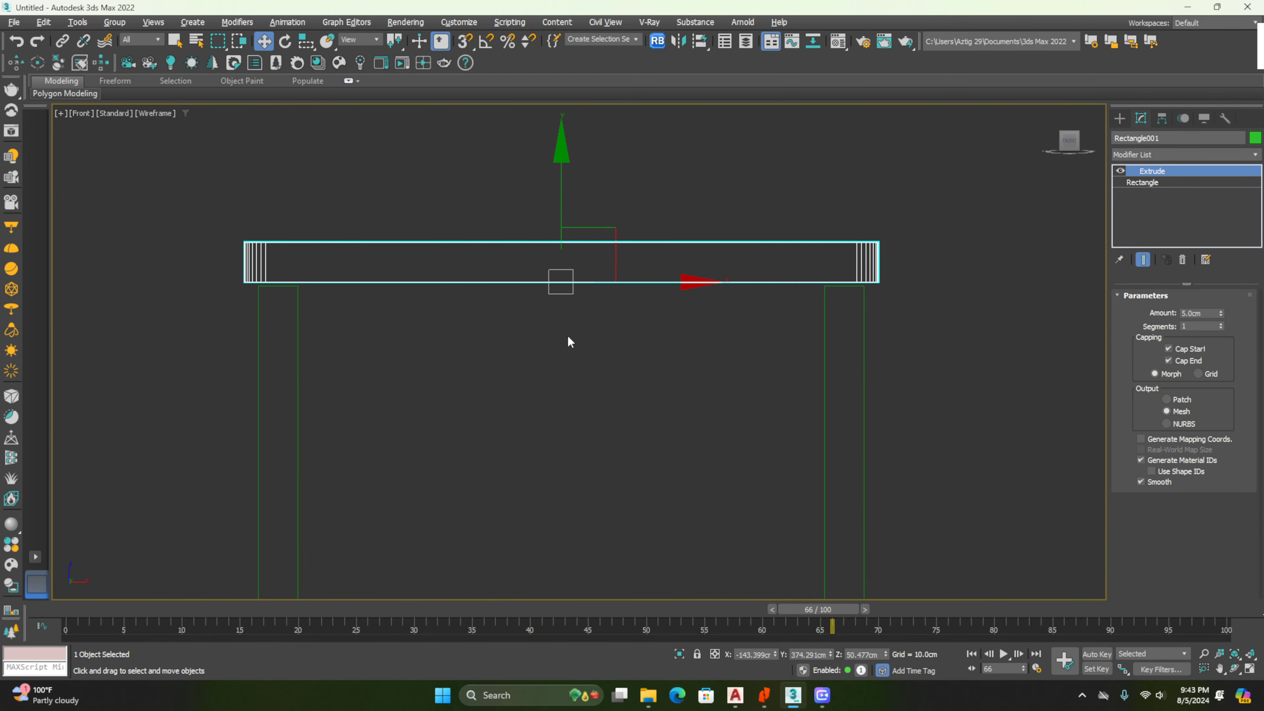
# Shade the Front view and lower the tabletop onto the leg tops, to a Z position of 50.005 cm
pyautogui.press('F3')
pyautogui.scroll(2, 383, 275)
pyautogui.scroll(6, 229, 294)
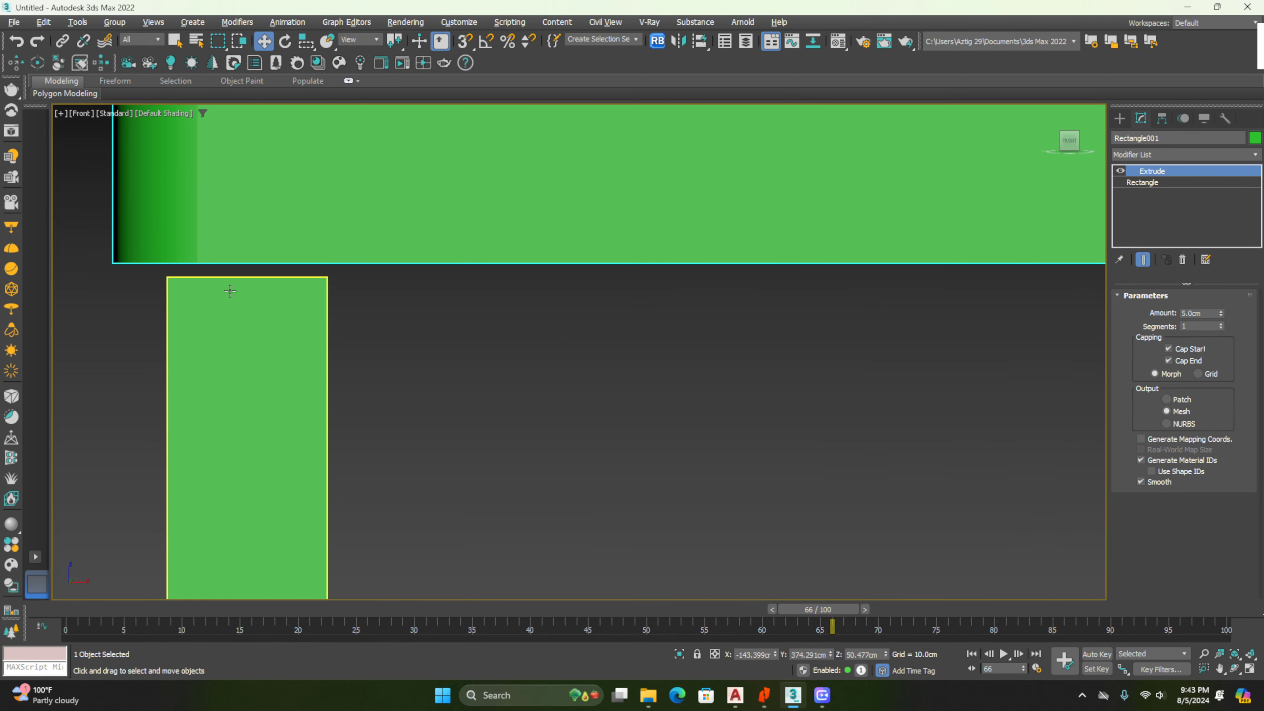
pyautogui.scroll(-5, 285, 333)
pyautogui.moveTo(841, 221)
pyautogui.mouseDown()
pyautogui.moveTo(841, 235)
pyautogui.moveTo(847, 225)
pyautogui.mouseUp()
pyautogui.scroll(8, 229, 310)
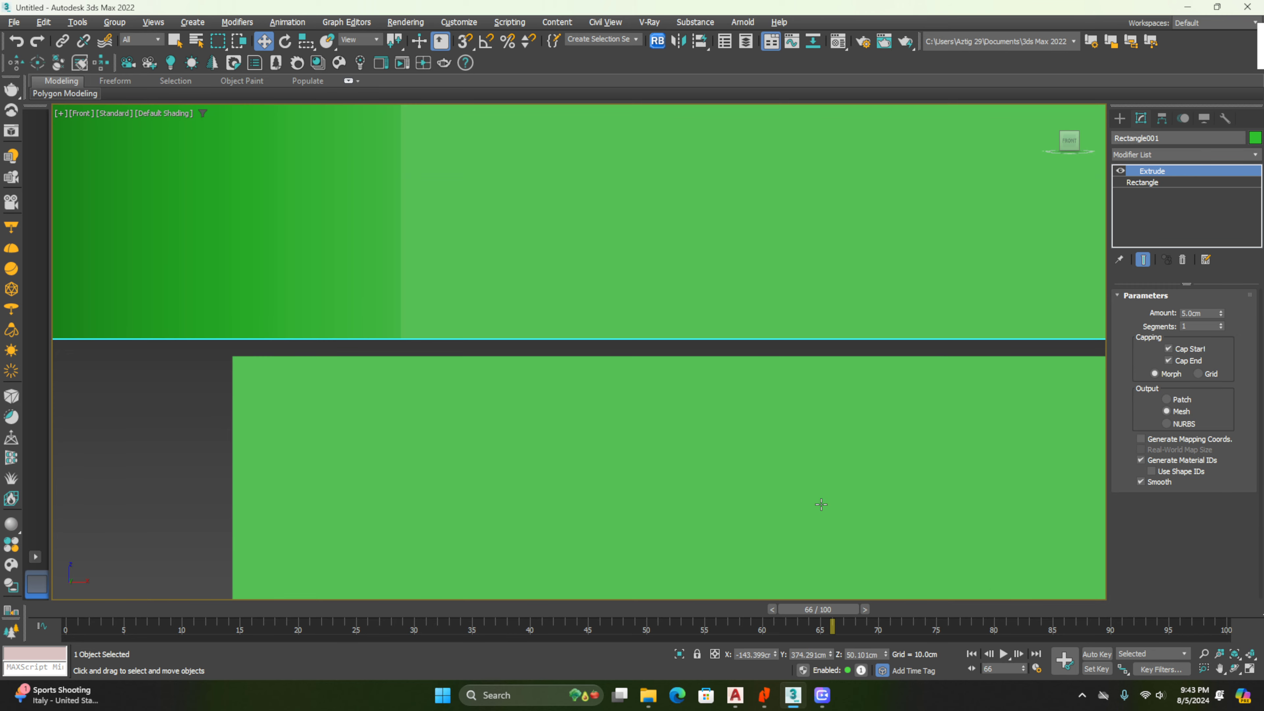
pyautogui.moveTo(888, 658); pyautogui.dragTo(894, 673)
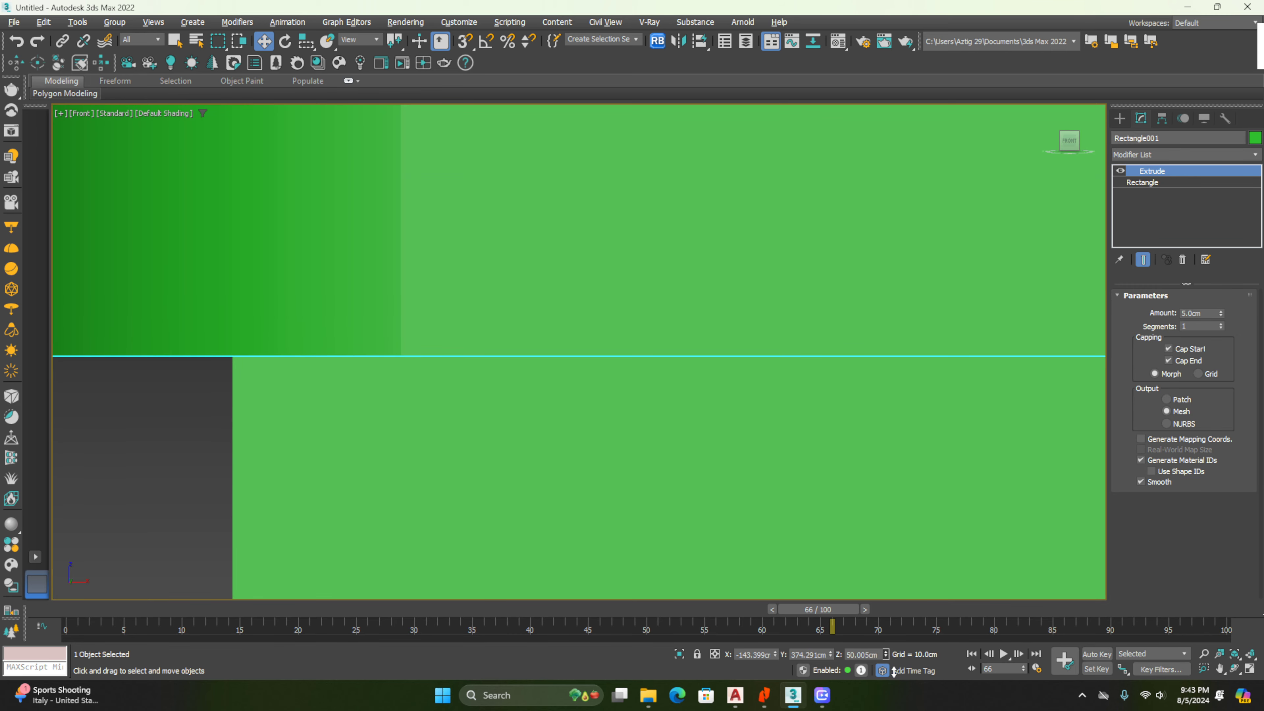
# Examine the table in the Front view and from several angles in Perspective, checking how the top sits on the legs
pyautogui.scroll(-5, 367, 368)
pyautogui.scroll(-6, 386, 344)
pyautogui.click(583, 449)
pyautogui.click(571, 344)
pyautogui.scroll(-3, 390, 248)
pyautogui.moveTo(575, 345); pyautogui.dragTo(441, 243, button='middle')
pyautogui.press('p')
pyautogui.keyDown('alt'); pyautogui.moveTo(458, 320); pyautogui.dragTo(623, 431, button='middle'); pyautogui.keyUp('alt')
pyautogui.scroll(6, 525, 345)
pyautogui.scroll(-5, 757, 346)
pyautogui.keyDown('alt'); pyautogui.moveTo(507, 533); pyautogui.dragTo(618, 443, button='middle'); pyautogui.keyUp('alt')
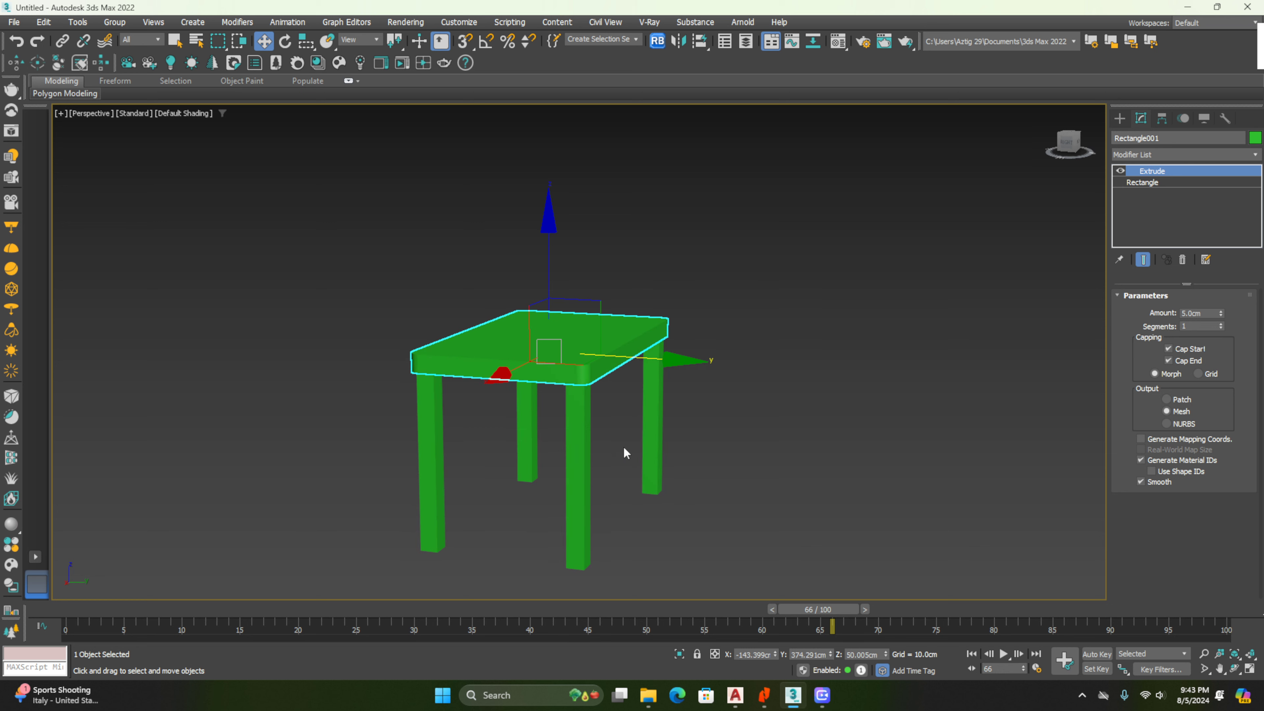
# Select the four table legs and clone them along the Y axis to a free spot beside the table
pyautogui.moveTo(727, 386)
pyautogui.mouseDown(button='middle')
pyautogui.moveTo(602, 302)
pyautogui.moveTo(620, 322)
pyautogui.mouseUp(button='middle')
pyautogui.keyDown('alt'); pyautogui.moveTo(620, 322); pyautogui.dragTo(617, 344, button='middle'); pyautogui.keyUp('alt')
pyautogui.moveTo(665, 510); pyautogui.dragTo(536, 536)
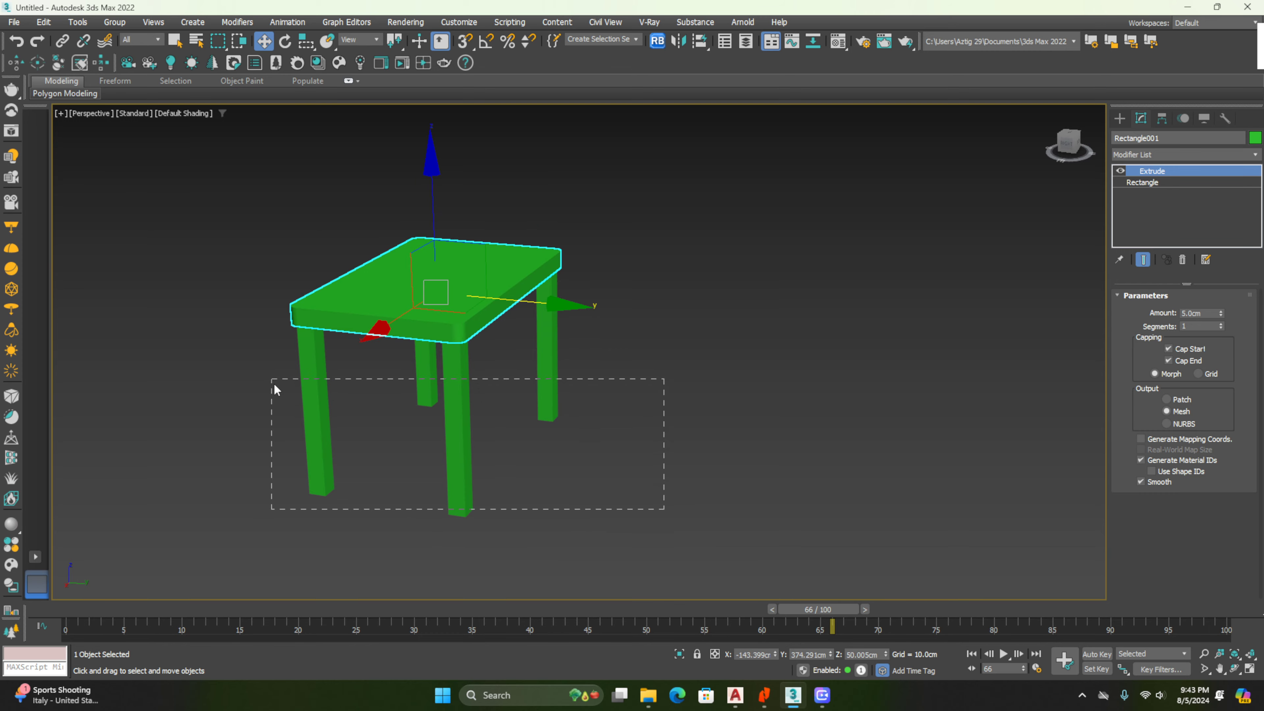
pyautogui.moveTo(272, 382); pyautogui.dragTo(271, 379)
pyautogui.keyDown('alt'); pyautogui.moveTo(509, 428); pyautogui.dragTo(510, 408, button='middle'); pyautogui.keyUp('alt')
pyautogui.keyDown('shift'); pyautogui.moveTo(519, 384); pyautogui.dragTo(926, 419); pyautogui.keyUp('shift')
pyautogui.click(631, 401)
pyautogui.moveTo(631, 401)
pyautogui.keyDown('alt'); pyautogui.mouseDown(button='middle')
pyautogui.moveTo(446, 333)
pyautogui.moveTo(494, 339)
pyautogui.moveTo(478, 331)
pyautogui.mouseUp(button='middle'); pyautogui.keyUp('alt')
# In the Left view, start a Line spline beside the table with a horizontal edge across the tops of the cloned legs
pyautogui.press('f')
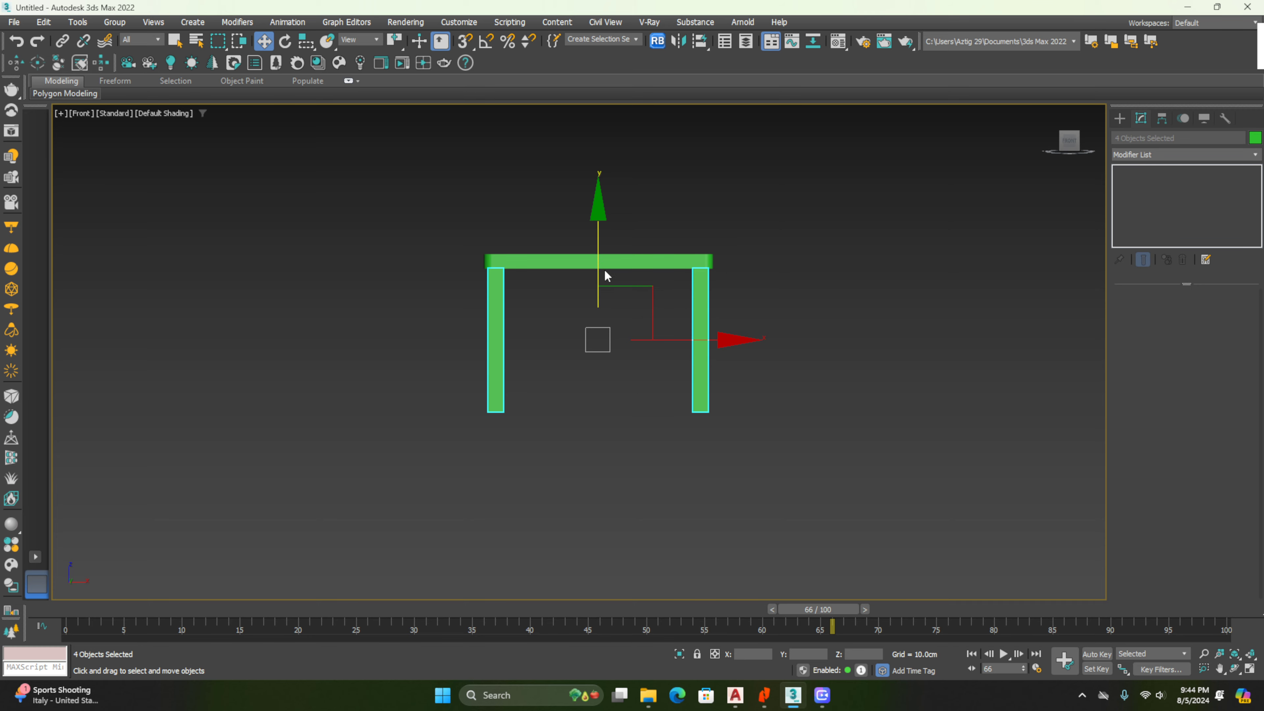
pyautogui.scroll(2, 600, 273)
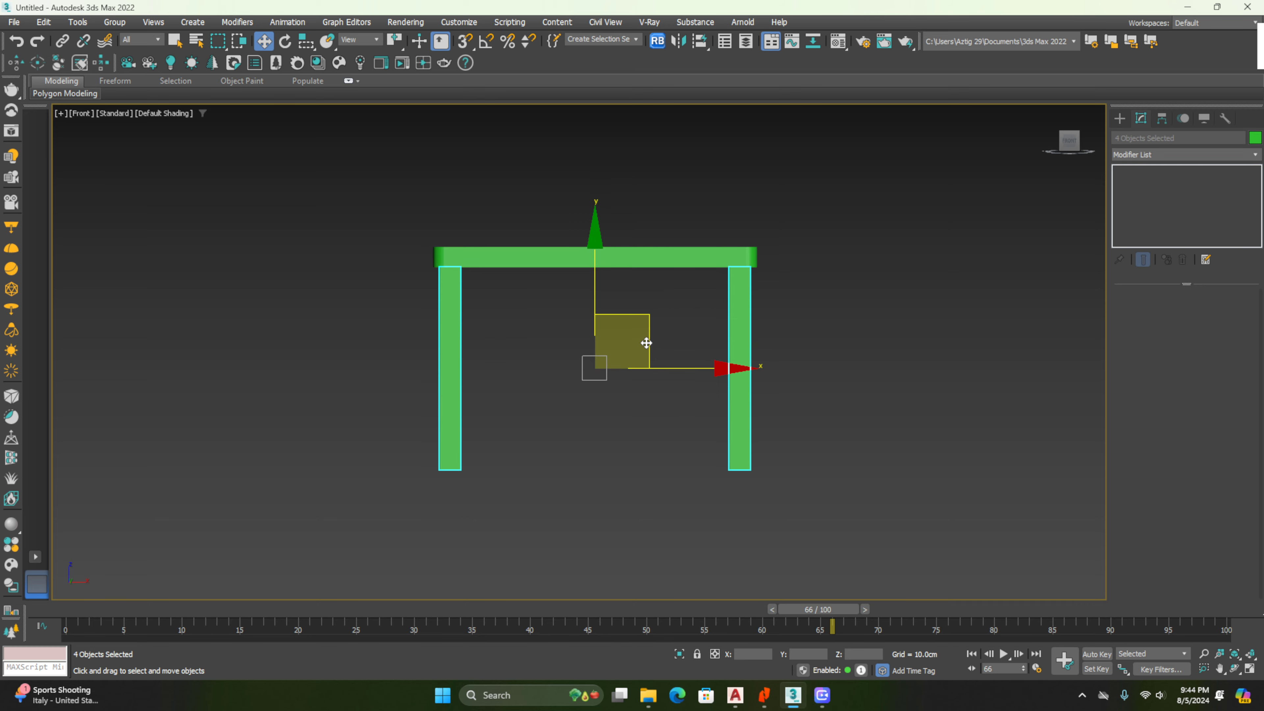
pyautogui.press('z')
pyautogui.scroll(-3, 646, 342)
pyautogui.press('l')
pyautogui.press('z')
pyautogui.moveTo(567, 338); pyautogui.dragTo(386, 361, button='middle')
pyautogui.scroll(-4, 643, 386)
pyautogui.scroll(2, 438, 360)
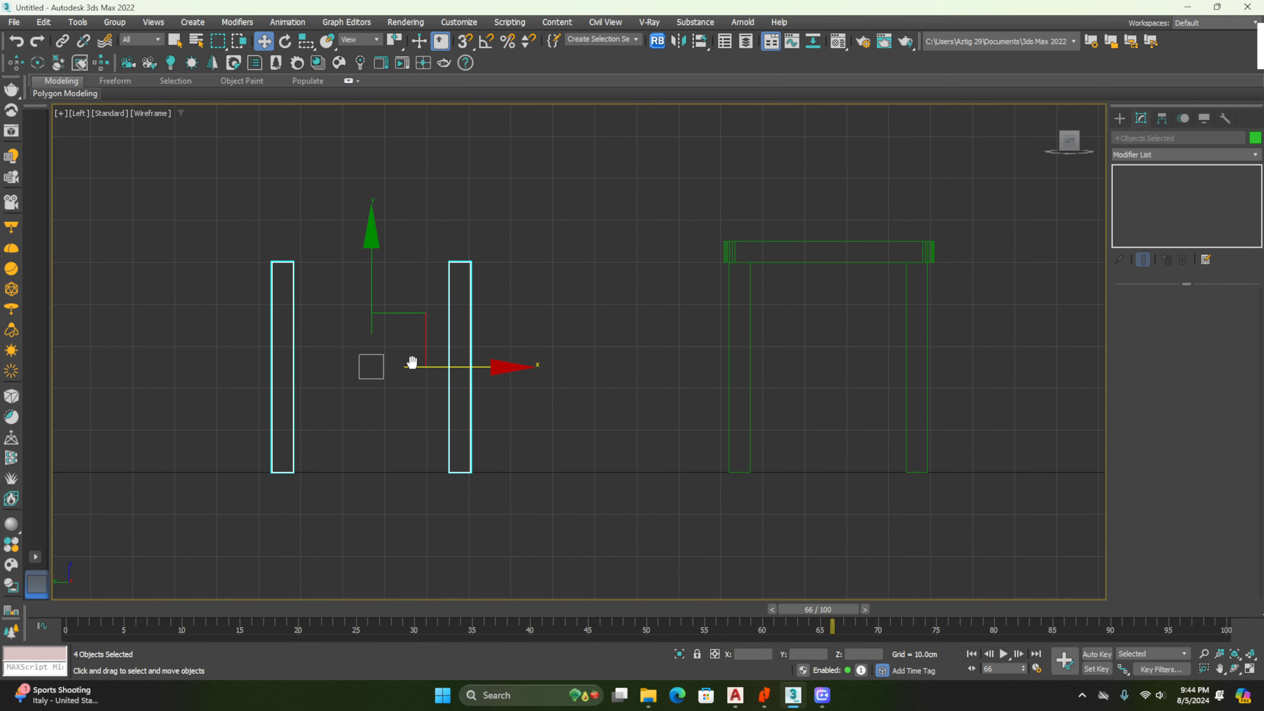
pyautogui.click(1120, 118)
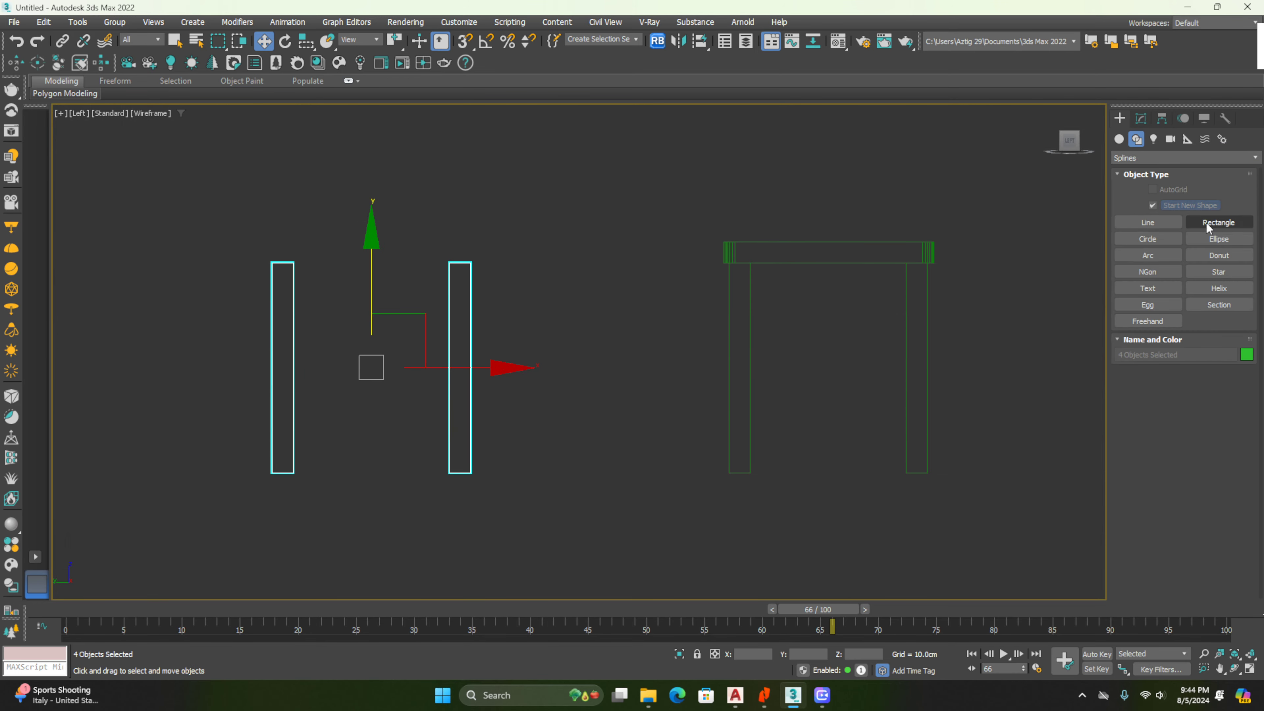
pyautogui.click(1149, 224)
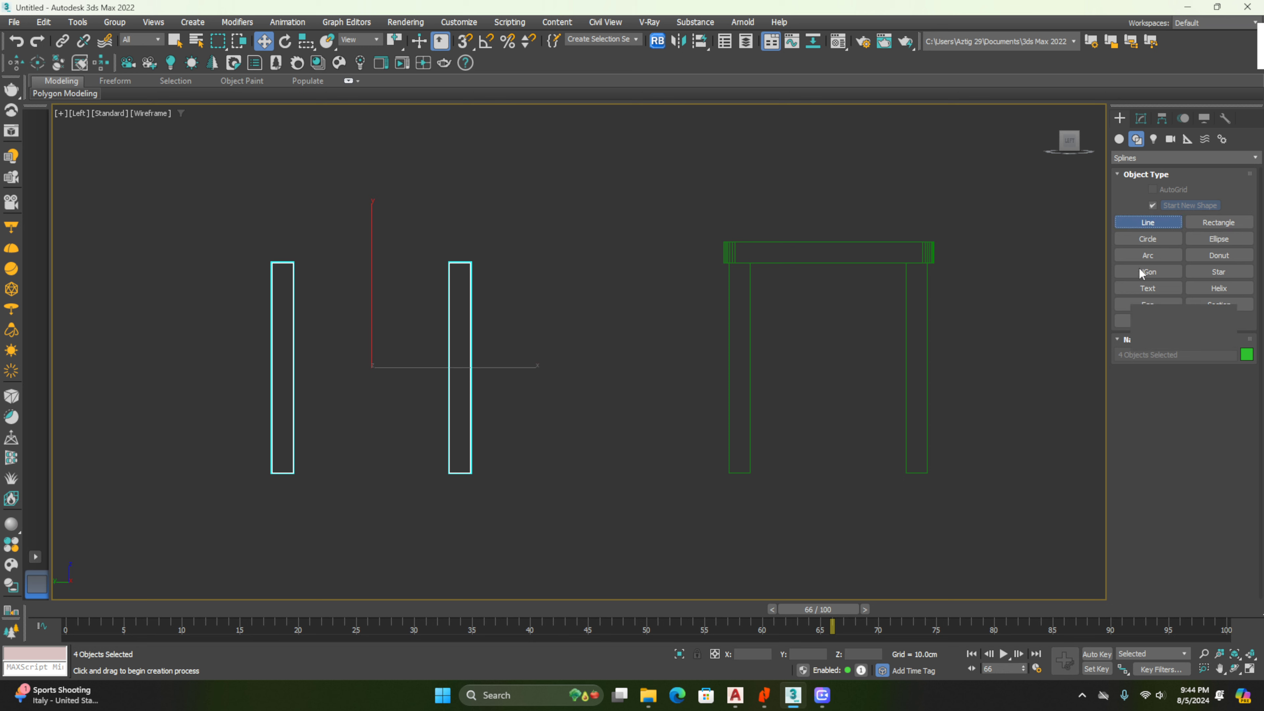
pyautogui.click(249, 262)
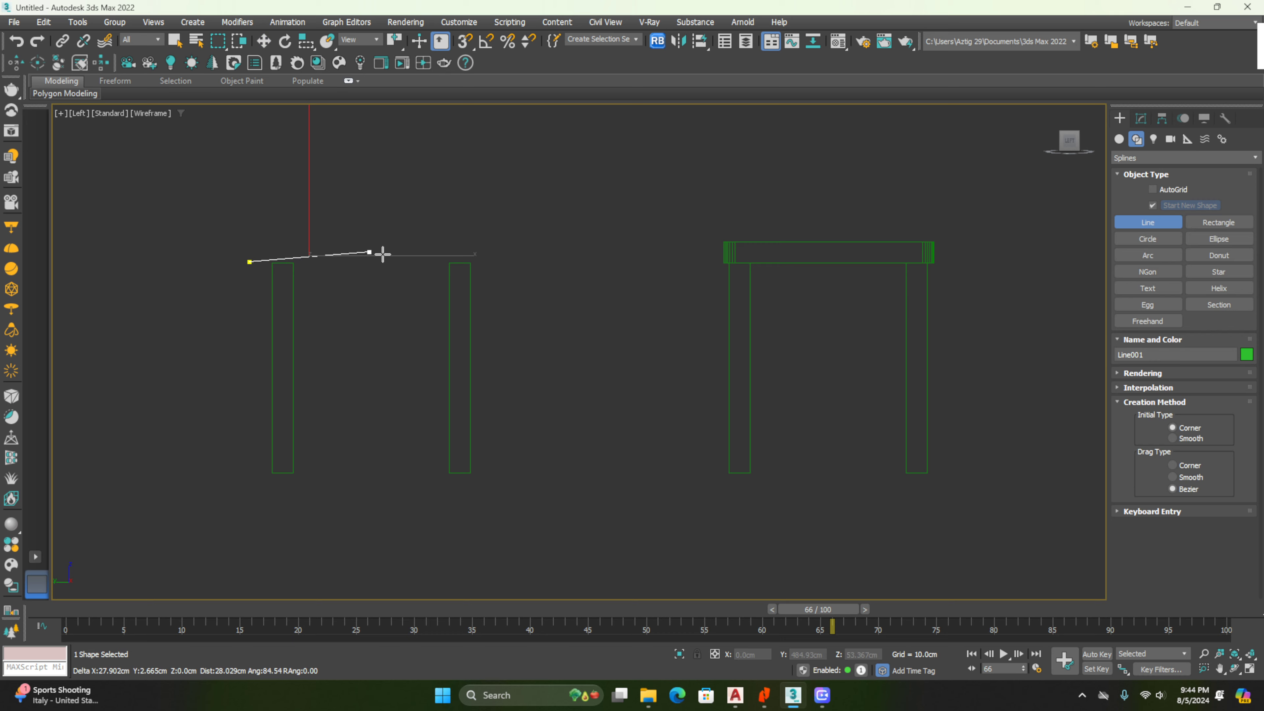
pyautogui.click(498, 262)
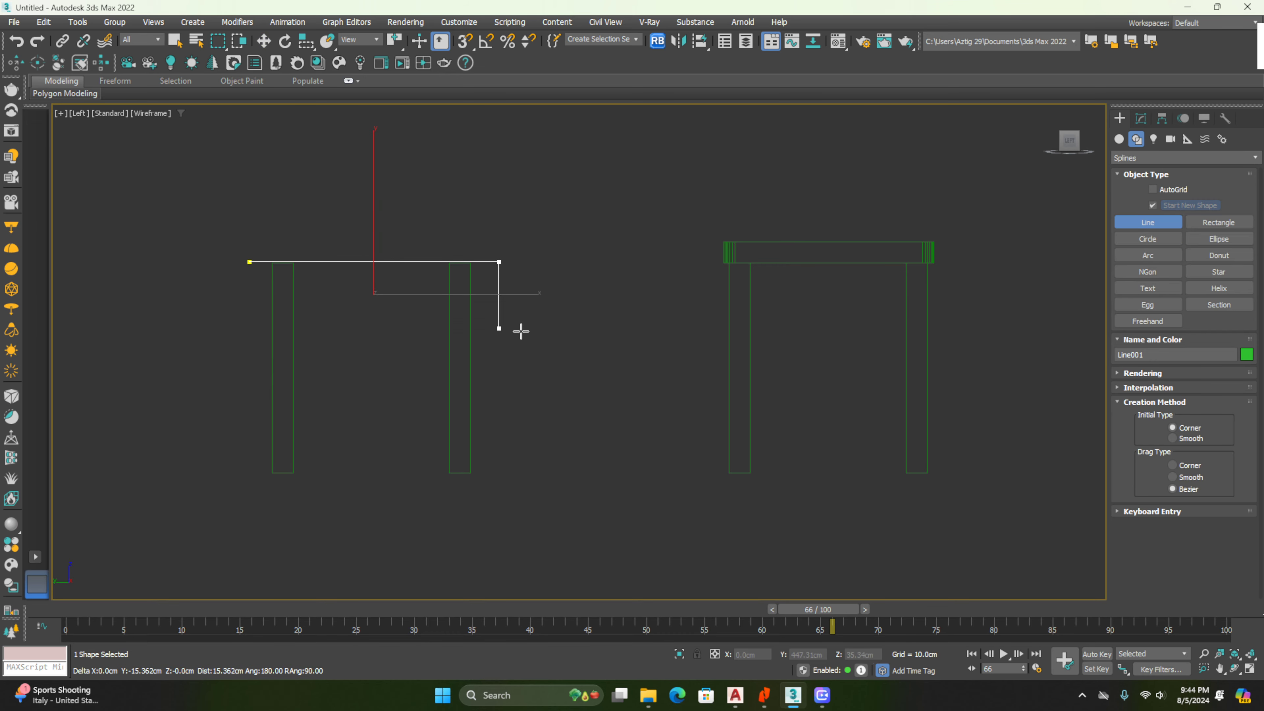
# Continue the line down to the floor beside the legs with a small rectangular outward step, and return upward parallel to it
pyautogui.keyDown('shift'); pyautogui.click(516, 345); pyautogui.keyUp('shift')
pyautogui.keyDown('shift'); pyautogui.click(562, 345); pyautogui.keyUp('shift')
pyautogui.keyDown('shift'); pyautogui.click(562, 378); pyautogui.keyUp('shift')
pyautogui.keyDown('shift'); pyautogui.click(500, 377); pyautogui.keyUp('shift')
pyautogui.keyDown('shift'); pyautogui.click(510, 470); pyautogui.keyUp('shift')
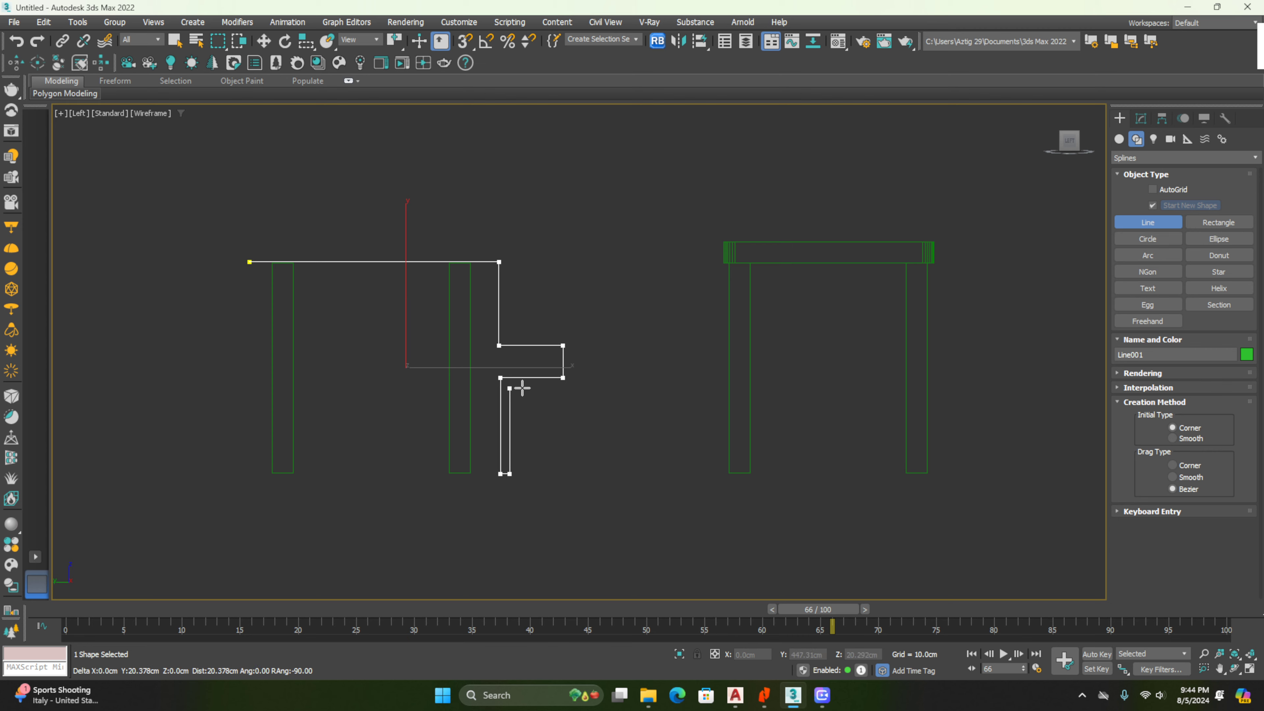
pyautogui.keyDown('shift'); pyautogui.click(575, 388); pyautogui.keyUp('shift')
pyautogui.keyDown('shift'); pyautogui.click(575, 334); pyautogui.keyUp('shift')
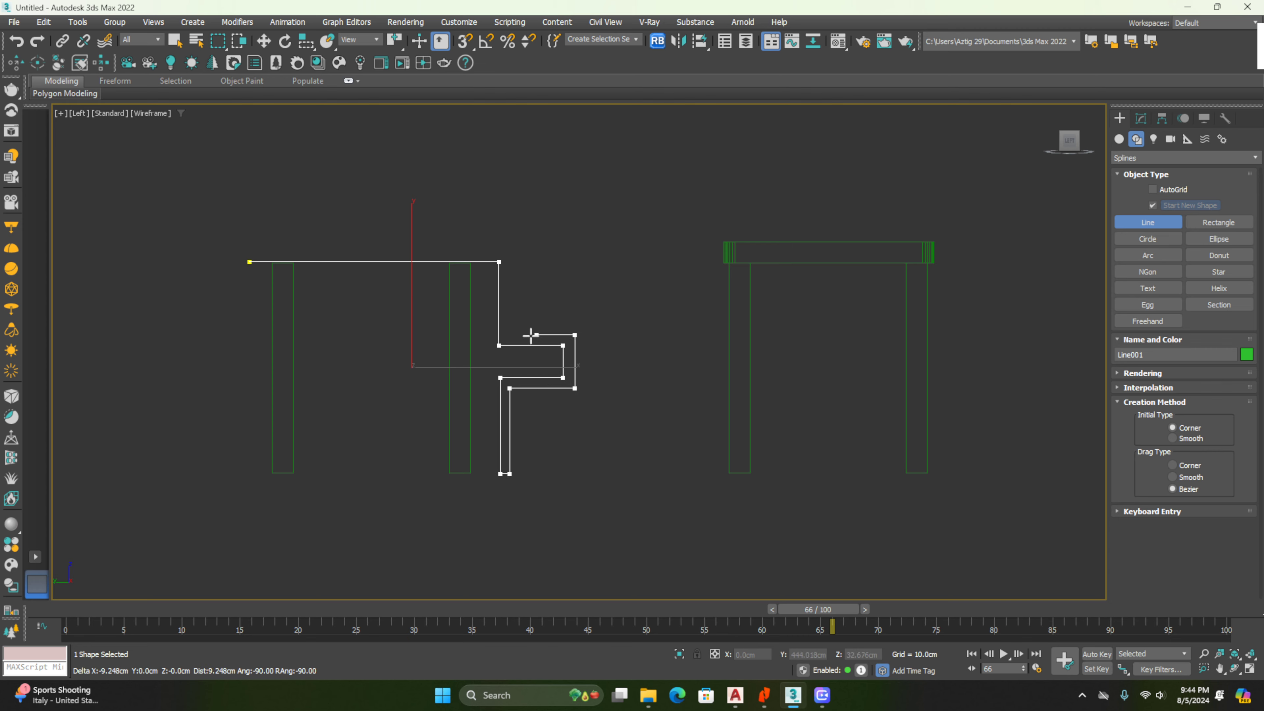
# Carry the parallel outline back above the leg tops, up along a backrest and around a short overhang at its top
pyautogui.keyDown('shift'); pyautogui.click(511, 334); pyautogui.keyUp('shift')
pyautogui.keyDown('shift'); pyautogui.click(511, 246); pyautogui.keyUp('shift')
pyautogui.keyDown('shift'); pyautogui.click(272, 246); pyautogui.keyUp('shift')
pyautogui.keyDown('shift'); pyautogui.click(273, 168); pyautogui.keyUp('shift')
pyautogui.keyDown('shift'); pyautogui.click(349, 169); pyautogui.keyUp('shift')
pyautogui.keyDown('shift'); pyautogui.click(349, 150); pyautogui.keyUp('shift')
pyautogui.keyDown('shift'); pyautogui.click(248, 150); pyautogui.keyUp('shift')
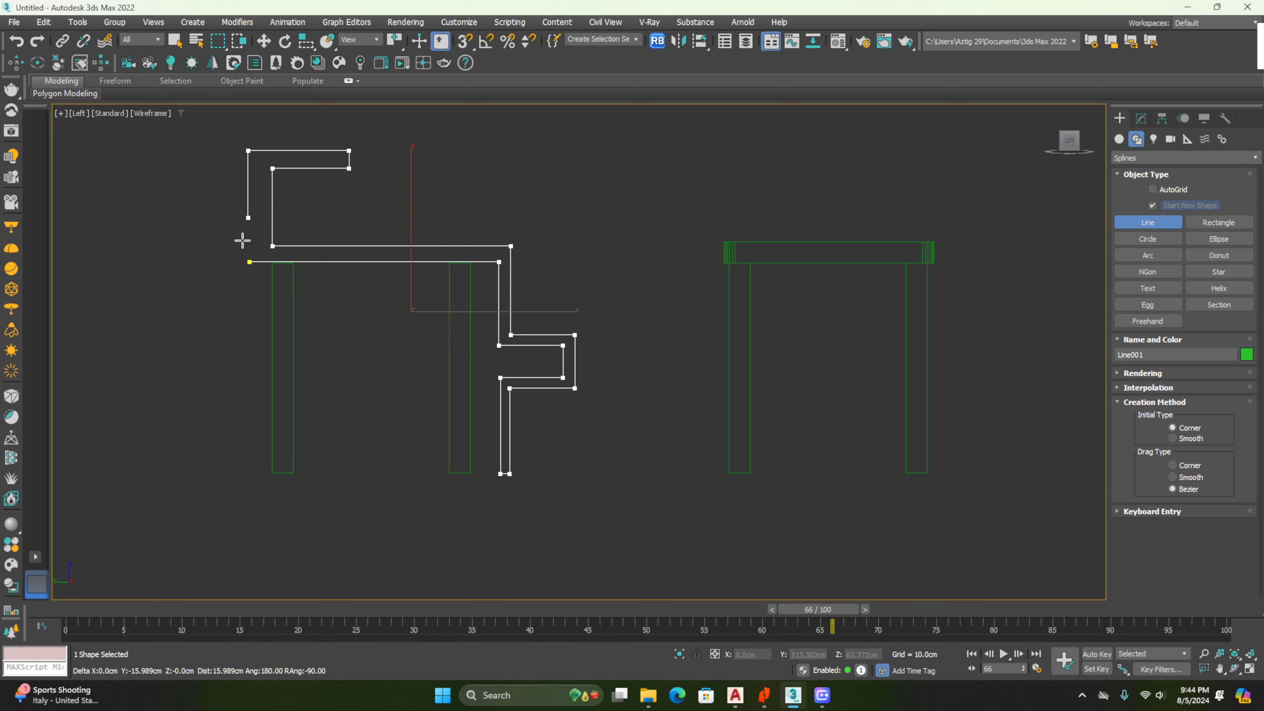
# Bring the outline down the back to its starting point, close the spline and finish the line
pyautogui.scroll(5, 249, 257)
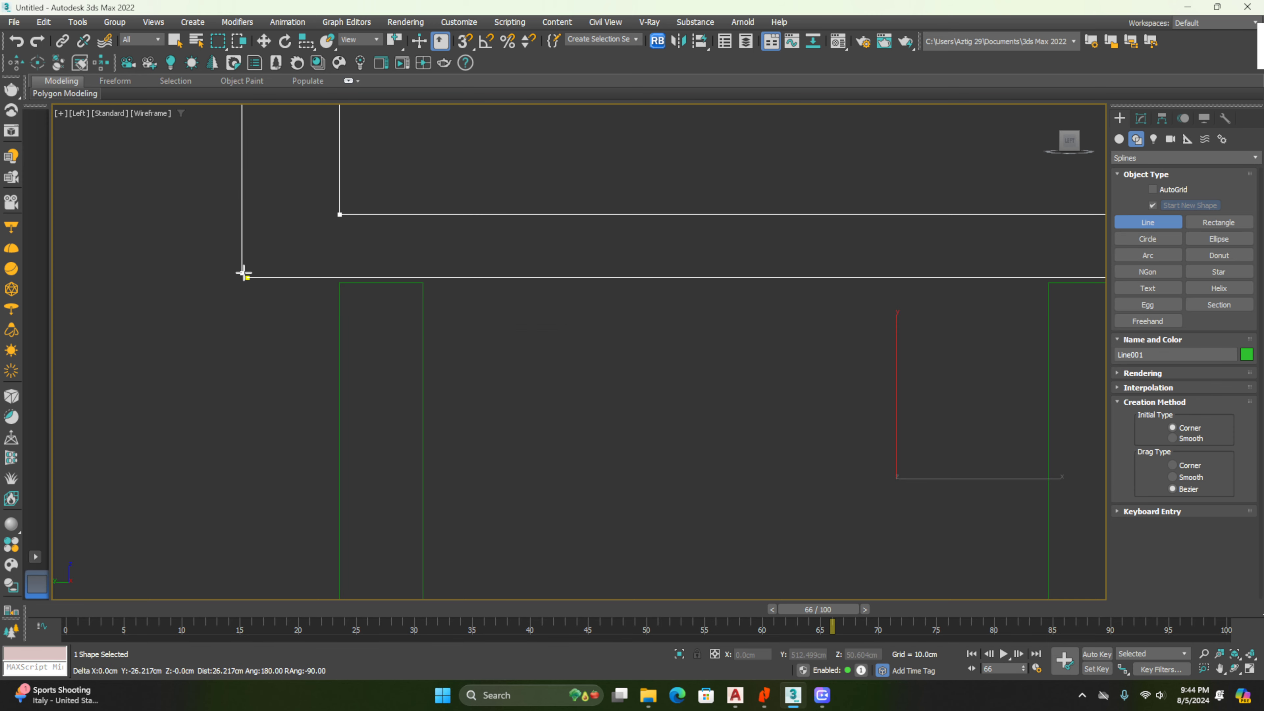
pyautogui.keyDown('shift'); pyautogui.click(244, 271); pyautogui.keyUp('shift')
pyautogui.scroll(3, 247, 277)
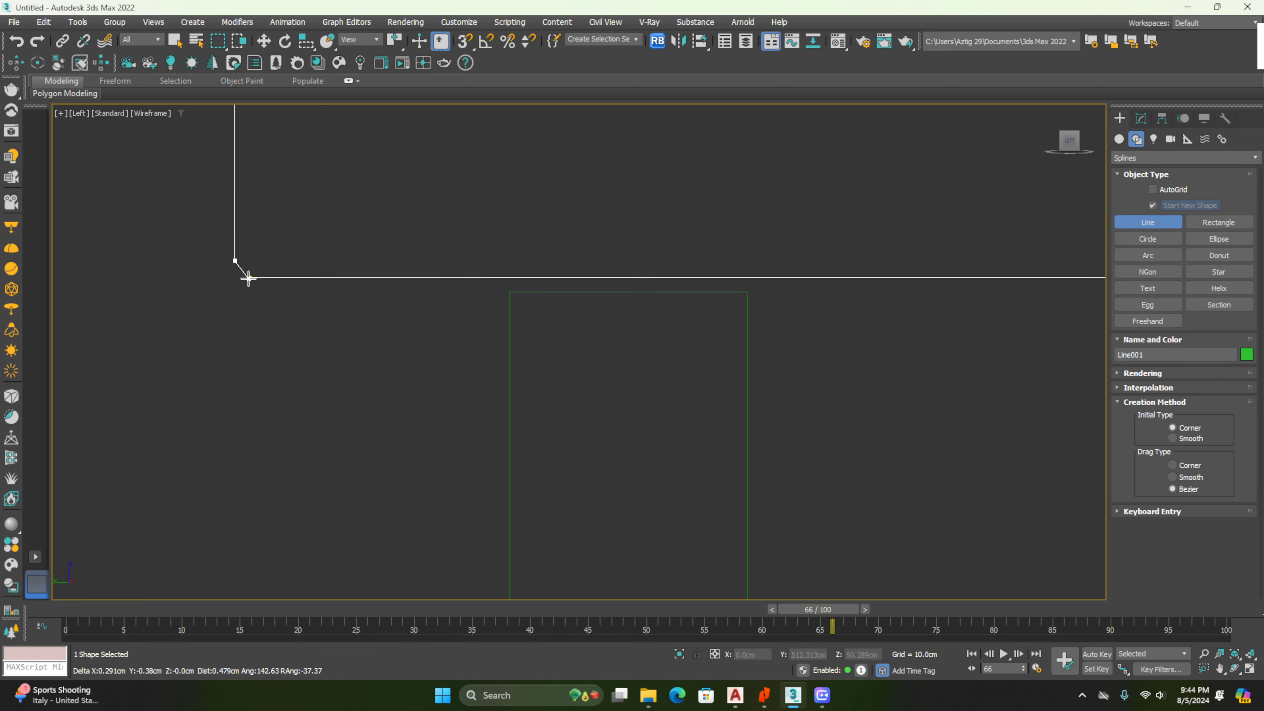
pyautogui.click(249, 279)
pyautogui.click(607, 356)
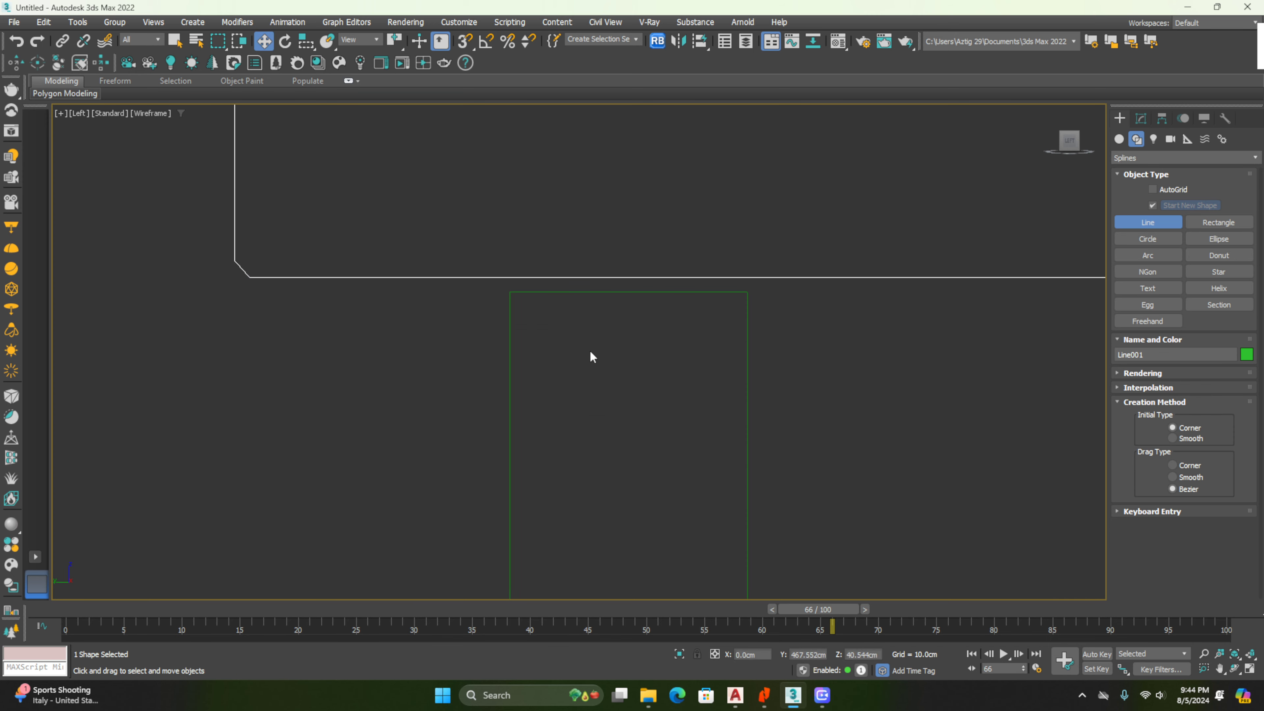
pyautogui.rightClick(590, 355)
# Shade the Perspective view and move the closed profile along the X axis toward the cloned legs, to about -86.159 cm
pyautogui.scroll(-5, 516, 342)
pyautogui.moveTo(560, 278); pyautogui.dragTo(559, 280, button='middle')
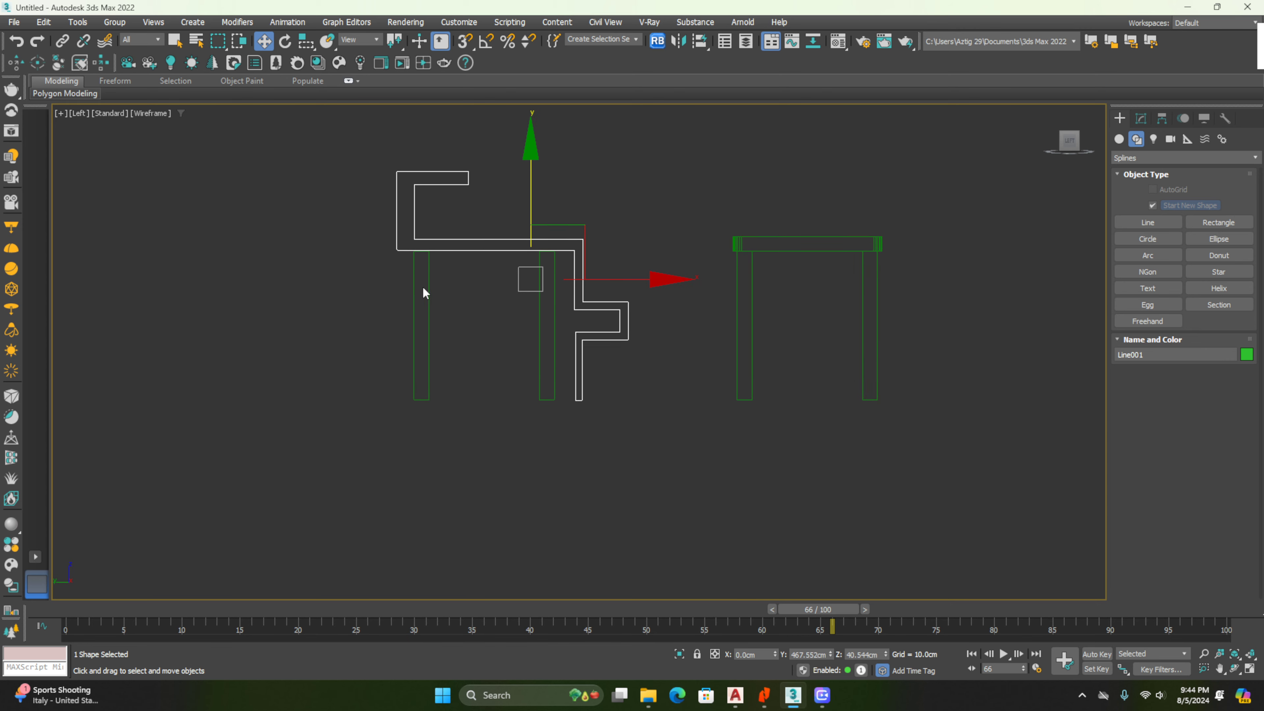
pyautogui.press('p')
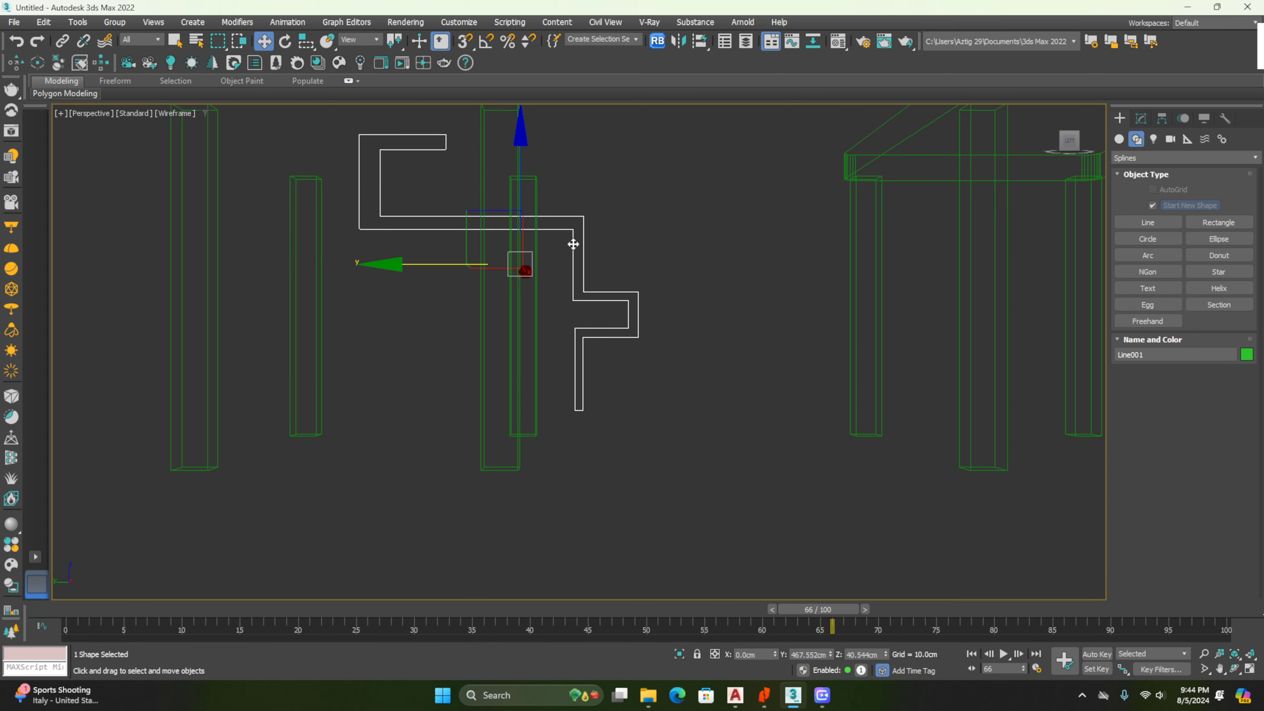
pyautogui.scroll(-2, 600, 236)
pyautogui.keyDown('alt'); pyautogui.moveTo(602, 241); pyautogui.dragTo(628, 280, button='middle'); pyautogui.keyUp('alt')
pyautogui.scroll(-4, 552, 282)
pyautogui.keyDown('alt'); pyautogui.moveTo(628, 280); pyautogui.dragTo(655, 279, button='middle'); pyautogui.keyUp('alt')
pyautogui.press('F3')
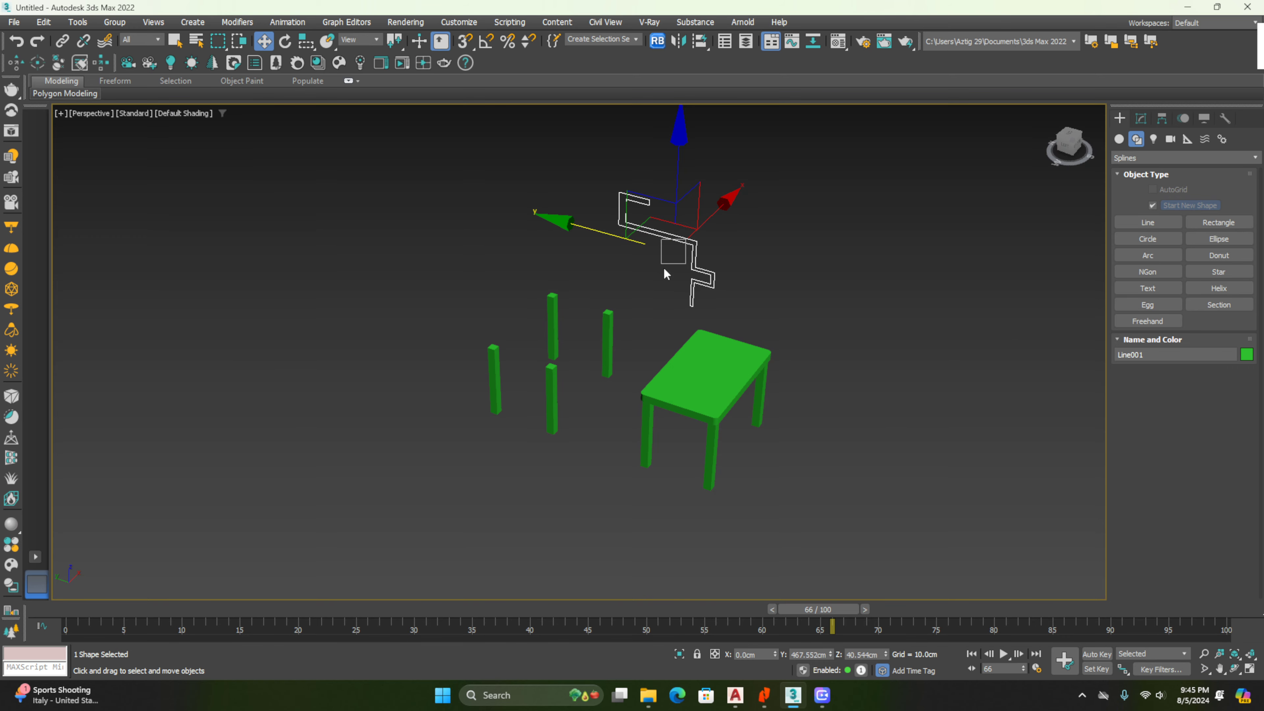
pyautogui.scroll(4, 664, 267)
pyautogui.moveTo(702, 217); pyautogui.dragTo(553, 370)
pyautogui.scroll(-3, 554, 371)
pyautogui.moveTo(590, 362); pyautogui.dragTo(597, 285, button='middle')
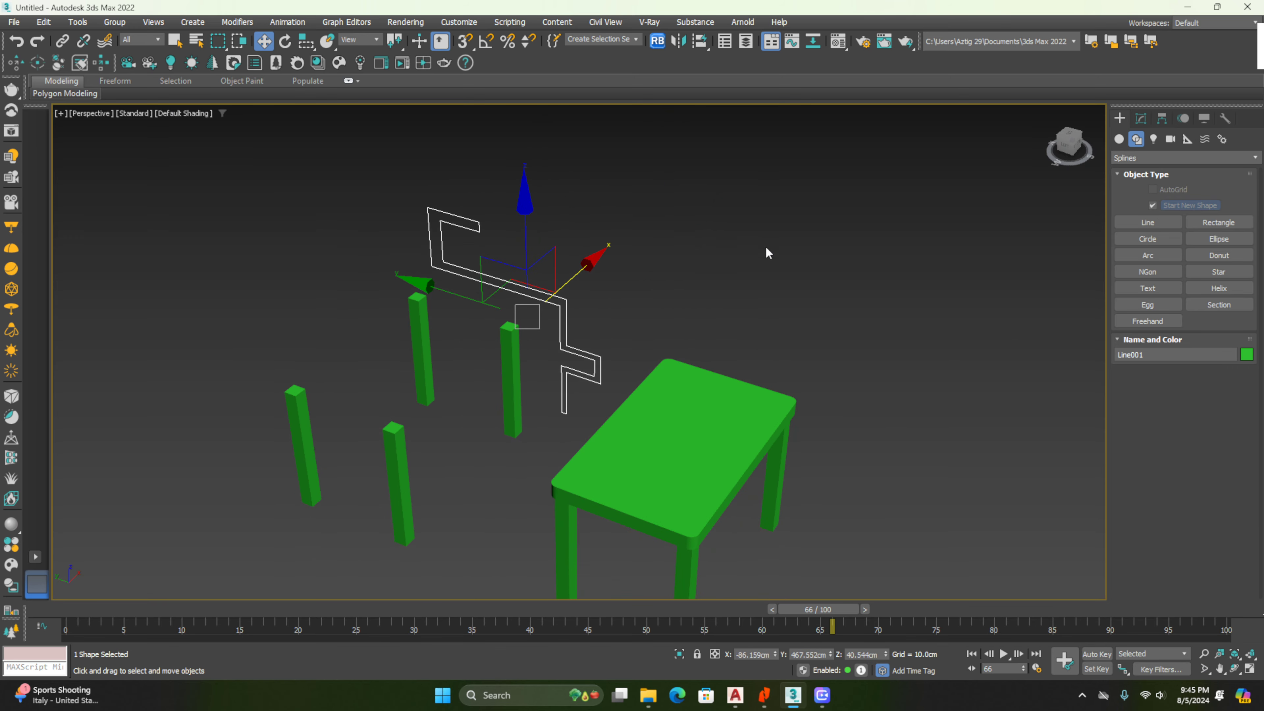
# Apply an Extrude modifier to the closed profile with an amount of 80 cm
pyautogui.click(1141, 119)
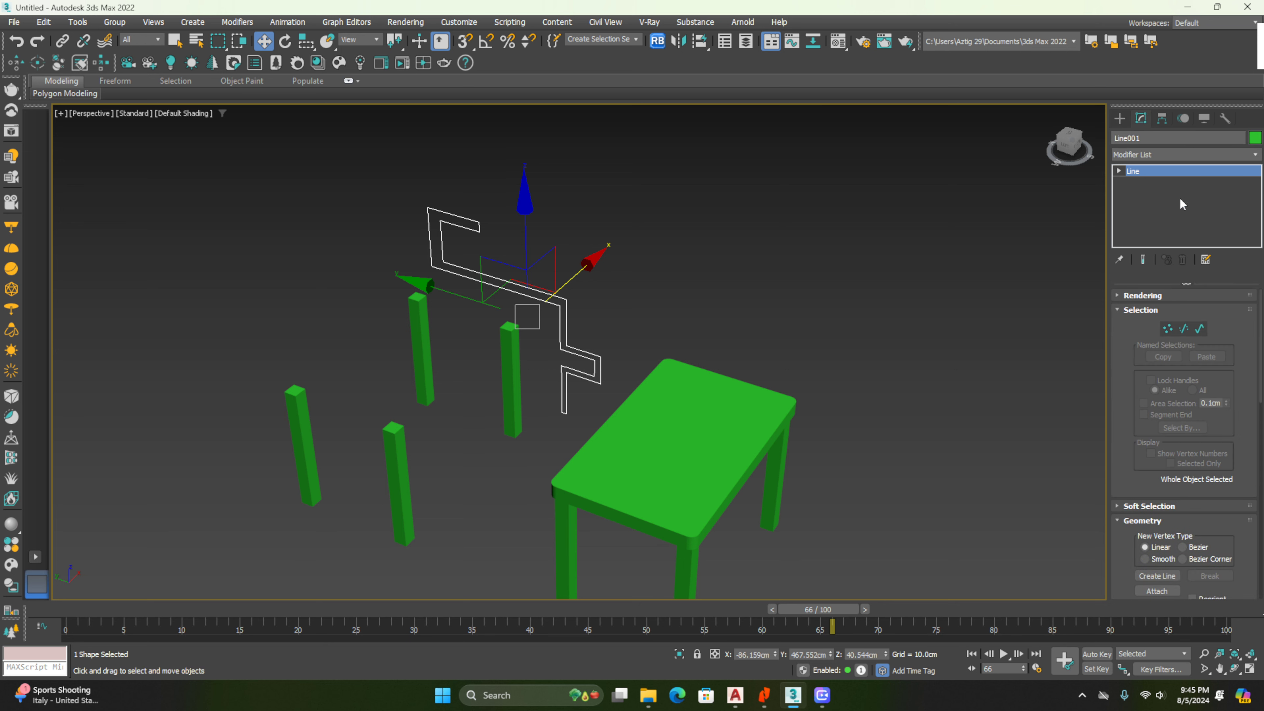
pyautogui.moveTo(410, 182); pyautogui.dragTo(453, 226)
pyautogui.click(1254, 156)
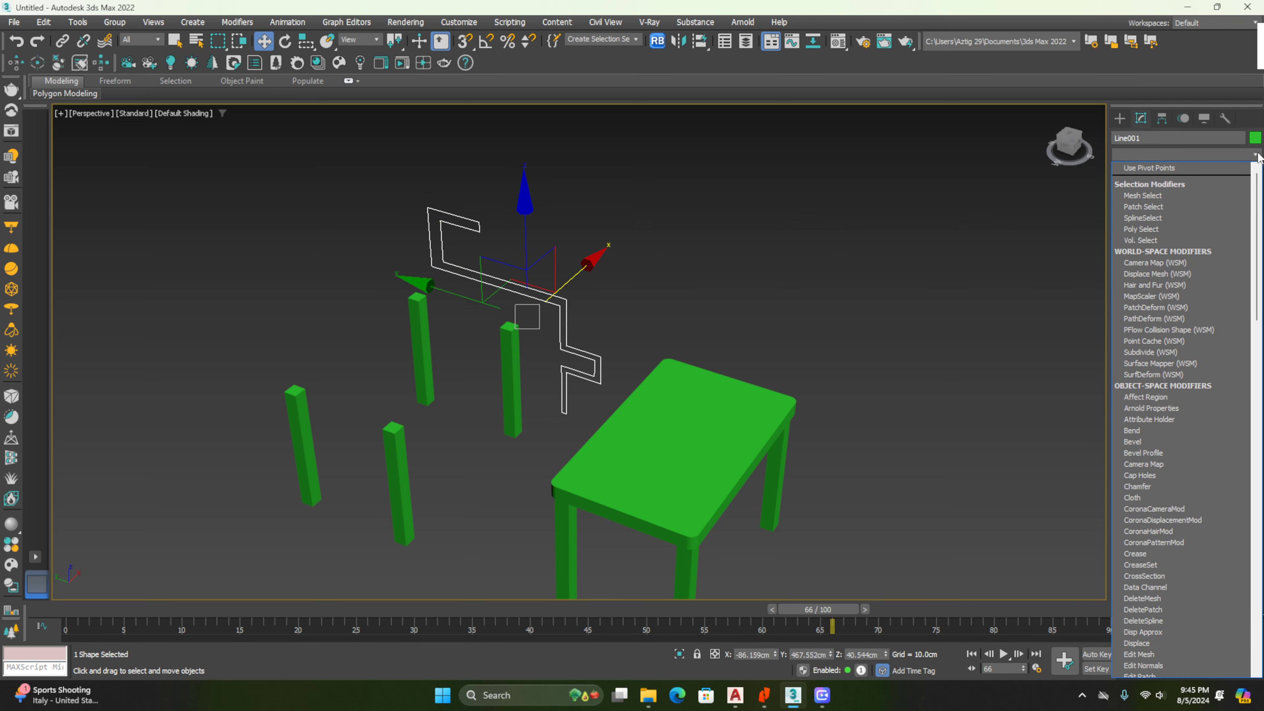
pyautogui.press('e')
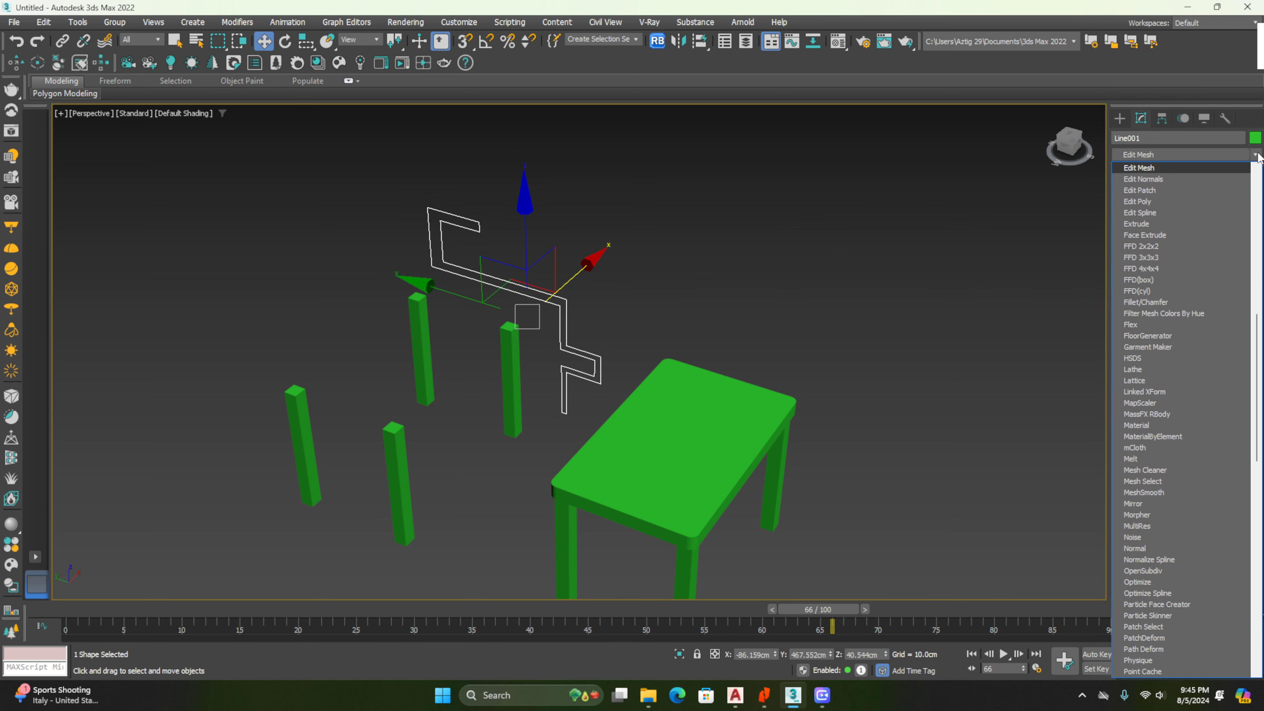
pyautogui.click(1154, 222)
pyautogui.moveTo(1223, 314)
pyautogui.mouseDown()
pyautogui.moveTo(1230, 215)
pyautogui.moveTo(1201, 323)
pyautogui.mouseUp()
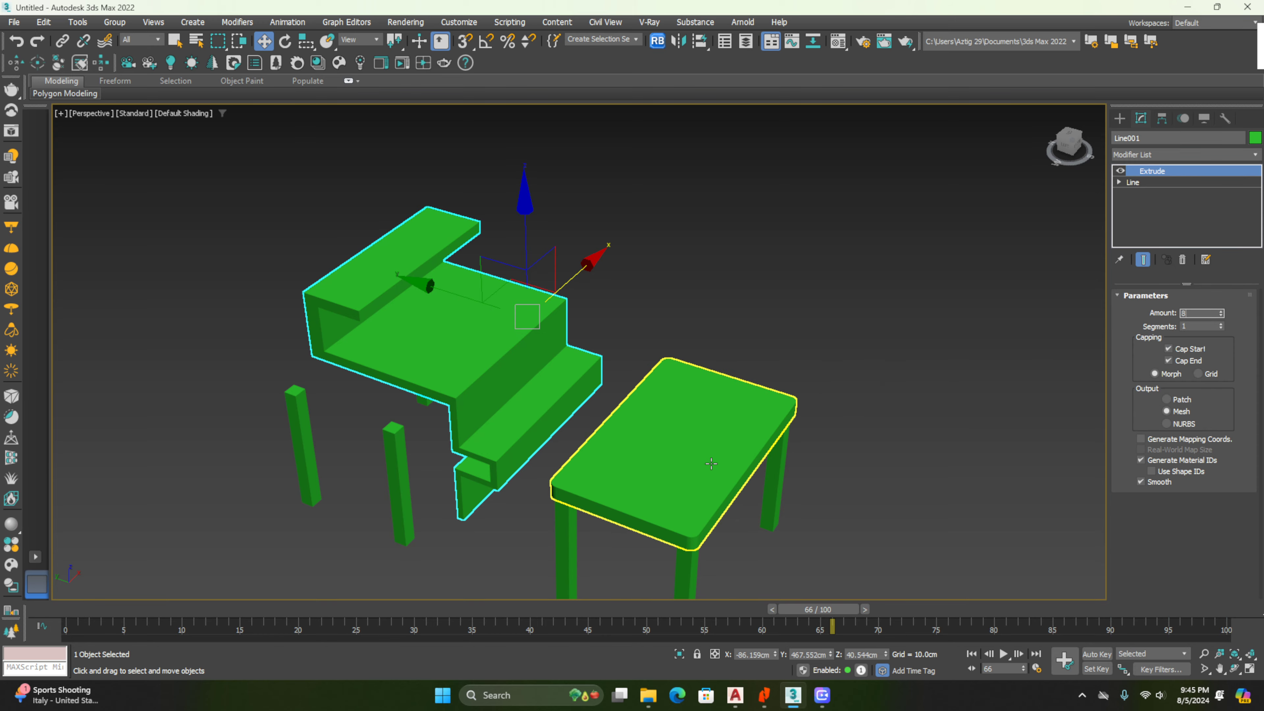
pyautogui.click(696, 504)
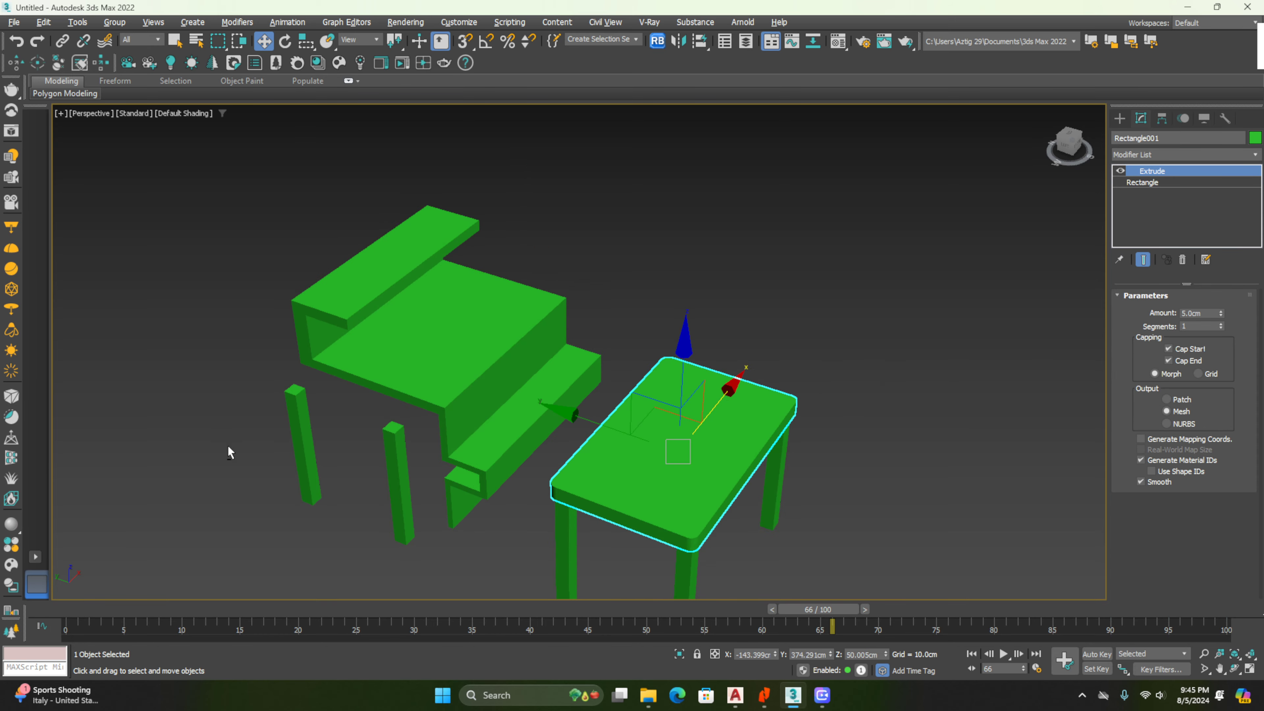
# Move the extruded piece along the X axis over the four cloned legs, to an X position of about -103.258 cm
pyautogui.keyDown('alt'); pyautogui.moveTo(228, 452); pyautogui.dragTo(338, 463, button='middle'); pyautogui.keyUp('alt')
pyautogui.click(406, 552)
pyautogui.keyDown('alt'); pyautogui.moveTo(405, 552); pyautogui.dragTo(205, 246, button='middle'); pyautogui.keyUp('alt')
pyautogui.moveTo(120, 263); pyautogui.dragTo(178, 262)
pyautogui.keyDown('alt'); pyautogui.moveTo(210, 266); pyautogui.dragTo(511, 299, button='middle'); pyautogui.keyUp('alt')
pyautogui.scroll(-3, 562, 278)
pyautogui.click(562, 279)
pyautogui.scroll(3, 448, 214)
# Clone the extruded piece as a single copy along the Y axis, to a Y position of about 607.271 cm
pyautogui.click(432, 224)
pyautogui.moveTo(429, 254); pyautogui.dragTo(641, 341, button='middle')
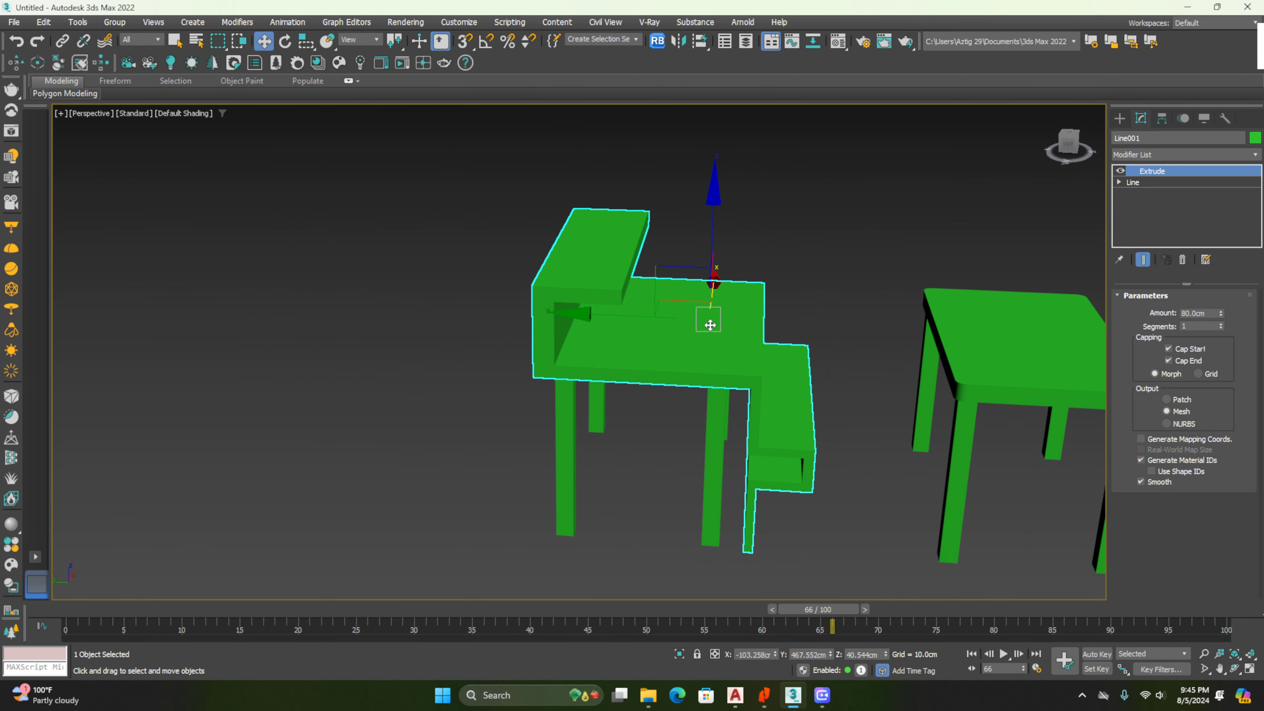
pyautogui.scroll(-2, 710, 325)
pyautogui.scroll(2, 703, 343)
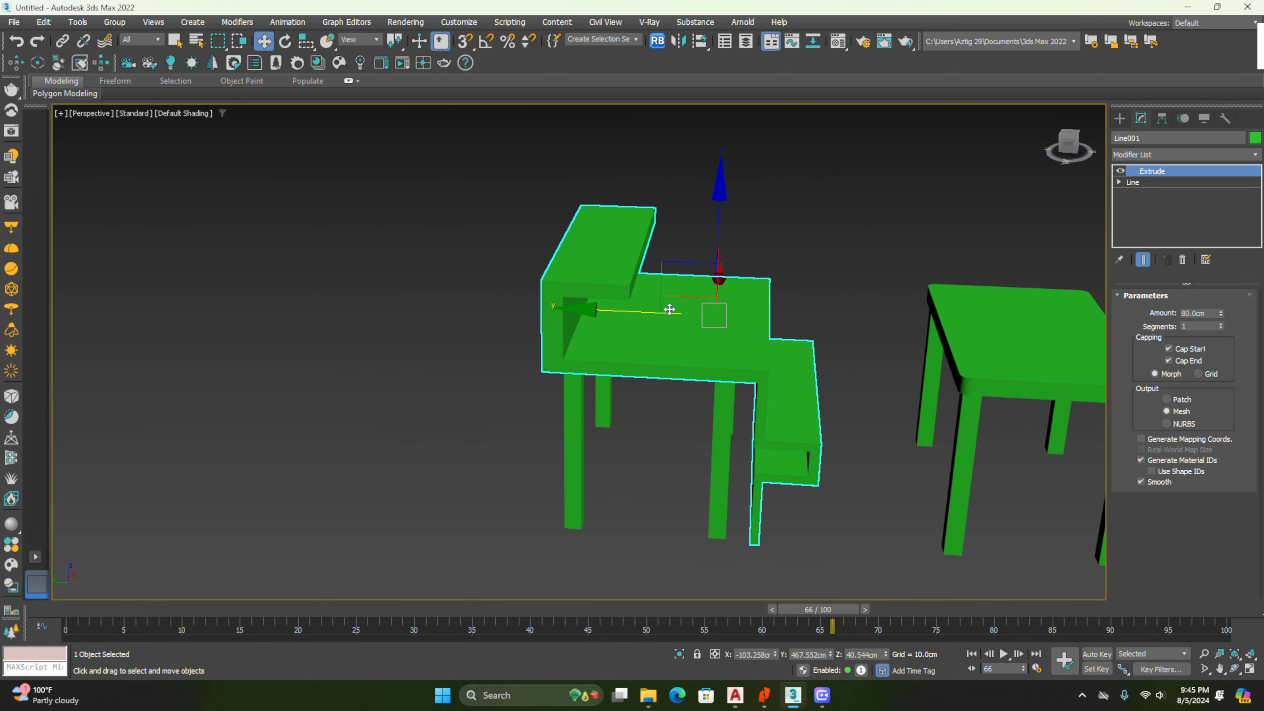
pyautogui.keyDown('shift'); pyautogui.moveTo(669, 310); pyautogui.dragTo(234, 328); pyautogui.keyUp('shift')
pyautogui.click(685, 406)
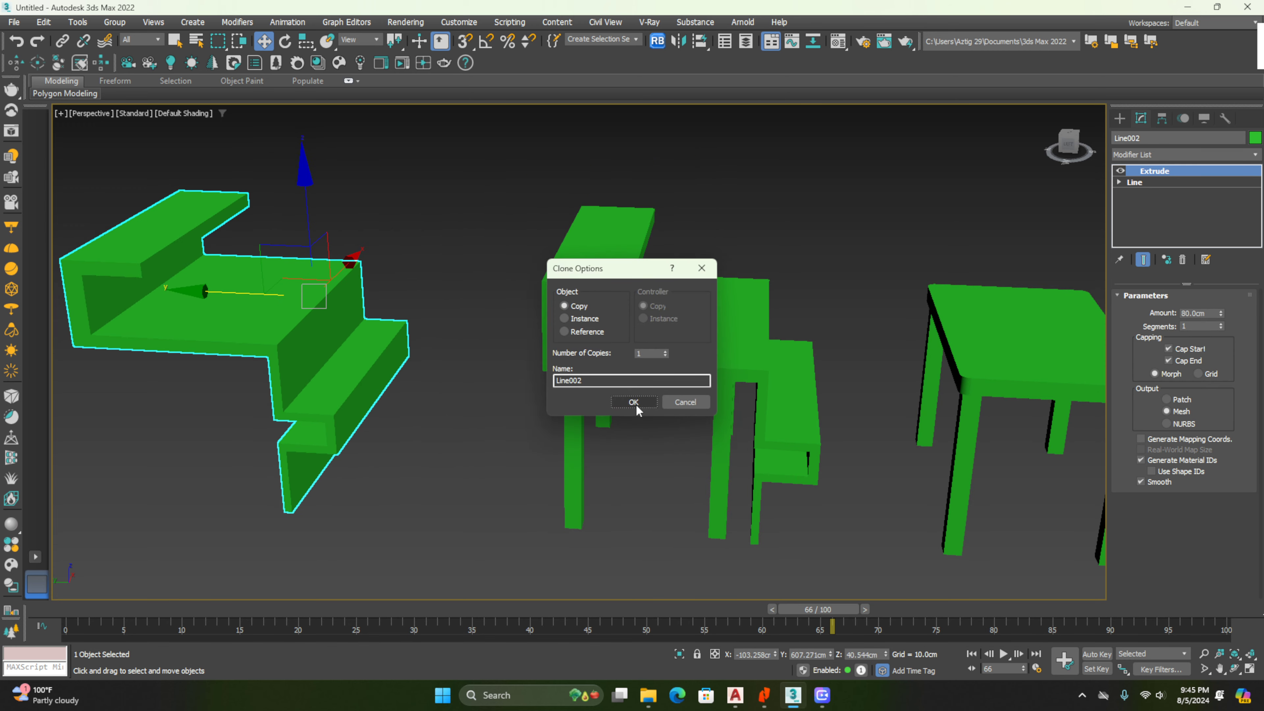
pyautogui.click(636, 404)
# In the Left view, edit the copy's base Line at vertex level and select the five vertices along its backrest
pyautogui.press('l')
pyautogui.scroll(-3, 595, 354)
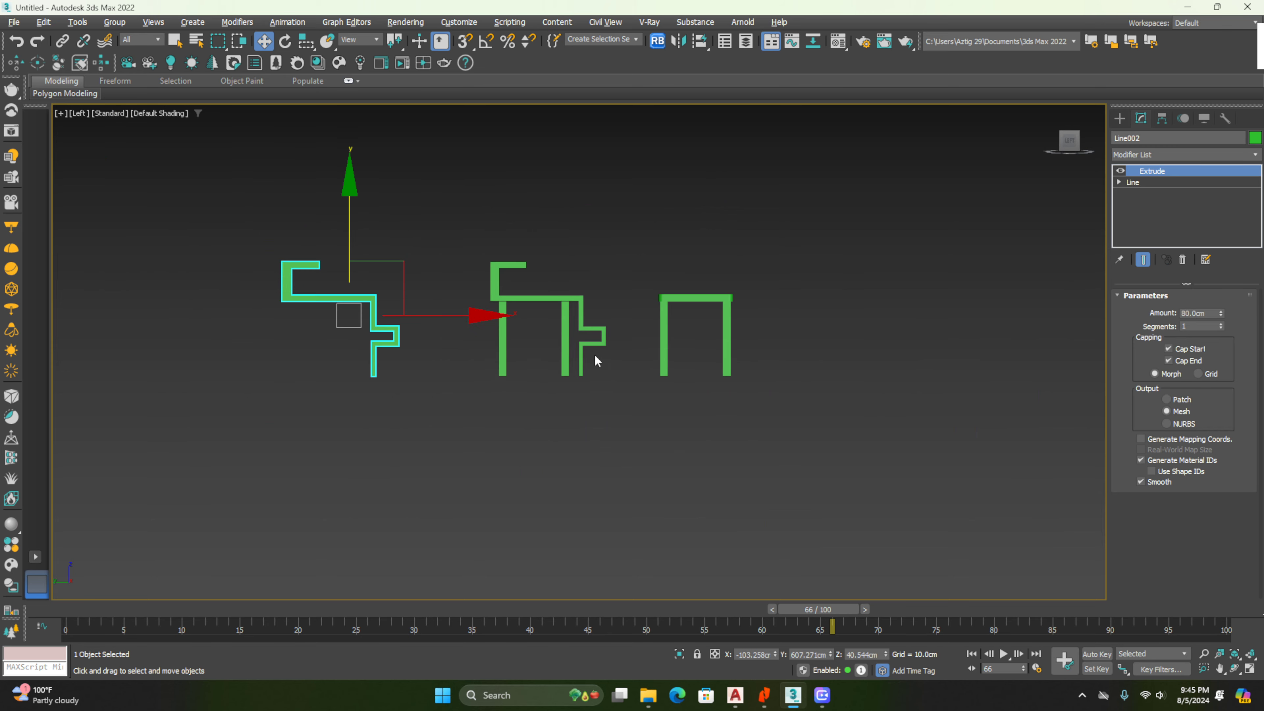
pyautogui.scroll(4, 369, 312)
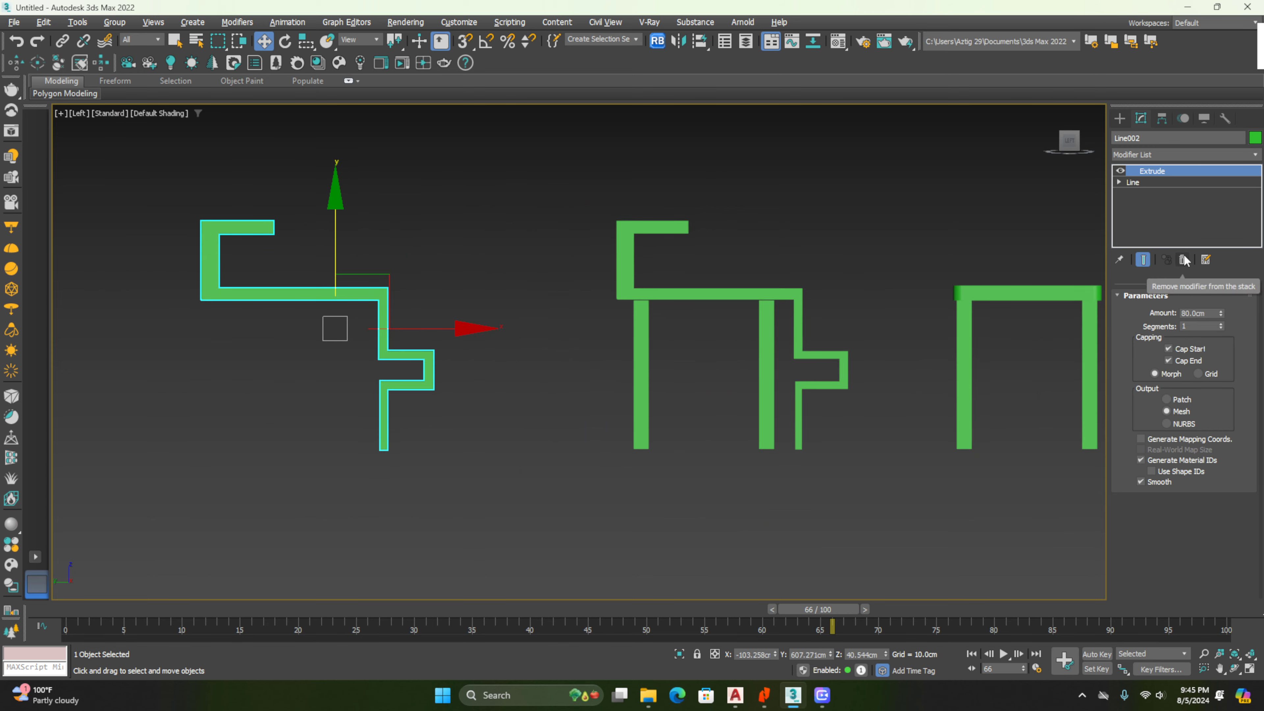
pyautogui.click(1175, 182)
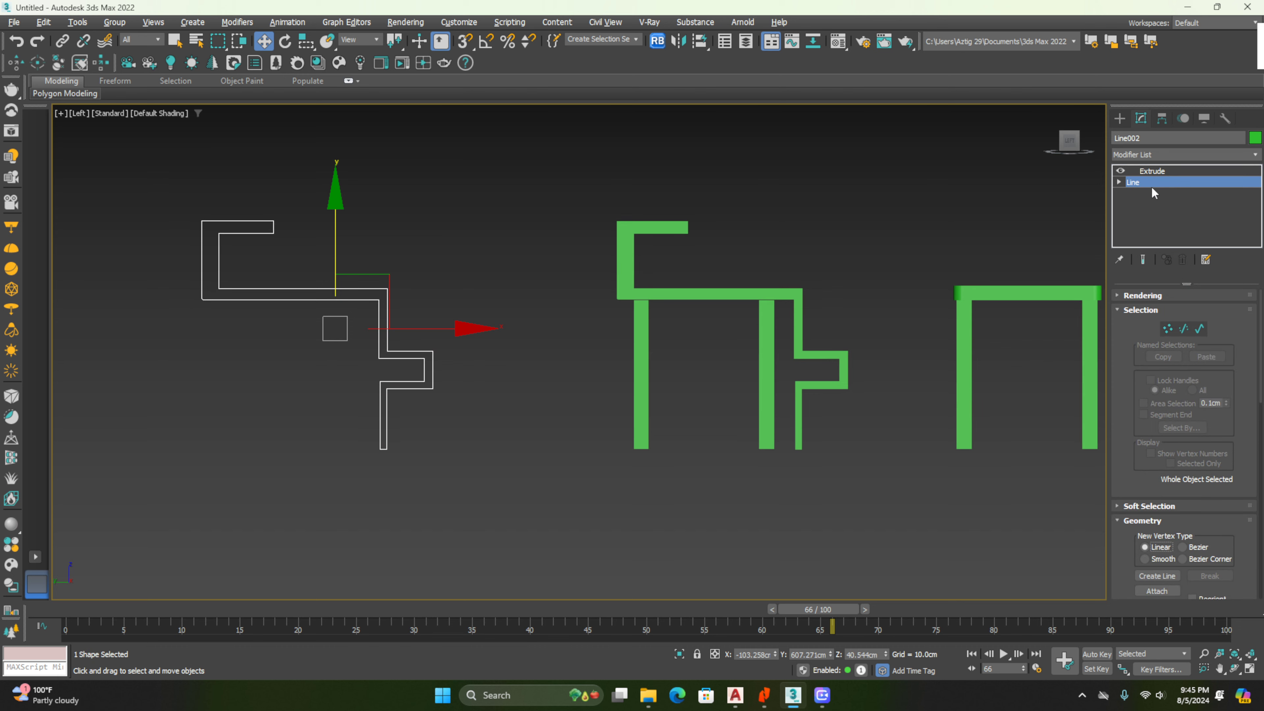
pyautogui.press('z')
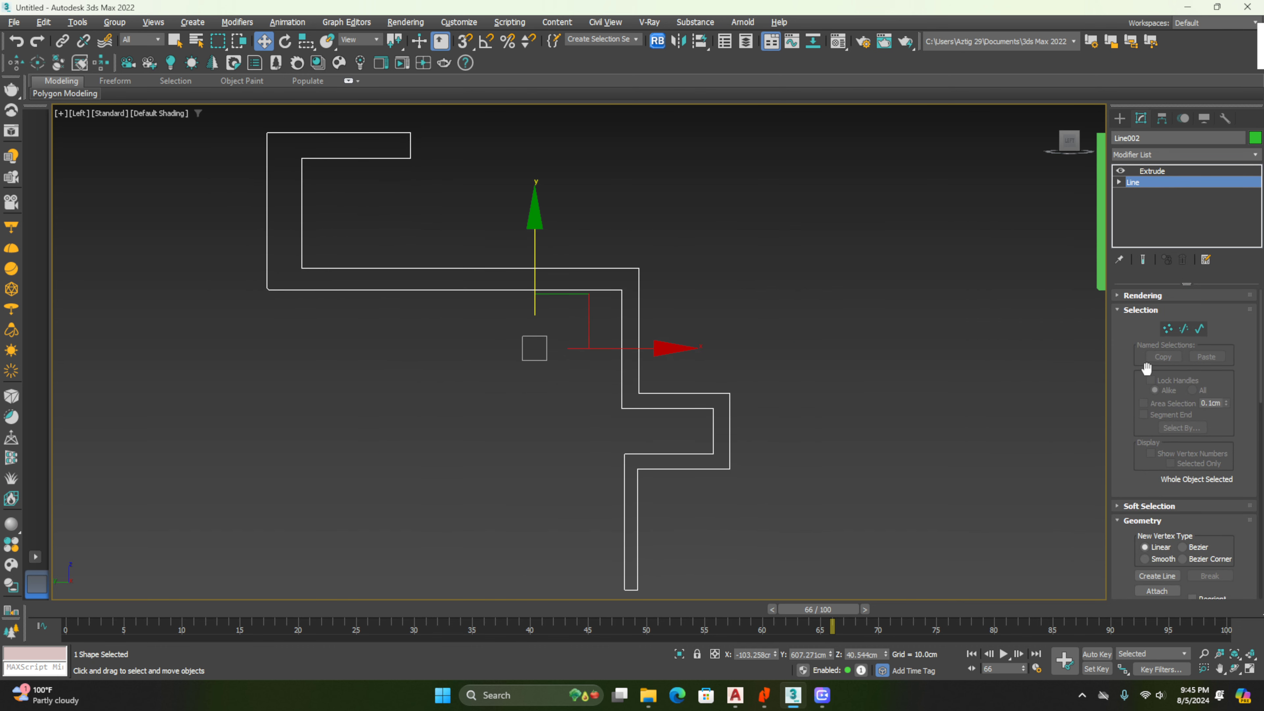
pyautogui.click(1167, 329)
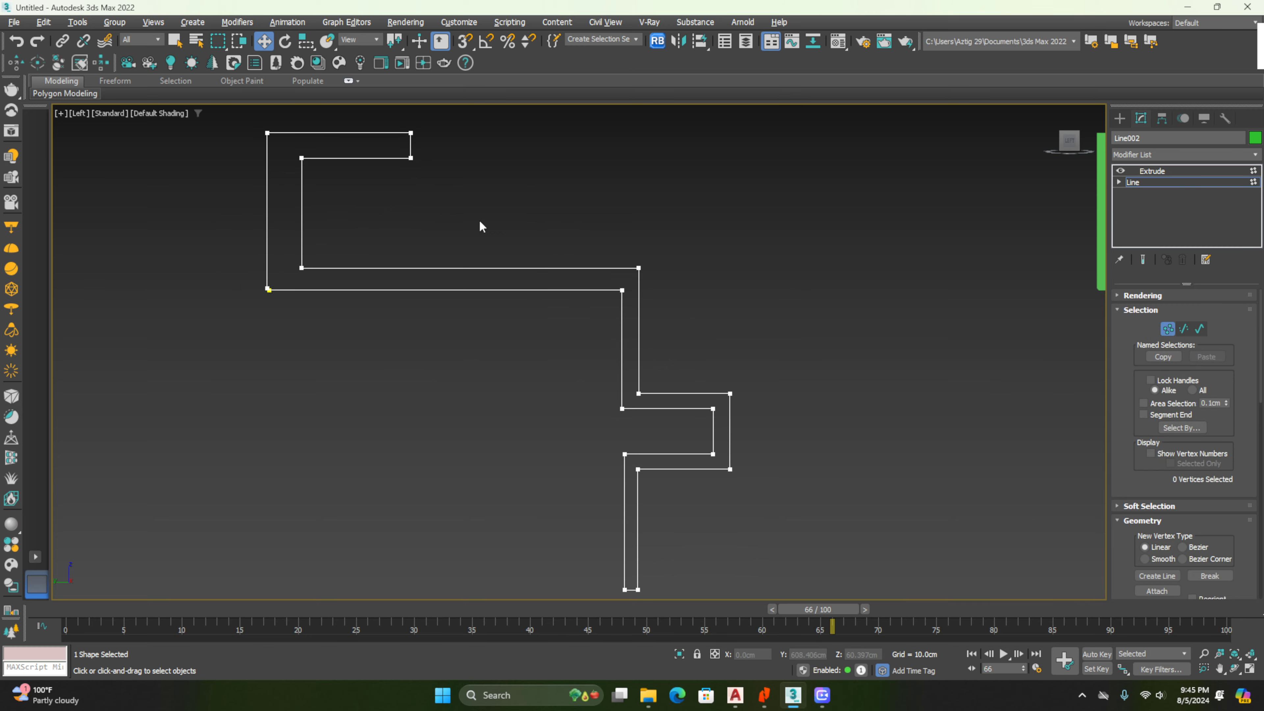
pyautogui.press('z')
pyautogui.moveTo(302, 367); pyautogui.dragTo(273, 239)
# Fillet the inner corner between the copy's seat and backrest by about 3.1 cm
pyautogui.scroll(2, 263, 186)
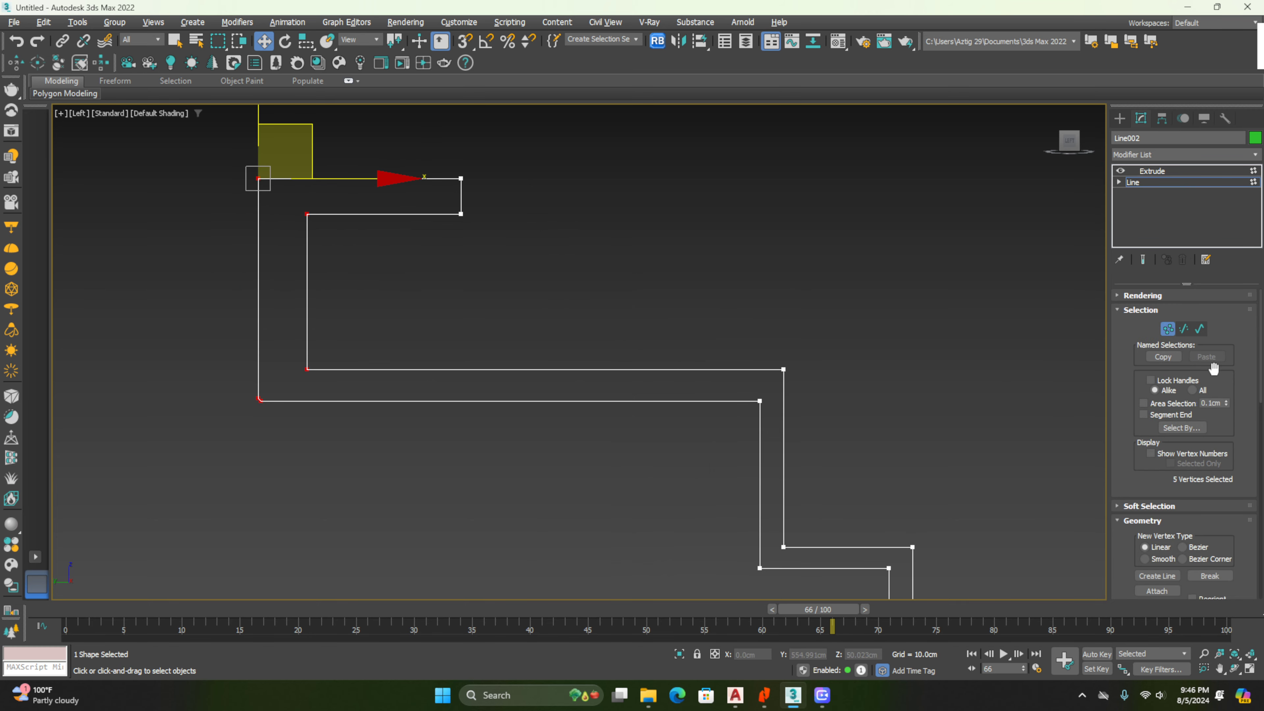
pyautogui.scroll(-6, 1139, 510)
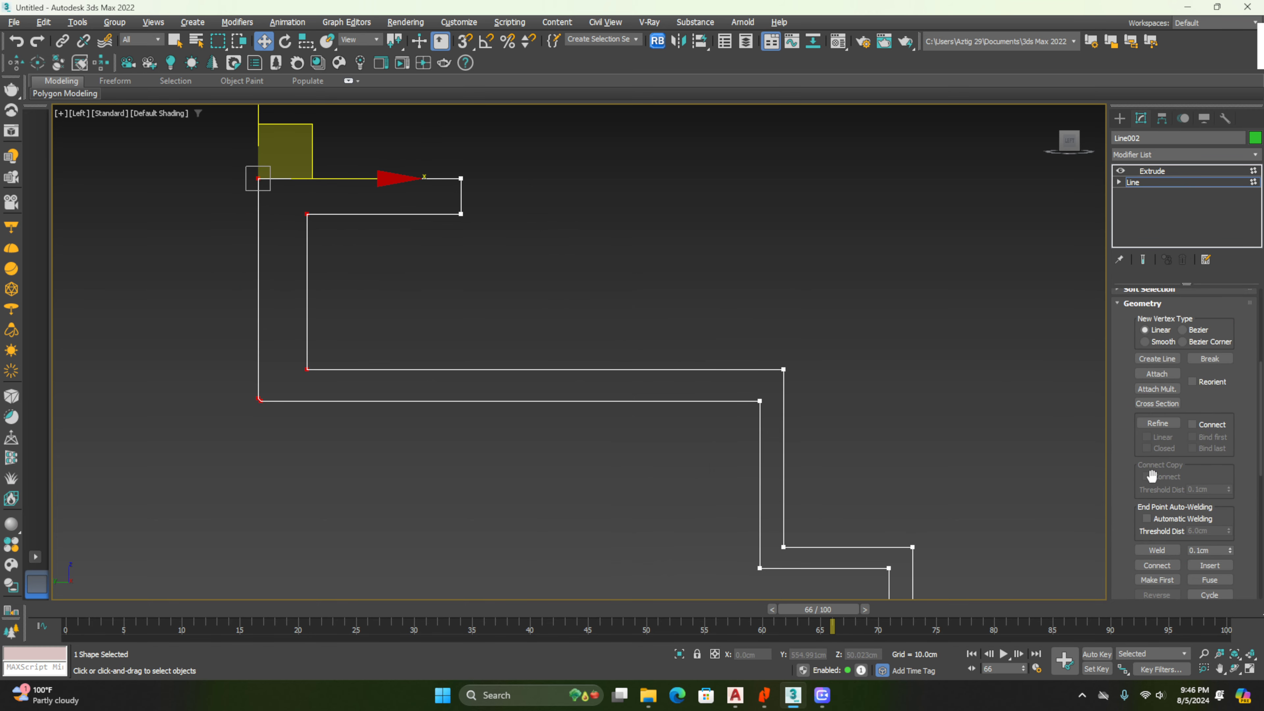
pyautogui.click(1168, 506)
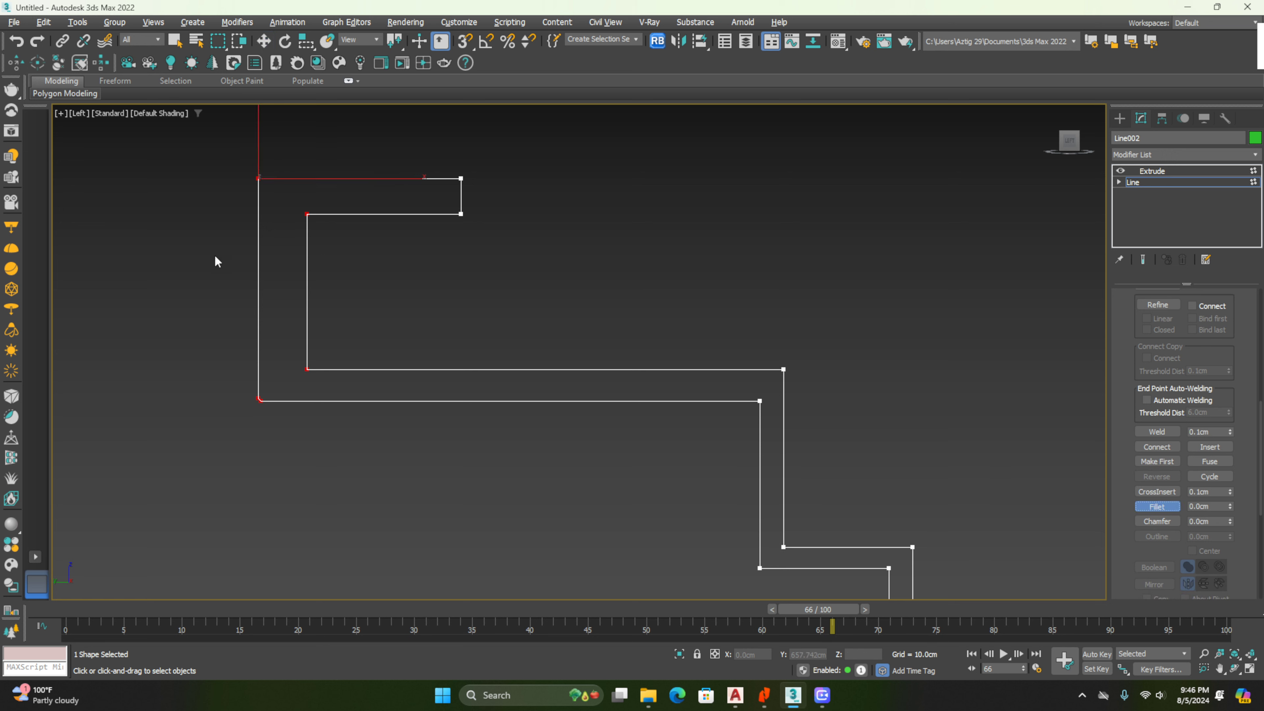
pyautogui.moveTo(260, 176); pyautogui.dragTo(266, 159)
pyautogui.moveTo(301, 114); pyautogui.dragTo(273, 77)
pyautogui.scroll(5, 289, 374)
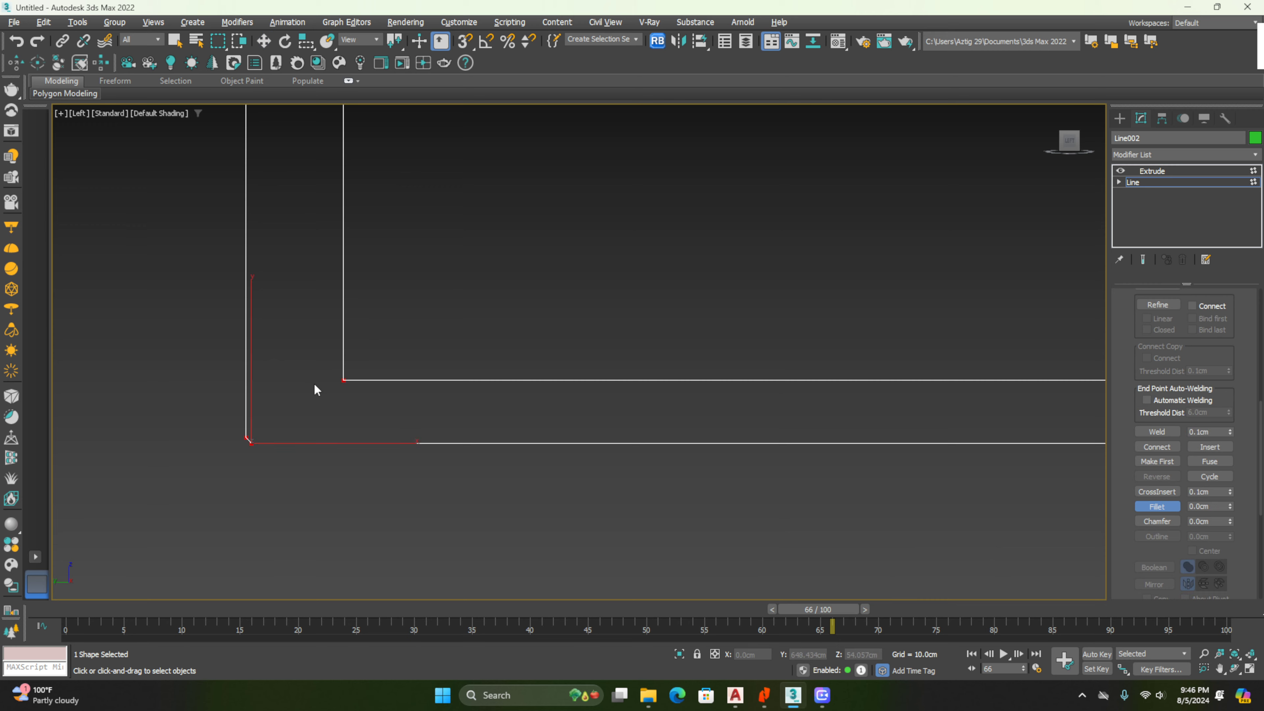
pyautogui.moveTo(344, 380); pyautogui.dragTo(331, 329)
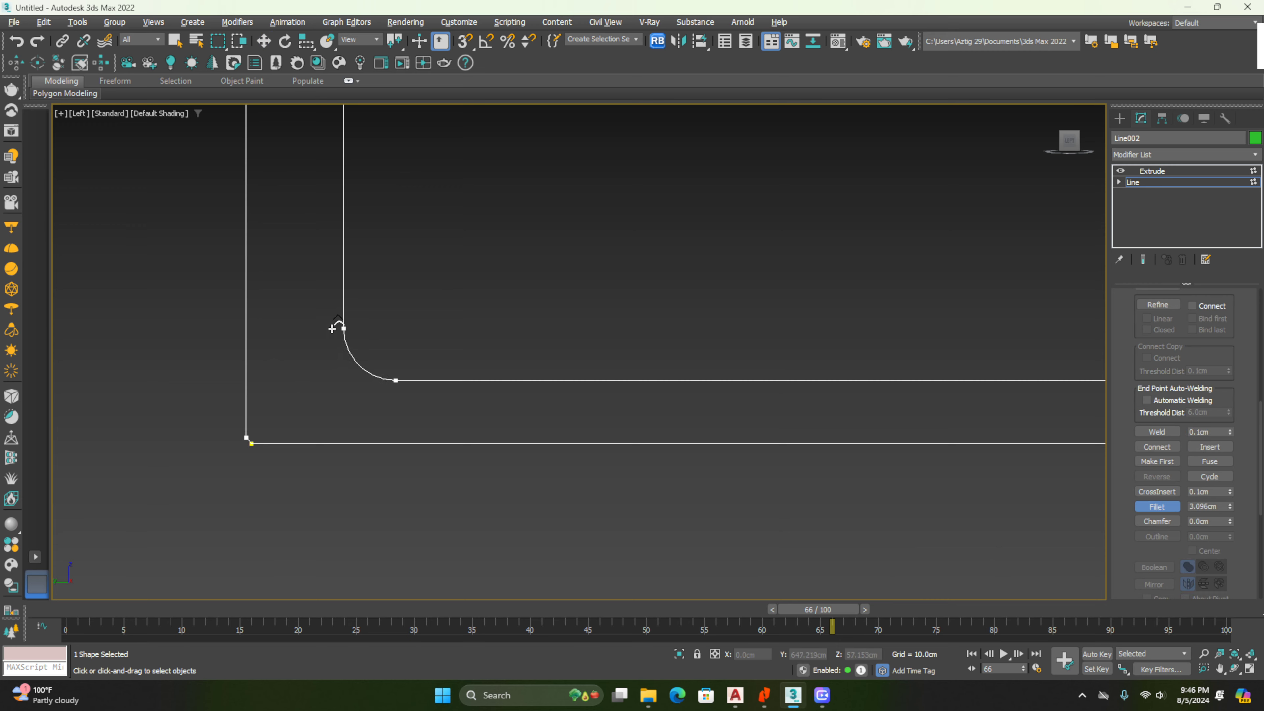
# Fillet the remaining corners along the copied seat profile, including the armrest, the seat edge, the front ledge and the lower tip
pyautogui.scroll(-7, 429, 401)
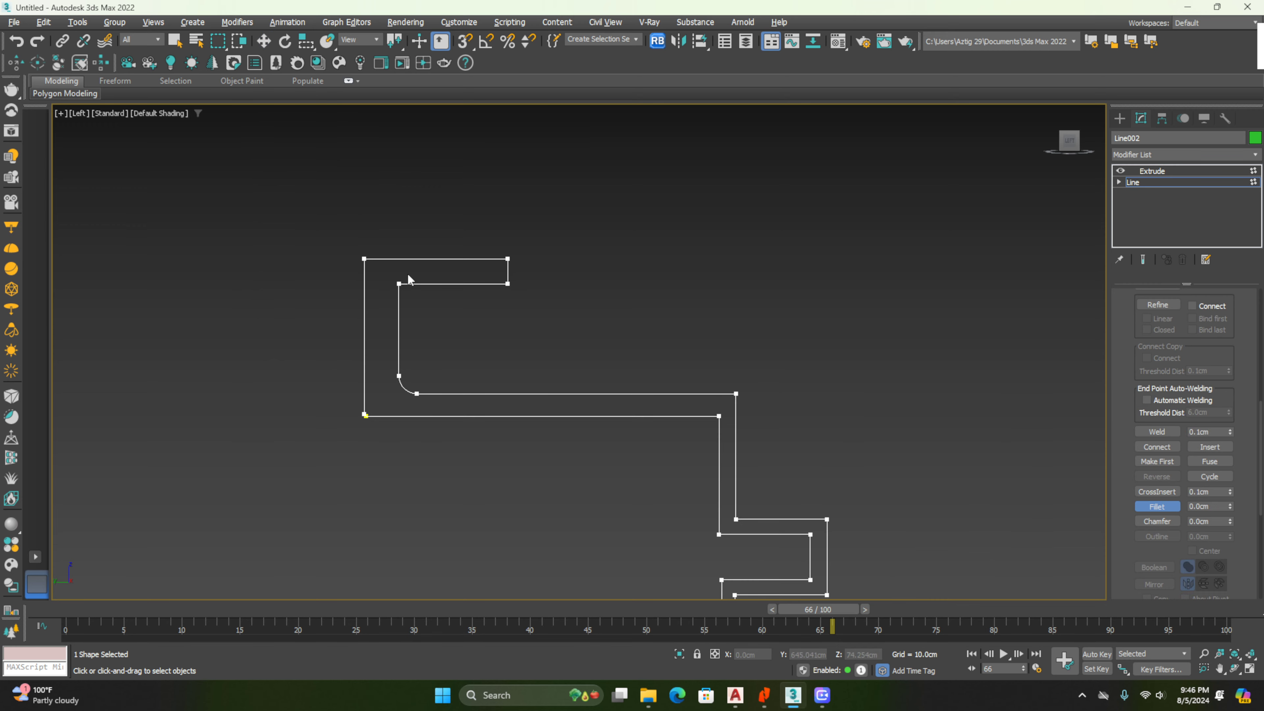
pyautogui.moveTo(396, 284); pyautogui.dragTo(379, 225)
pyautogui.moveTo(736, 394); pyautogui.dragTo(728, 372)
pyautogui.moveTo(816, 470); pyautogui.dragTo(712, 481, button='middle')
pyautogui.moveTo(556, 373); pyautogui.dragTo(585, 378)
pyautogui.moveTo(537, 546); pyautogui.dragTo(582, 580)
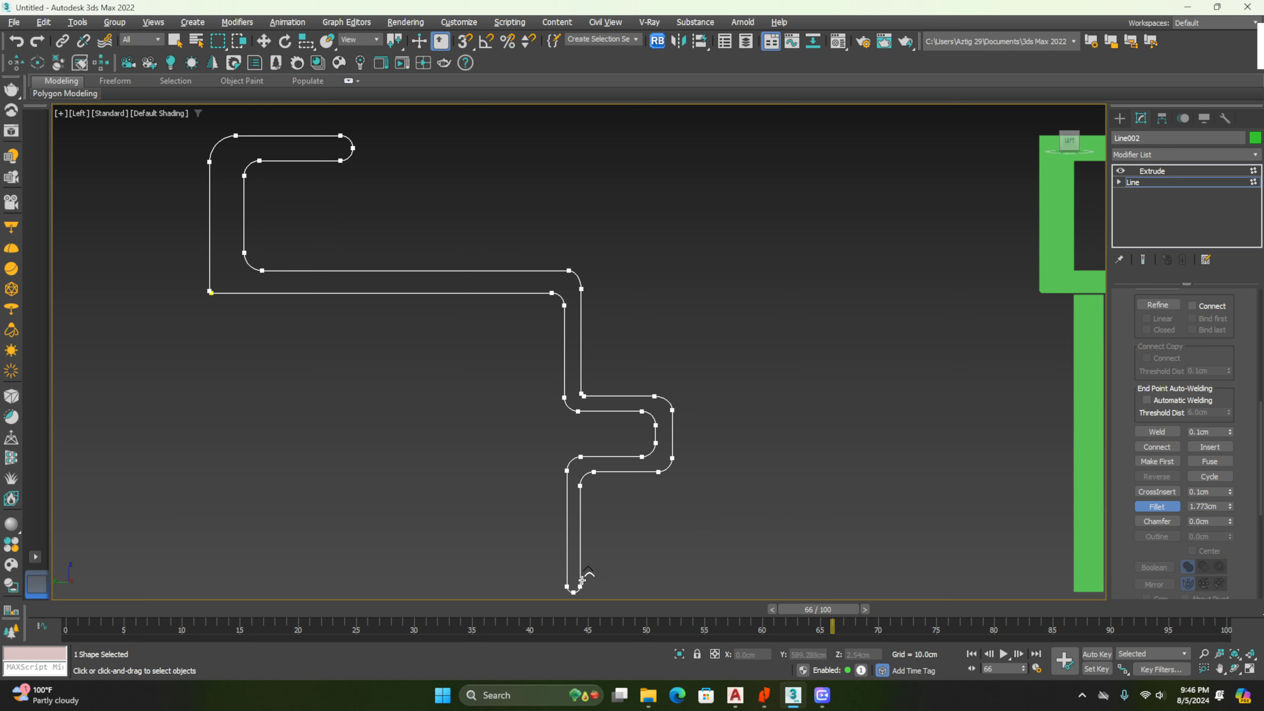
# Return to the copy's Extrude level and show the rounded piece in the Perspective view with nothing selected
pyautogui.click(1149, 174)
pyautogui.press('w')
pyautogui.scroll(-2, 638, 278)
pyautogui.press('p')
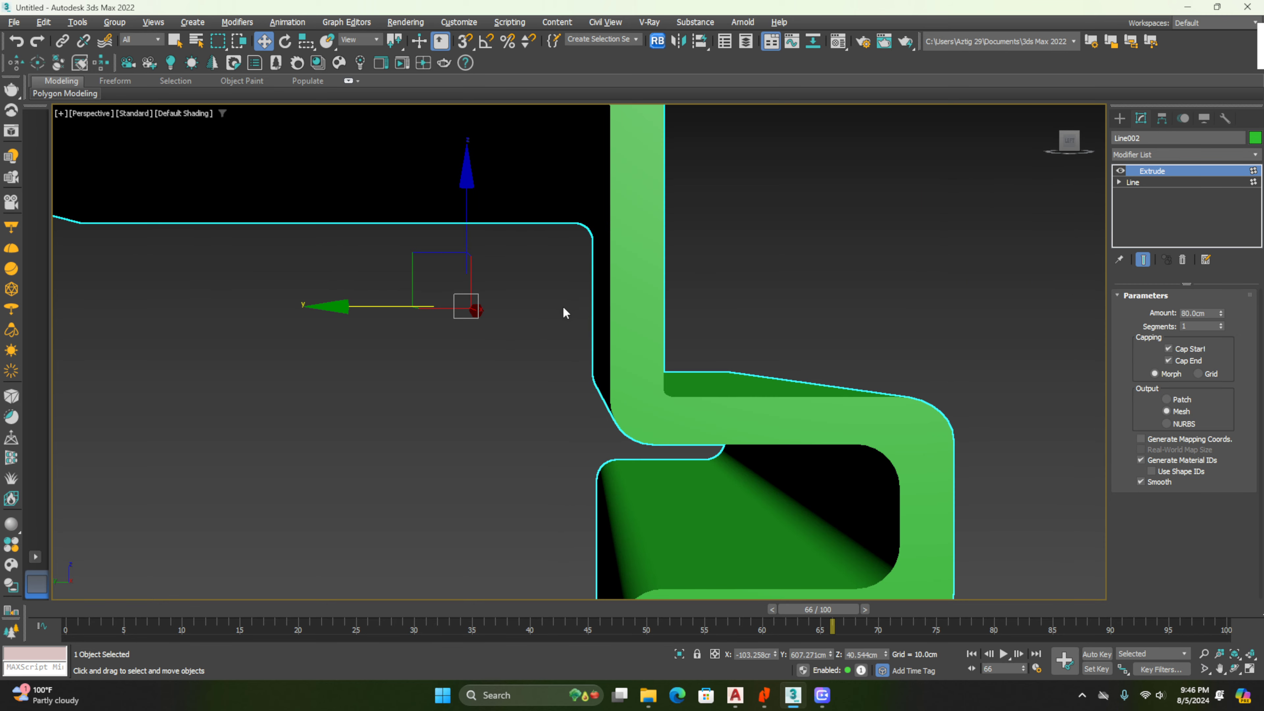
pyautogui.scroll(-5, 587, 311)
pyautogui.keyDown('alt'); pyautogui.moveTo(617, 314); pyautogui.dragTo(573, 356, button='middle'); pyautogui.keyUp('alt')
pyautogui.click(667, 285)
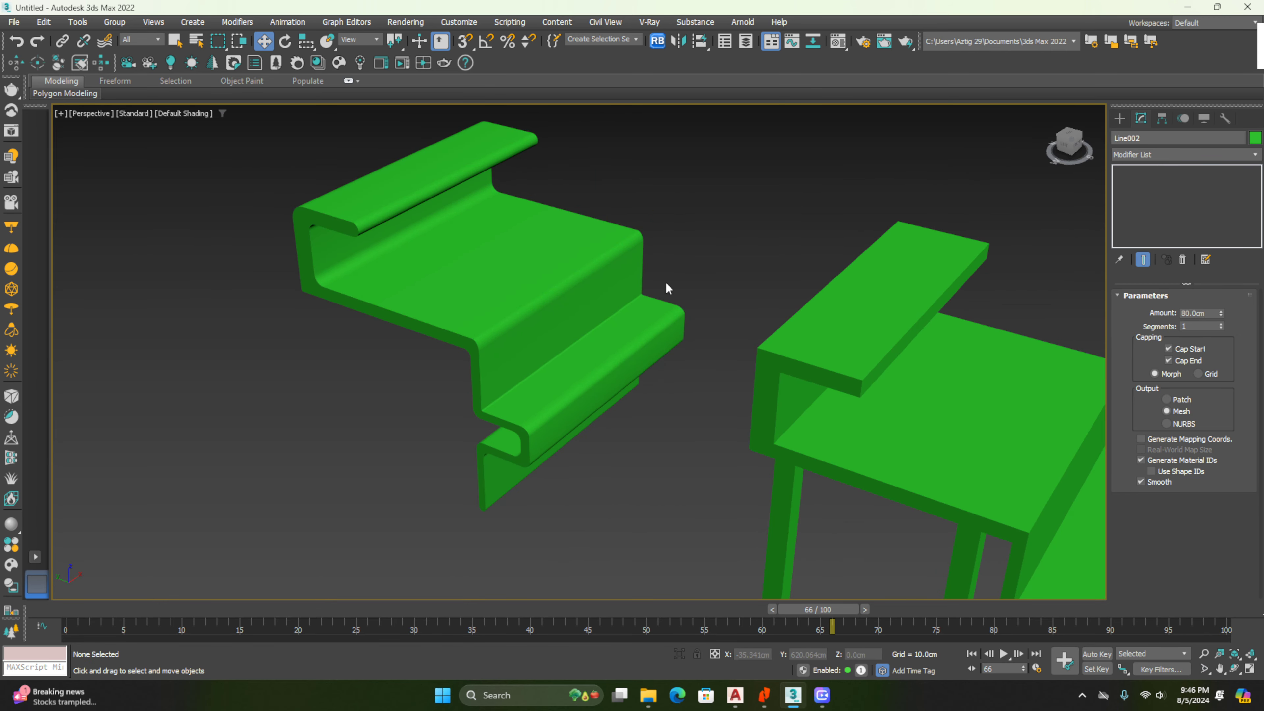
# Examine the rounded copy beside the sharp-cornered seat in the Perspective, Front and Left views
pyautogui.scroll(-3, 666, 284)
pyautogui.click(558, 305)
pyautogui.moveTo(559, 304); pyautogui.dragTo(405, 297, button='middle')
pyautogui.keyDown('alt'); pyautogui.moveTo(404, 297); pyautogui.dragTo(449, 262, button='middle'); pyautogui.keyUp('alt')
pyautogui.scroll(-1, 473, 258)
pyautogui.scroll(4, 642, 224)
pyautogui.click(651, 232)
pyautogui.press('f')
pyautogui.scroll(-5, 626, 266)
pyautogui.press('l')
pyautogui.scroll(4, 617, 374)
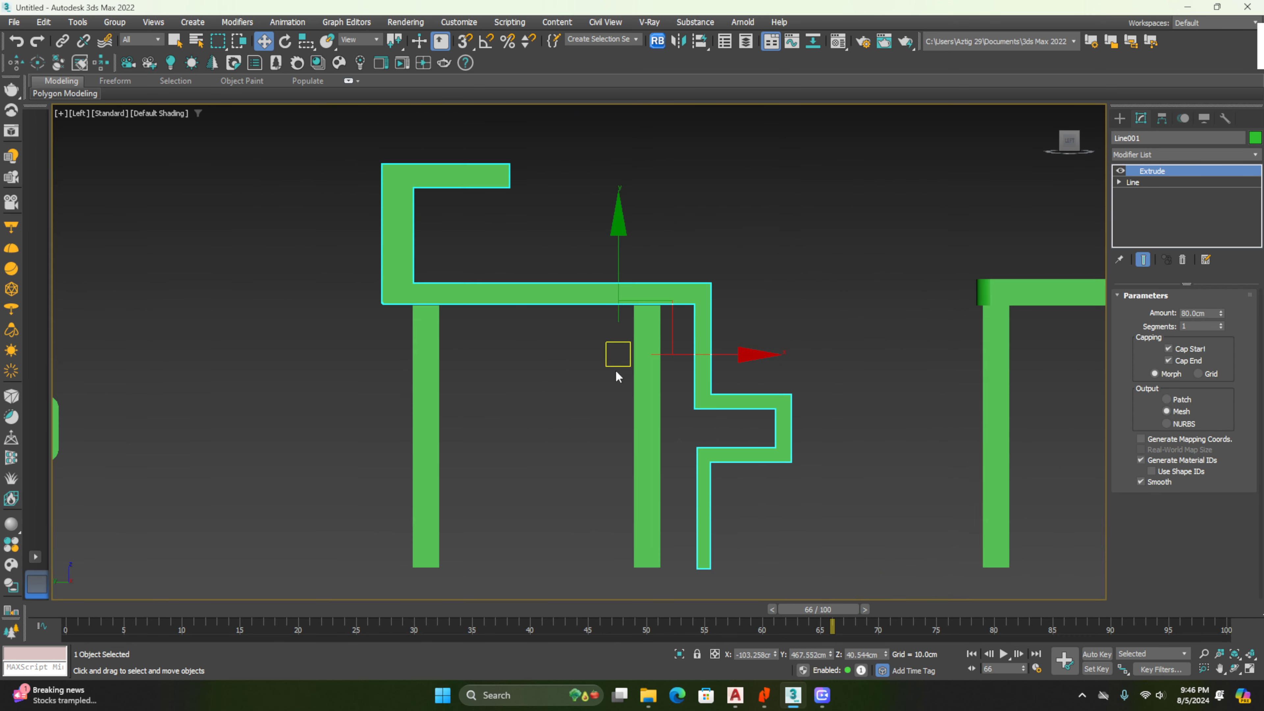
# Select the table's top and four legs together in the Left view
pyautogui.scroll(-5, 617, 373)
pyautogui.click(853, 318)
pyautogui.moveTo(744, 294); pyautogui.dragTo(561, 263, button='middle')
pyautogui.click(600, 313)
pyautogui.moveTo(537, 263); pyautogui.dragTo(706, 354)
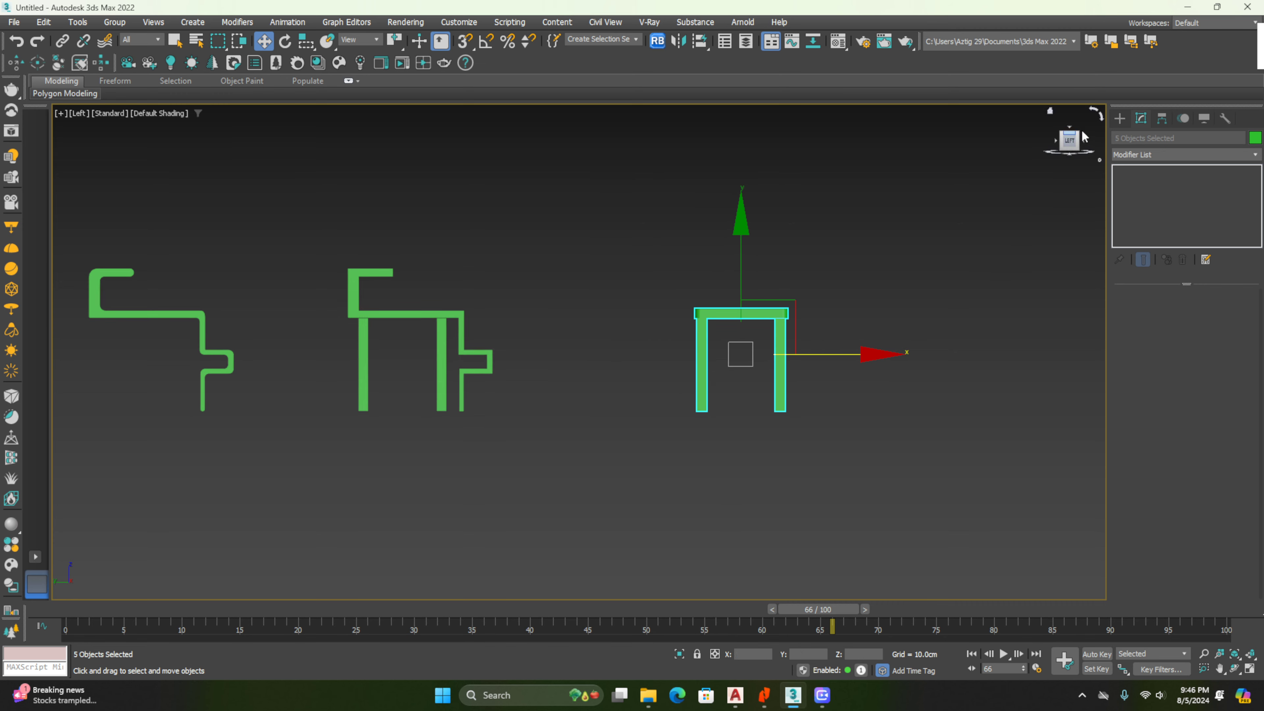
# Start a Line around the table in the Left view, drawing the floor, the inner left wall and the two inner roof slopes
pyautogui.click(1120, 118)
pyautogui.click(1148, 222)
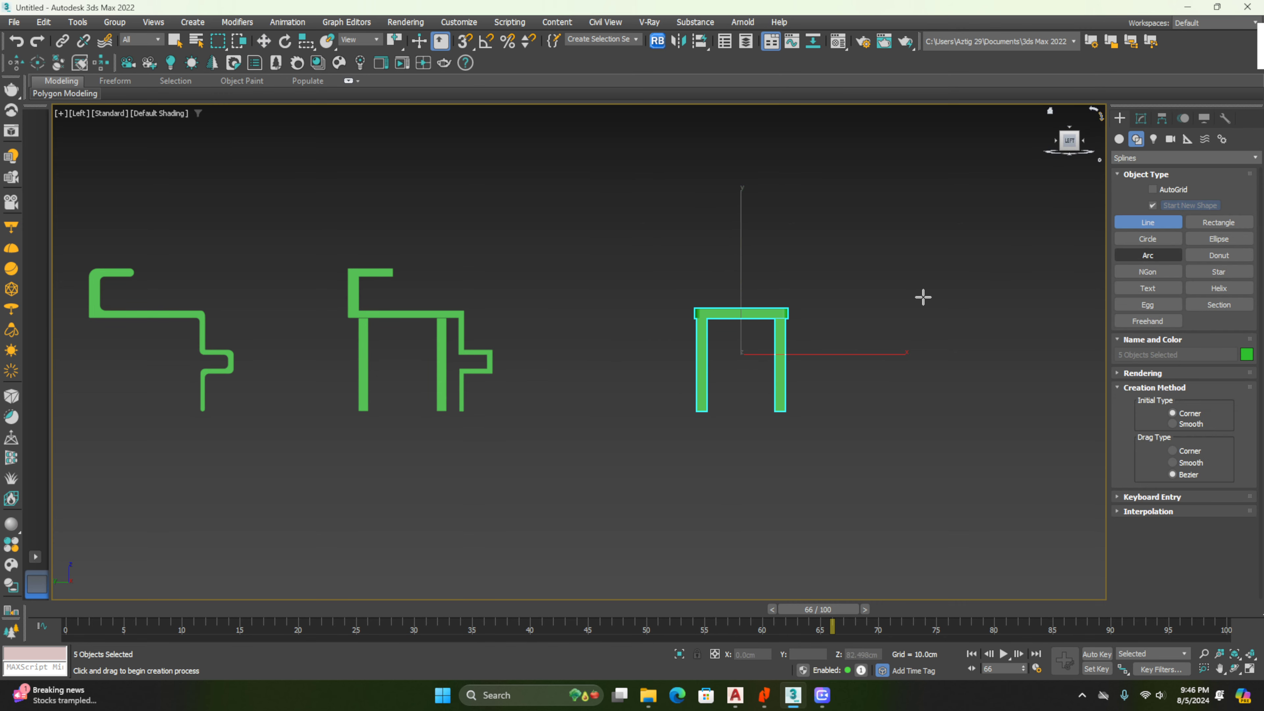
pyautogui.moveTo(863, 356); pyautogui.dragTo(666, 420, button='middle')
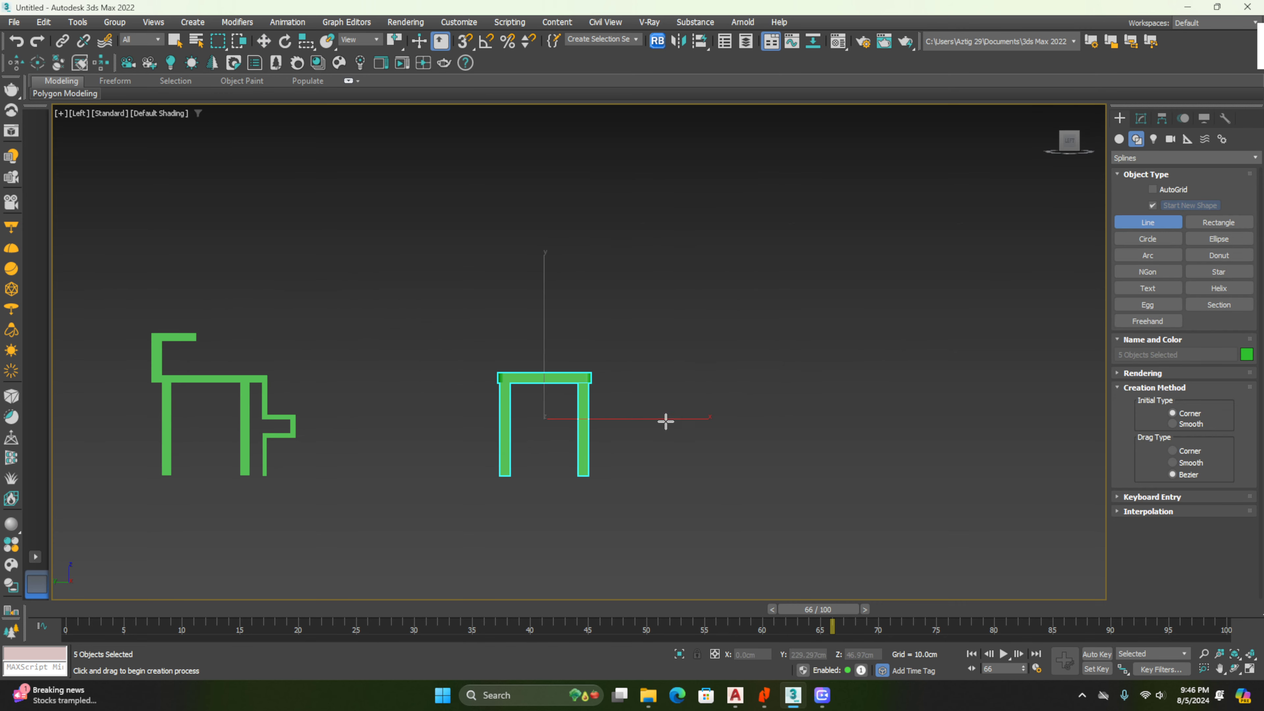
pyautogui.click(693, 478)
pyautogui.click(439, 478)
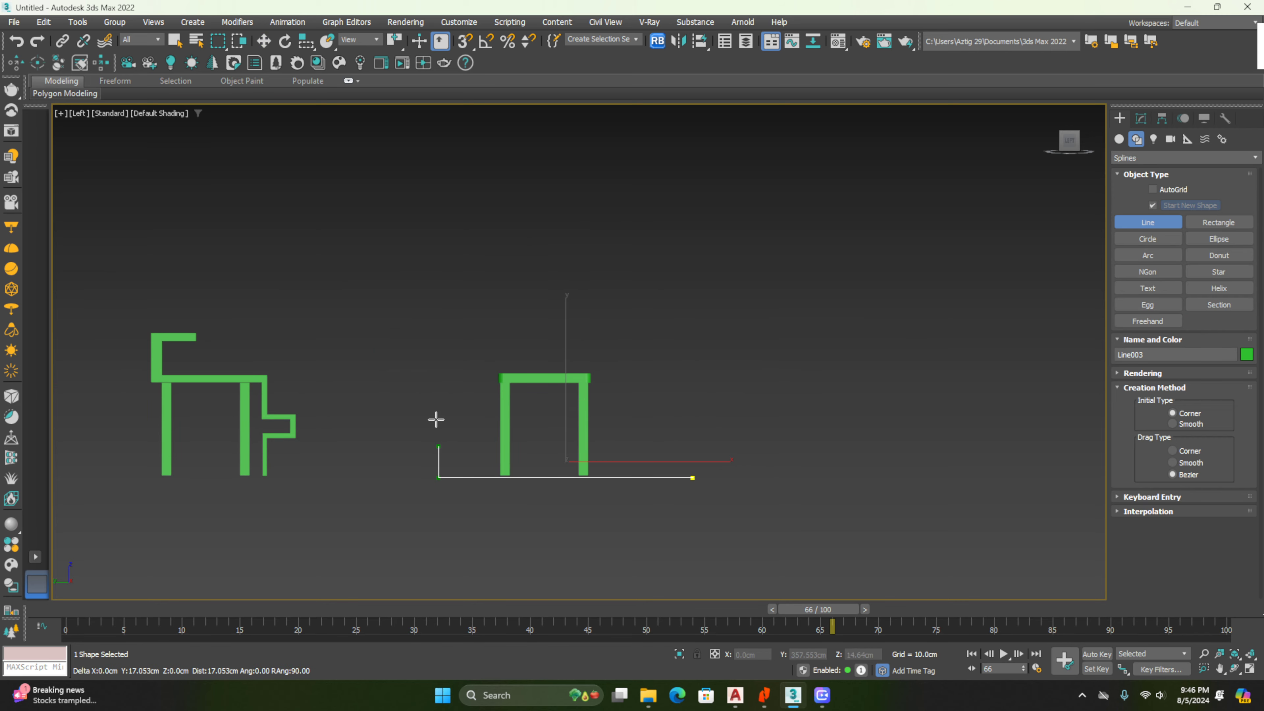
pyautogui.click(438, 324)
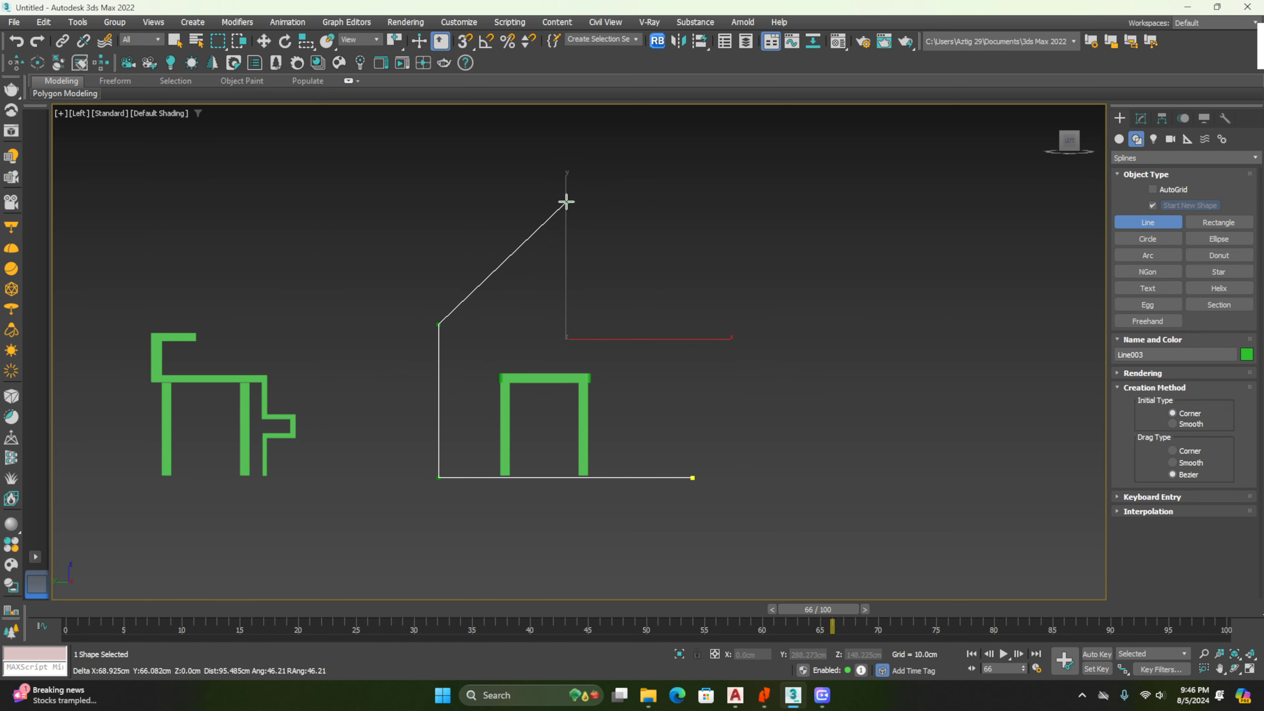
pyautogui.click(632, 178)
pyautogui.click(738, 279)
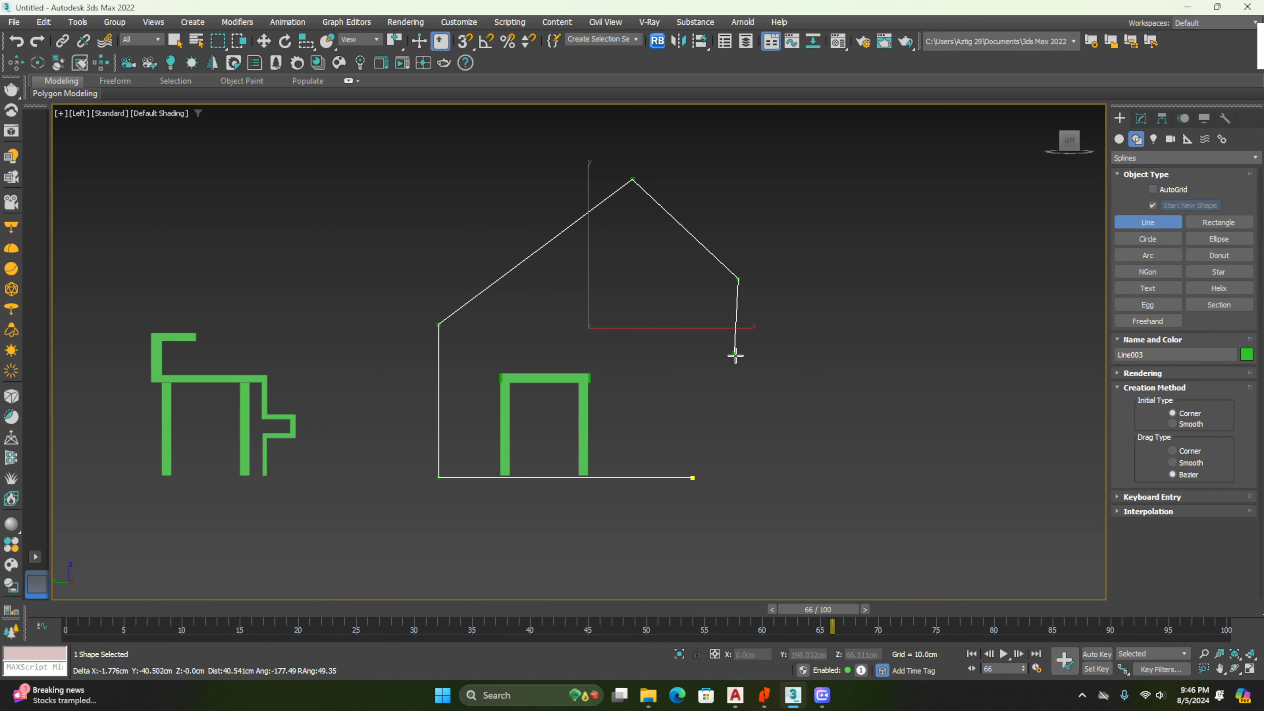
# Continue the house outline with straight segments for the inner right wall, an inward-projecting bench, its foot and the outer right wall
pyautogui.keyDown('shift'); pyautogui.click(733, 386); pyautogui.keyUp('shift')
pyautogui.keyDown('shift'); pyautogui.click(634, 387); pyautogui.keyUp('shift')
pyautogui.keyDown('shift'); pyautogui.click(631, 436); pyautogui.keyUp('shift')
pyautogui.keyDown('shift'); pyautogui.click(745, 428); pyautogui.keyUp('shift')
pyautogui.keyDown('shift'); pyautogui.click(742, 474); pyautogui.keyUp('shift')
pyautogui.keyDown('shift'); pyautogui.click(802, 478); pyautogui.keyUp('shift')
pyautogui.keyDown('shift'); pyautogui.click(811, 287); pyautogui.keyUp('shift')
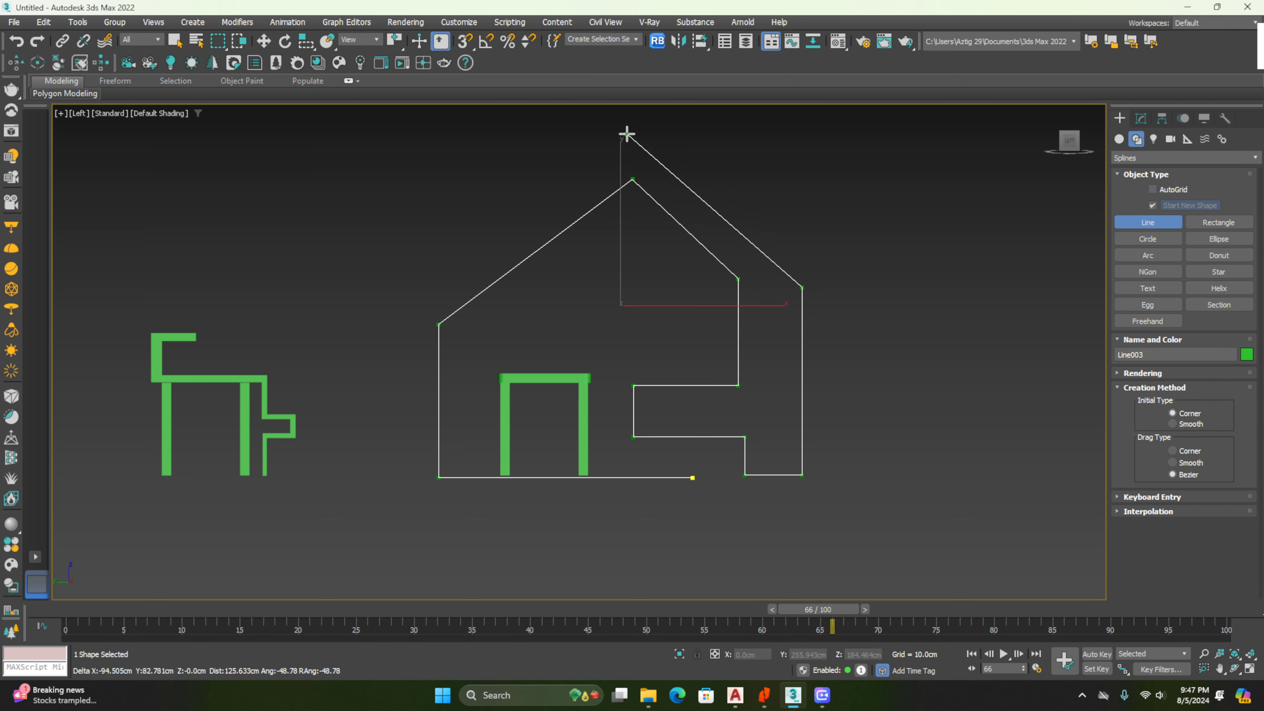
# Add the outer roof slopes, a rectangular chimney on the left slope and the start of the outer left wall to the outline
pyautogui.keyDown('shift'); pyautogui.click(518, 242); pyautogui.keyUp('shift')
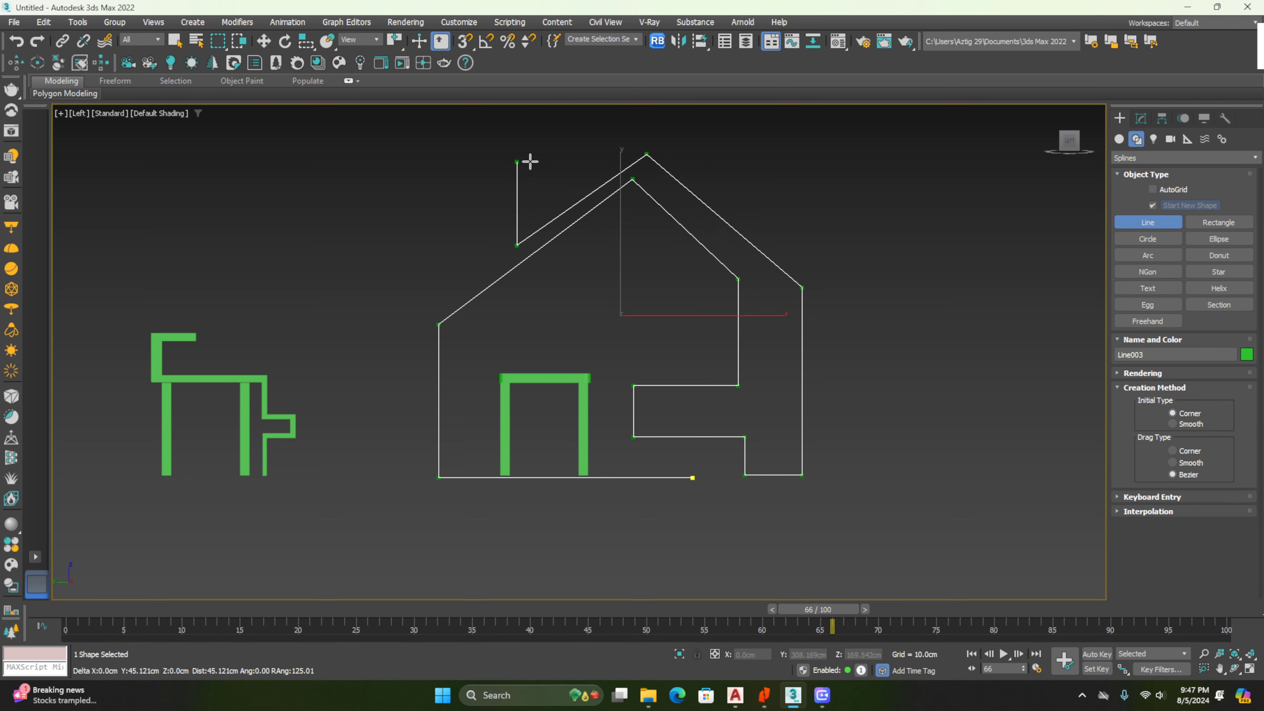
pyautogui.keyDown('shift'); pyautogui.click(446, 161); pyautogui.keyUp('shift')
pyautogui.keyDown('shift'); pyautogui.click(445, 287); pyautogui.keyUp('shift')
pyautogui.click(399, 324)
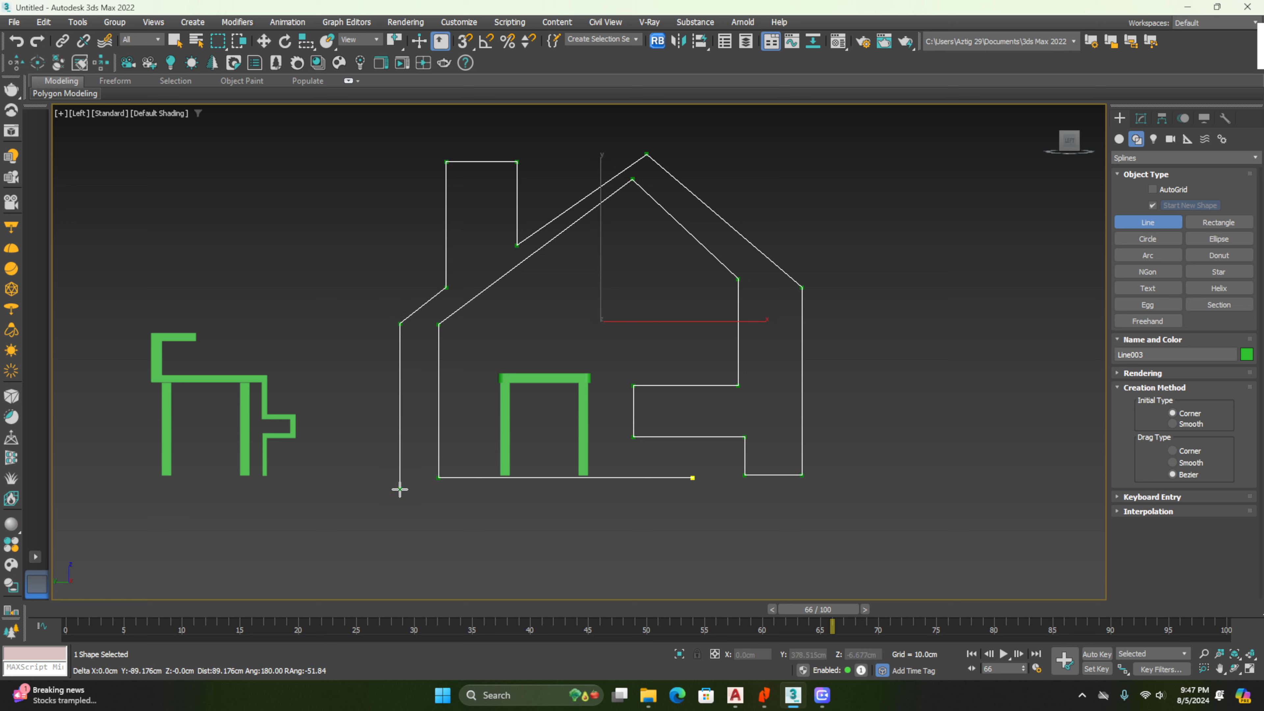
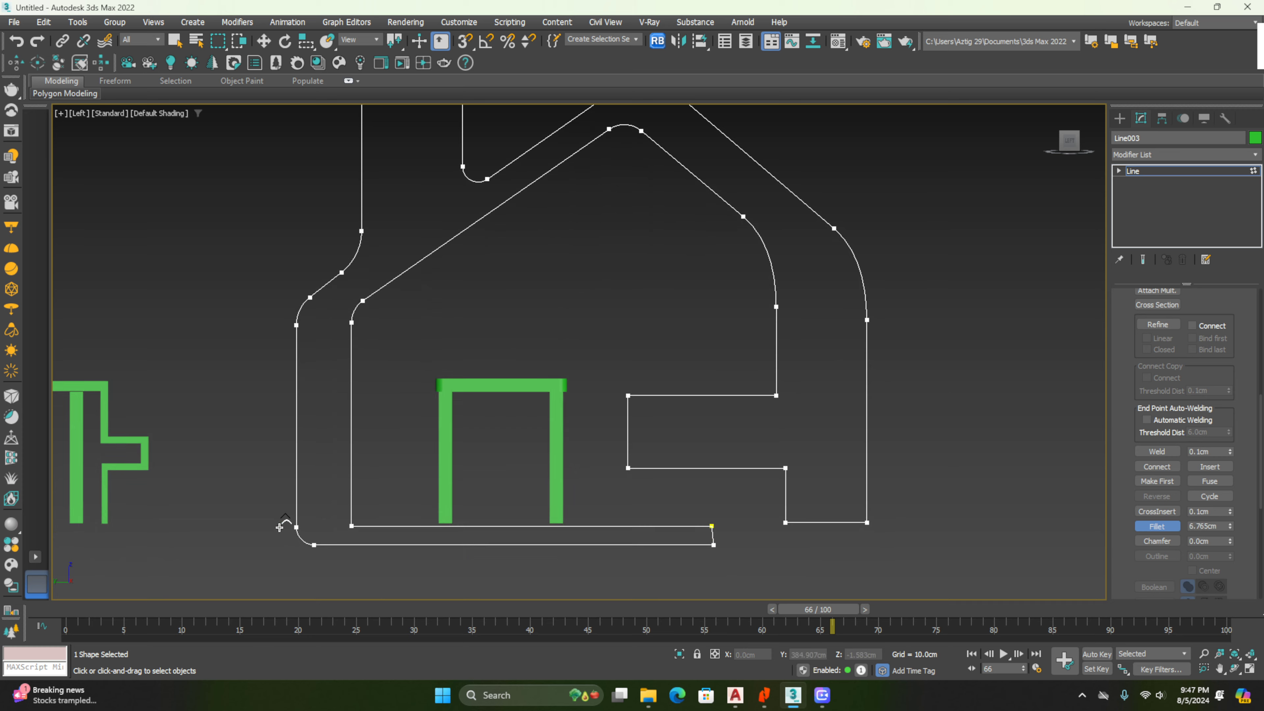
# Fillet the inner floor corner, the bench corners and the corners of the foot beneath the bench in the house outline
pyautogui.moveTo(353, 523); pyautogui.dragTo(345, 490)
pyautogui.moveTo(799, 538); pyautogui.dragTo(813, 502, button='middle')
pyautogui.moveTo(601, 298); pyautogui.dragTo(601, 298)
pyautogui.moveTo(643, 359)
pyautogui.mouseDown()
pyautogui.moveTo(660, 330)
pyautogui.moveTo(644, 359)
pyautogui.moveTo(644, 348)
pyautogui.mouseUp()
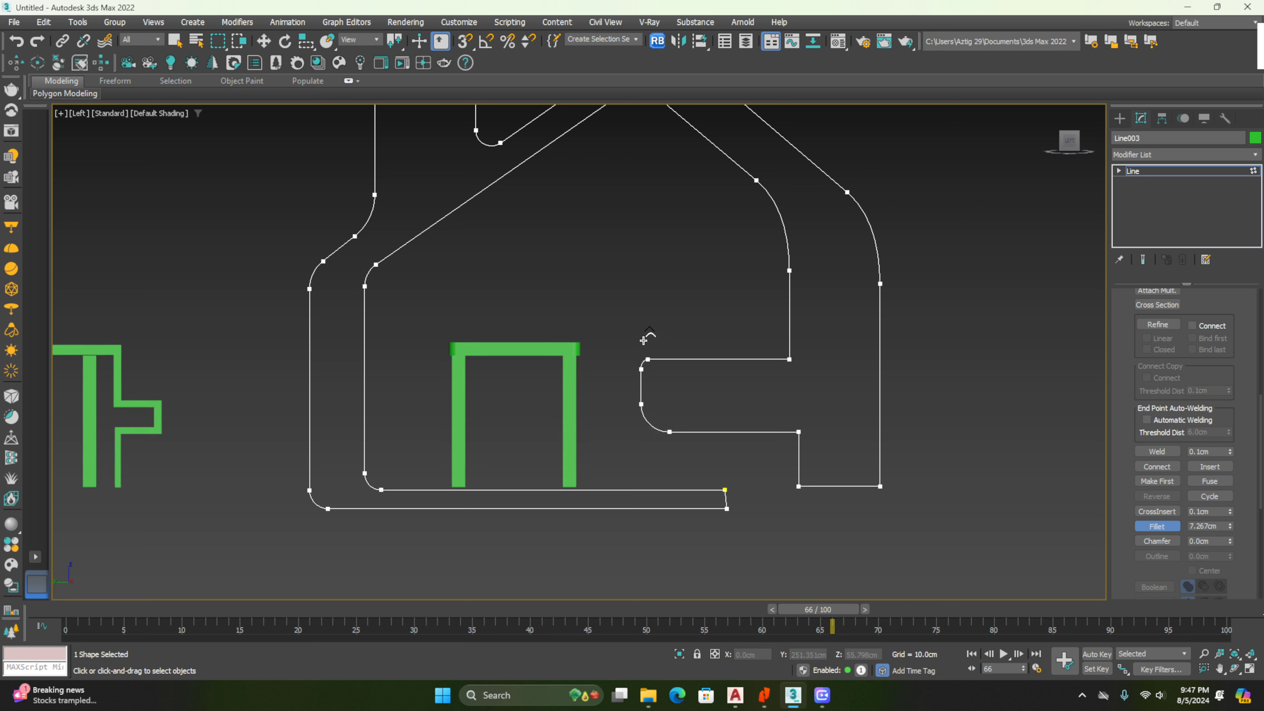
pyautogui.moveTo(816, 486); pyautogui.dragTo(800, 409)
pyautogui.scroll(-5, 754, 412)
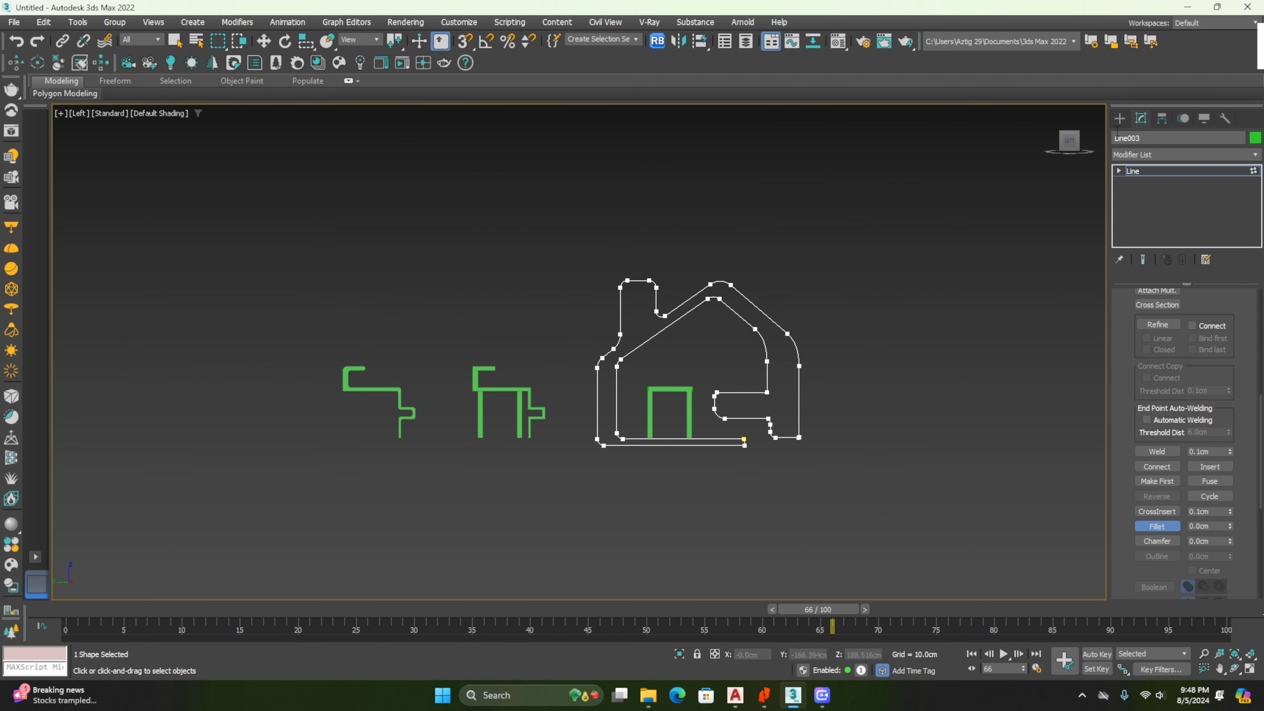
# Apply an Extrude modifier to the house outline with an amount of 62 cm
pyautogui.click(1119, 119)
pyautogui.keyDown('alt'); pyautogui.moveTo(715, 344); pyautogui.dragTo(634, 390, button='middle'); pyautogui.keyUp('alt')
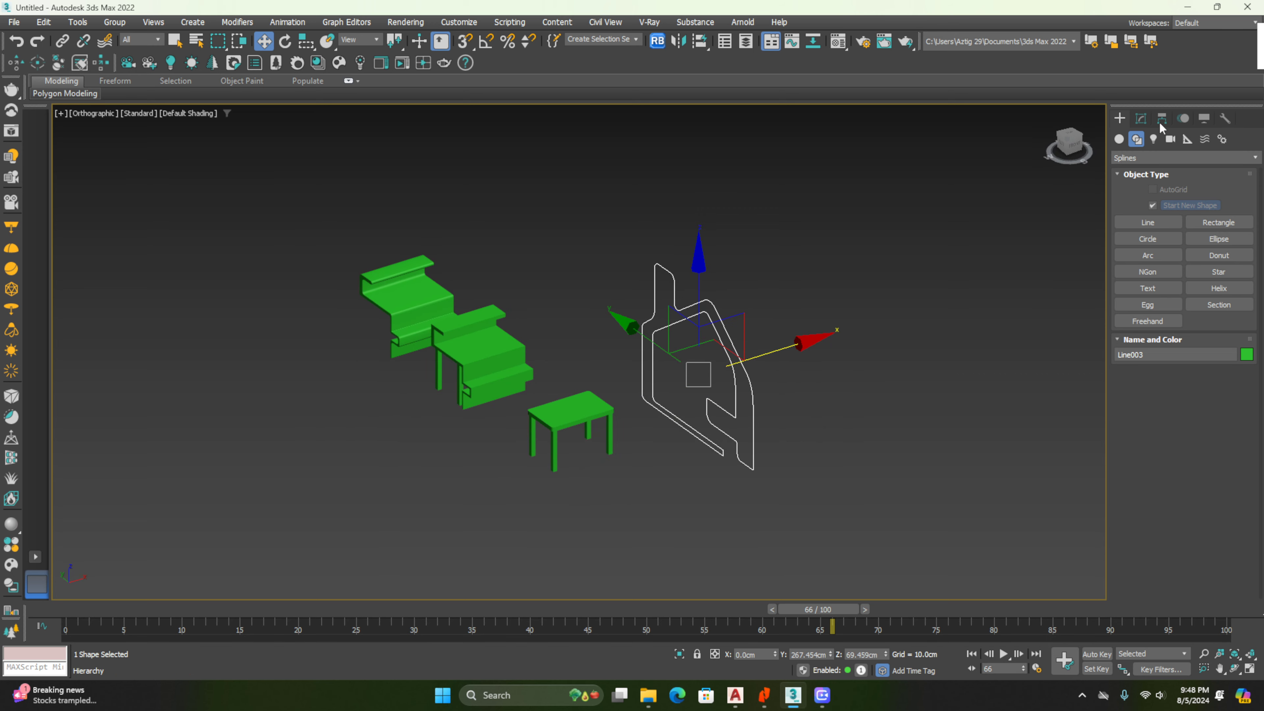
pyautogui.click(1143, 119)
pyautogui.click(1236, 155)
pyautogui.scroll(-10, 1184, 167)
pyautogui.click(1185, 167)
pyautogui.moveTo(1221, 313); pyautogui.dragTo(1221, 239)
pyautogui.scroll(3, 708, 376)
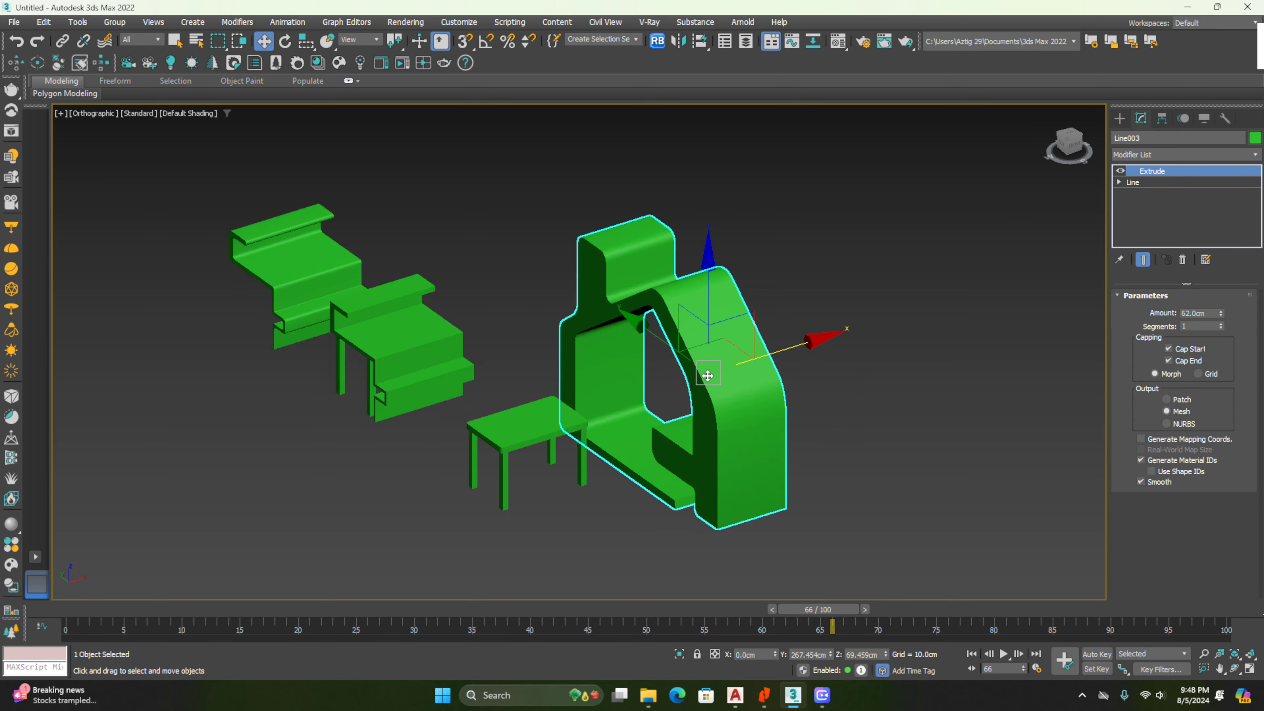
# Clone the extruded house as a single copy along the X axis, to an X position of about -67.61 cm
pyautogui.scroll(2, 708, 376)
pyautogui.moveTo(760, 355)
pyautogui.keyDown('shift'); pyautogui.mouseDown()
pyautogui.moveTo(647, 389)
pyautogui.moveTo(579, 440)
pyautogui.mouseUp(); pyautogui.keyUp('shift')
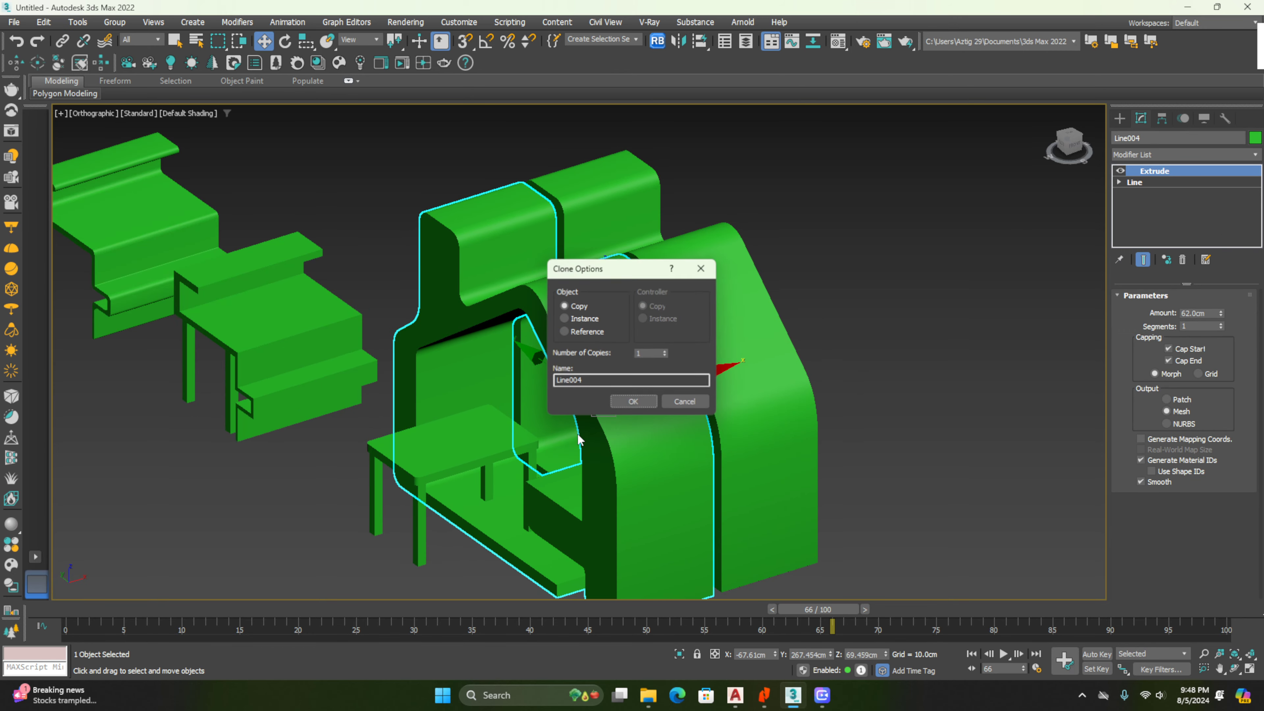
pyautogui.click(633, 402)
# Scale the cloned house down along the X axis into a thin slice in front of the original
pyautogui.press('r')
pyautogui.moveTo(492, 438); pyautogui.dragTo(583, 411)
pyautogui.hotkey('ctrl', 'z')
pyautogui.press('r')
pyautogui.press('r')
pyautogui.press('w')
# Clone the thin slice as a single copy along the X axis, to an X position of about -81.633 cm
pyautogui.keyDown('shift'); pyautogui.moveTo(686, 383); pyautogui.dragTo(663, 398); pyautogui.keyUp('shift')
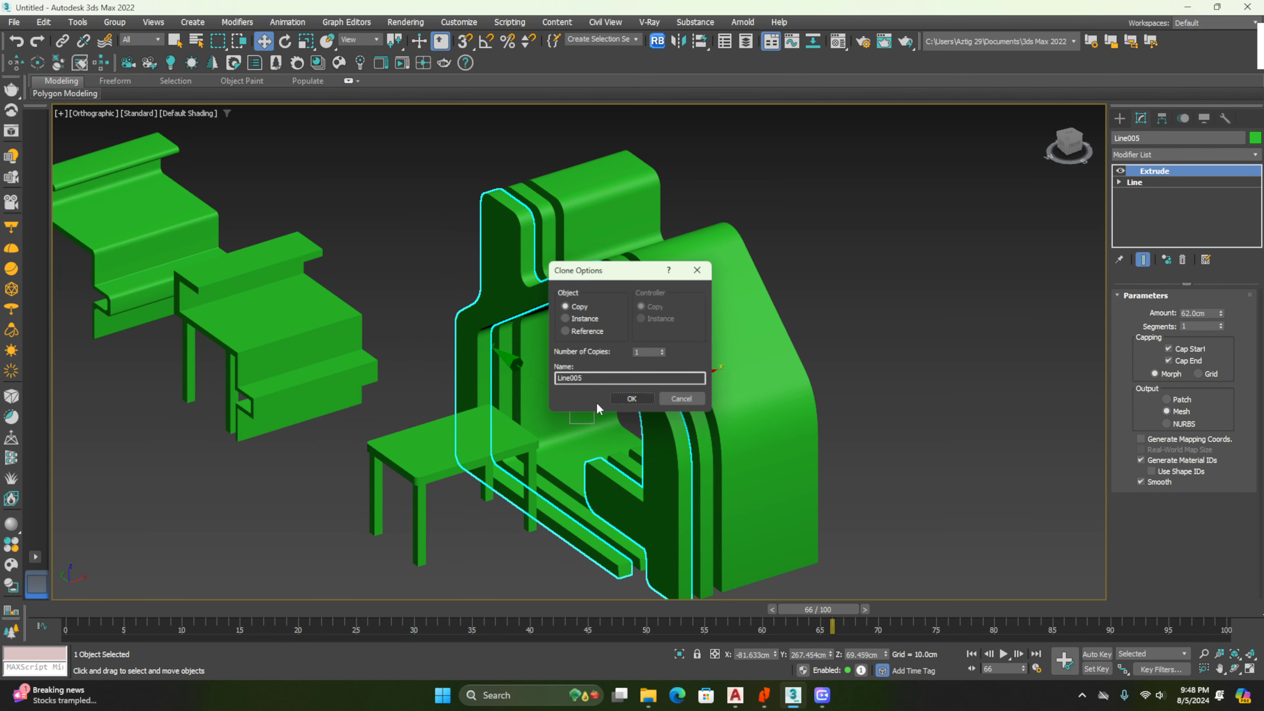
pyautogui.click(636, 403)
pyautogui.scroll(-4, 636, 402)
pyautogui.moveTo(636, 403)
pyautogui.keyDown('alt'); pyautogui.mouseDown(button='middle')
pyautogui.moveTo(675, 417)
pyautogui.moveTo(695, 455)
pyautogui.mouseUp(button='middle'); pyautogui.keyUp('alt')
# Select the table's top and legs and move them along the X axis so the table stands inside the house
pyautogui.click(616, 447)
pyautogui.scroll(4, 616, 447)
pyautogui.keyDown('alt'); pyautogui.moveTo(758, 517); pyautogui.dragTo(792, 486, button='middle'); pyautogui.keyUp('alt')
pyautogui.moveTo(793, 491); pyautogui.dragTo(565, 390)
pyautogui.keyDown('alt'); pyautogui.moveTo(565, 390); pyautogui.dragTo(583, 451, button='middle'); pyautogui.keyUp('alt')
pyautogui.moveTo(562, 441); pyautogui.dragTo(460, 301)
pyautogui.keyDown('alt'); pyautogui.moveTo(460, 301); pyautogui.dragTo(550, 339, button='middle'); pyautogui.keyUp('alt')
pyautogui.click(546, 353)
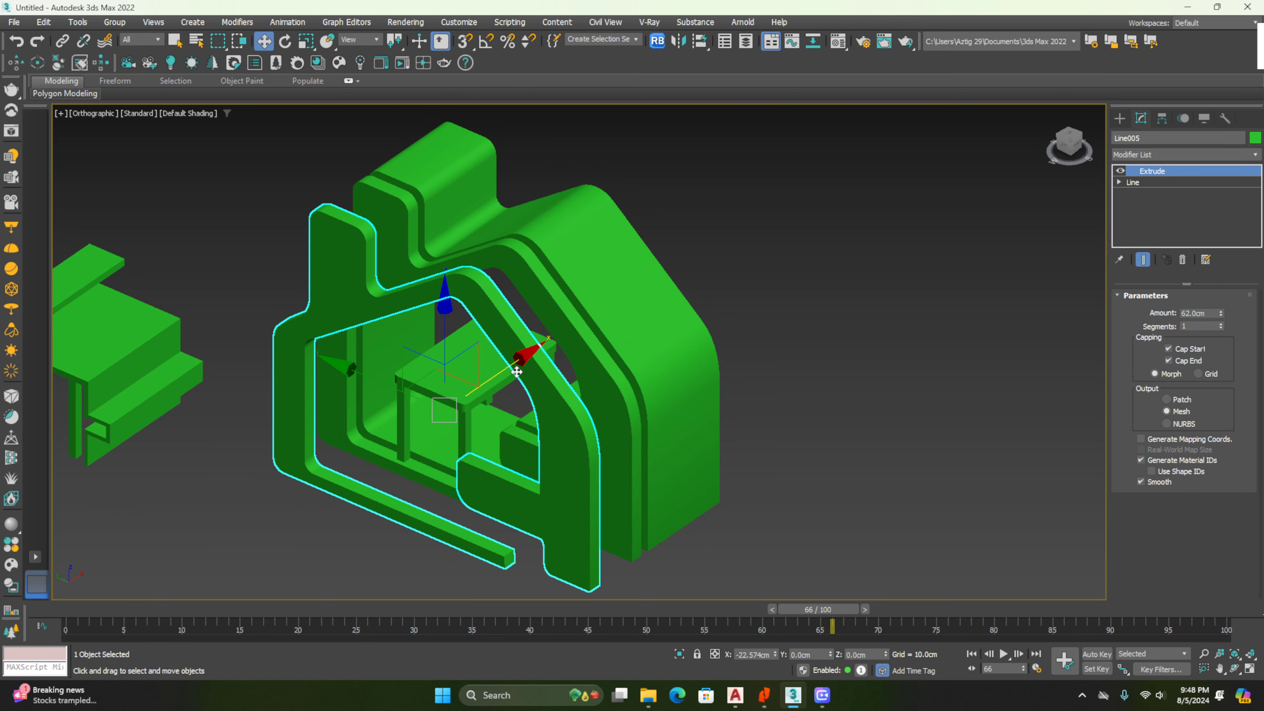
pyautogui.hotkey('ctrl', 'z')
pyautogui.moveTo(530, 367); pyautogui.dragTo(504, 391)
pyautogui.keyDown('alt'); pyautogui.moveTo(503, 391); pyautogui.dragTo(700, 299, button='middle'); pyautogui.keyUp('alt')
pyautogui.press('p')
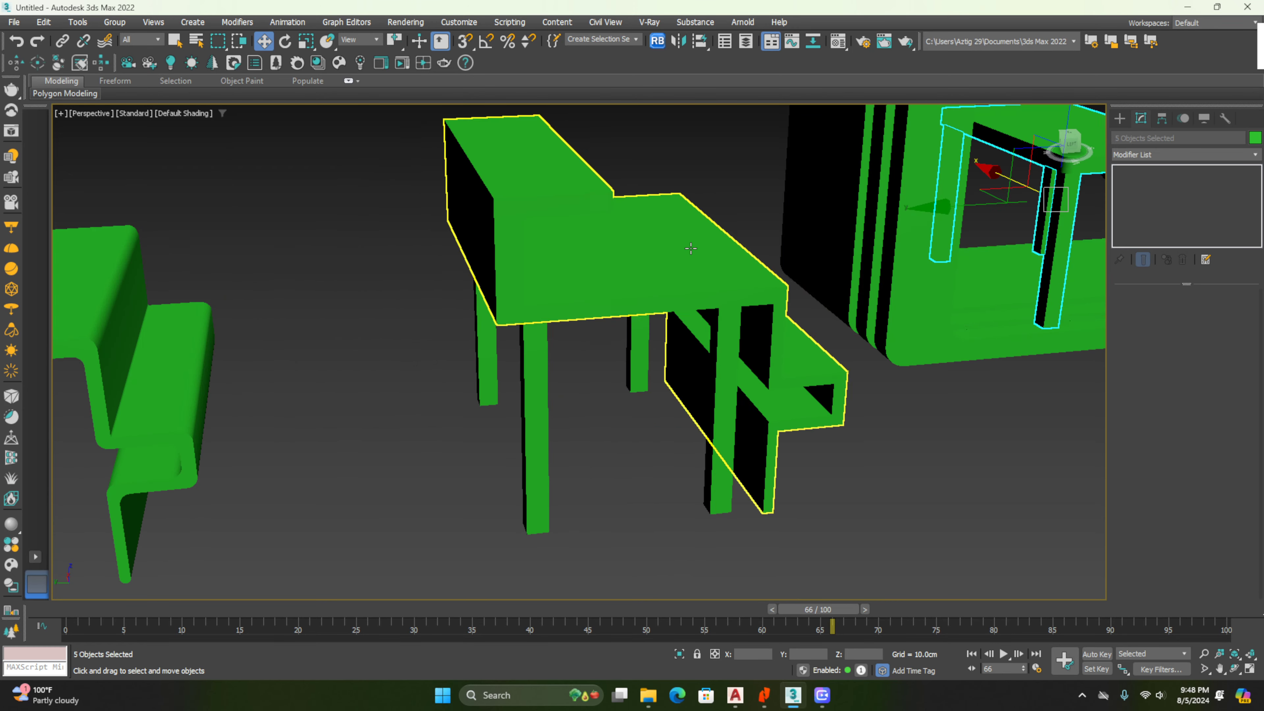
pyautogui.scroll(-5, 694, 253)
pyautogui.moveTo(809, 266); pyautogui.dragTo(678, 371, button='middle')
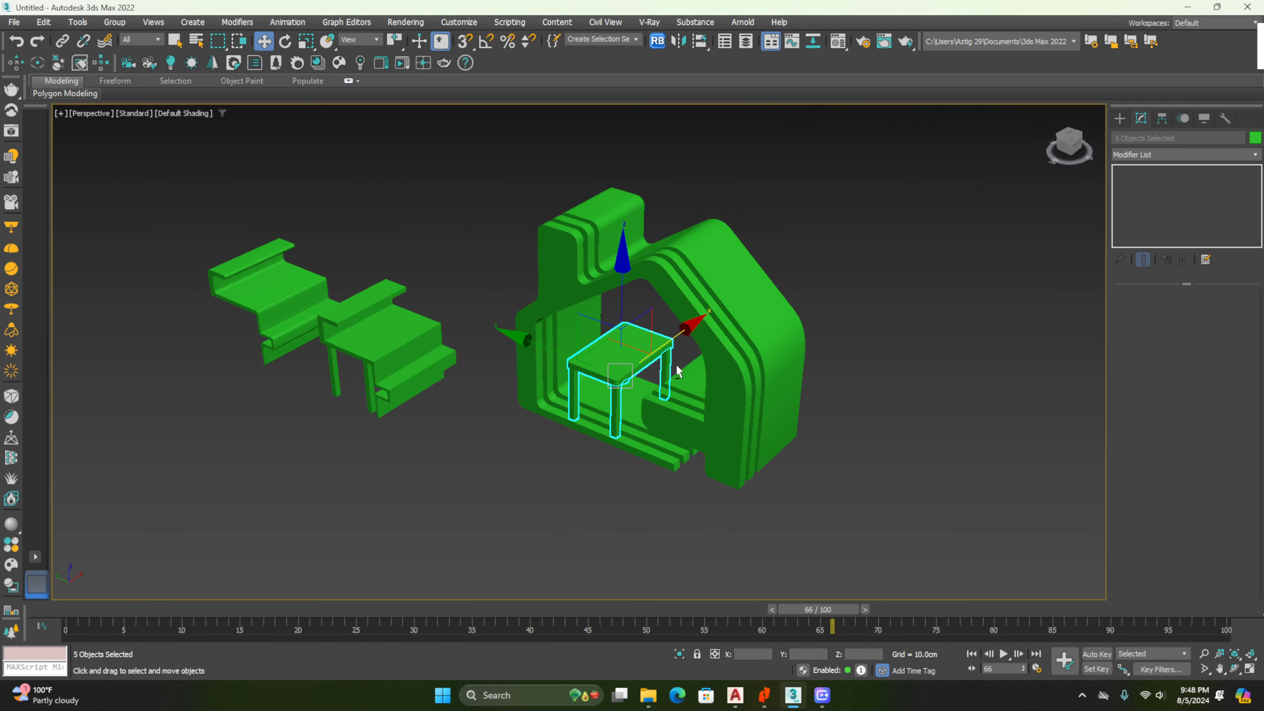
# Create a Text spline with AutoGrid enabled on the front face of the house, near the base of the chimney
pyautogui.click(1119, 120)
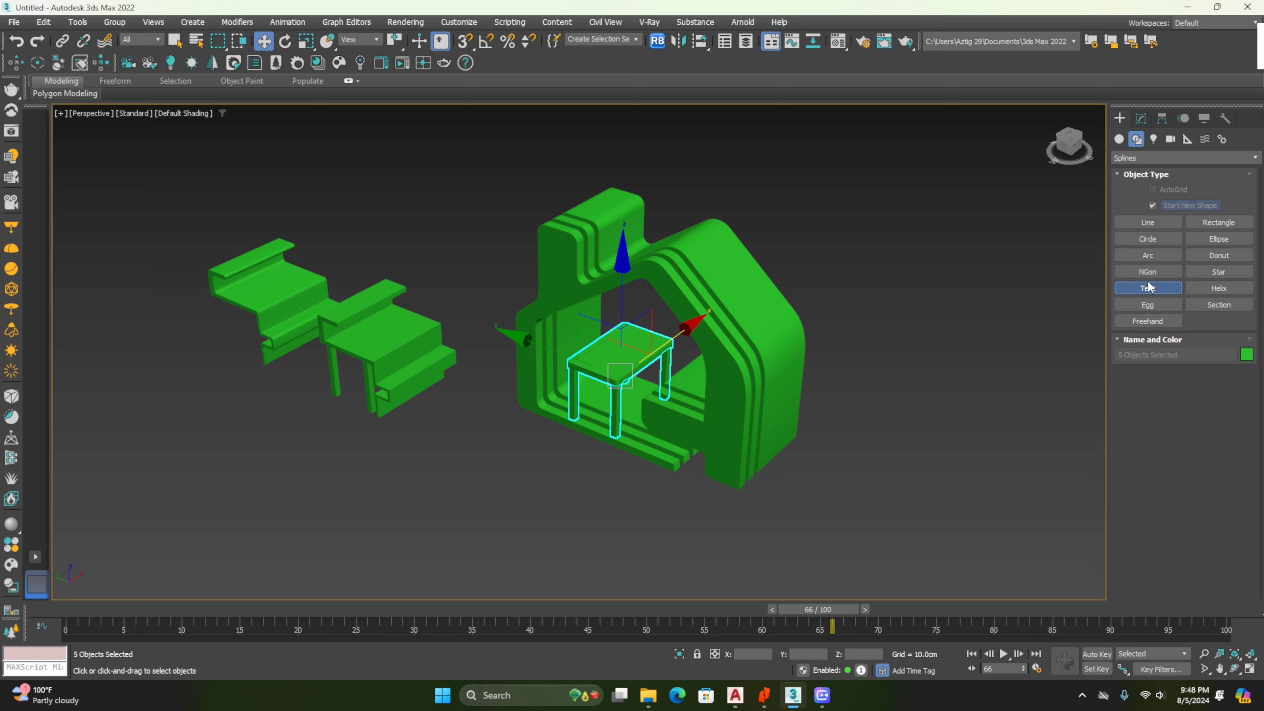
pyautogui.click(1160, 289)
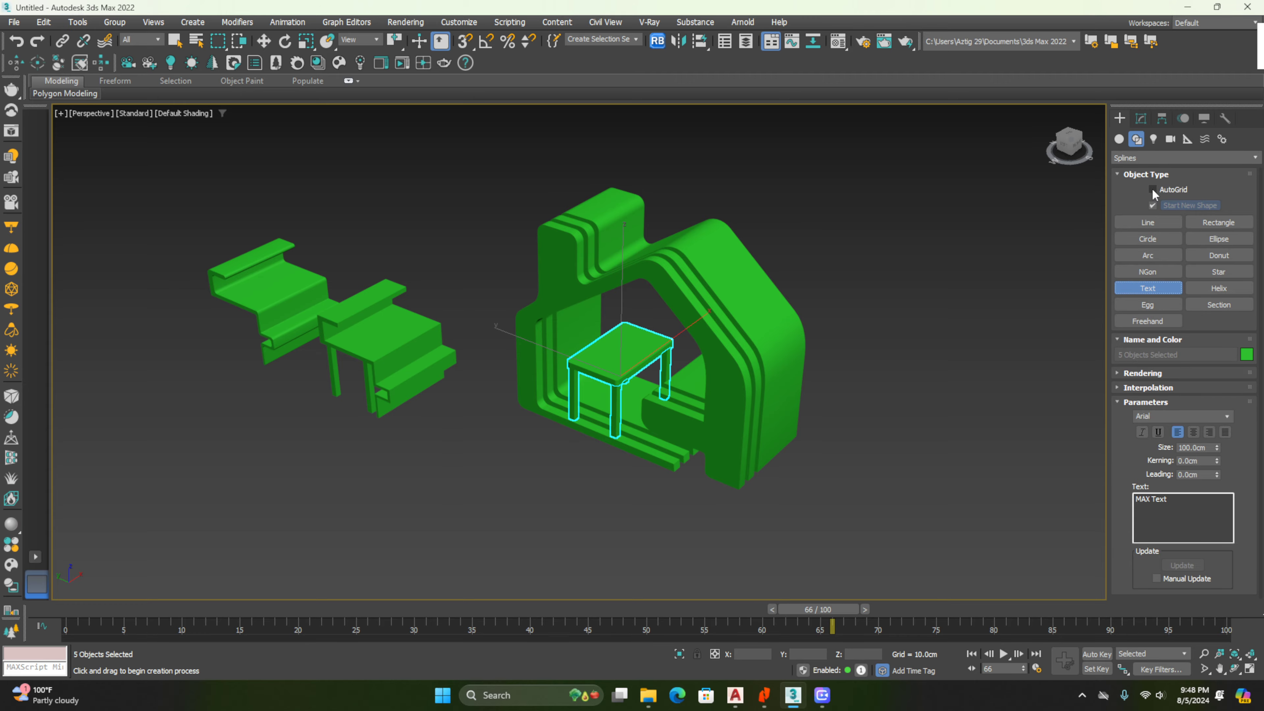
pyautogui.scroll(5, 657, 249)
pyautogui.keyDown('alt'); pyautogui.moveTo(539, 283); pyautogui.dragTo(544, 266, button='middle'); pyautogui.keyUp('alt')
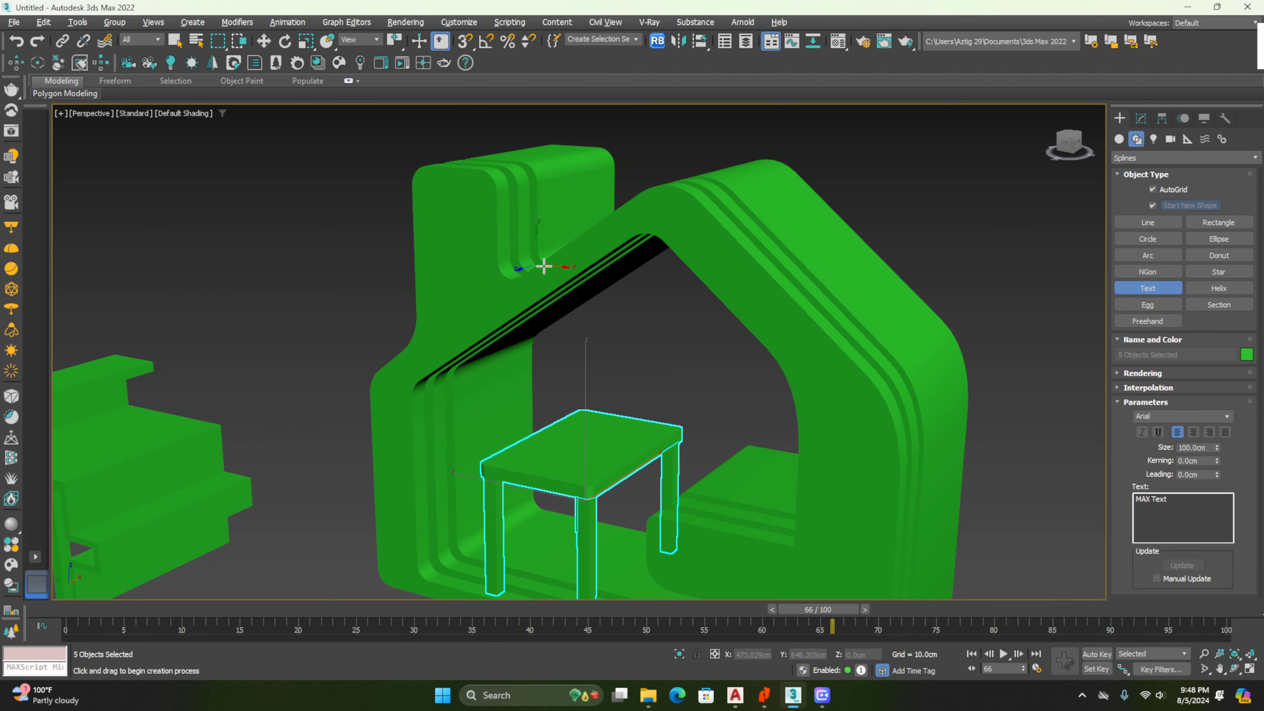
pyautogui.click(470, 289)
pyautogui.scroll(-5, 534, 301)
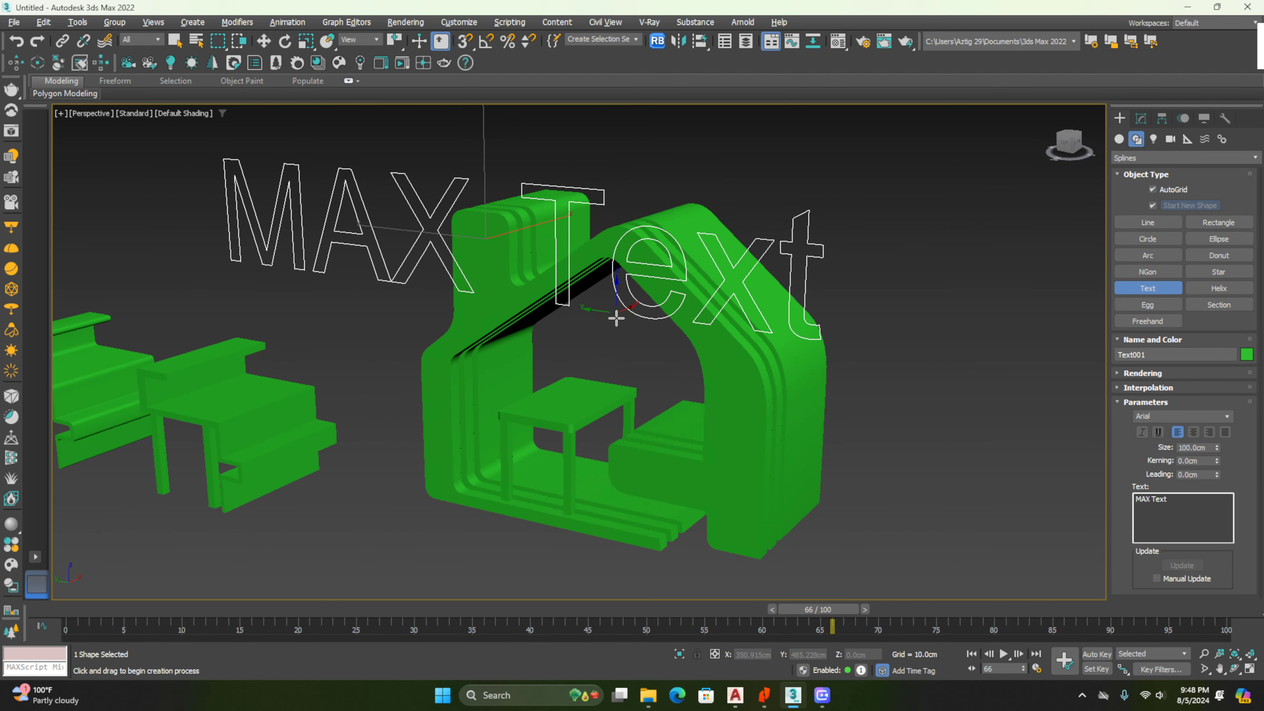
pyautogui.keyDown('alt'); pyautogui.moveTo(616, 316); pyautogui.dragTo(713, 317, button='middle'); pyautogui.keyUp('alt')
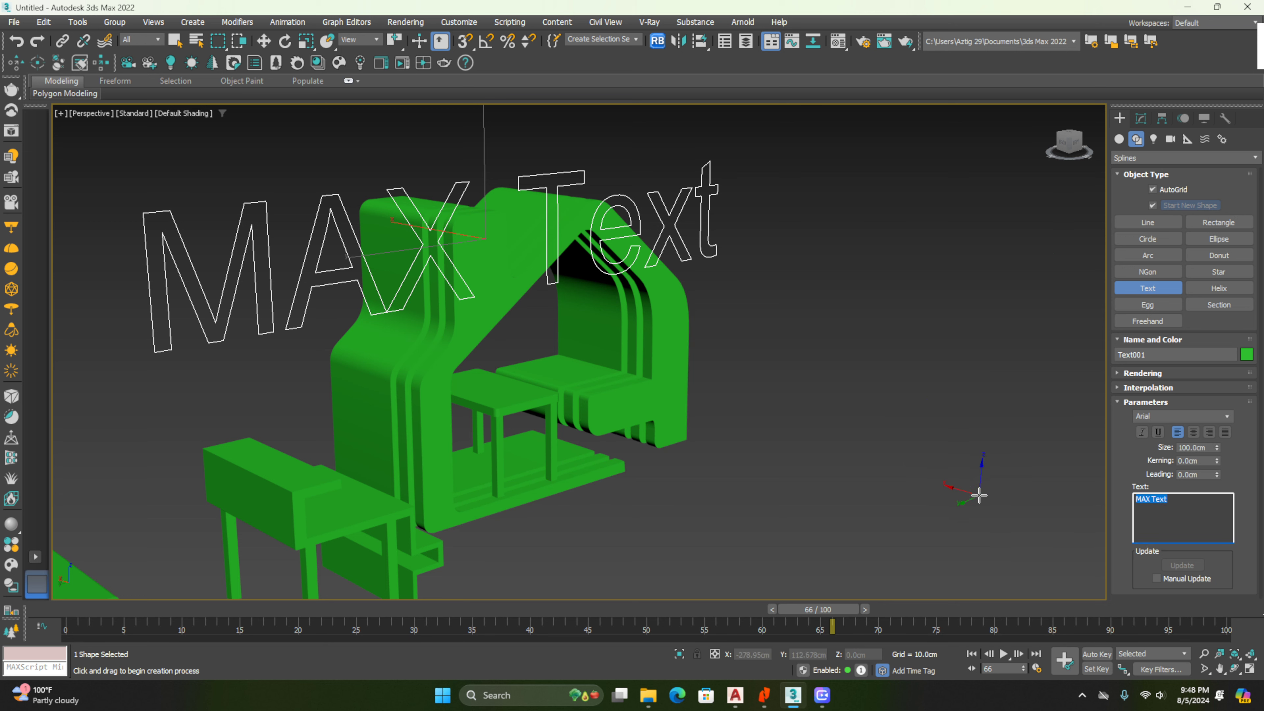
# Replace the default text with "house" on the first line and "4 sale" on the second, and finish the text creation
pyautogui.write('house')
pyautogui.press('Return')
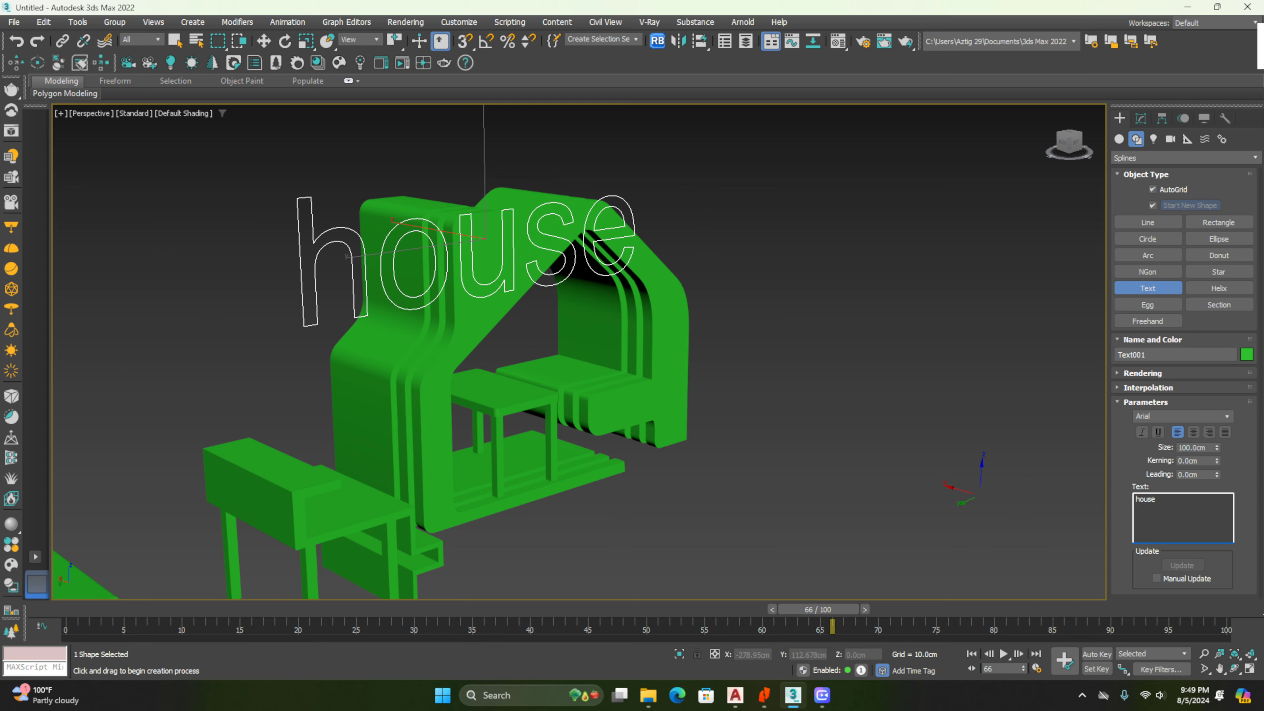
pyautogui.write('4 sale')
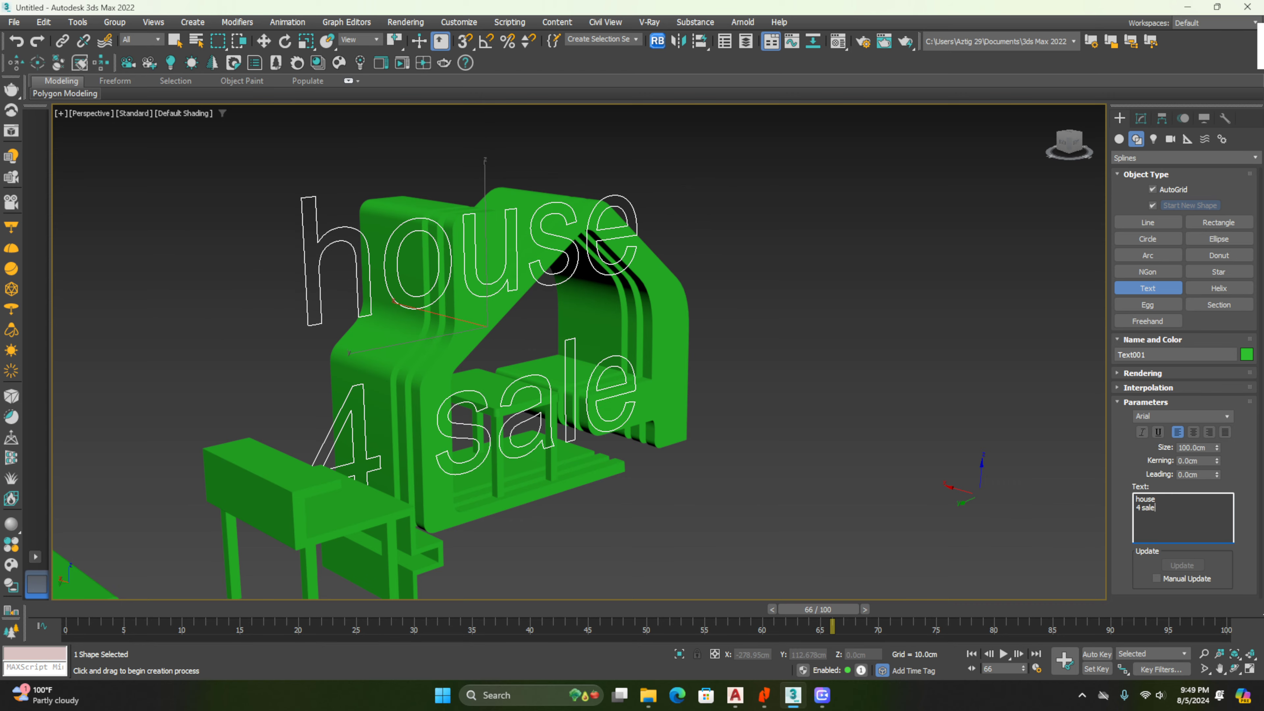
pyautogui.keyDown('alt'); pyautogui.moveTo(642, 318); pyautogui.dragTo(557, 293, button='middle'); pyautogui.keyUp('alt')
pyautogui.rightClick(556, 292)
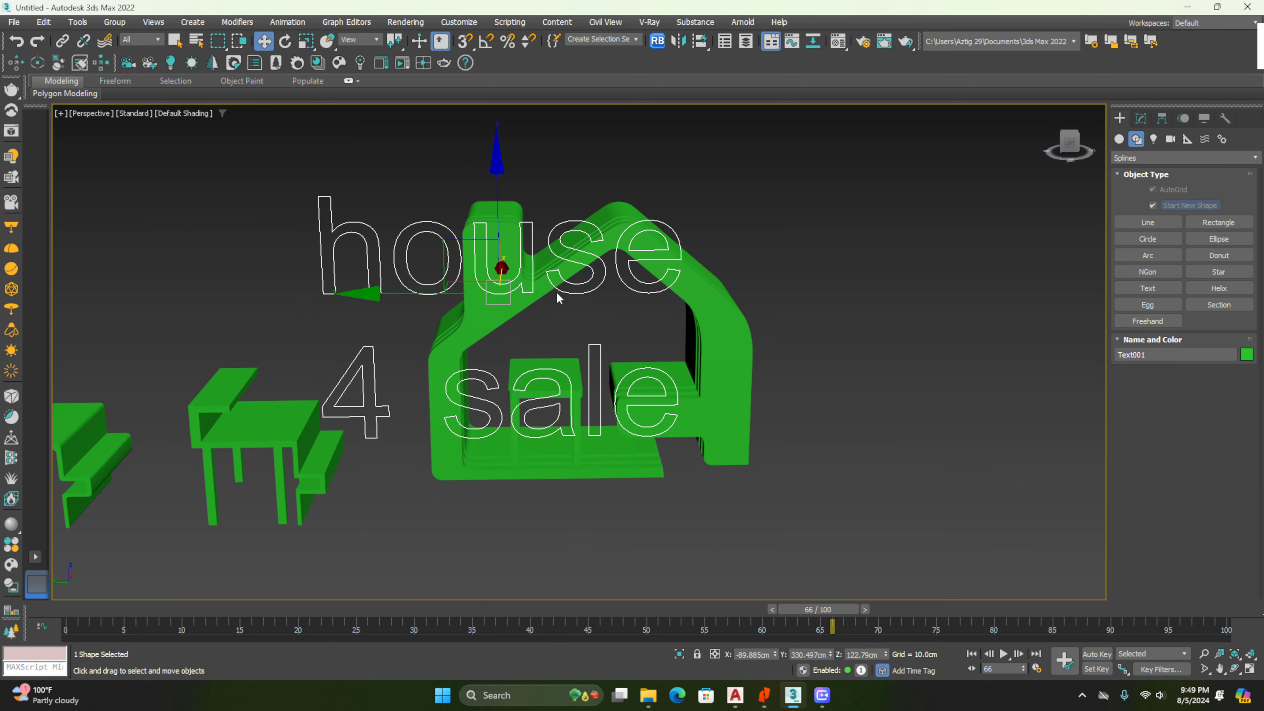
# Scale the text uniformly down to about 26% and open its modifier settings
pyautogui.press('r')
pyautogui.moveTo(495, 279); pyautogui.dragTo(517, 452)
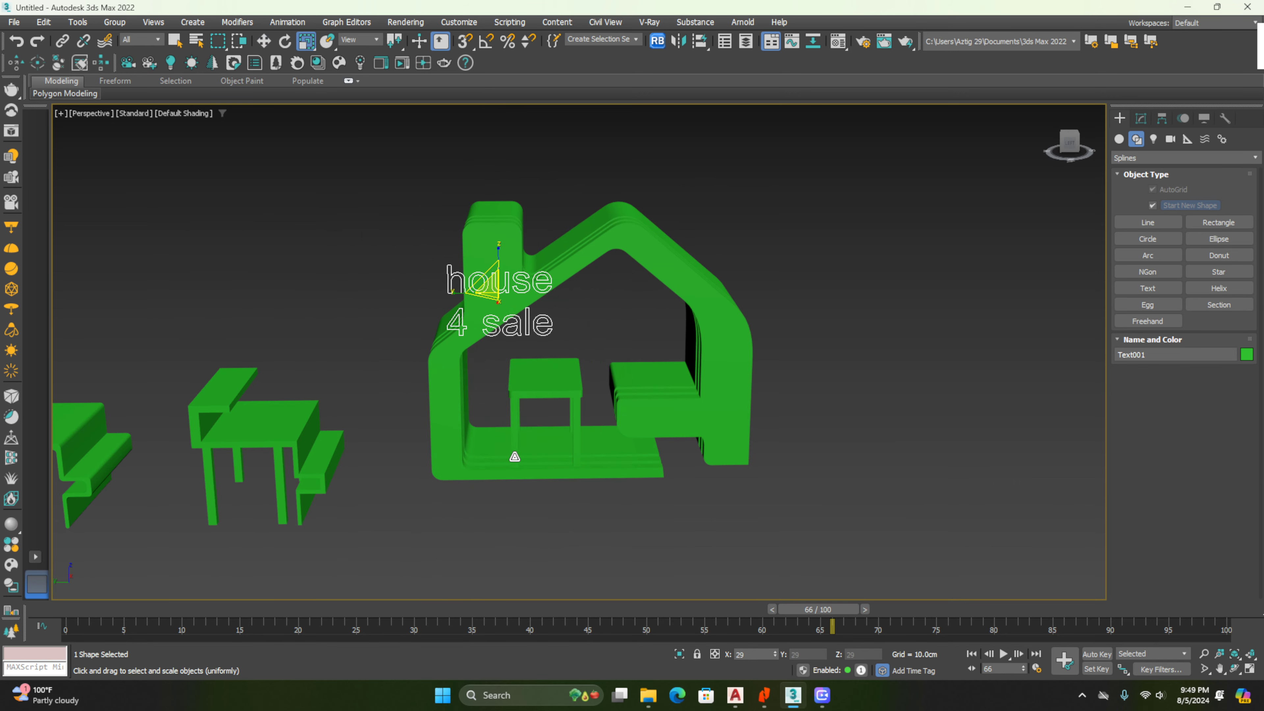
pyautogui.keyDown('alt'); pyautogui.moveTo(585, 418); pyautogui.dragTo(553, 412, button='middle'); pyautogui.keyUp('alt')
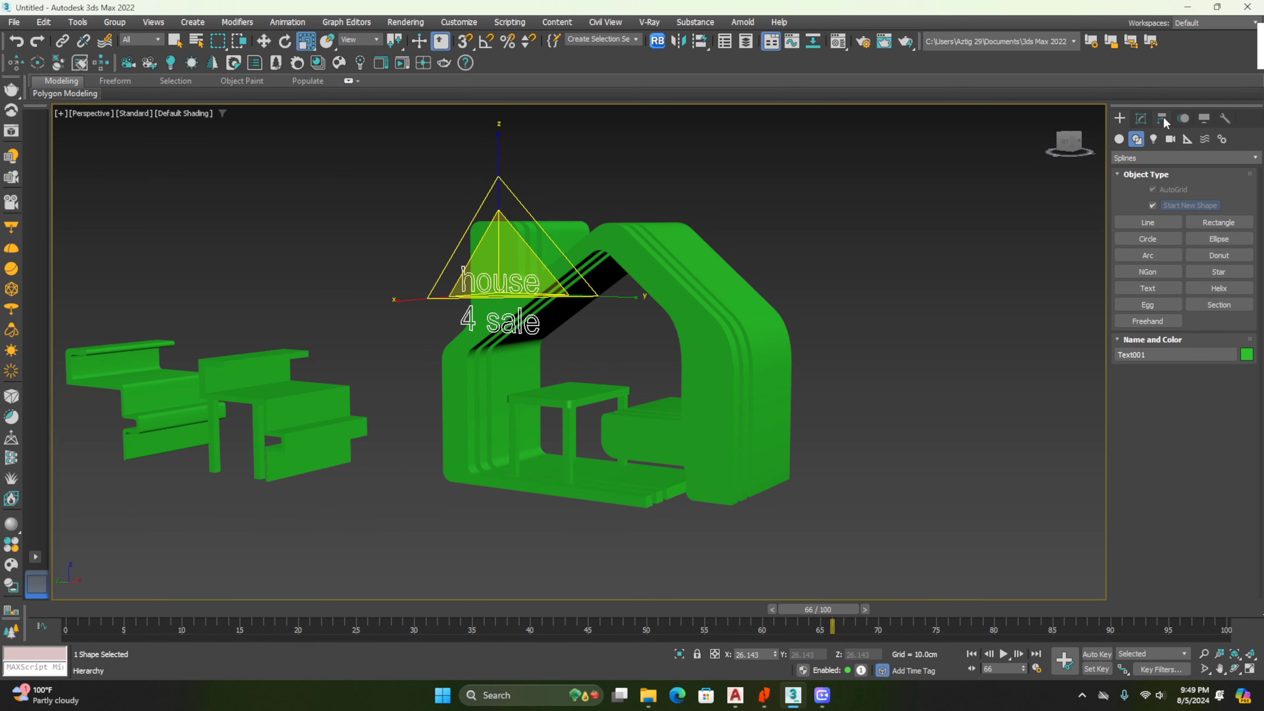
pyautogui.click(1140, 119)
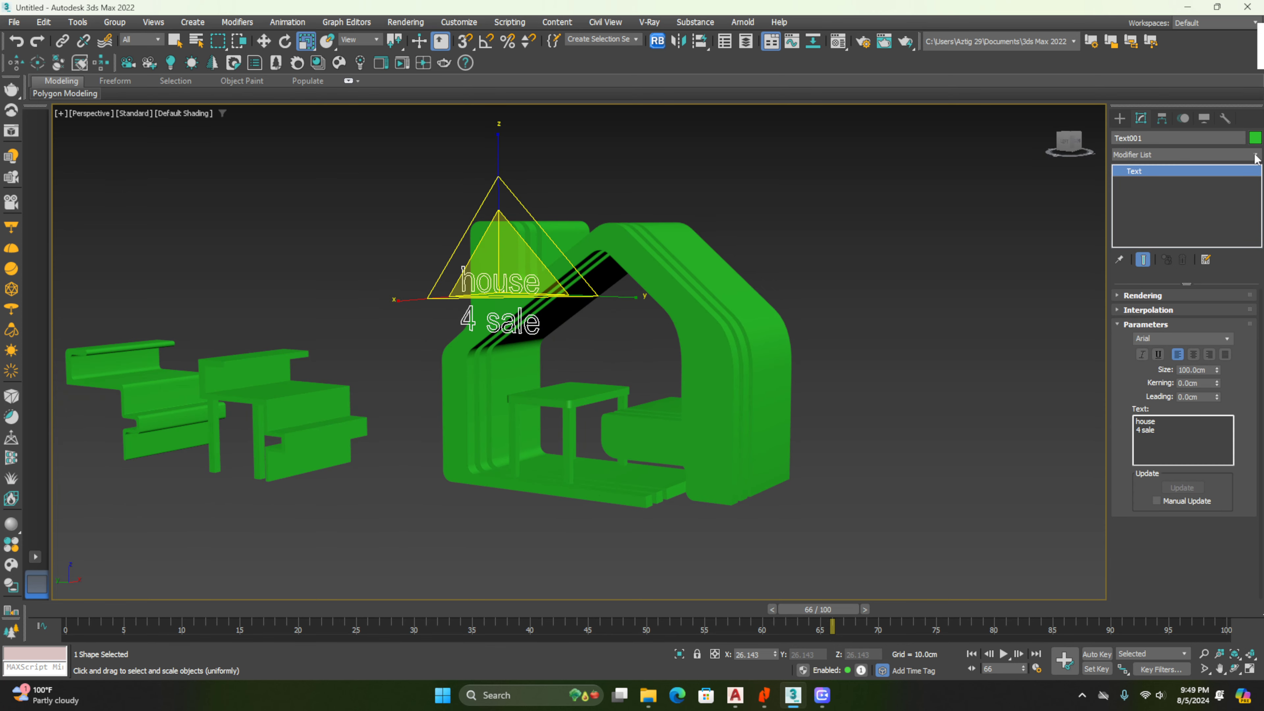
# Extrude the "house 4 sale" text by 9.5 cm so it stands out from the house front
pyautogui.click(1226, 156)
pyautogui.press('x')
pyautogui.click(1155, 169)
pyautogui.keyDown('alt'); pyautogui.moveTo(438, 293); pyautogui.dragTo(666, 326, button='middle'); pyautogui.keyUp('alt')
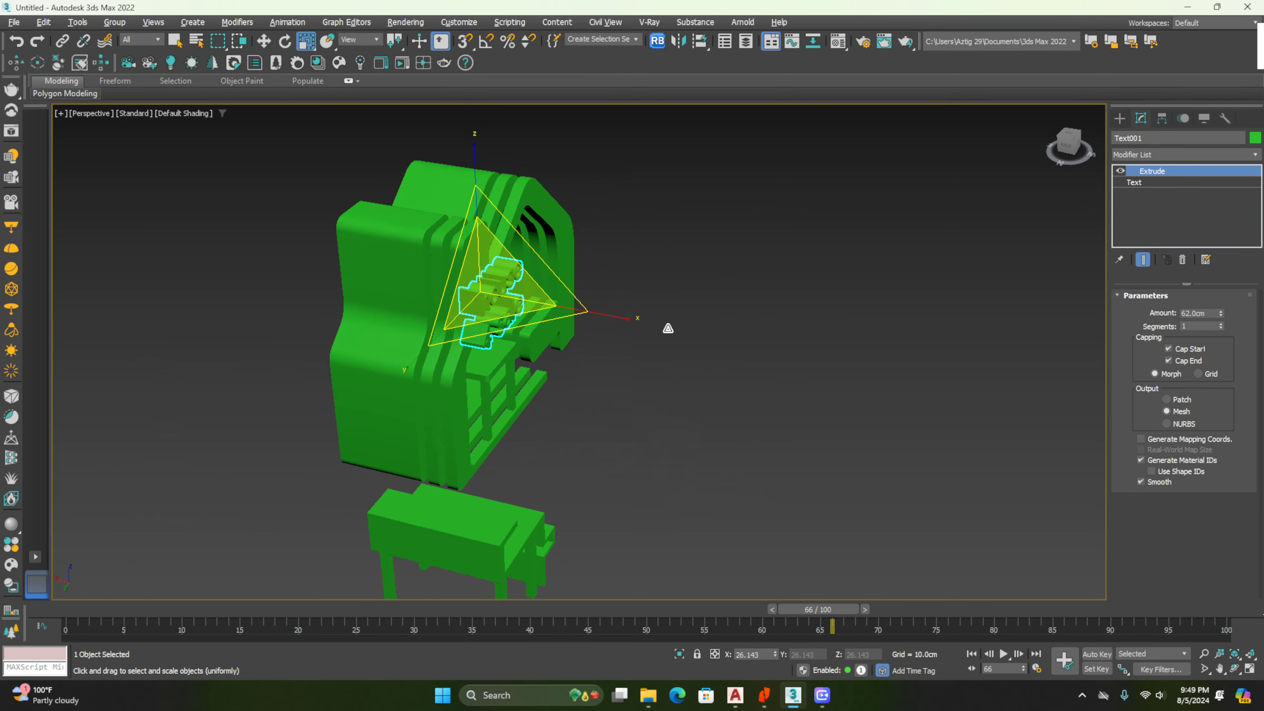
pyautogui.scroll(5, 474, 268)
pyautogui.moveTo(1222, 315); pyautogui.dragTo(1216, 384)
pyautogui.keyDown('alt'); pyautogui.moveTo(786, 399); pyautogui.dragTo(596, 291, button='middle'); pyautogui.keyUp('alt')
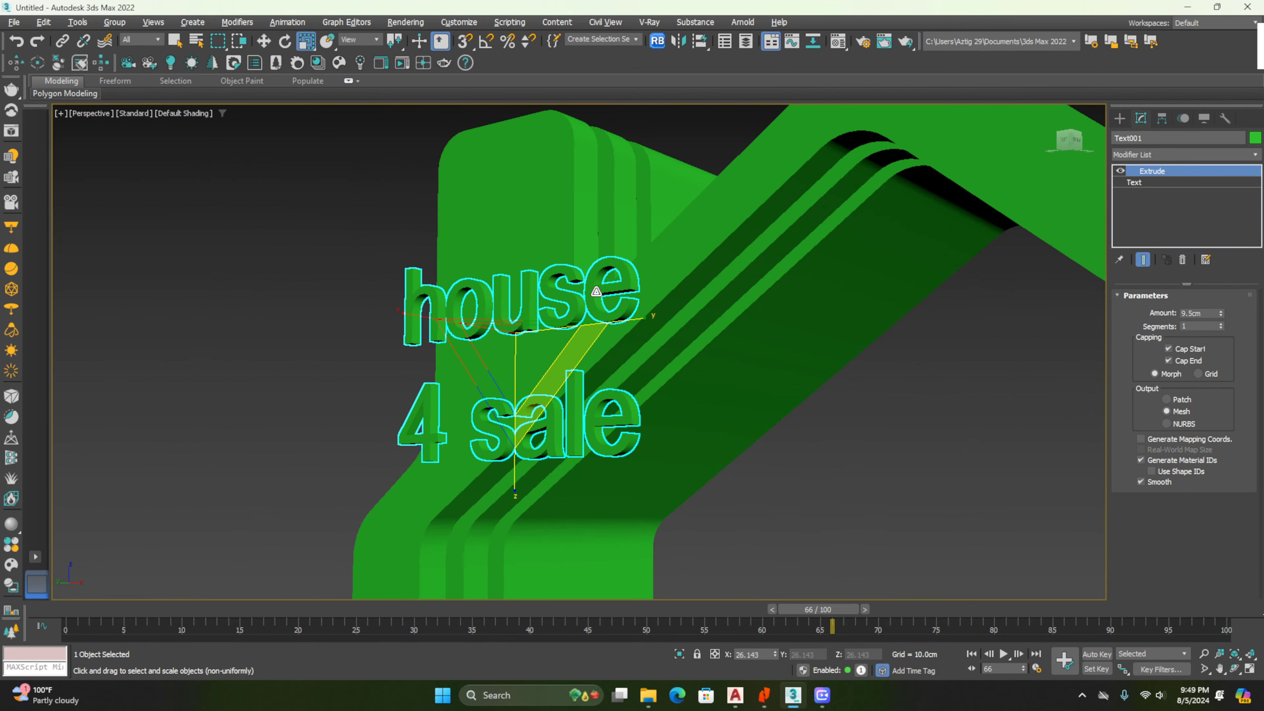
pyautogui.scroll(-6, 596, 292)
pyautogui.keyDown('alt'); pyautogui.moveTo(597, 389); pyautogui.dragTo(529, 306, button='middle'); pyautogui.keyUp('alt')
pyautogui.scroll(4, 631, 318)
pyautogui.scroll(-4, 635, 341)
pyautogui.scroll(2, 656, 400)
pyautogui.scroll(3, 619, 367)
pyautogui.click(619, 367)
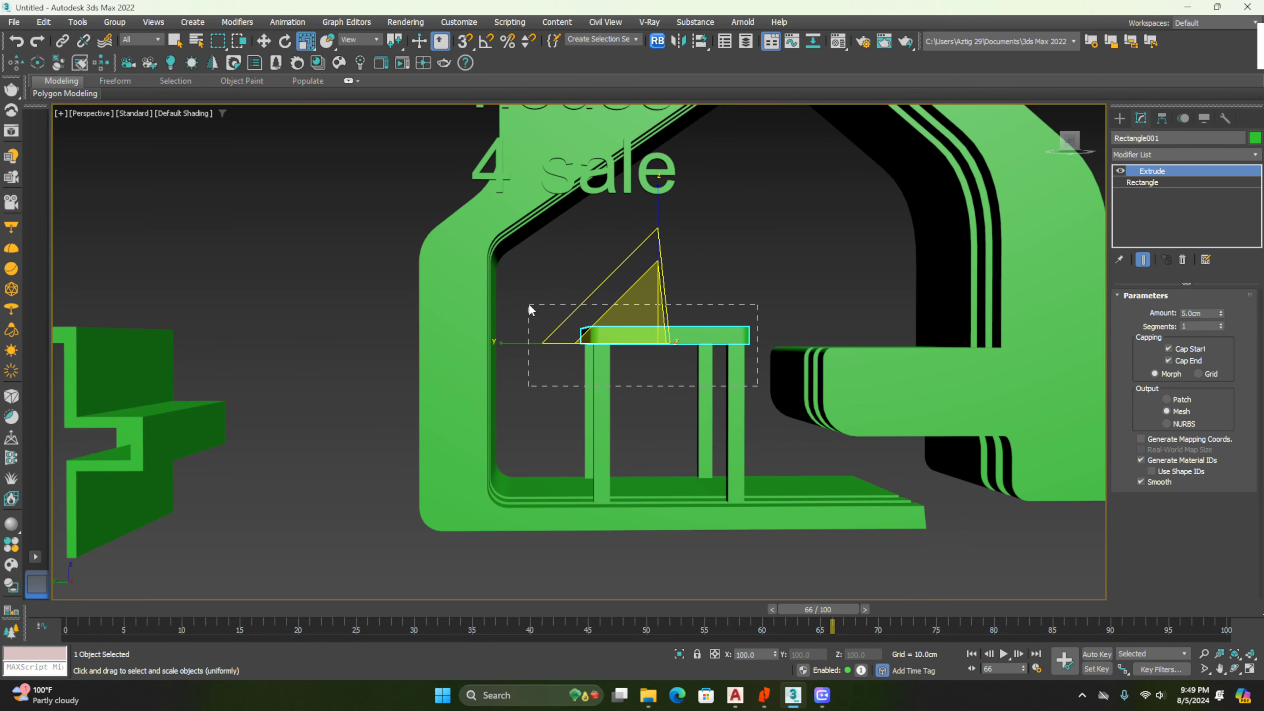
pyautogui.moveTo(529, 304); pyautogui.dragTo(528, 304)
pyautogui.scroll(-3, 632, 334)
pyautogui.keyDown('alt'); pyautogui.moveTo(632, 333); pyautogui.dragTo(584, 347, button='middle'); pyautogui.keyUp('alt')
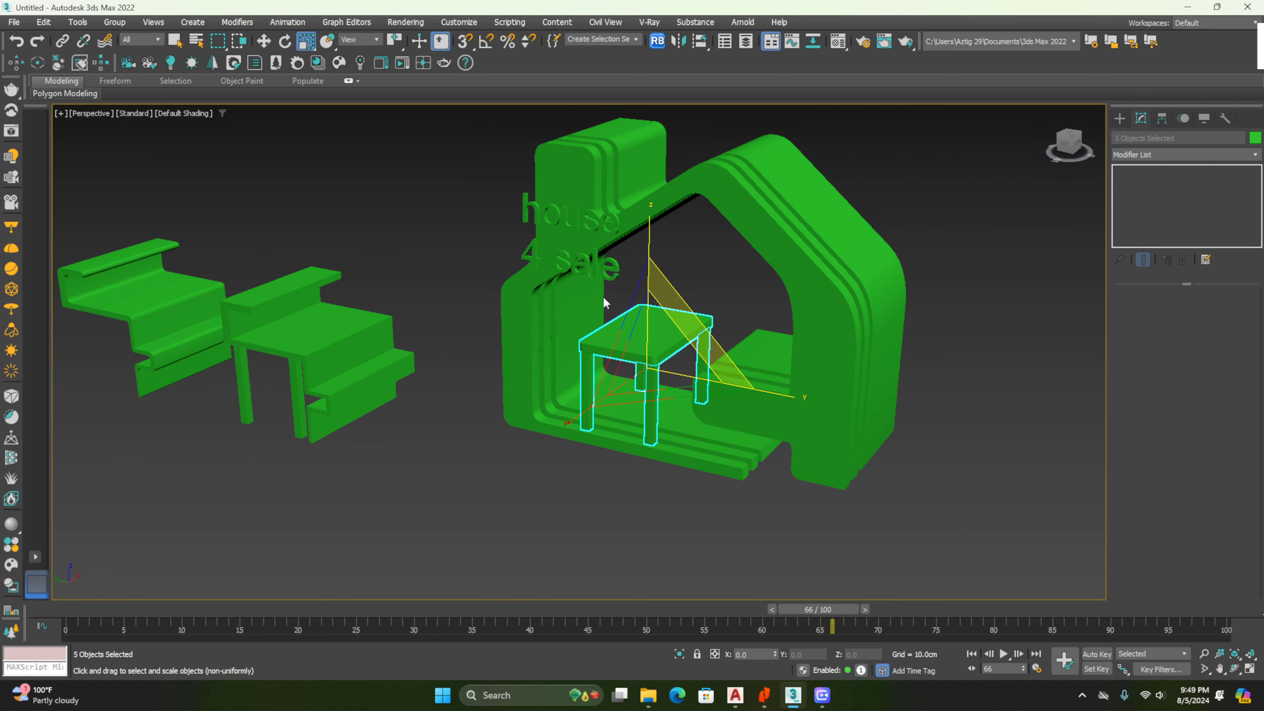
pyautogui.scroll(3, 604, 303)
pyautogui.keyDown('alt'); pyautogui.moveTo(604, 303); pyautogui.dragTo(724, 469, button='middle'); pyautogui.keyUp('alt')
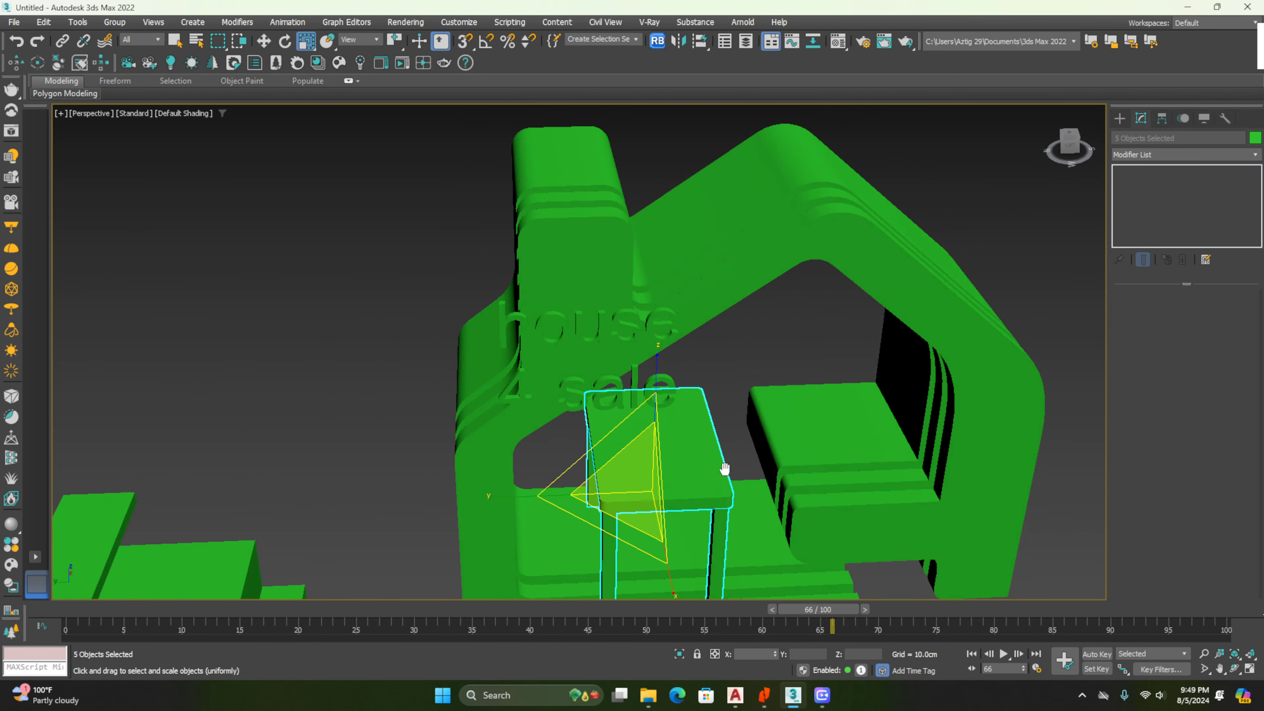
pyautogui.scroll(-3, 724, 468)
# Change the extruded text's object color to white and deselect it
pyautogui.press('w')
pyautogui.click(535, 271)
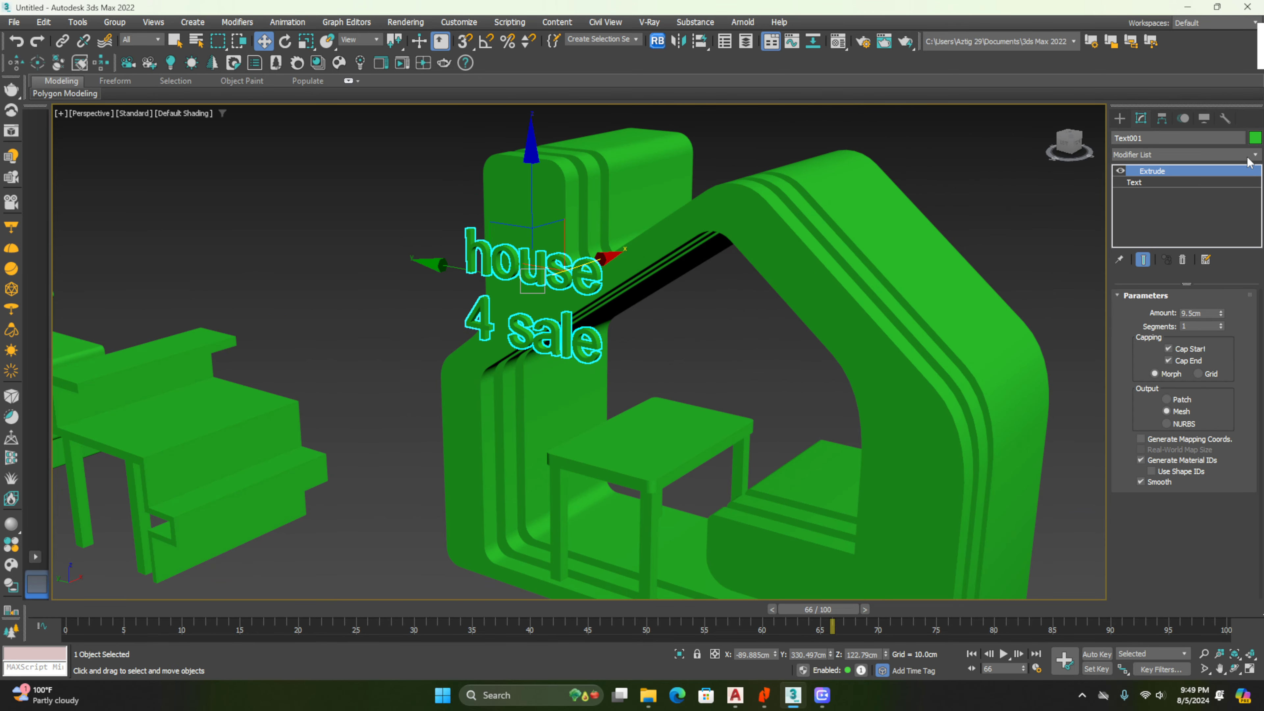
pyautogui.click(1255, 138)
pyautogui.click(754, 378)
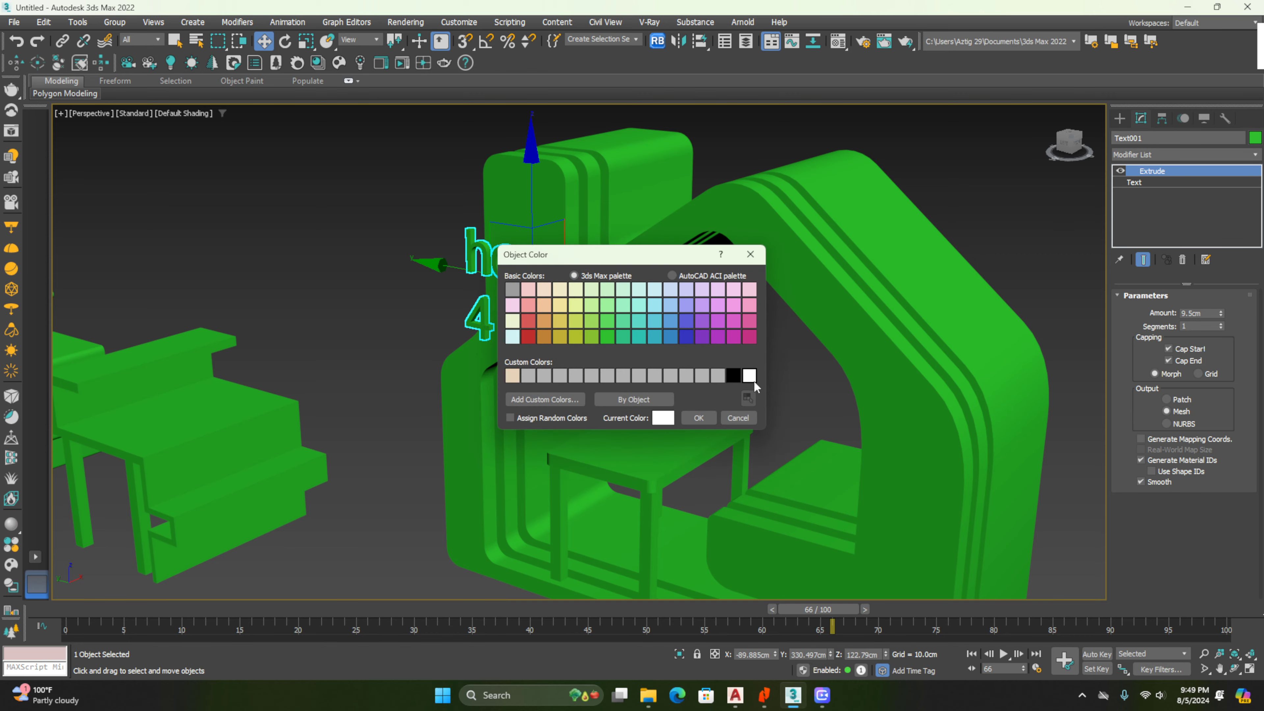
pyautogui.click(694, 417)
pyautogui.click(765, 333)
pyautogui.keyDown('alt'); pyautogui.moveTo(592, 331); pyautogui.dragTo(742, 384, button='middle'); pyautogui.keyUp('alt')
pyautogui.scroll(-3, 689, 356)
pyautogui.moveTo(637, 380); pyautogui.dragTo(720, 308, button='middle')
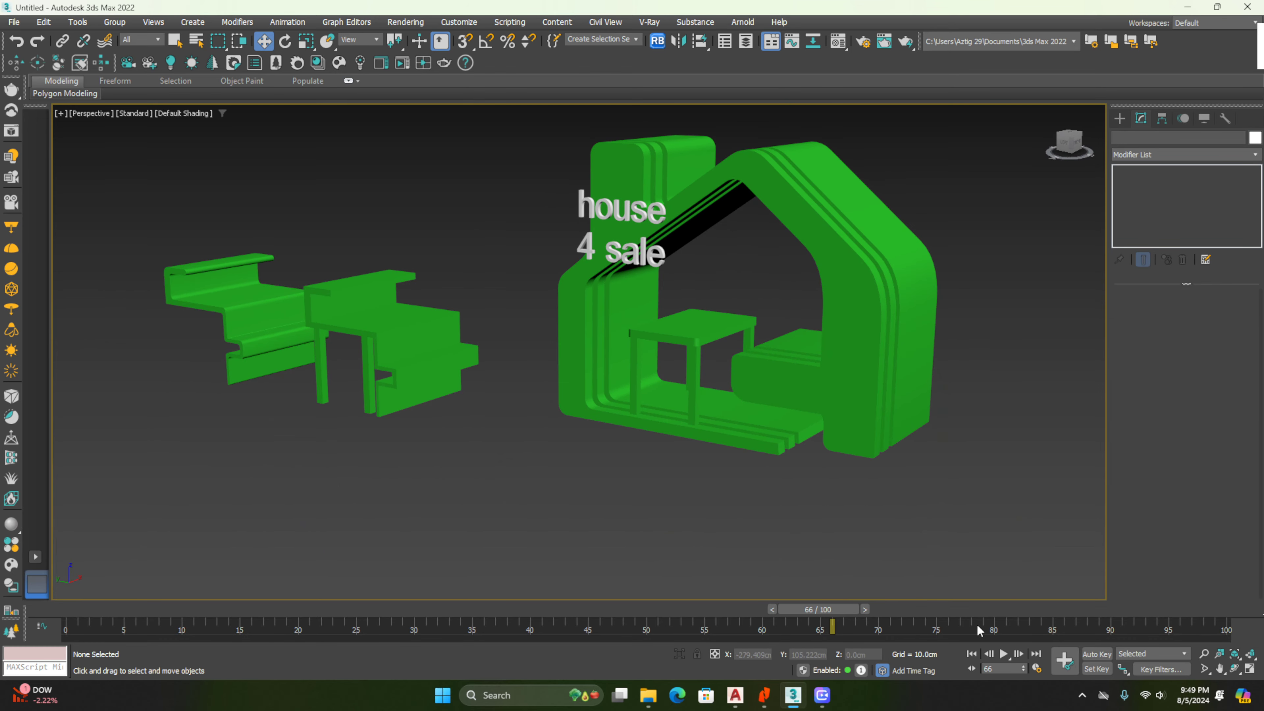
pyautogui.moveTo(615, 430); pyautogui.dragTo(616, 498, button='middle')
pyautogui.scroll(3, 651, 357)
pyautogui.moveTo(651, 357); pyautogui.dragTo(516, 338, button='middle')
pyautogui.scroll(-3, 517, 358)
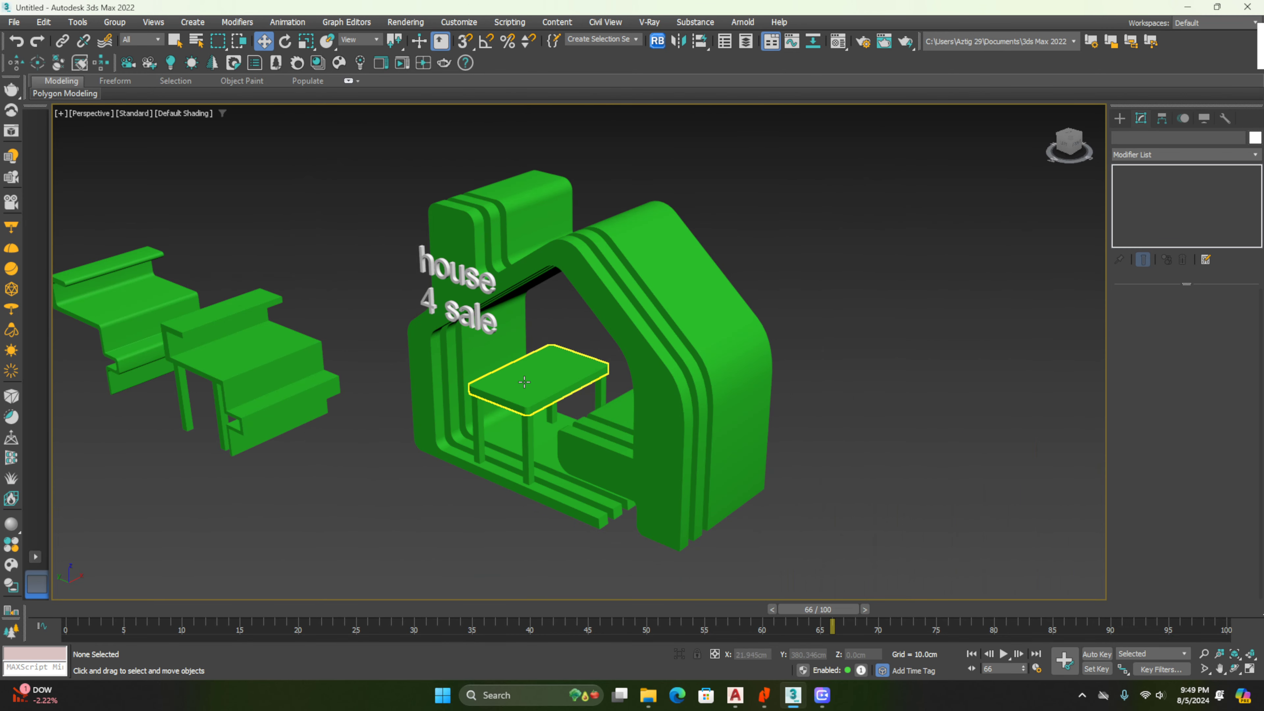
# Create a Box on the ground beside the house, about 78.5 cm long, 134 cm wide and 12.4 cm high
pyautogui.click(530, 401)
pyautogui.click(1126, 120)
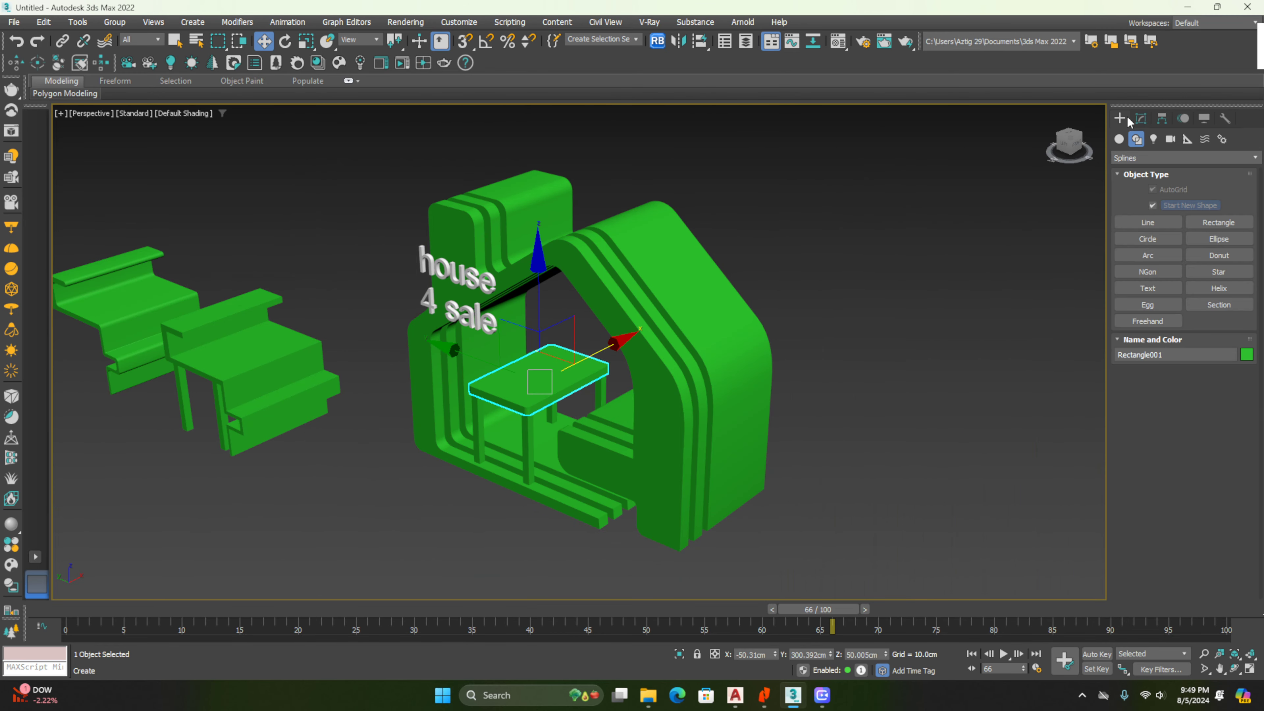
pyautogui.click(1145, 205)
pyautogui.moveTo(565, 438); pyautogui.dragTo(488, 423, button='middle')
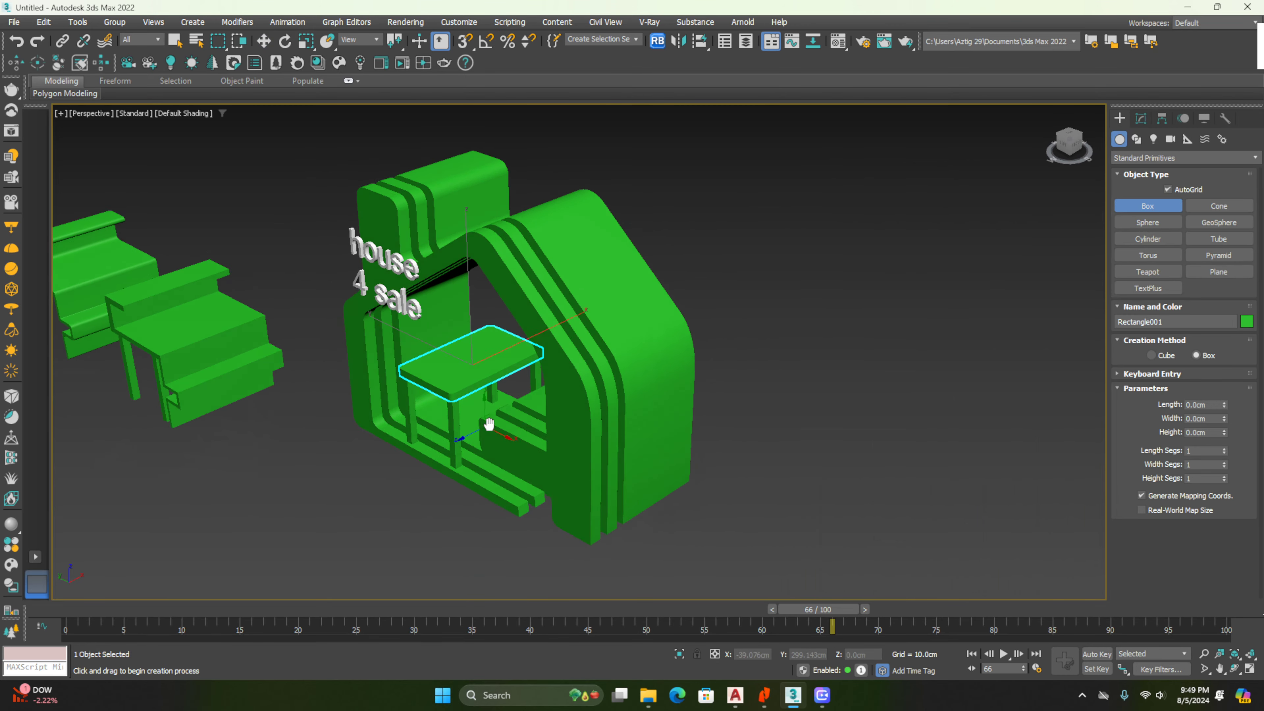
pyautogui.moveTo(567, 545); pyautogui.dragTo(546, 468, button='middle')
pyautogui.moveTo(703, 478); pyautogui.dragTo(748, 525, button='middle')
pyautogui.moveTo(724, 517); pyautogui.dragTo(941, 485)
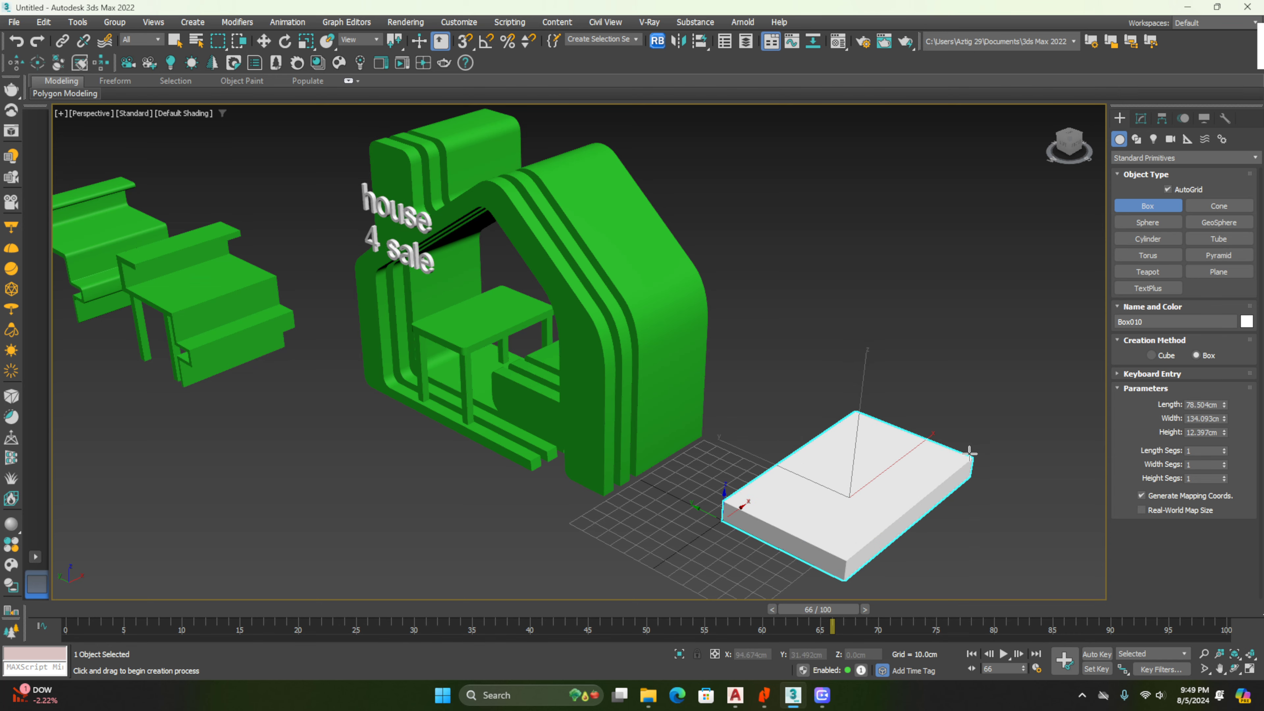
pyautogui.press('w')
pyautogui.keyDown('alt'); pyautogui.moveTo(909, 485); pyautogui.dragTo(922, 463, button='middle'); pyautogui.keyUp('alt')
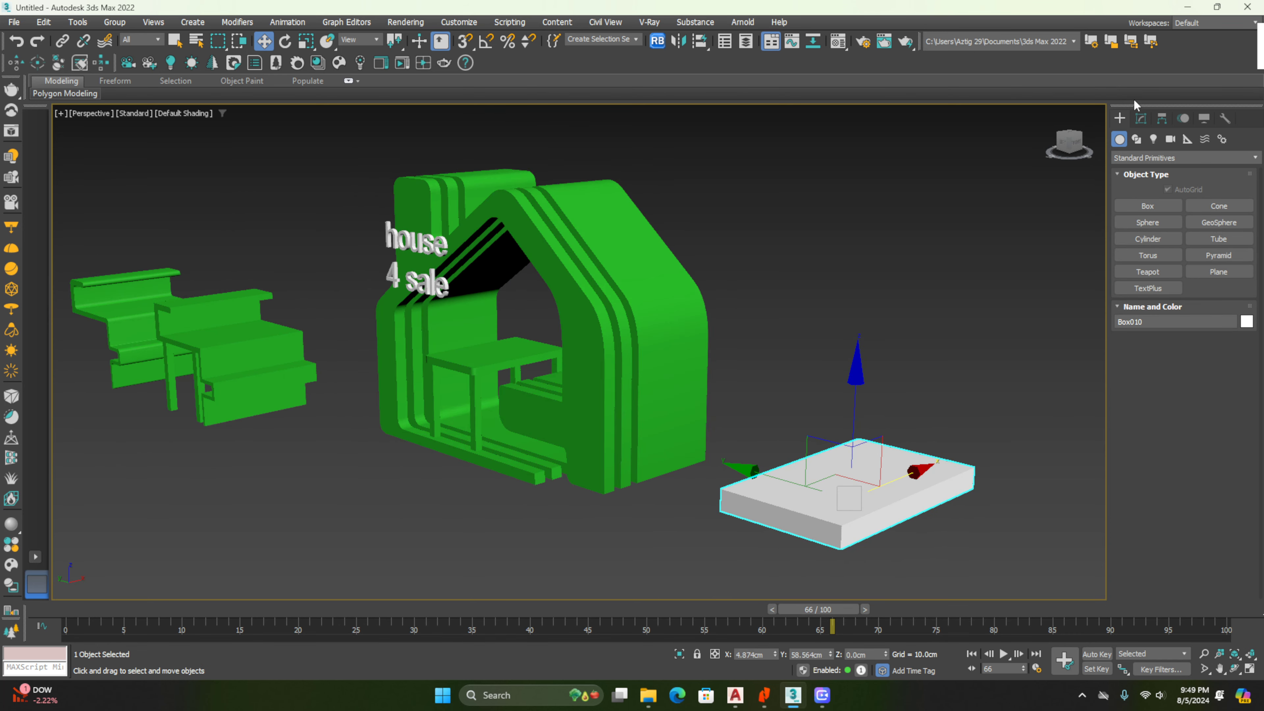
# Set the new box's height to 5 cm, length to 80 cm and width to 50 cm
pyautogui.click(1141, 120)
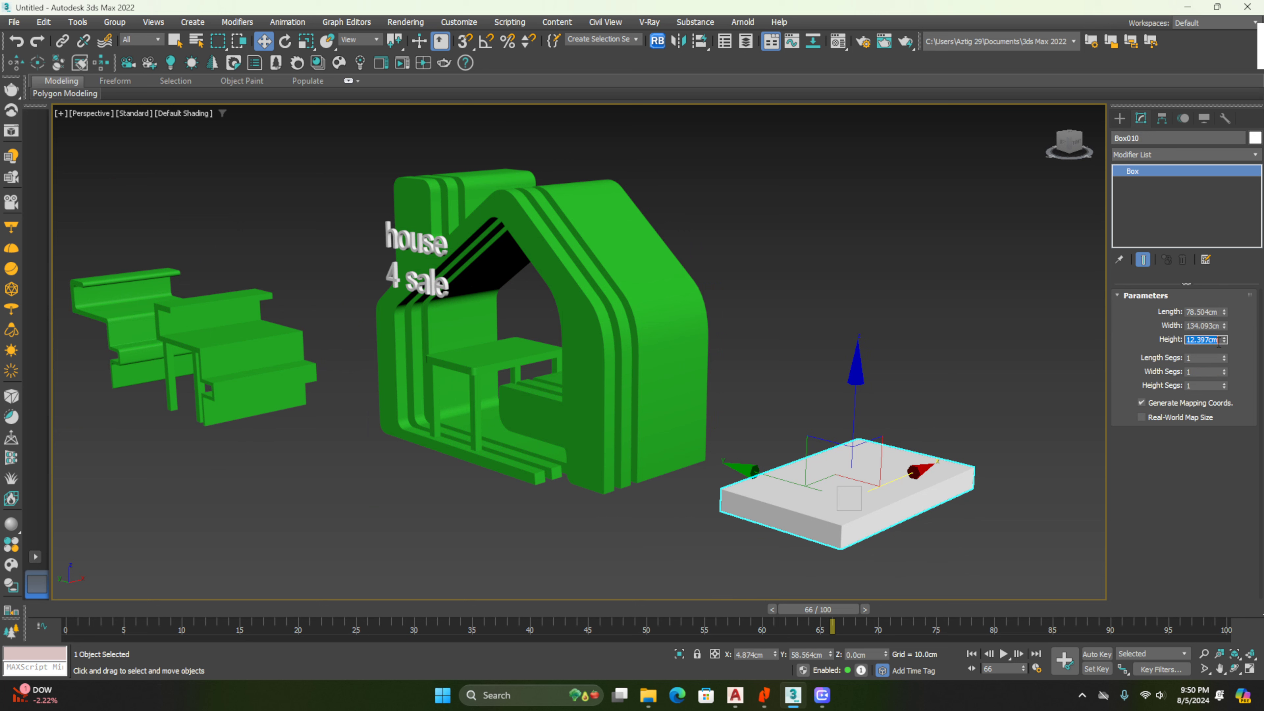
pyautogui.write('5')
pyautogui.press('Return')
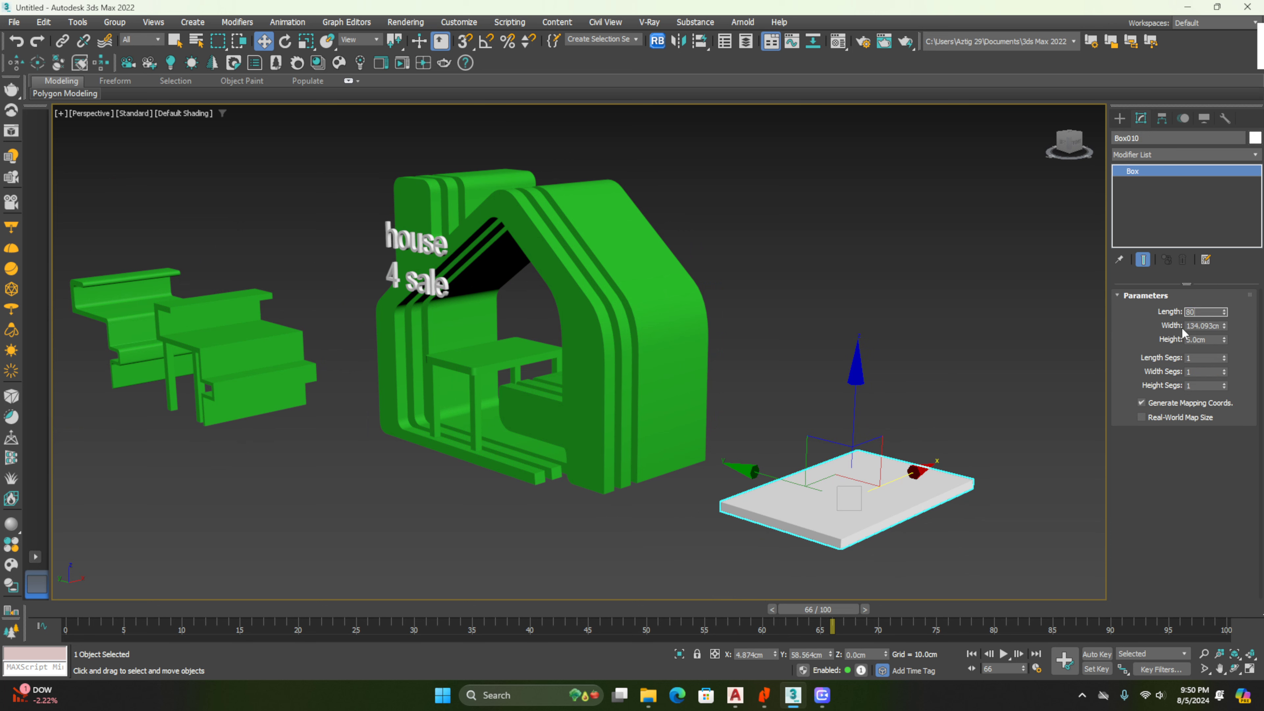
pyautogui.write('80')
pyautogui.press('Return')
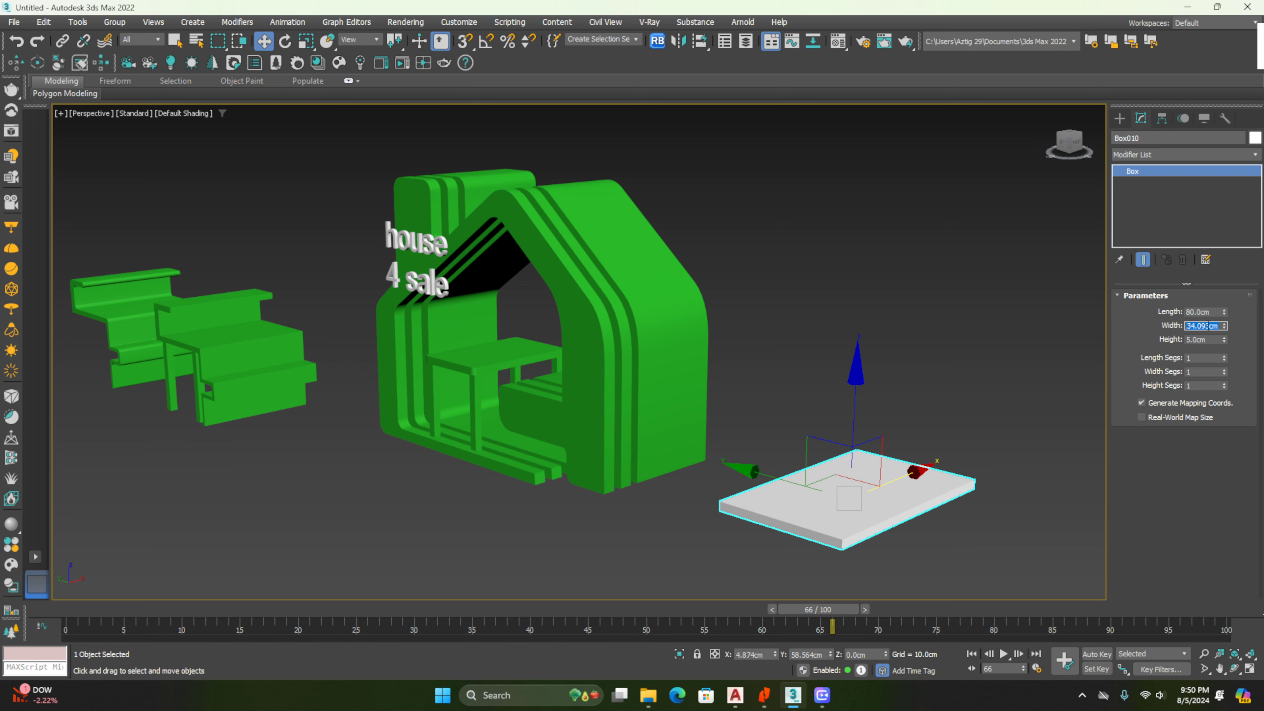
pyautogui.press('Return')
pyautogui.scroll(5, 836, 433)
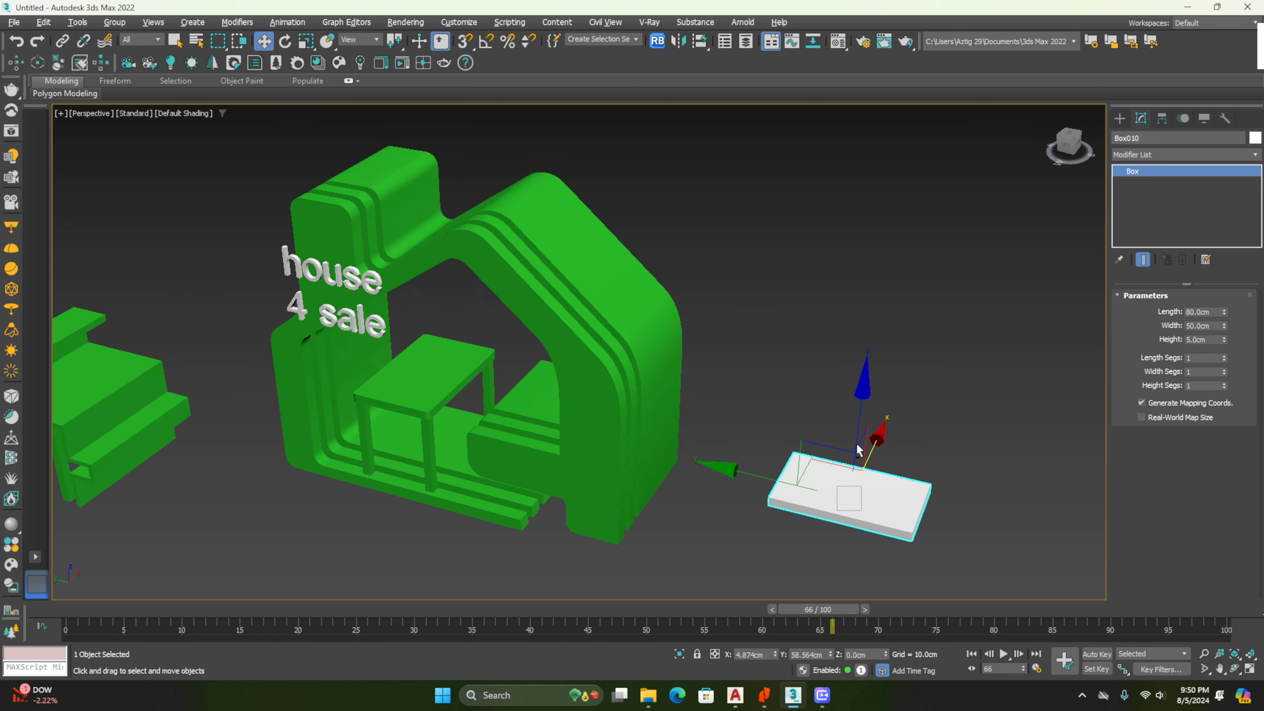
pyautogui.moveTo(889, 434); pyautogui.dragTo(861, 420, button='middle')
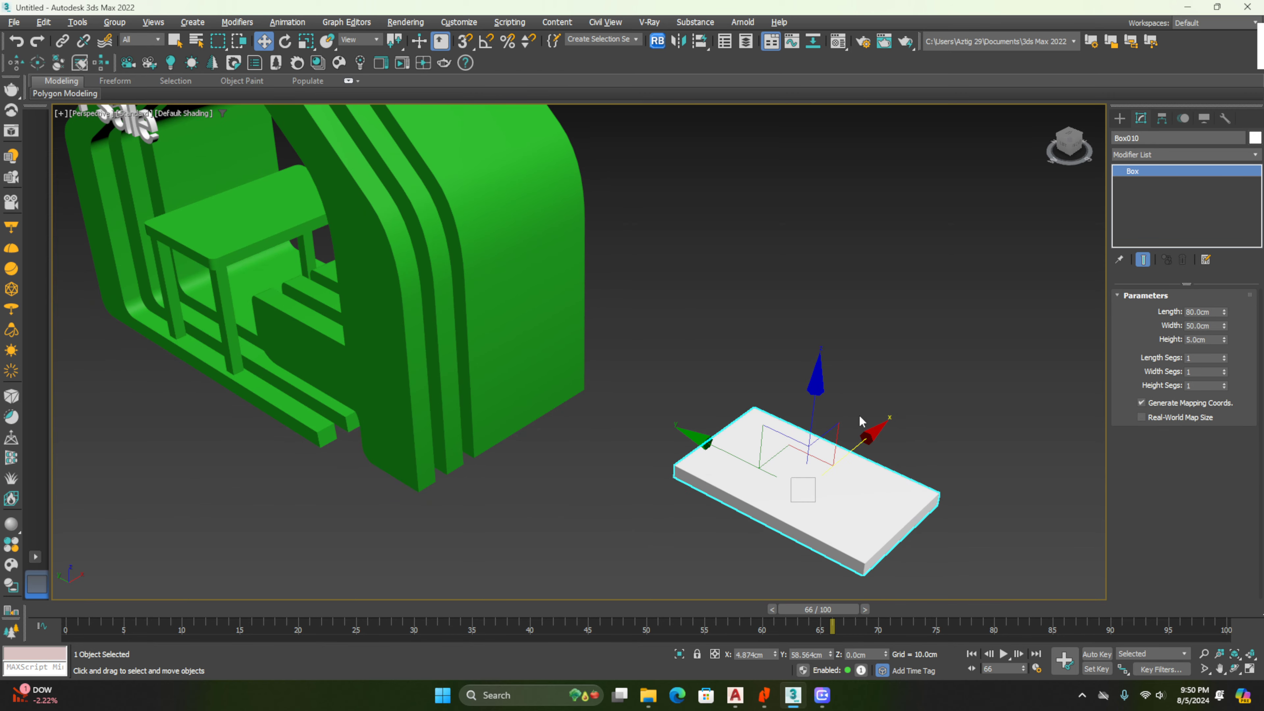
pyautogui.click(903, 319)
pyautogui.click(801, 498)
pyautogui.moveTo(802, 498)
pyautogui.keyDown('alt'); pyautogui.mouseDown(button='middle')
pyautogui.moveTo(841, 474)
pyautogui.moveTo(787, 479)
pyautogui.moveTo(797, 482)
pyautogui.mouseUp(button='middle'); pyautogui.keyUp('alt')
pyautogui.scroll(4, 780, 491)
pyautogui.scroll(-5, 728, 452)
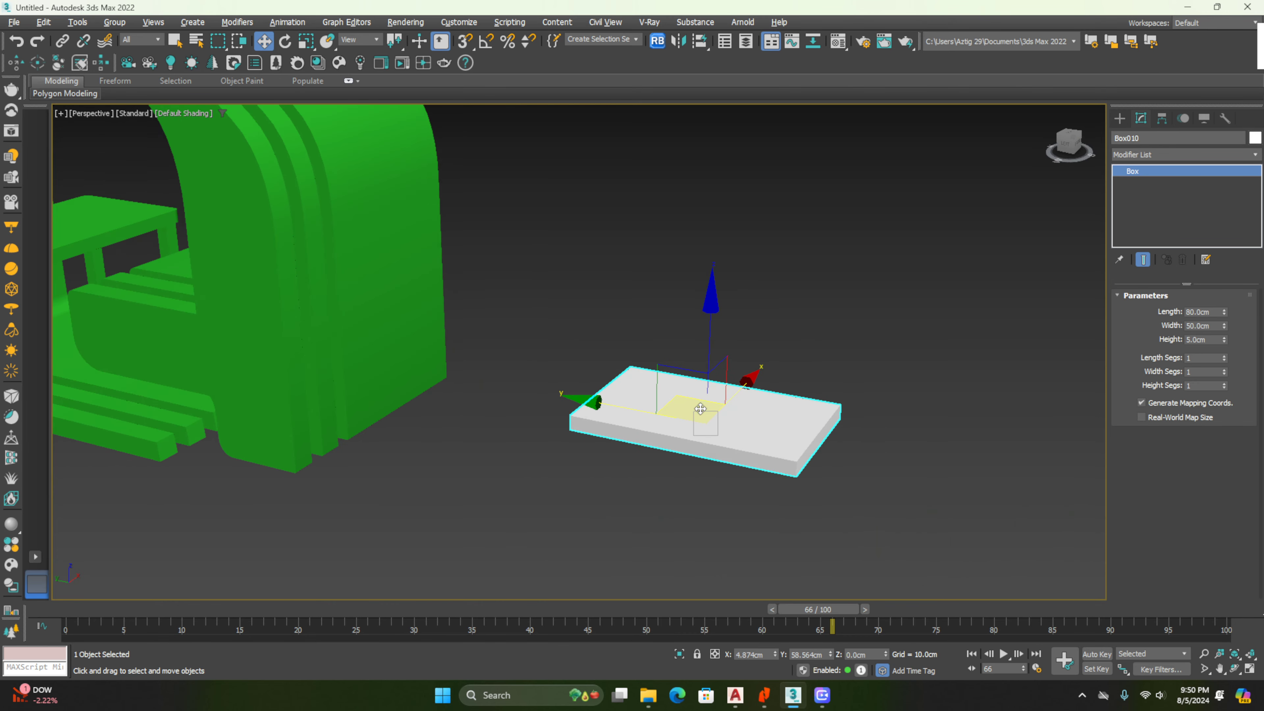
pyautogui.rightClick(697, 407)
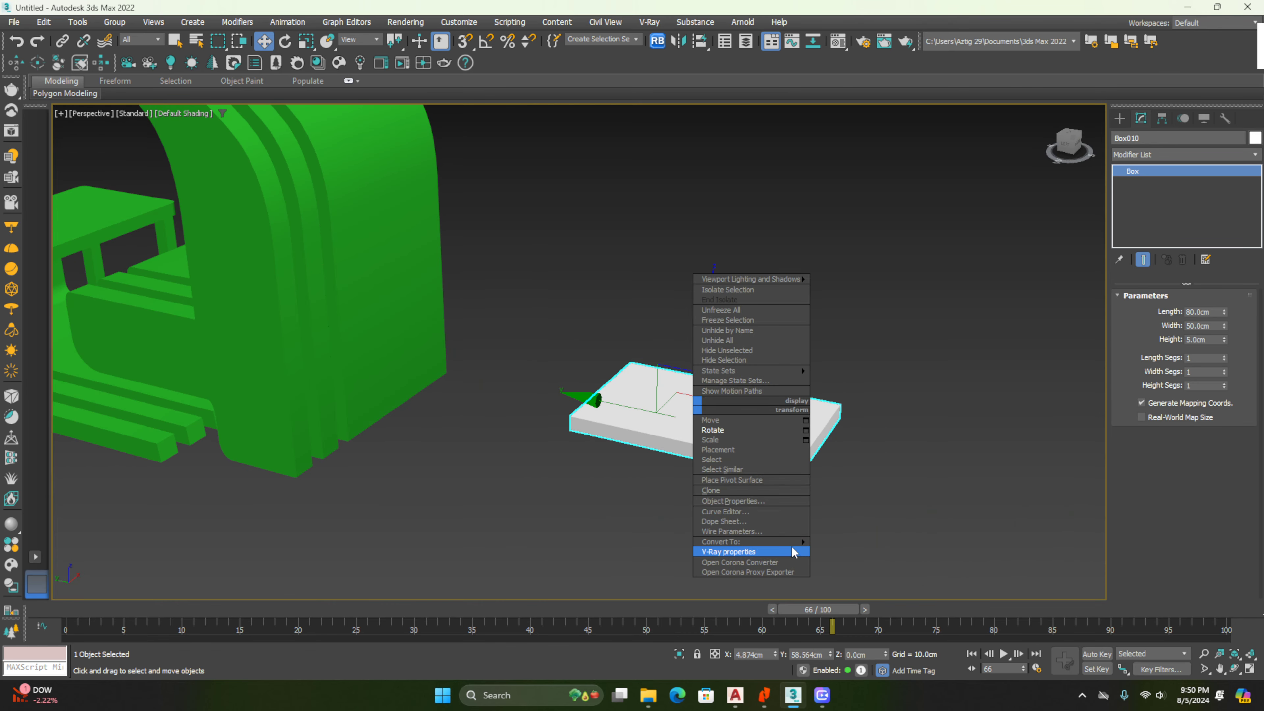
pyautogui.moveTo(798, 542)
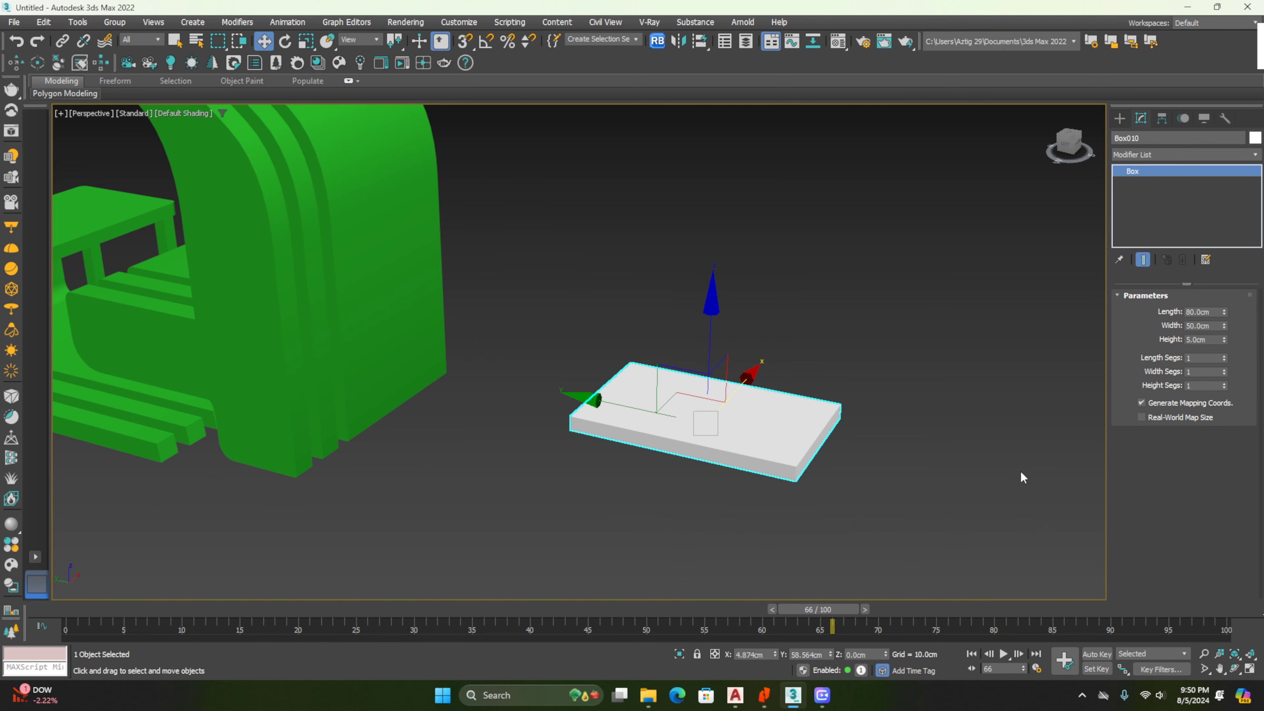
pyautogui.scroll(8, 750, 420)
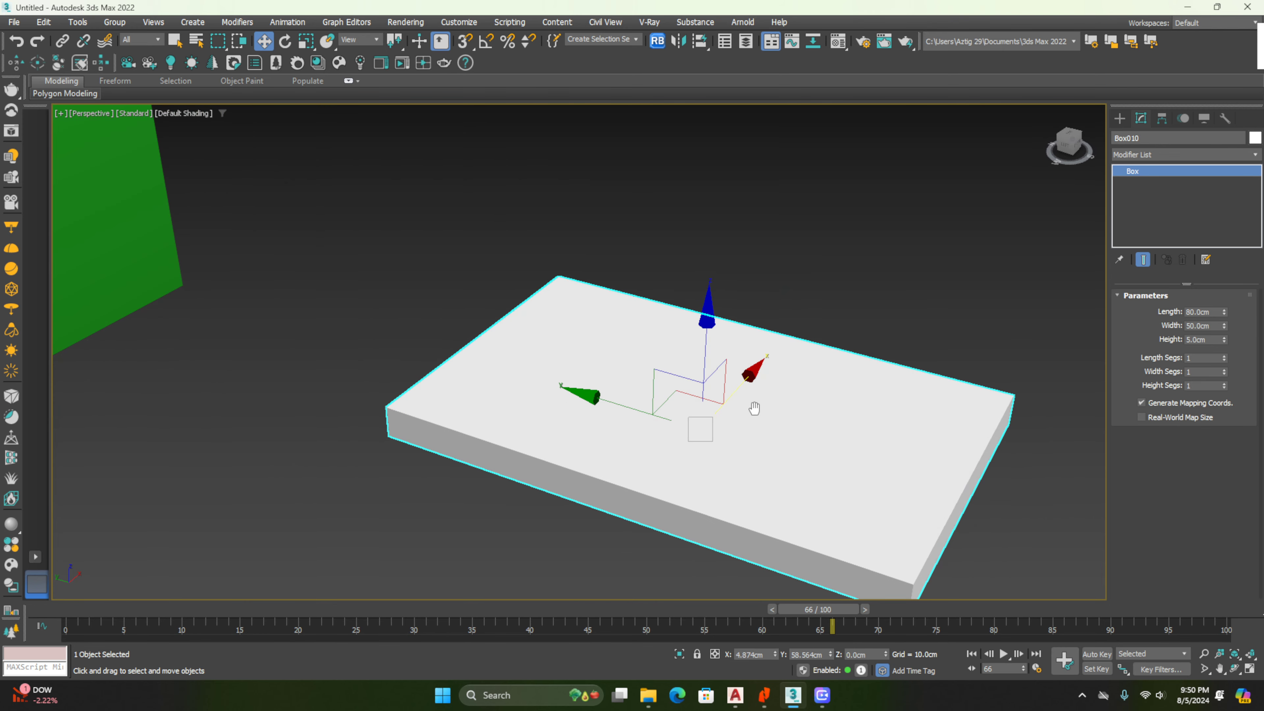
pyautogui.scroll(-4, 741, 421)
# Display the scene in wireframe and divide the box into 9 length segments and 5 width segments
pyautogui.press('F3')
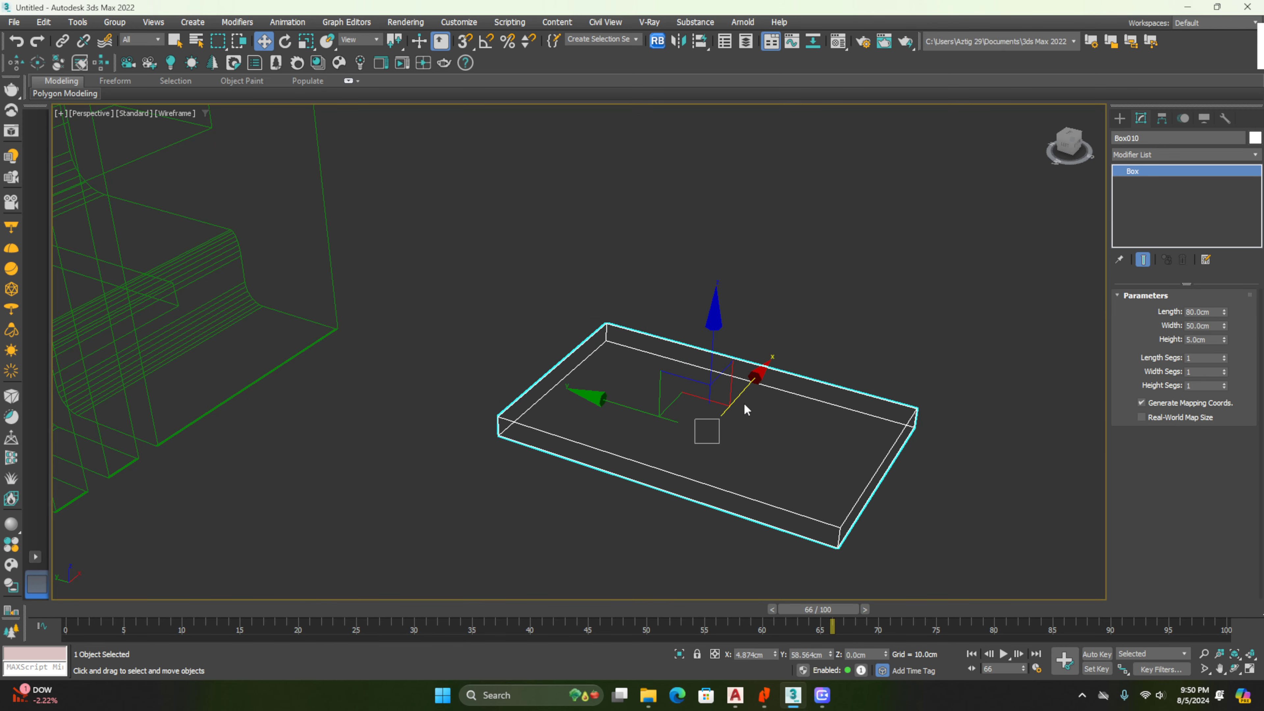
pyautogui.click(1225, 355)
pyautogui.click(1224, 356)
pyautogui.click(1224, 356)
pyautogui.click(1225, 355)
pyautogui.click(1225, 355)
pyautogui.click(1224, 355)
pyautogui.click(1225, 356)
pyautogui.click(1225, 370)
pyautogui.click(1225, 369)
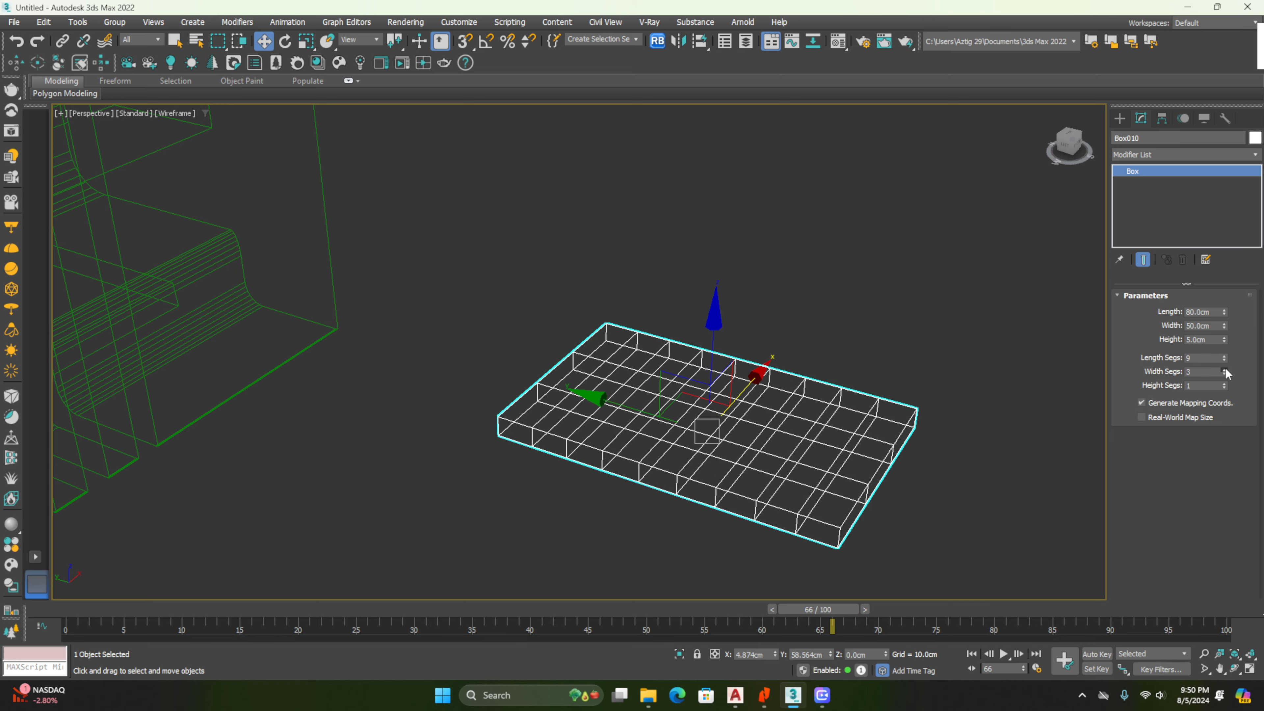
pyautogui.click(1225, 370)
pyautogui.click(1224, 369)
# Convert the segmented box to an Editable Poly and return the viewport to shaded display
pyautogui.keyDown('alt'); pyautogui.moveTo(1093, 413); pyautogui.dragTo(822, 314, button='middle'); pyautogui.keyUp('alt')
pyautogui.rightClick(652, 322)
pyautogui.moveTo(751, 459)
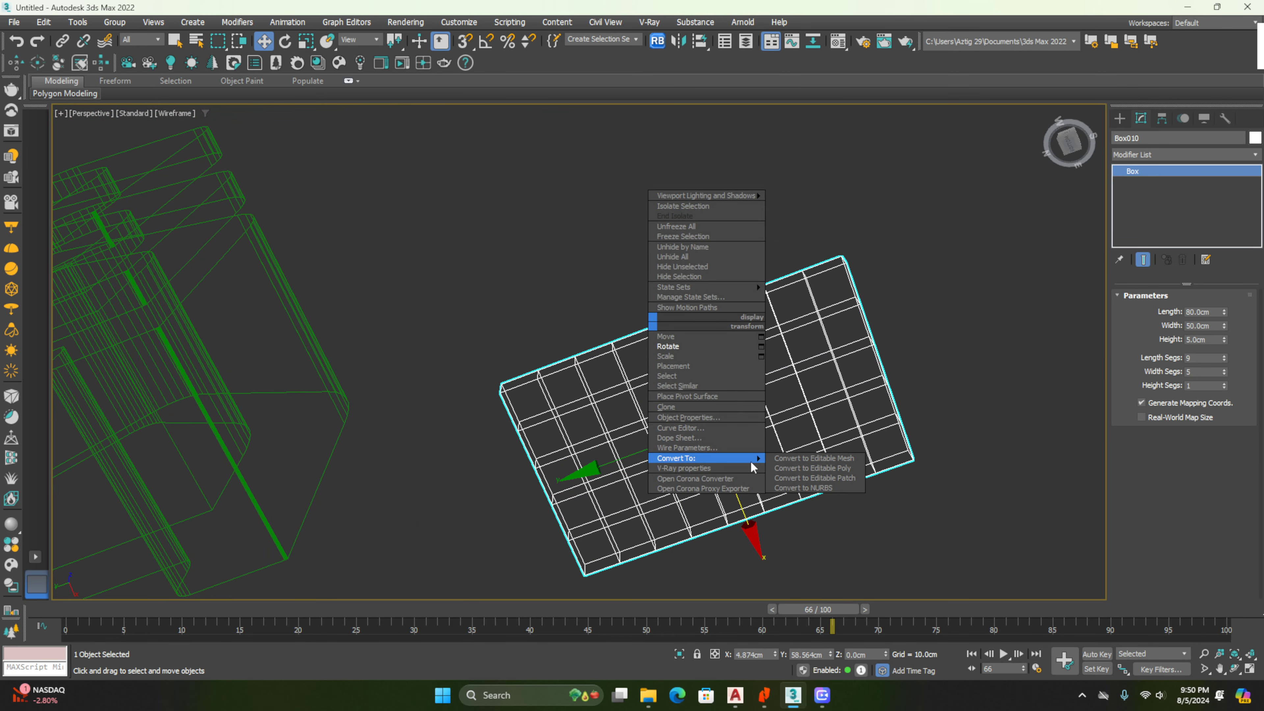
pyautogui.click(819, 468)
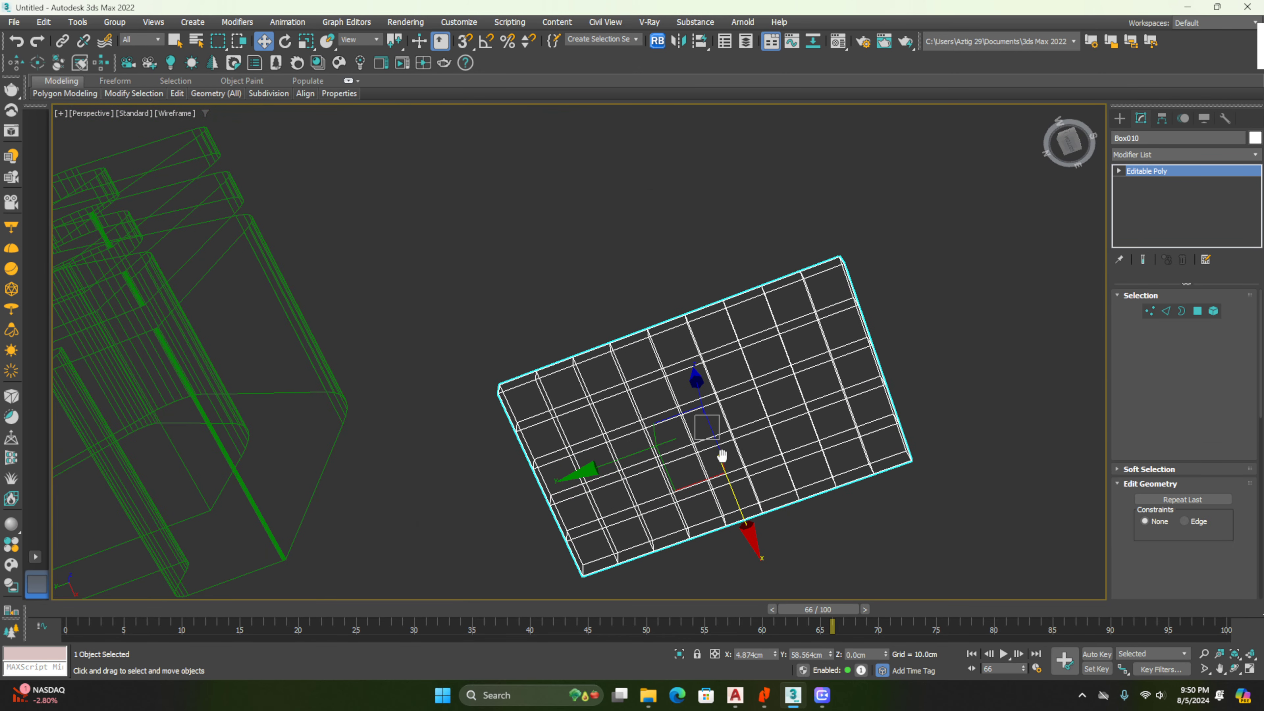
pyautogui.press('F3')
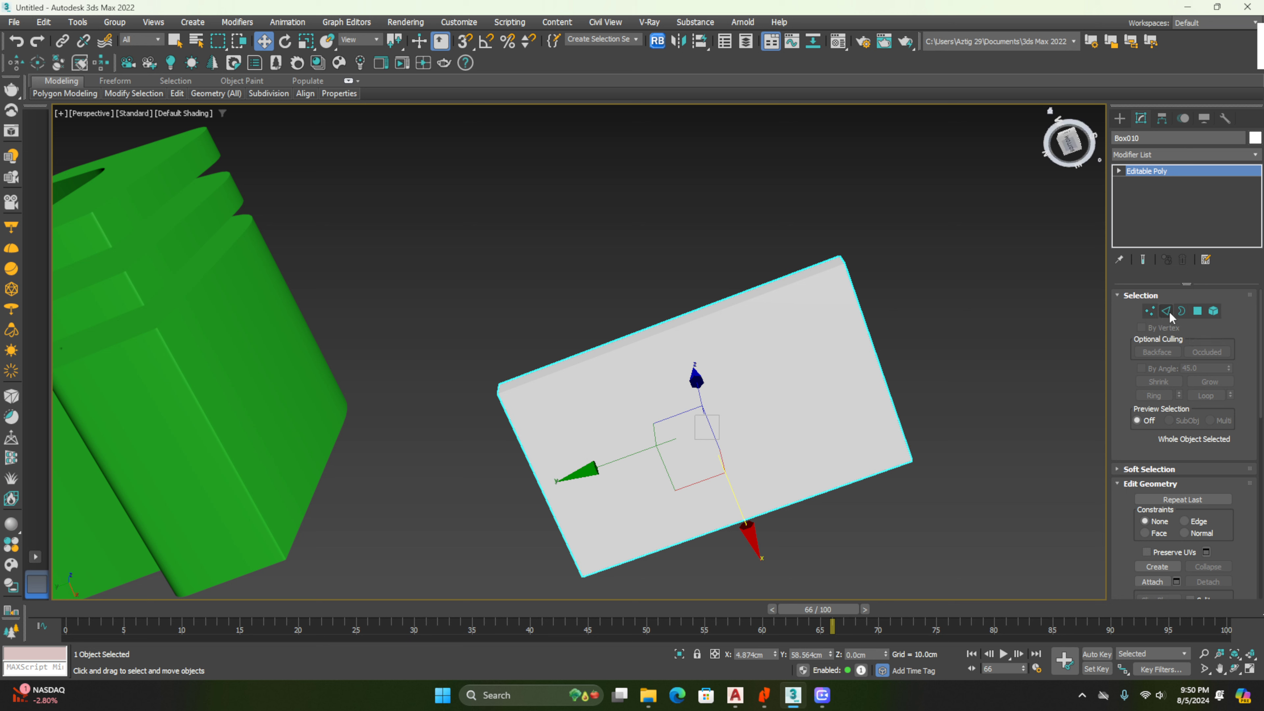
# Select the four corner polygons on the underside of the white box at Polygon level
pyautogui.click(1198, 312)
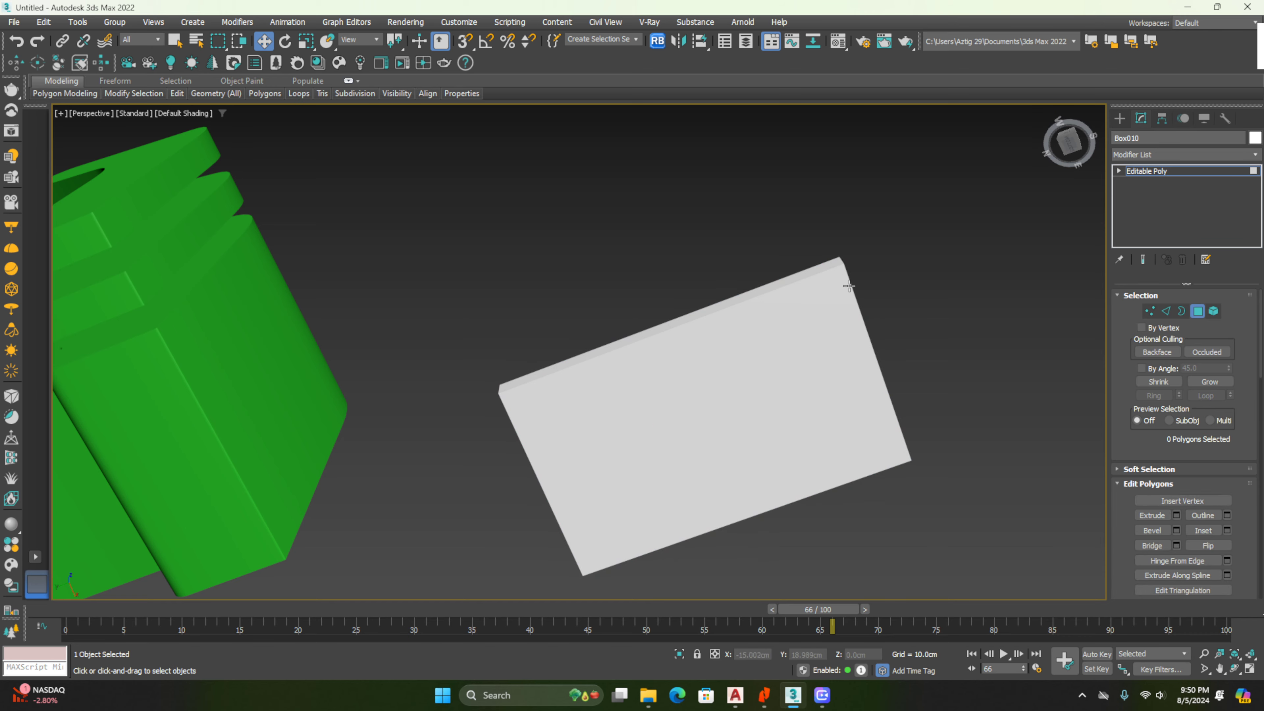
pyautogui.click(812, 312)
pyautogui.keyDown('ctrl'); pyautogui.click(506, 420); pyautogui.keyUp('ctrl')
pyautogui.keyDown('ctrl'); pyautogui.click(584, 560); pyautogui.keyUp('ctrl')
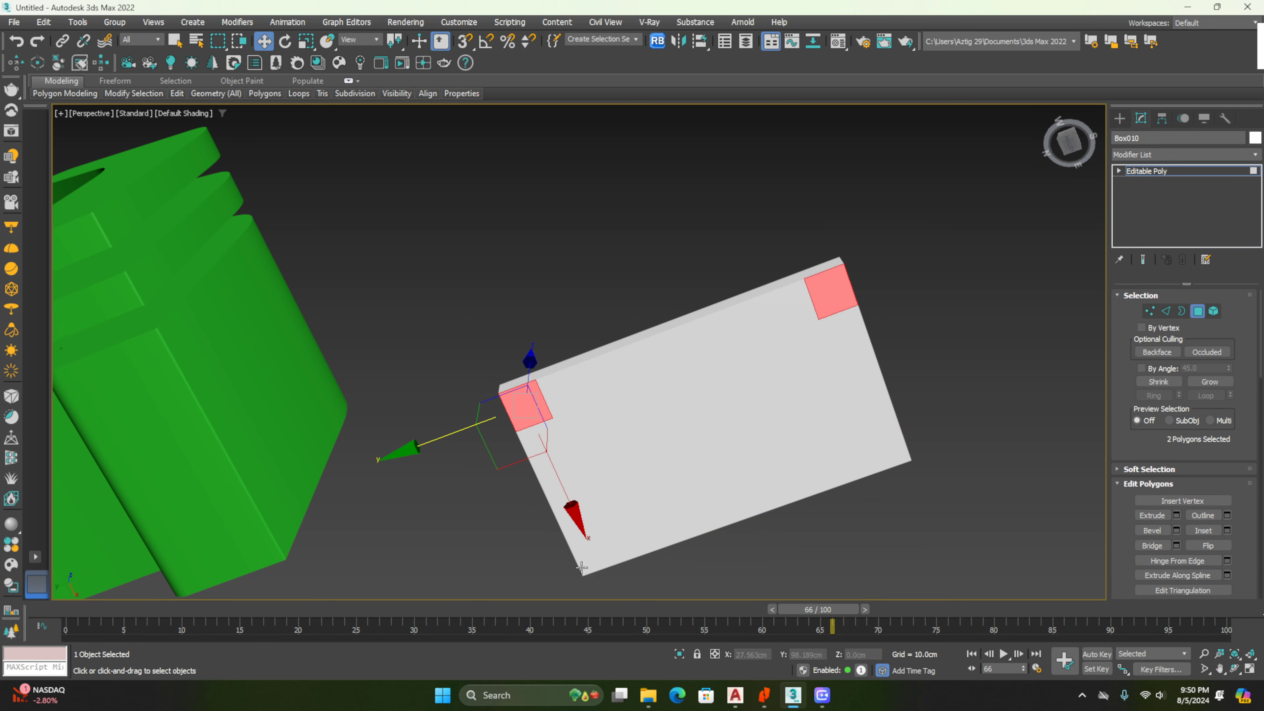
pyautogui.hotkey('ctrl', 'z')
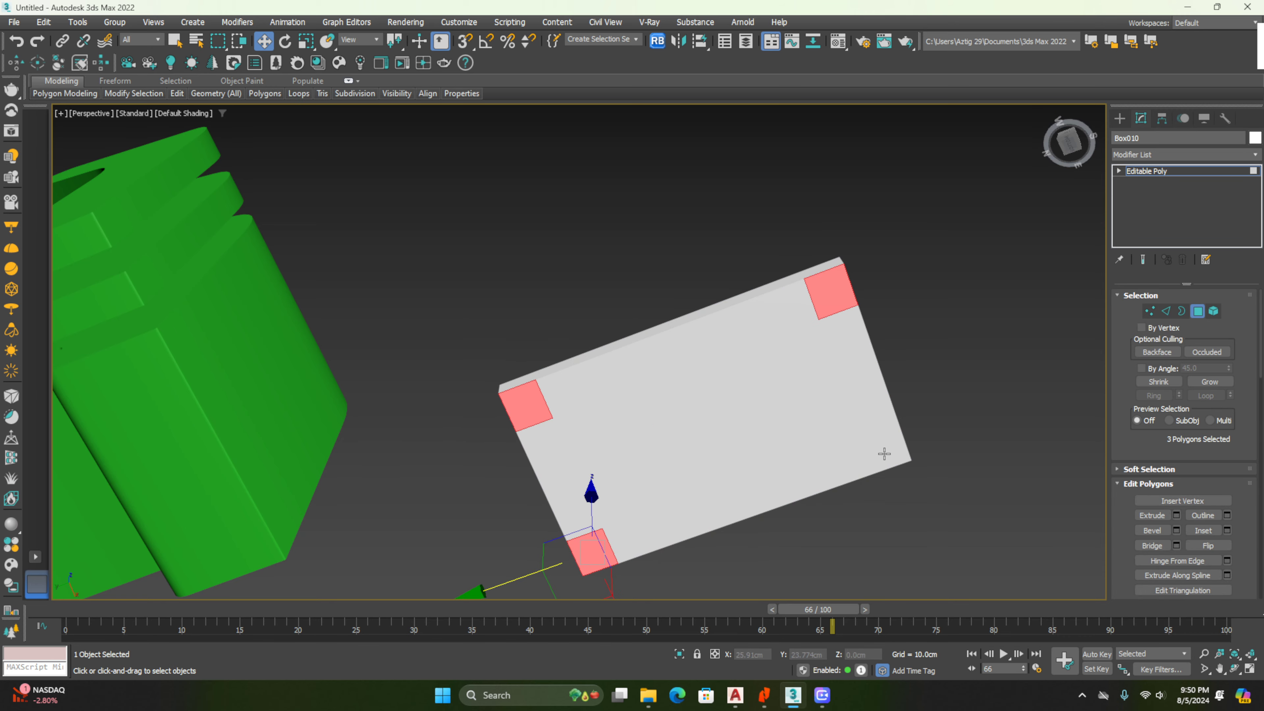
pyautogui.keyDown('ctrl'); pyautogui.click(885, 453); pyautogui.keyUp('ctrl')
# Extrude the four selected corner polygons about 48.5 cm to form the table legs
pyautogui.keyDown('alt'); pyautogui.moveTo(714, 401); pyautogui.dragTo(700, 415, button='middle'); pyautogui.keyUp('alt')
pyautogui.rightClick(697, 408)
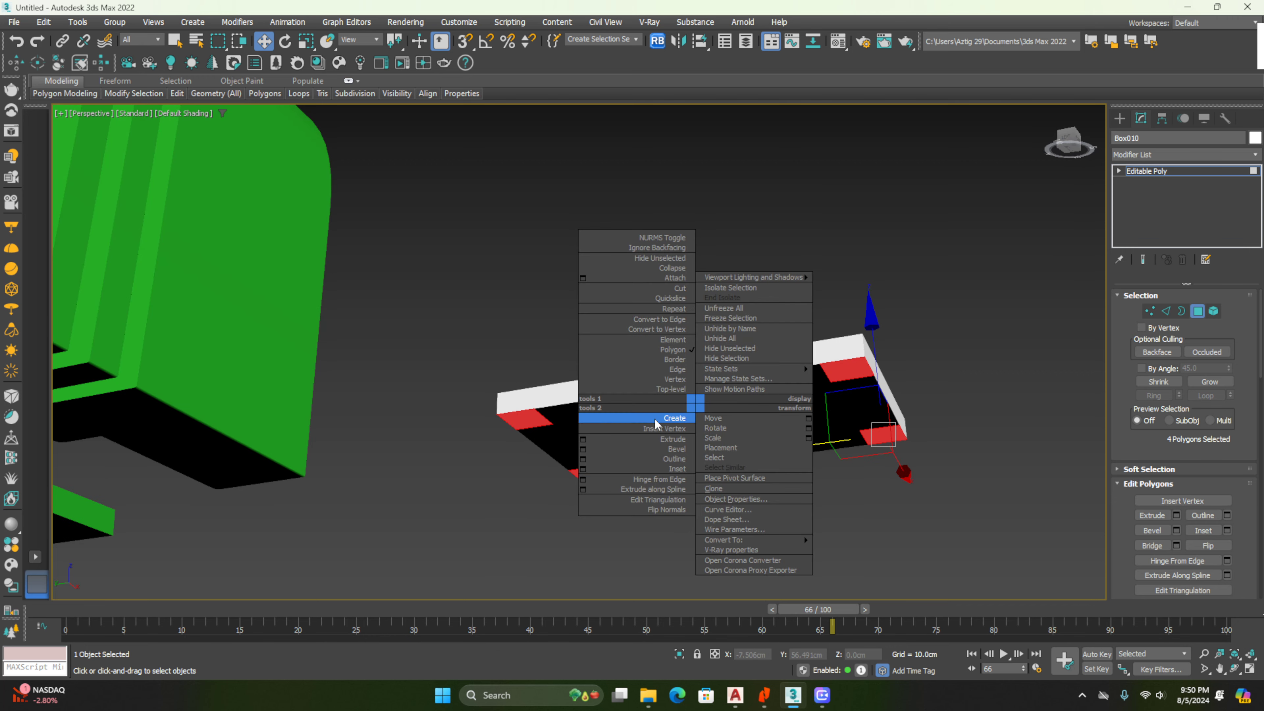
pyautogui.click(584, 439)
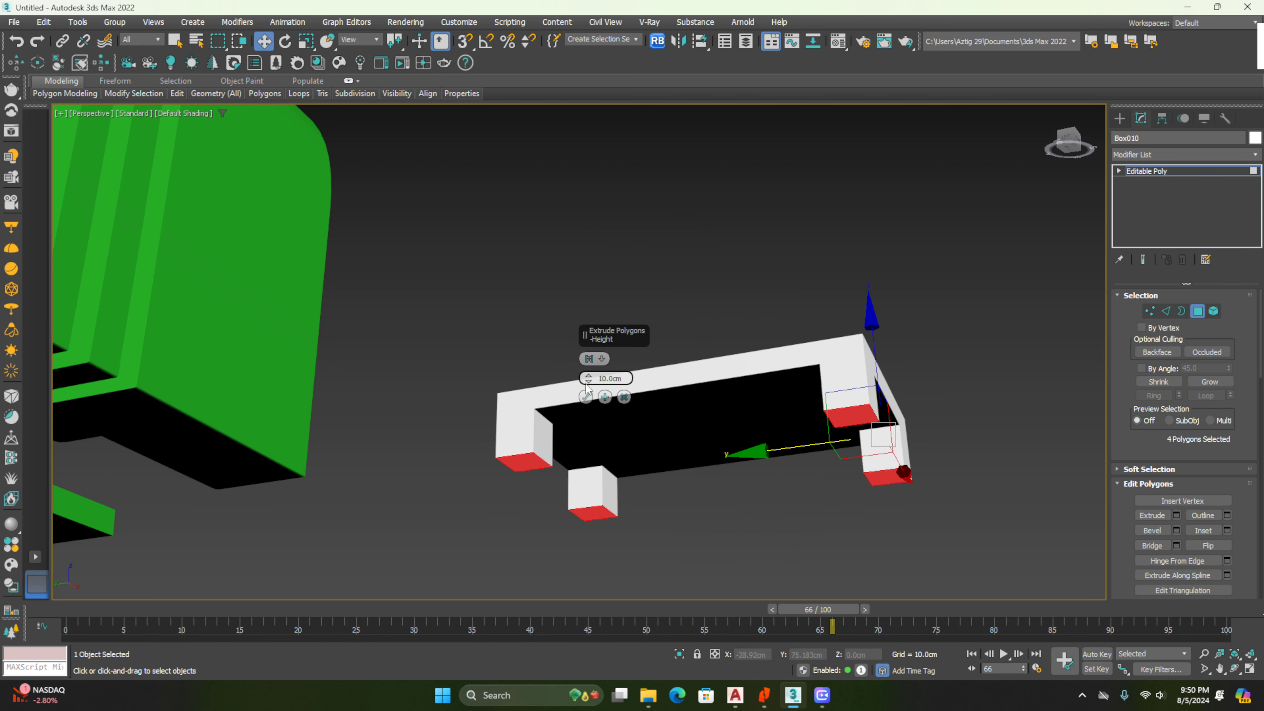
pyautogui.moveTo(588, 379); pyautogui.dragTo(611, 111)
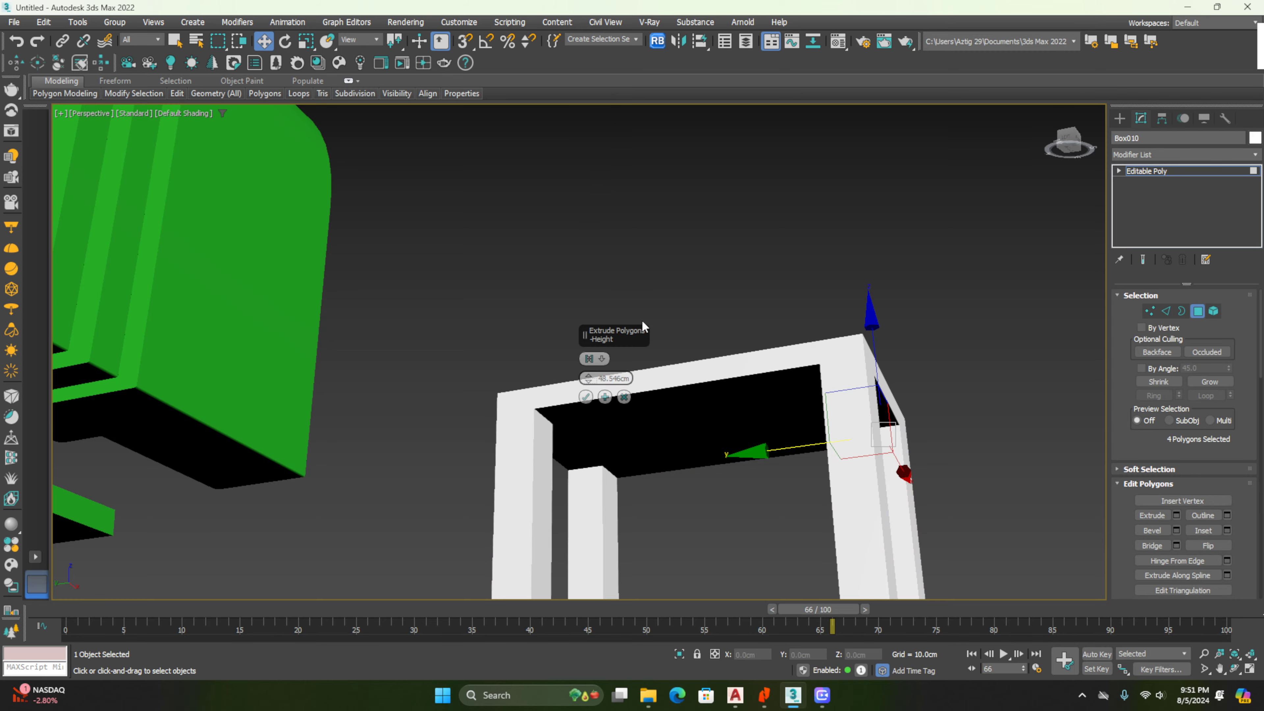
pyautogui.click(584, 397)
# Select the two corner polygons at one end of the table top and extrude them upward as backrest posts
pyautogui.scroll(-5, 601, 299)
pyautogui.keyDown('alt'); pyautogui.moveTo(603, 290); pyautogui.dragTo(452, 385, button='middle'); pyautogui.keyUp('alt')
pyautogui.scroll(5, 451, 385)
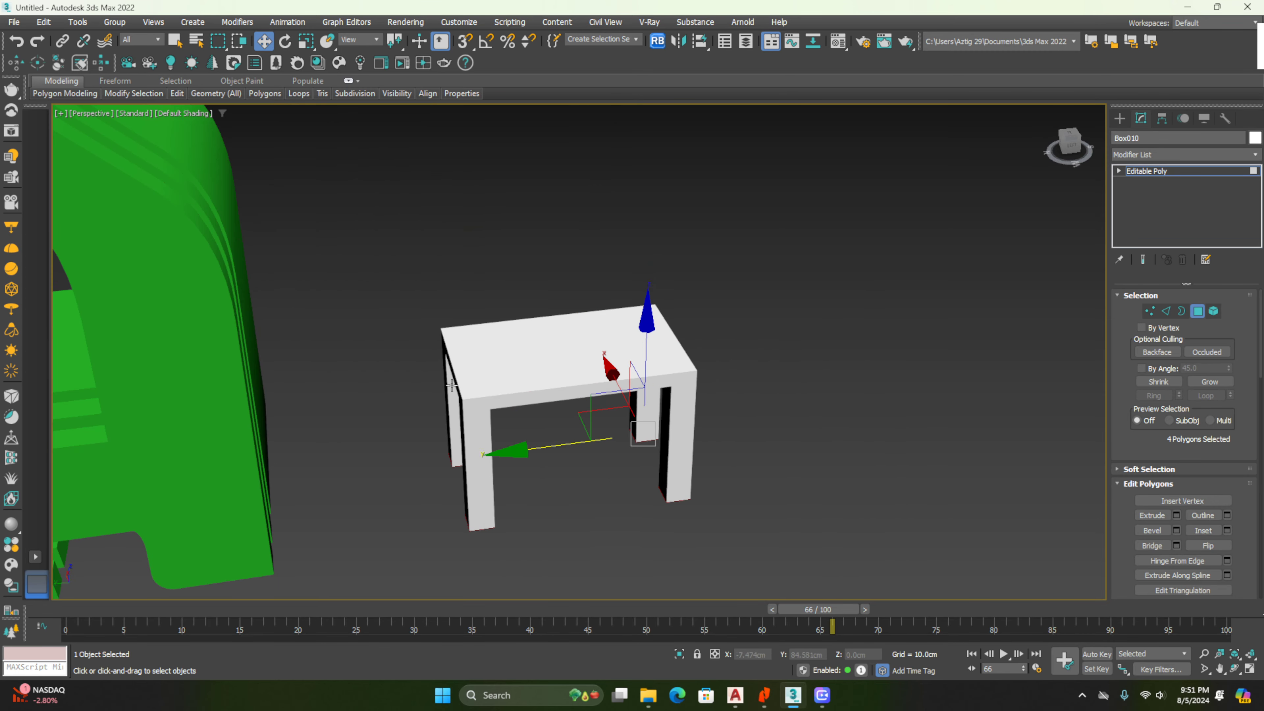
pyautogui.keyDown('alt'); pyautogui.moveTo(641, 402); pyautogui.dragTo(589, 379, button='middle'); pyautogui.keyUp('alt')
pyautogui.click(611, 386)
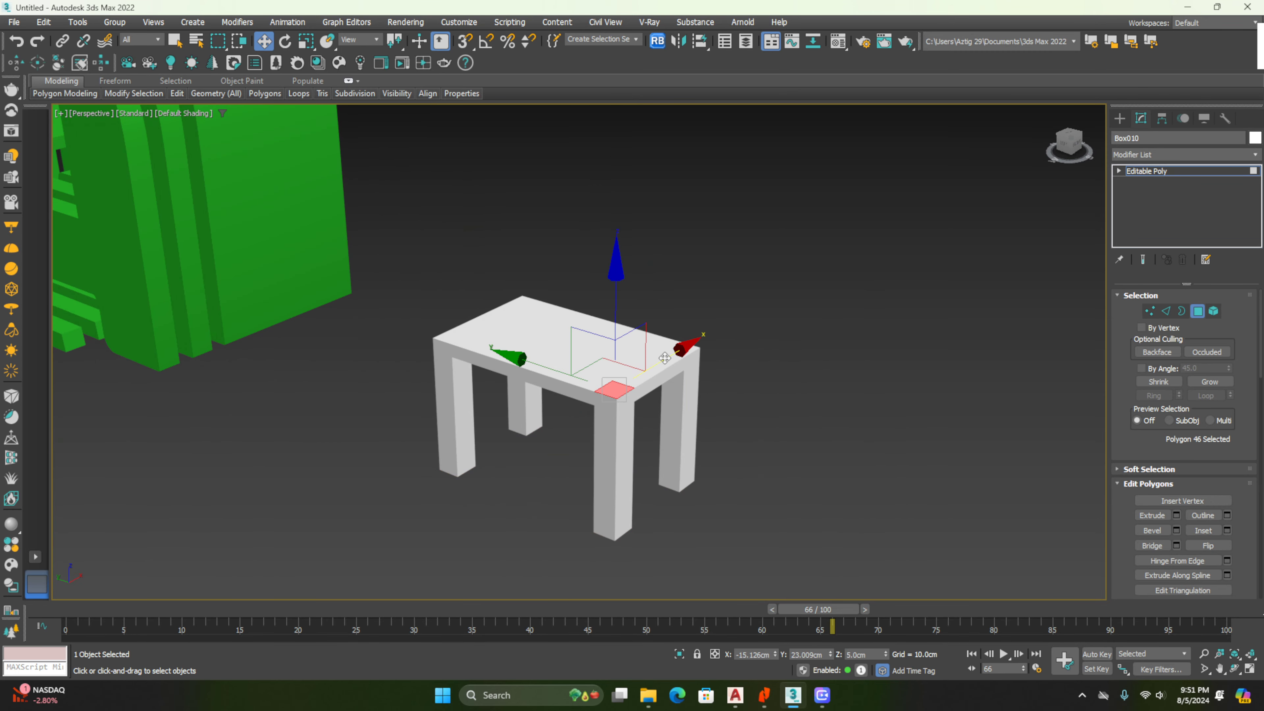
pyautogui.keyDown('ctrl'); pyautogui.click(682, 348); pyautogui.keyUp('ctrl')
pyautogui.rightClick(706, 328)
pyautogui.click(593, 364)
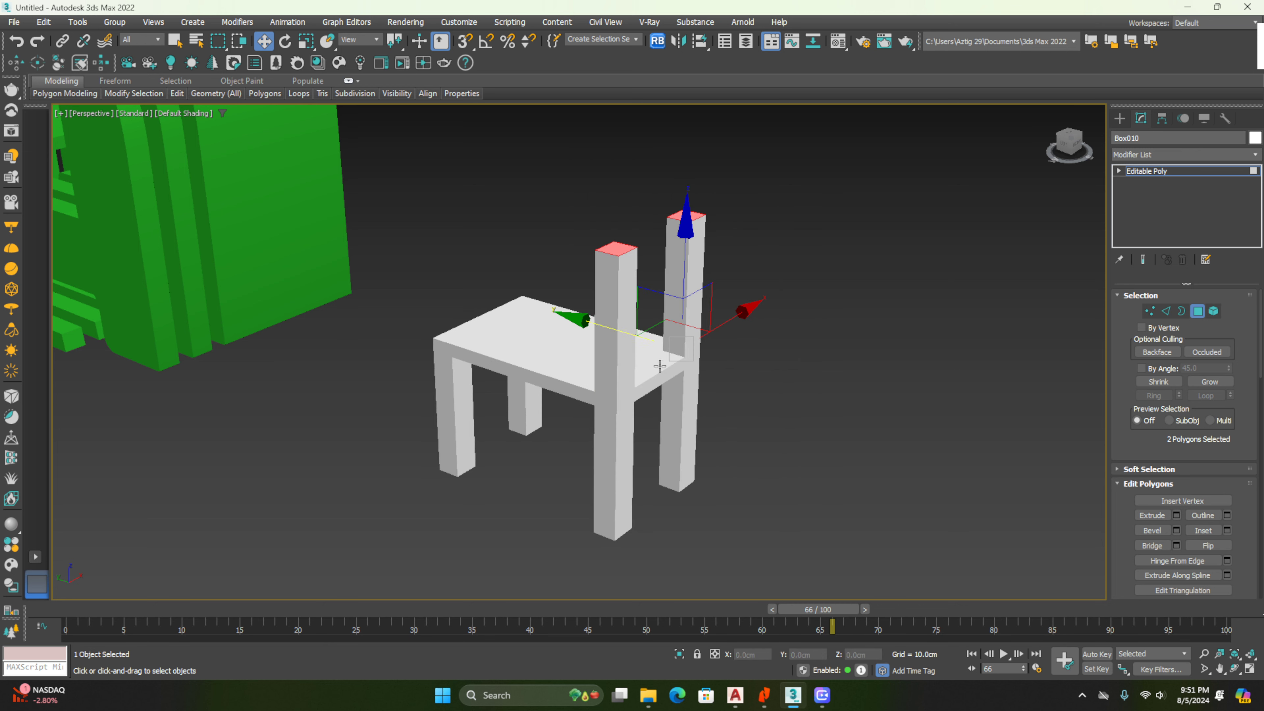
pyautogui.click(587, 398)
# Extrude the two post-top polygons by a further 8.289 cm
pyautogui.rightClick(696, 289)
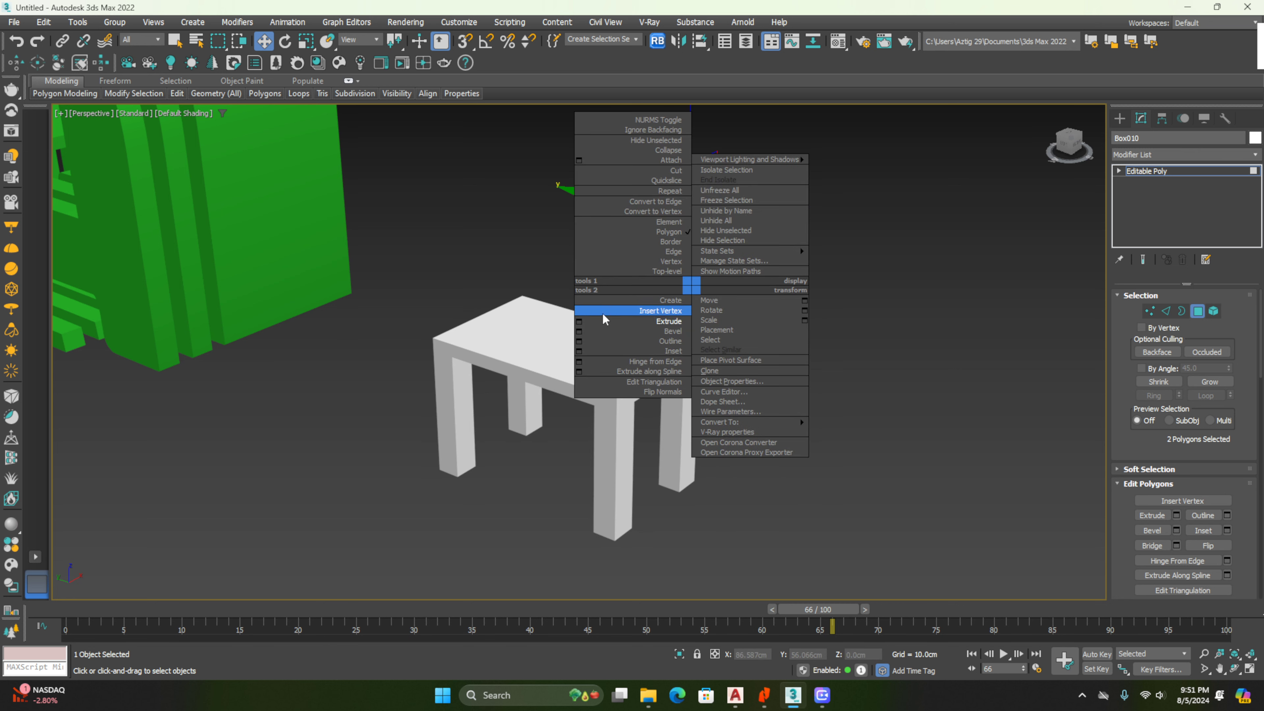
pyautogui.click(580, 321)
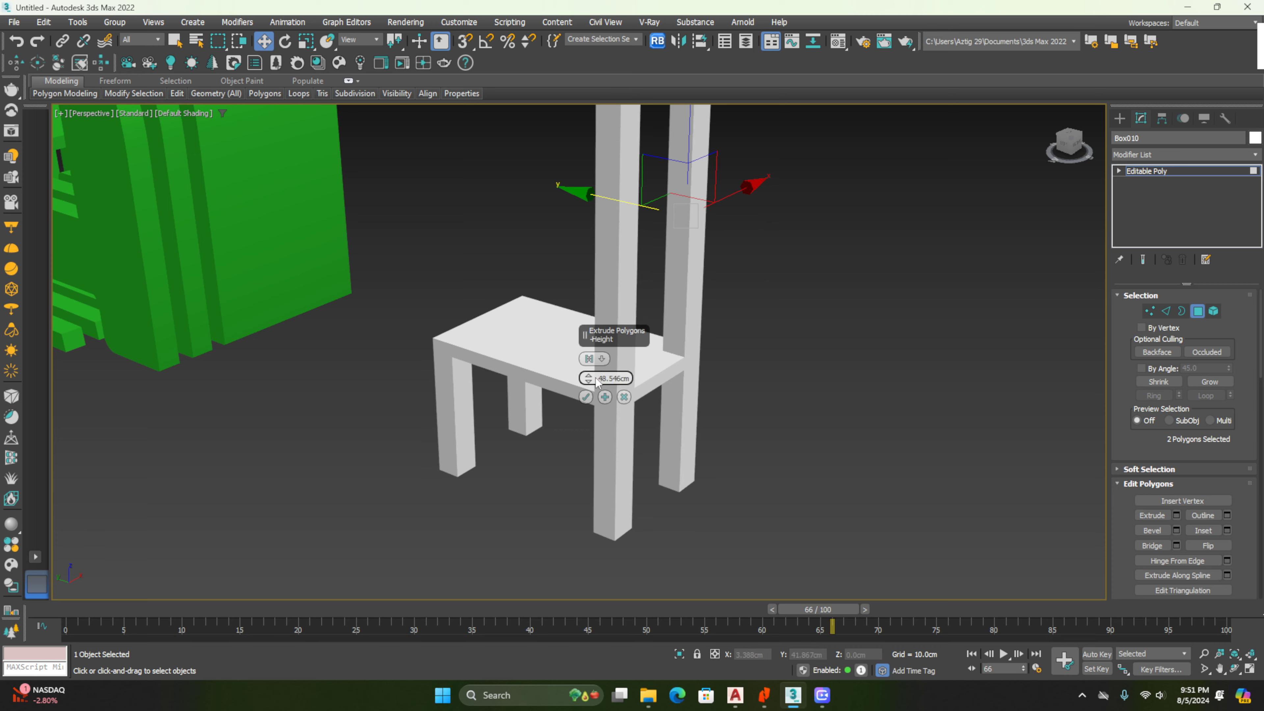
pyautogui.rightClick(592, 378)
pyautogui.moveTo(593, 377); pyautogui.dragTo(598, 328)
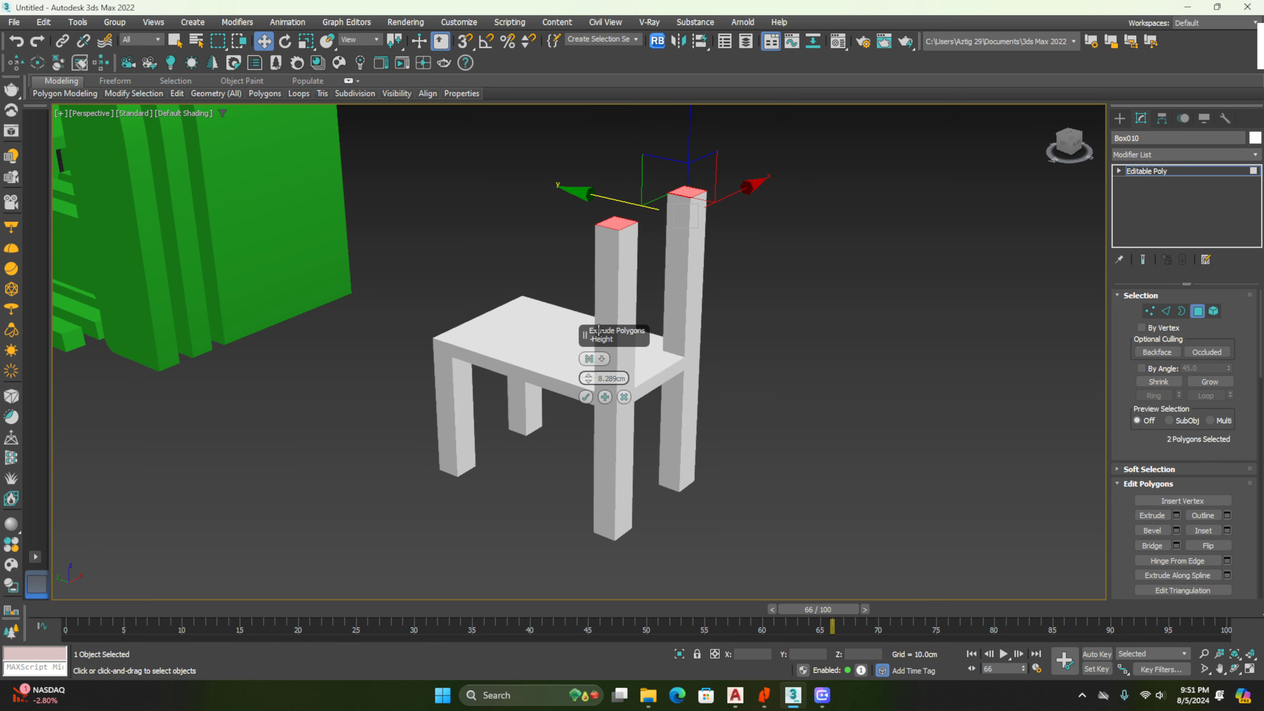
pyautogui.click(585, 397)
# Select the facing inner polygons near the tops of the two posts and bridge them into a cross rail
pyautogui.keyDown('alt'); pyautogui.moveTo(650, 238); pyautogui.dragTo(709, 342, button='middle'); pyautogui.keyUp('alt')
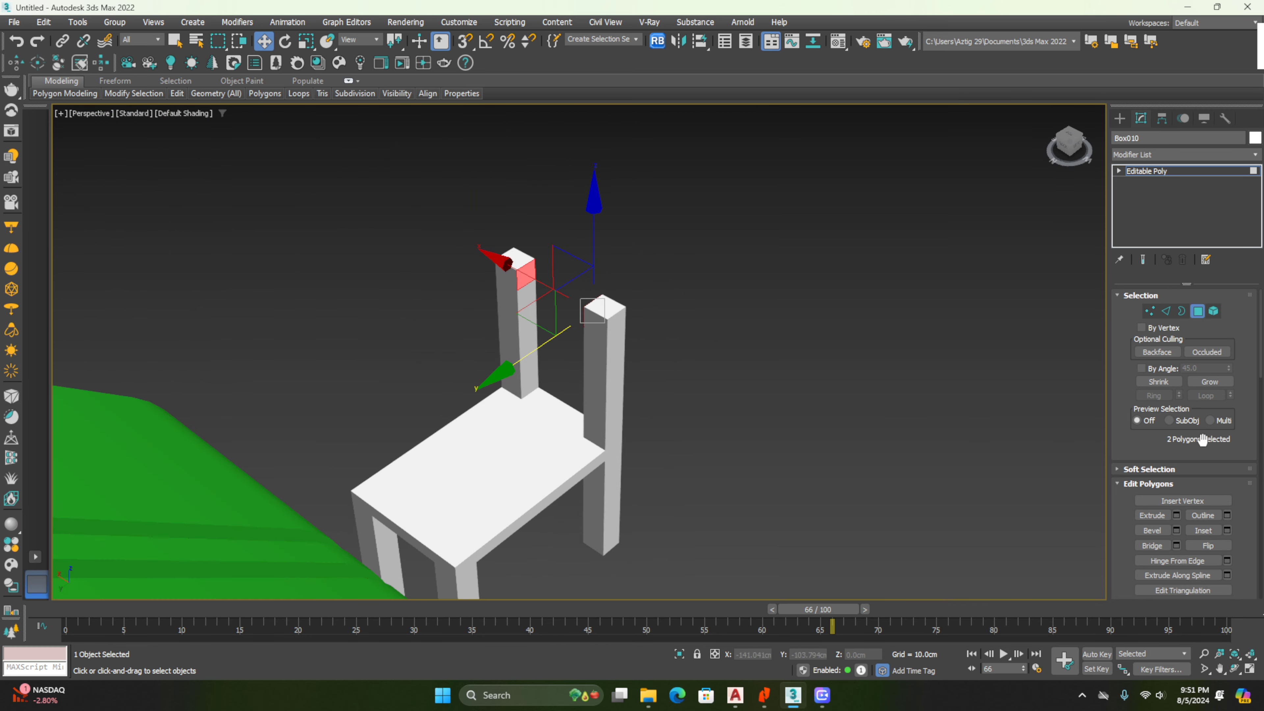
pyautogui.scroll(-2, 1145, 453)
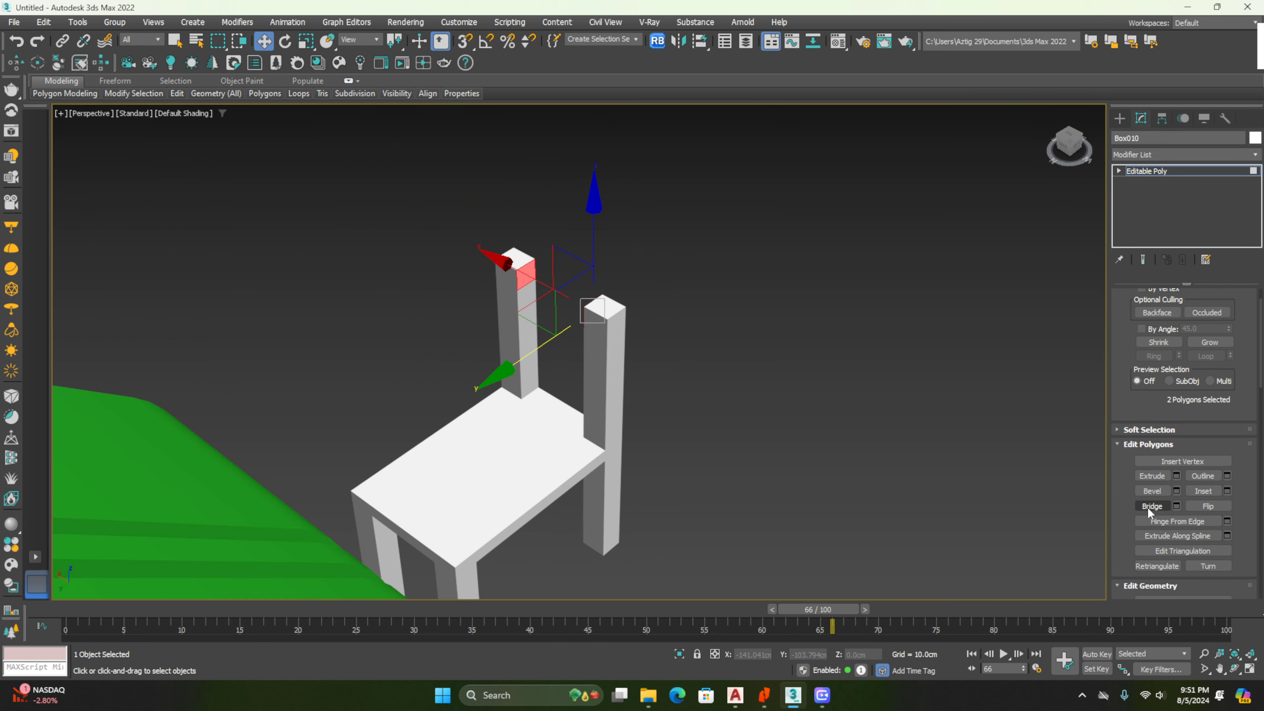
pyautogui.click(1152, 506)
# Select the top polygons of both backrest posts and extrude them upward above the cross rail
pyautogui.keyDown('alt'); pyautogui.moveTo(687, 389); pyautogui.dragTo(678, 322, button='middle'); pyautogui.keyUp('alt')
pyautogui.click(525, 262)
pyautogui.keyDown('ctrl'); pyautogui.click(589, 295); pyautogui.keyUp('ctrl')
pyautogui.rightClick(676, 321)
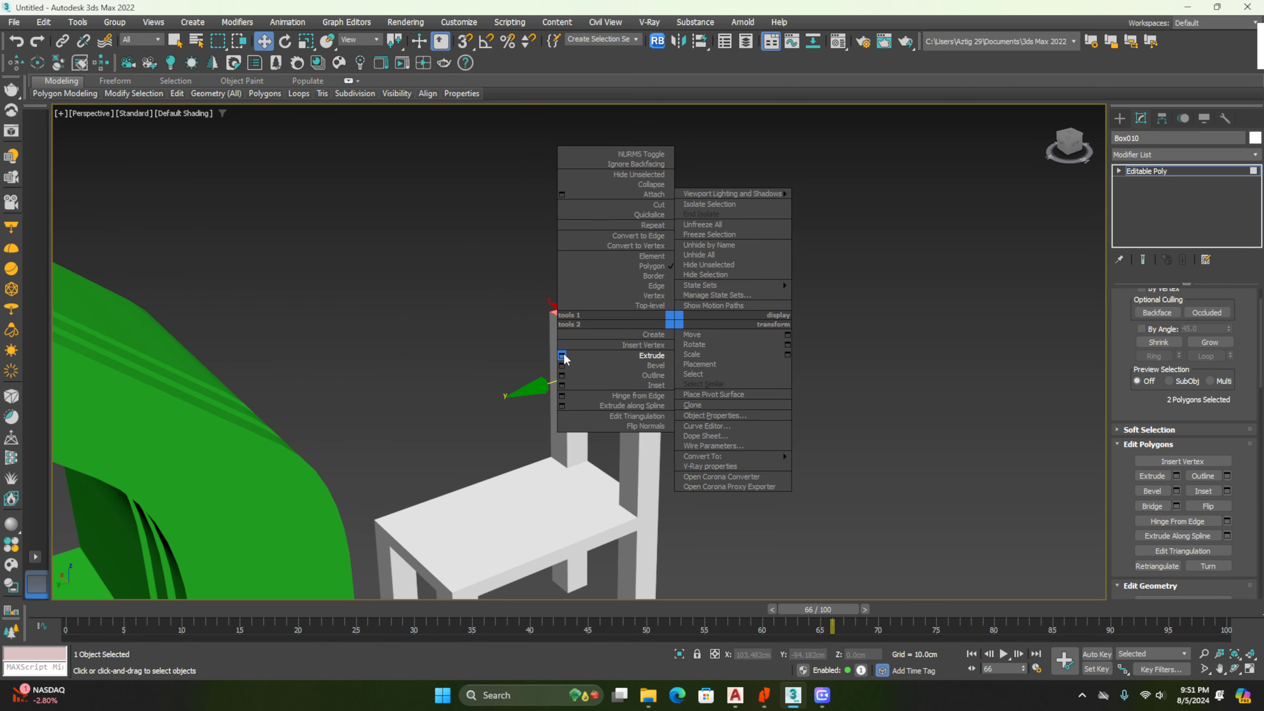
pyautogui.click(563, 355)
pyautogui.click(587, 377)
# Extrude both post tops by another 8.289 cm and raise them along Z to lengthen the posts
pyautogui.rightClick(709, 299)
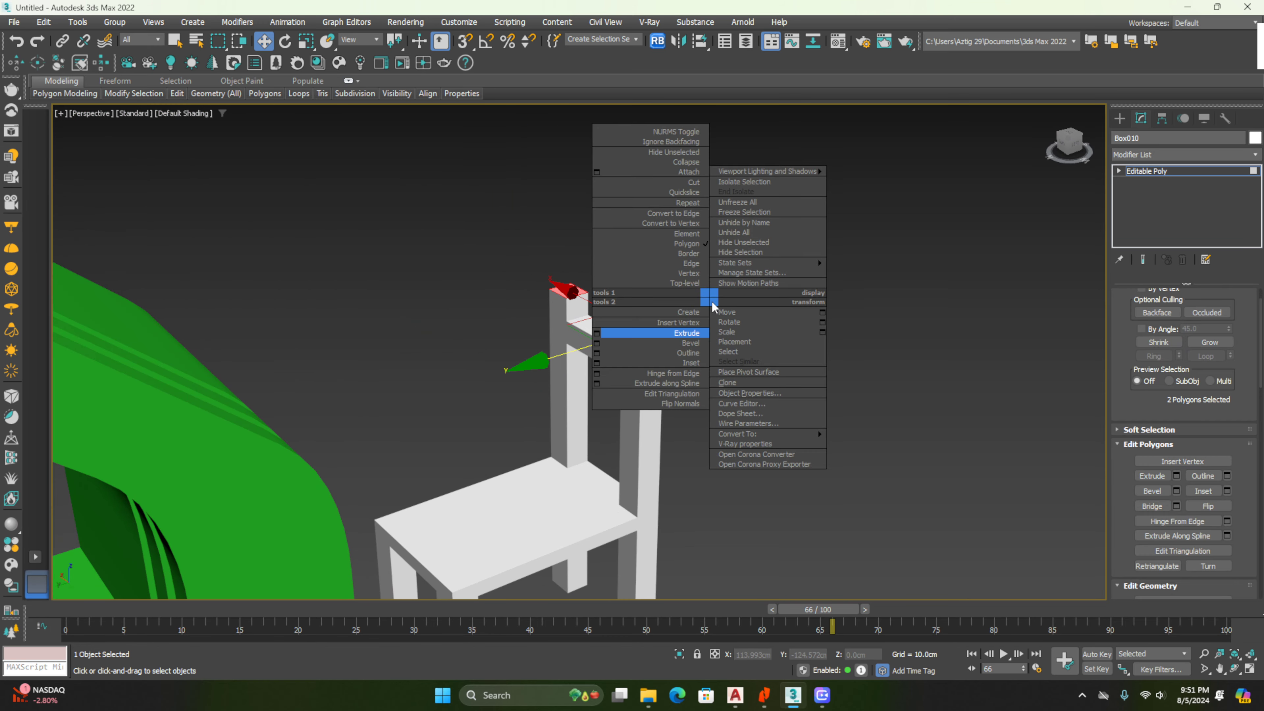
pyautogui.click(597, 333)
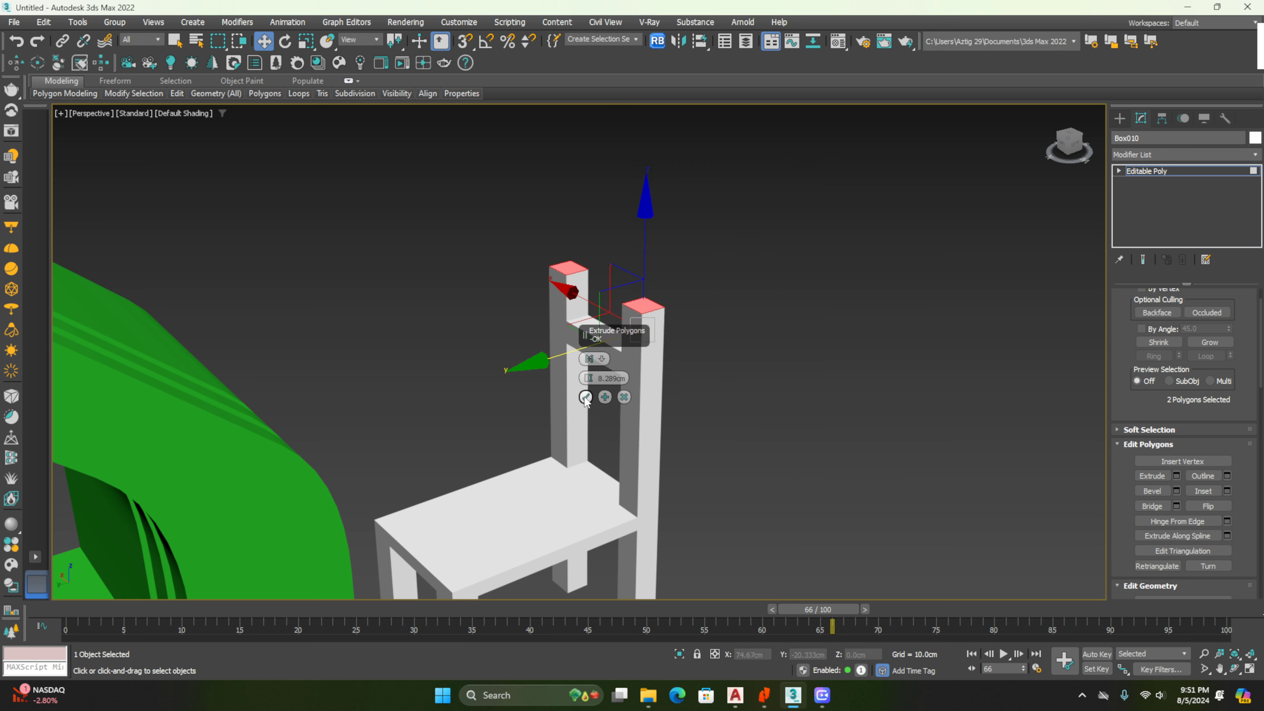
pyautogui.click(588, 386)
pyautogui.moveTo(646, 232); pyautogui.dragTo(647, 174)
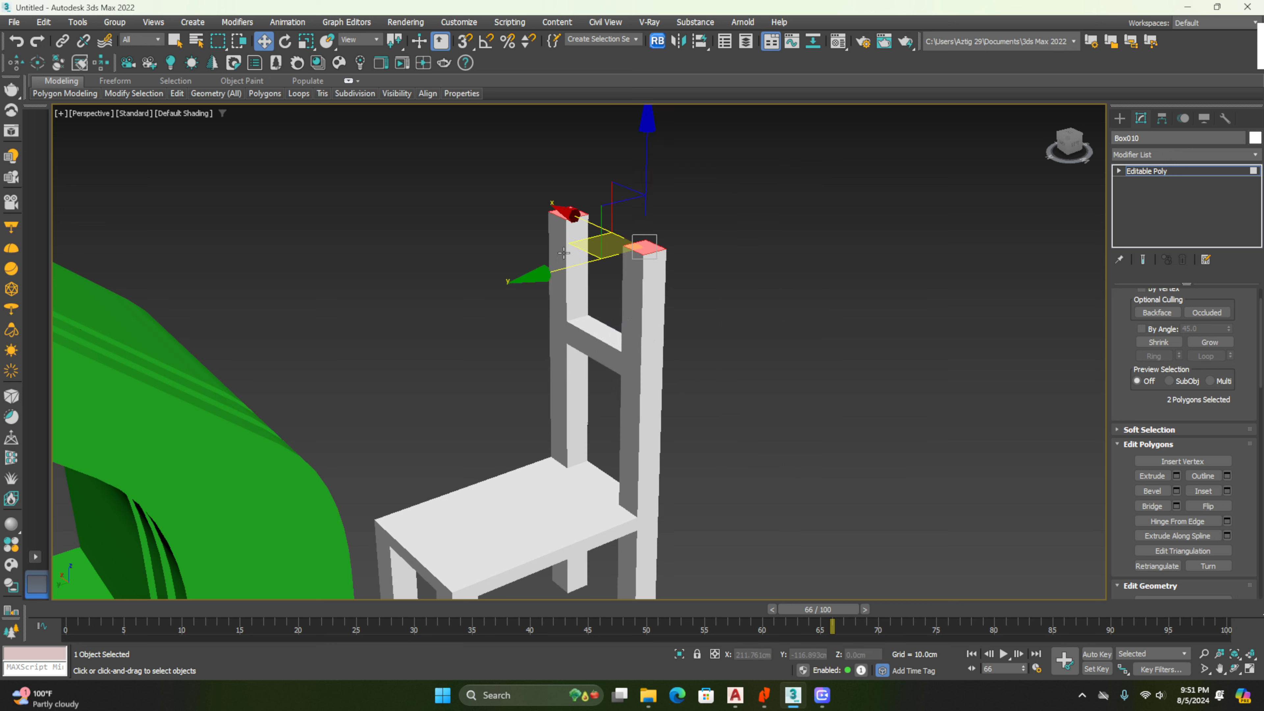
# Select the facing inner polygons on the tall upper sections of the posts and bridge them into a backrest panel
pyautogui.click(579, 273)
pyautogui.keyDown('alt'); pyautogui.moveTo(579, 271); pyautogui.dragTo(560, 216, button='middle'); pyautogui.keyUp('alt')
pyautogui.keyDown('ctrl'); pyautogui.click(650, 230); pyautogui.keyUp('ctrl')
pyautogui.click(644, 231)
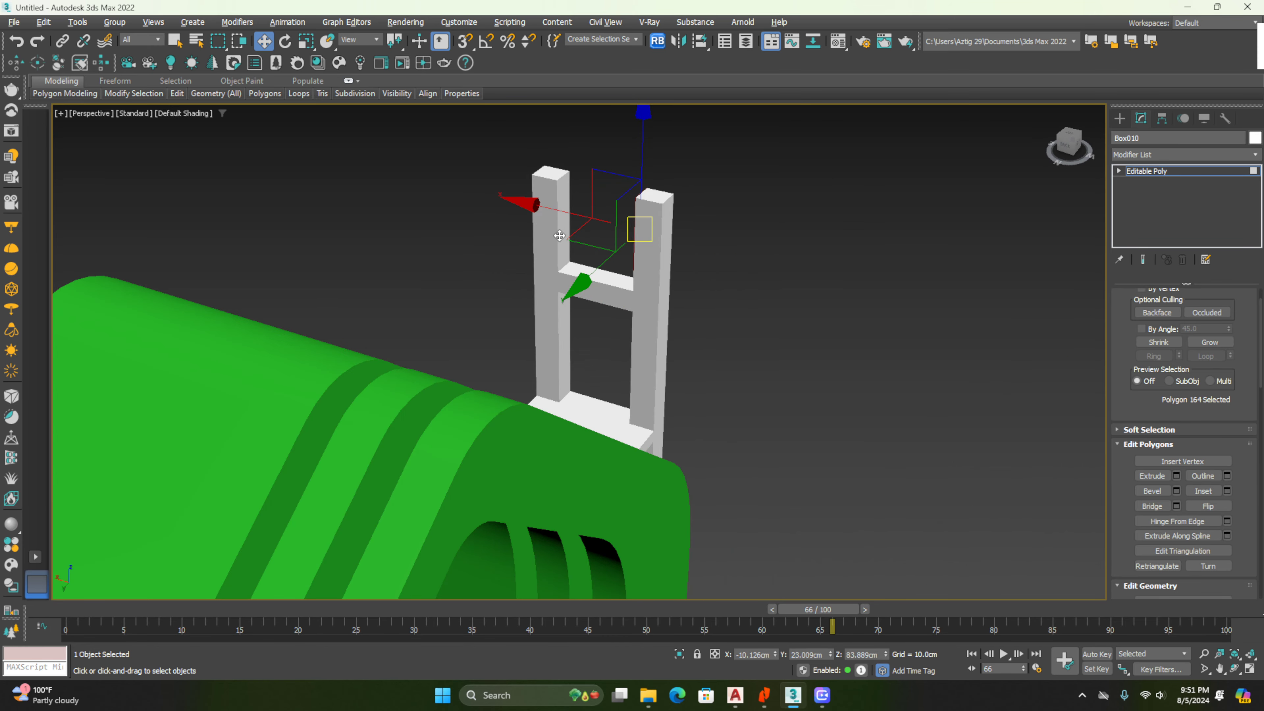
pyautogui.keyDown('ctrl'); pyautogui.click(561, 216); pyautogui.keyUp('ctrl')
pyautogui.scroll(5, 577, 229)
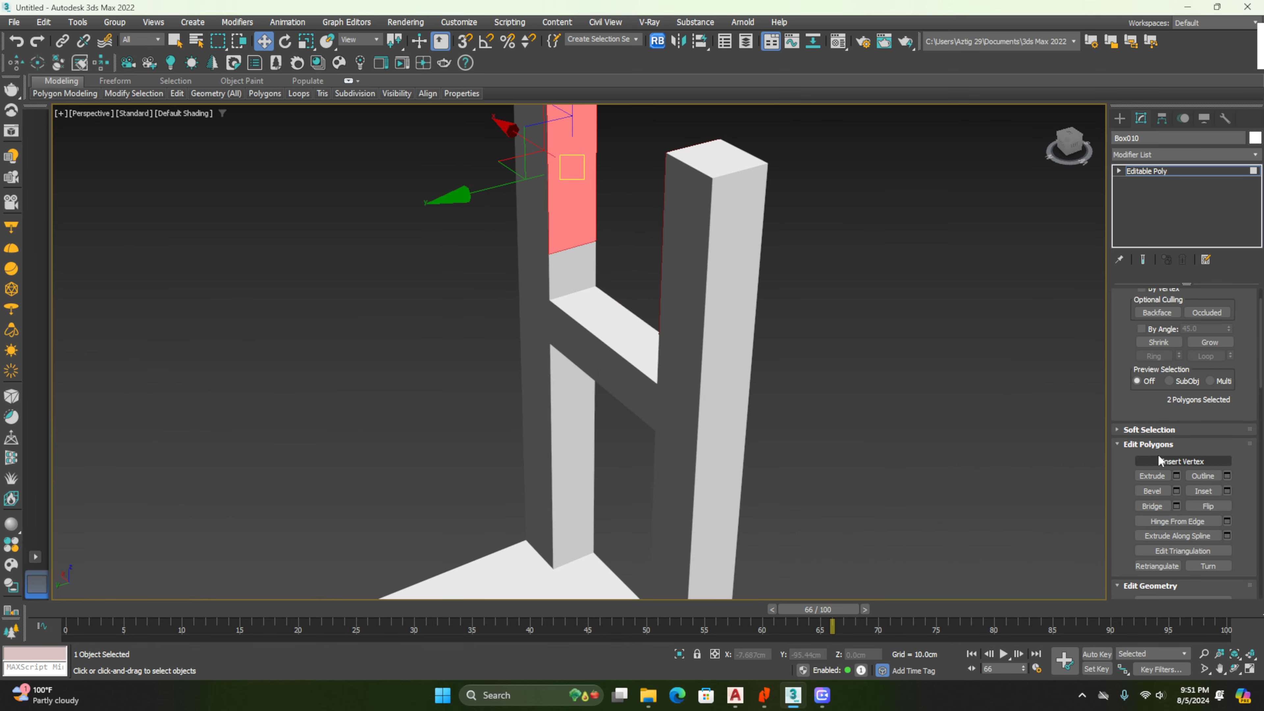
pyautogui.click(1155, 507)
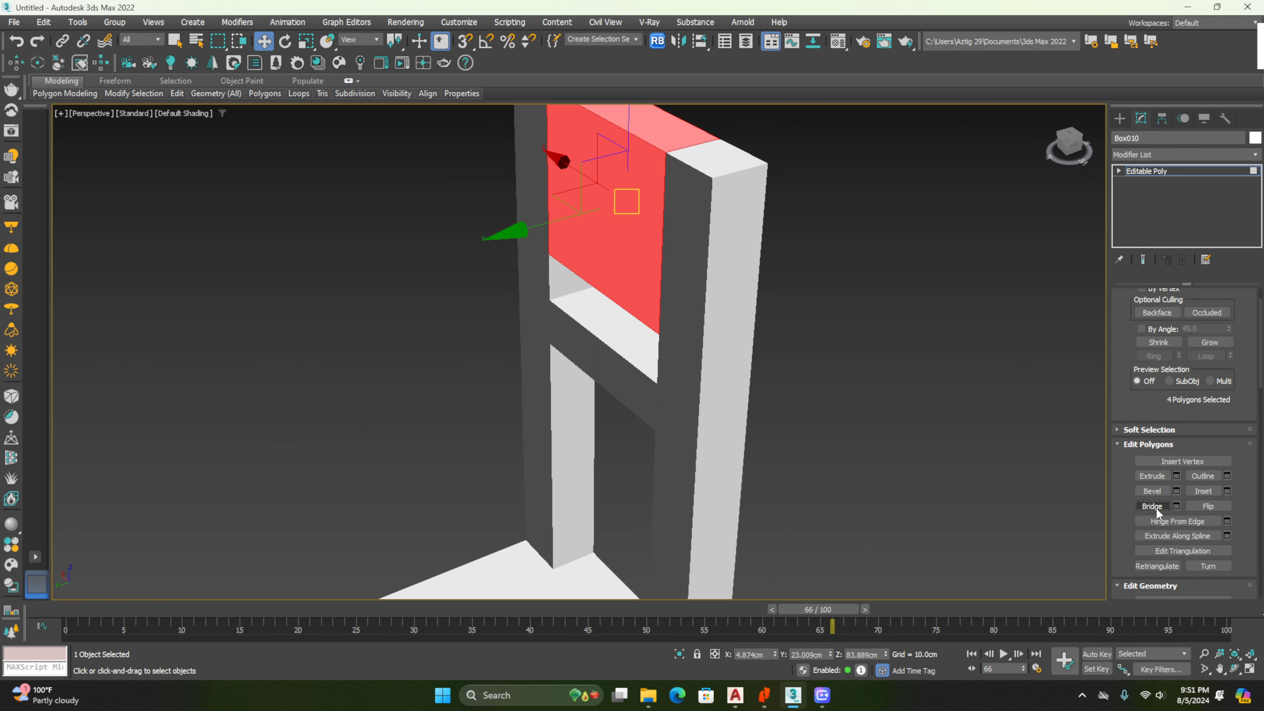
pyautogui.scroll(-5, 808, 348)
pyautogui.click(873, 443)
# Select all backrest vertices above the seat at Vertex level and lower them to shorten the backrest
pyautogui.keyDown('alt'); pyautogui.moveTo(873, 443); pyautogui.dragTo(792, 322, button='middle'); pyautogui.keyUp('alt')
pyautogui.scroll(2, 1157, 390)
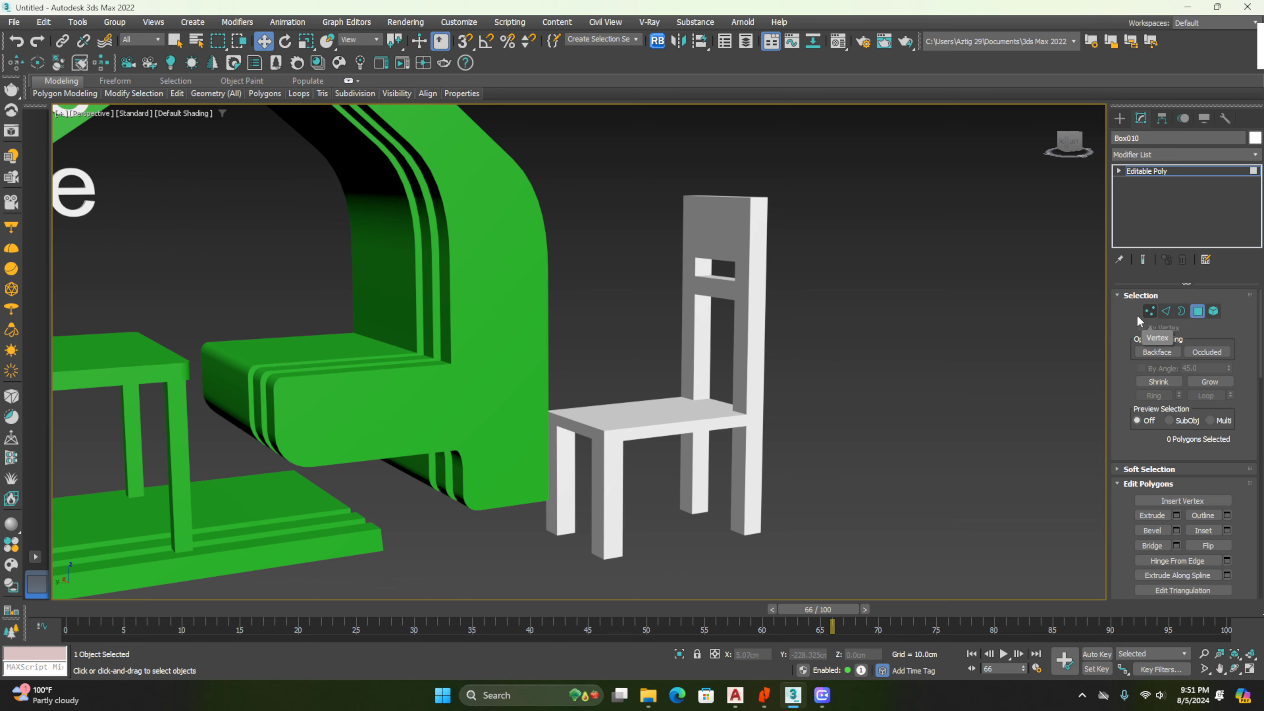
pyautogui.click(1149, 312)
pyautogui.moveTo(662, 185); pyautogui.dragTo(723, 274)
pyautogui.scroll(5, 727, 279)
pyautogui.keyDown('alt'); pyautogui.moveTo(730, 285); pyautogui.dragTo(735, 313, button='middle'); pyautogui.keyUp('alt')
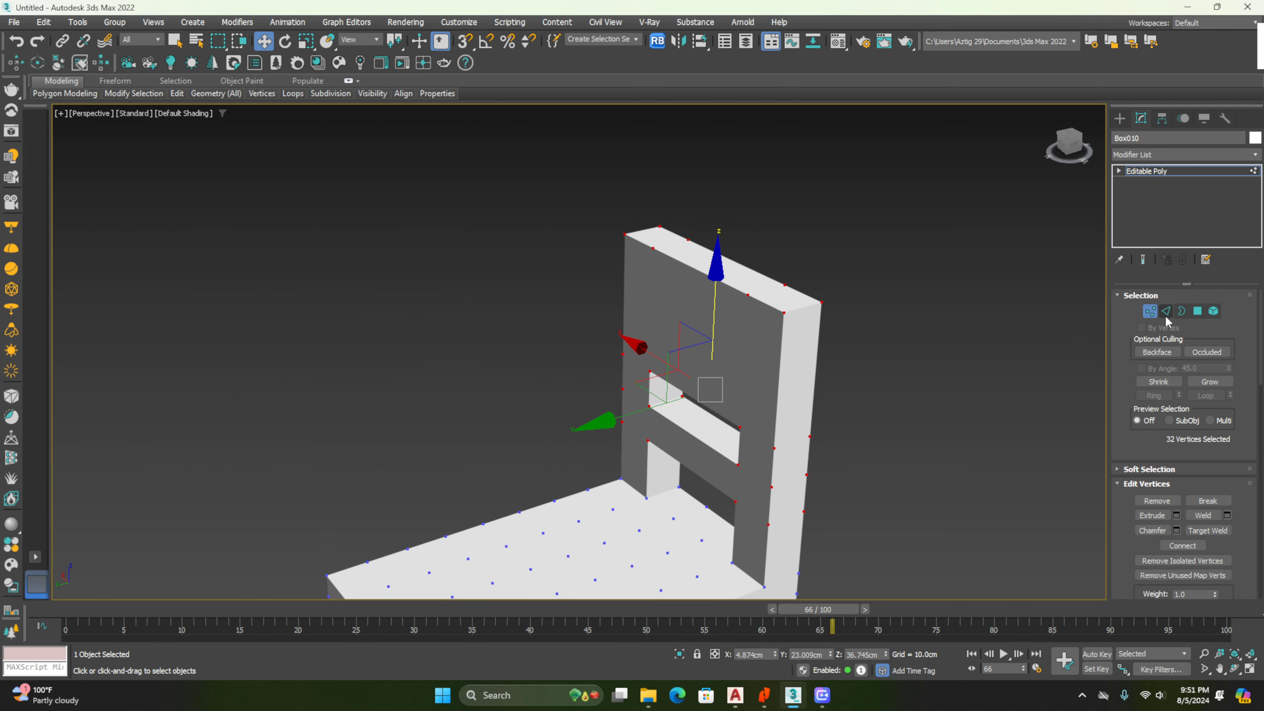
# Chamfer the two top corner edges of the backrest by about 5.077 cm with 6 segments
pyautogui.press('2')
pyautogui.click(796, 302)
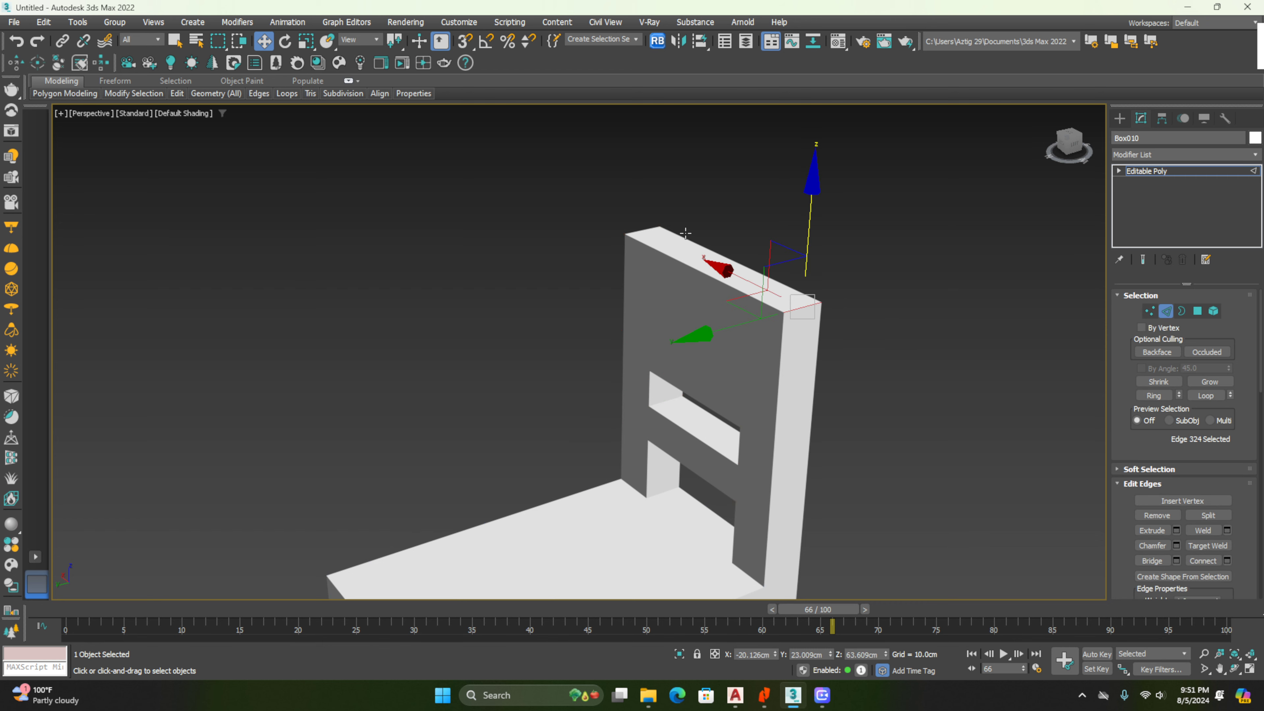
pyautogui.keyDown('alt'); pyautogui.moveTo(605, 252); pyautogui.dragTo(733, 275, button='middle'); pyautogui.keyUp('alt')
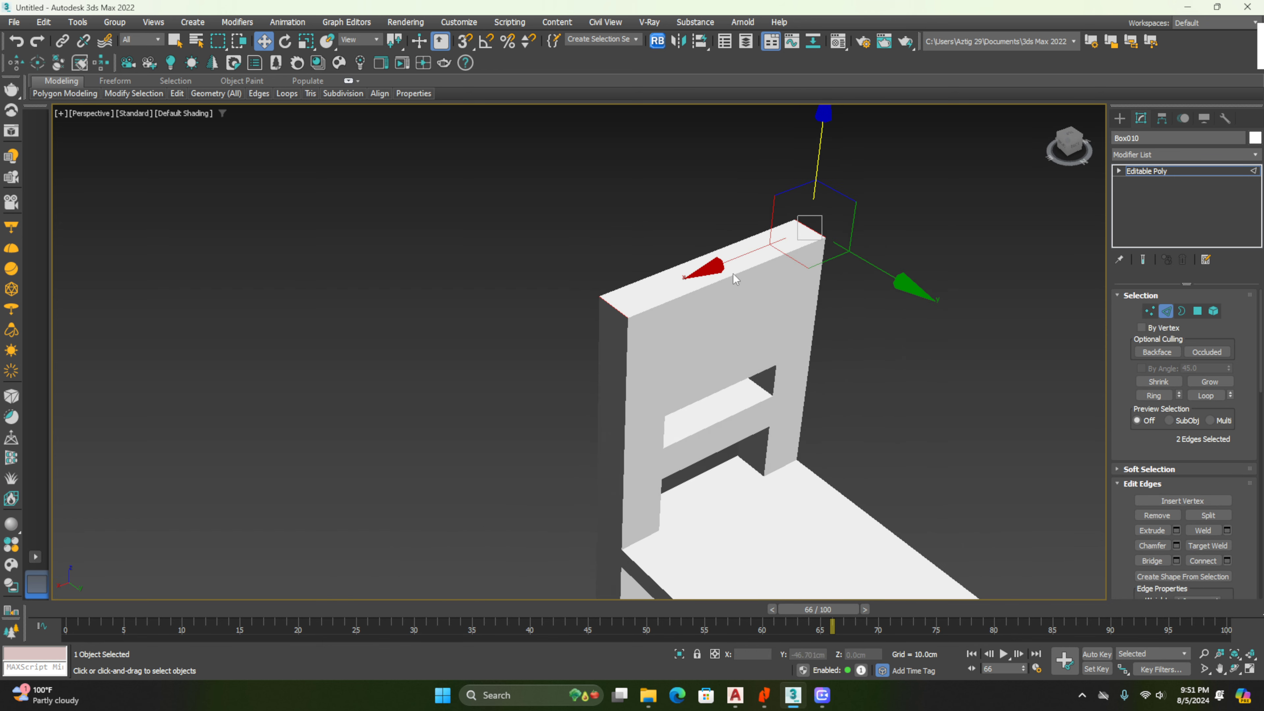
pyautogui.scroll(5, 623, 312)
pyautogui.rightClick(652, 285)
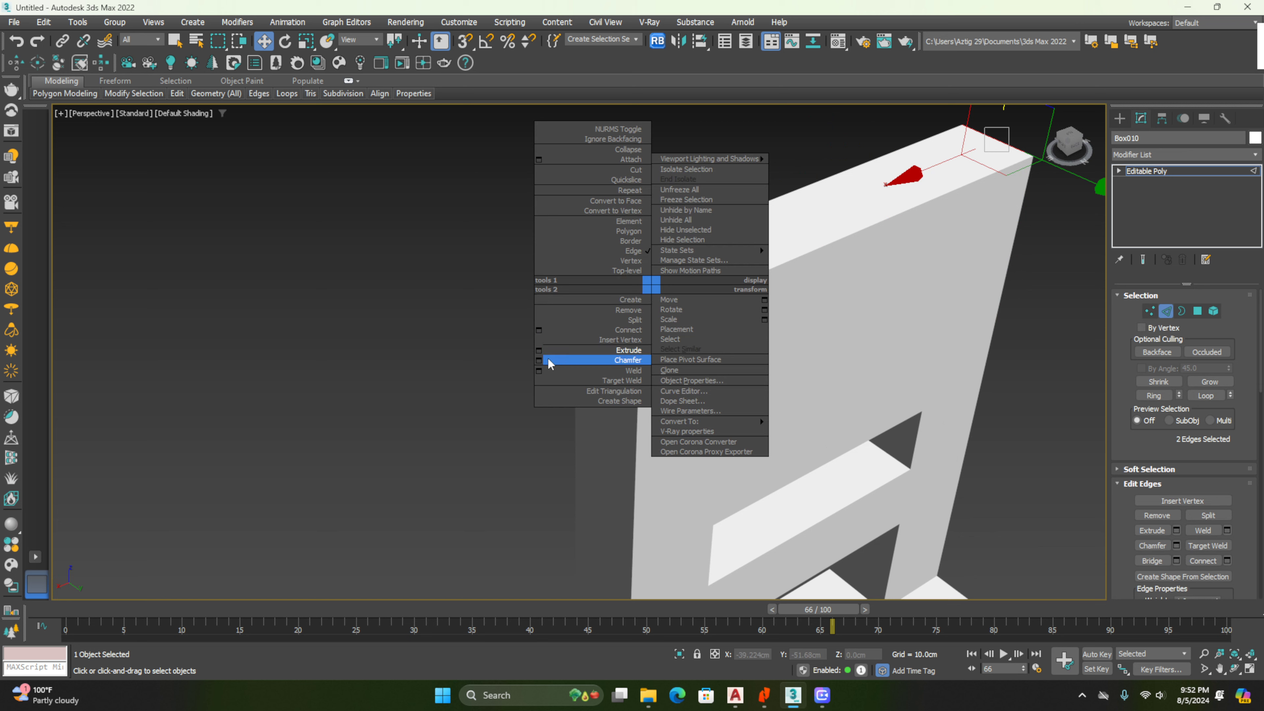
pyautogui.click(539, 359)
pyautogui.keyDown('alt'); pyautogui.moveTo(717, 395); pyautogui.dragTo(693, 360, button='middle'); pyautogui.keyUp('alt')
pyautogui.moveTo(588, 385); pyautogui.dragTo(583, 343)
pyautogui.moveTo(587, 397); pyautogui.dragTo(589, 376)
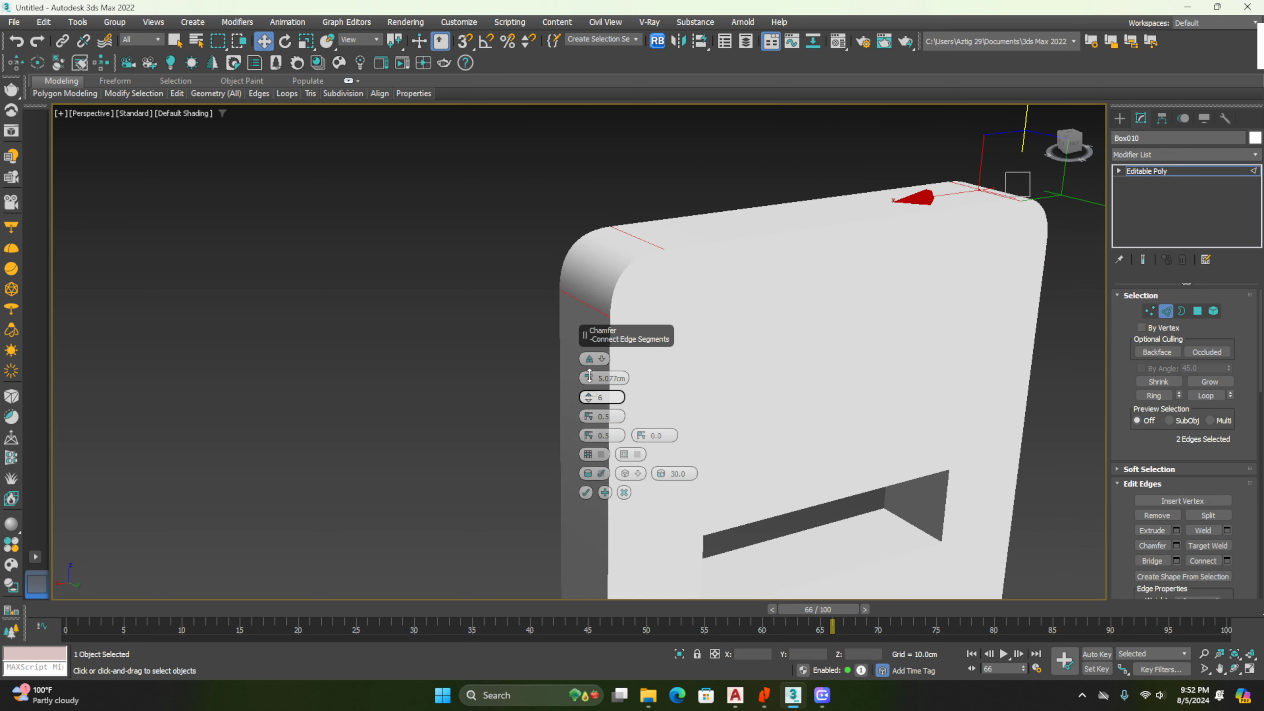
pyautogui.click(585, 493)
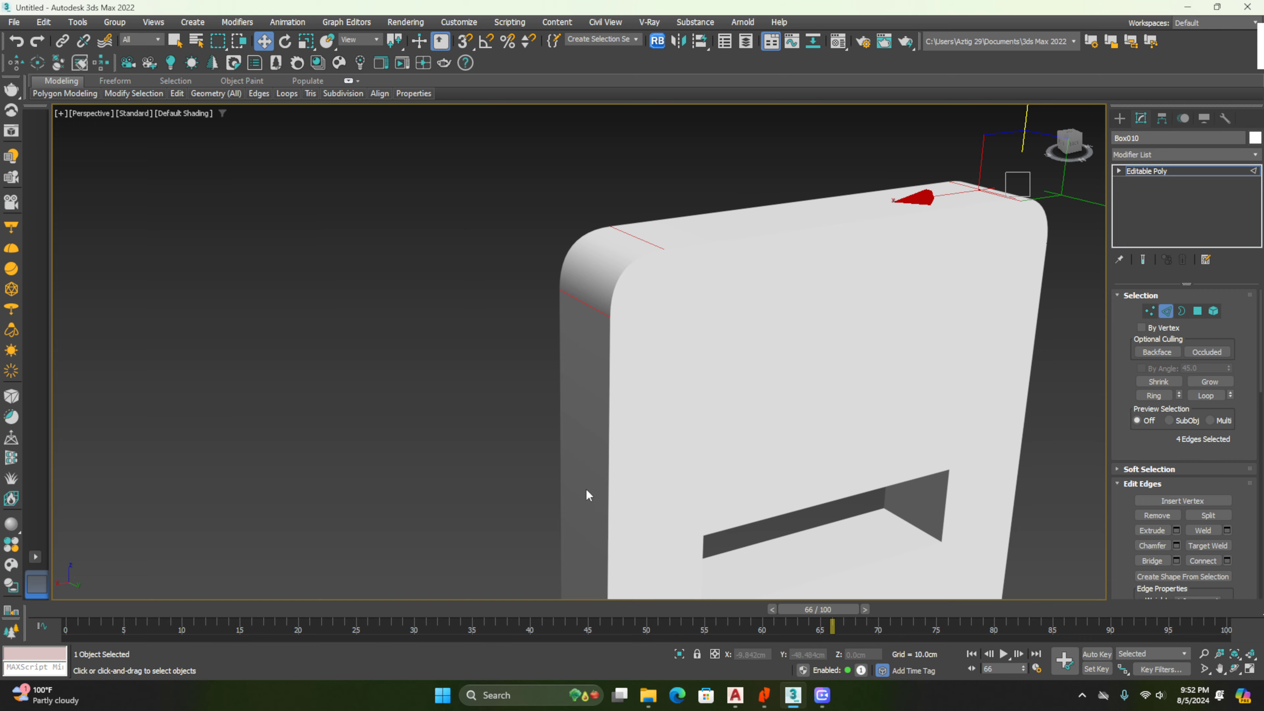
# Bring the chair and house into view together and leave the chair's sub-object editing
pyautogui.scroll(-5, 720, 333)
pyautogui.keyDown('alt'); pyautogui.moveTo(720, 333); pyautogui.dragTo(820, 359, button='middle'); pyautogui.keyUp('alt')
pyautogui.scroll(-5, 820, 360)
pyautogui.keyDown('alt'); pyautogui.moveTo(827, 310); pyautogui.dragTo(742, 384, button='middle'); pyautogui.keyUp('alt')
pyautogui.click(740, 383)
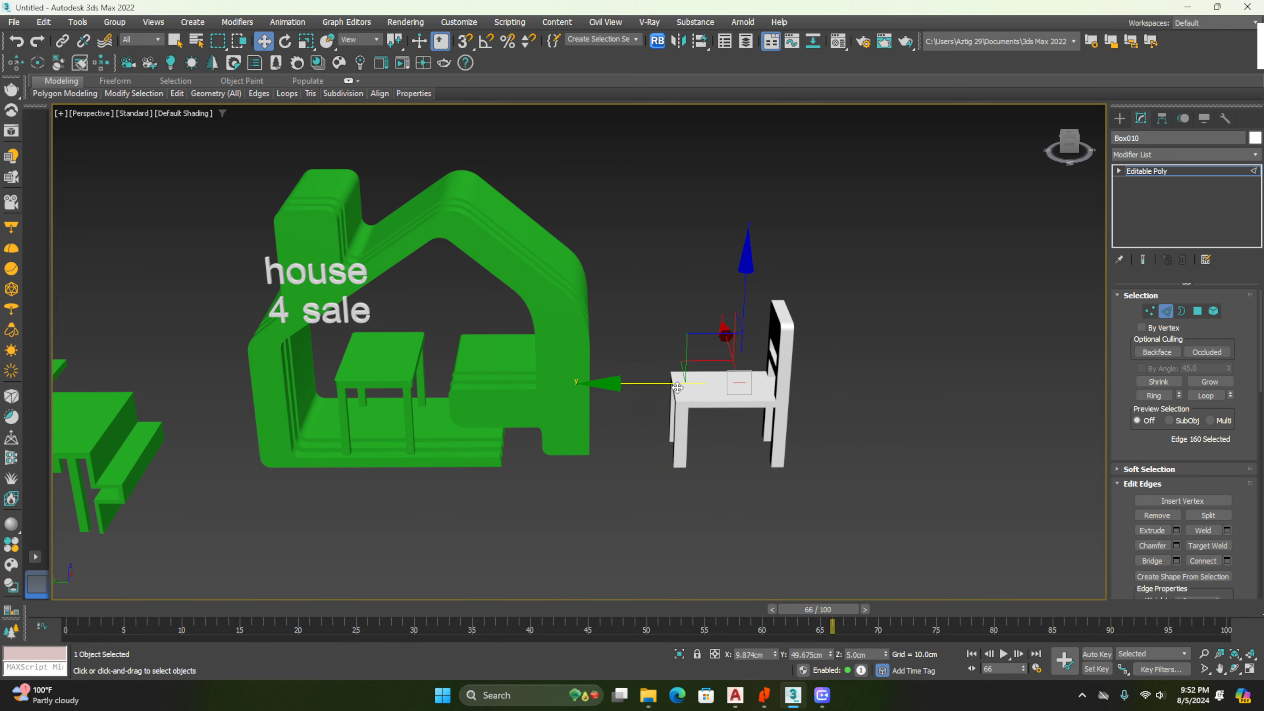
pyautogui.scroll(3, 677, 388)
pyautogui.press('1')
pyautogui.scroll(4, 717, 509)
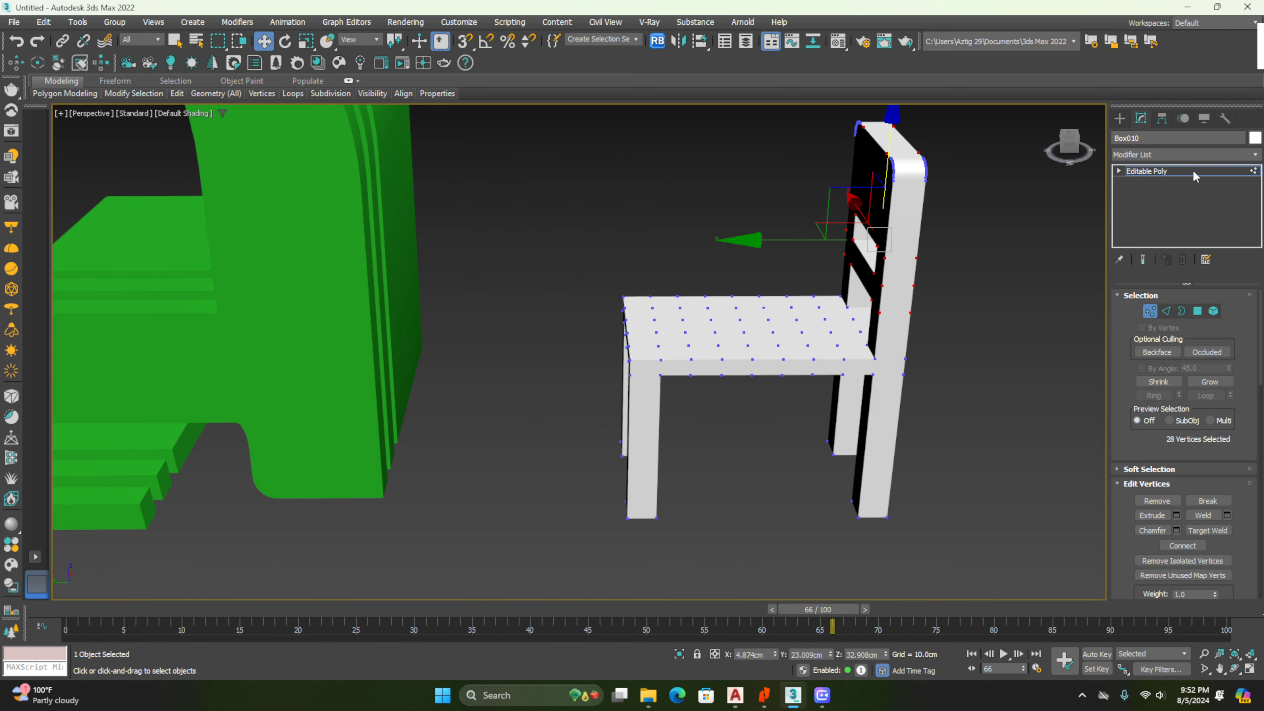
pyautogui.click(1120, 118)
# Move the chair along Y into the house booth beside the table and scale it down uniformly to about 77%
pyautogui.scroll(-6, 803, 245)
pyautogui.press('r')
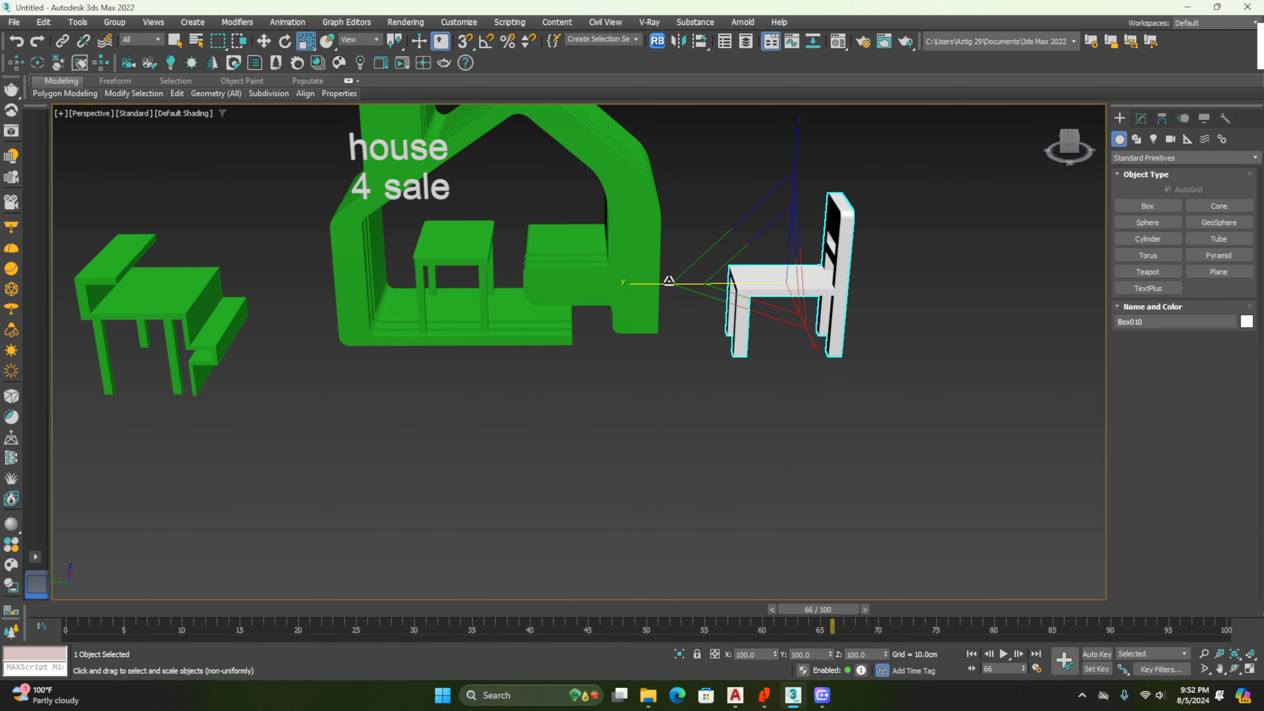
pyautogui.moveTo(669, 286); pyautogui.dragTo(475, 296)
pyautogui.press('w')
pyautogui.press('r')
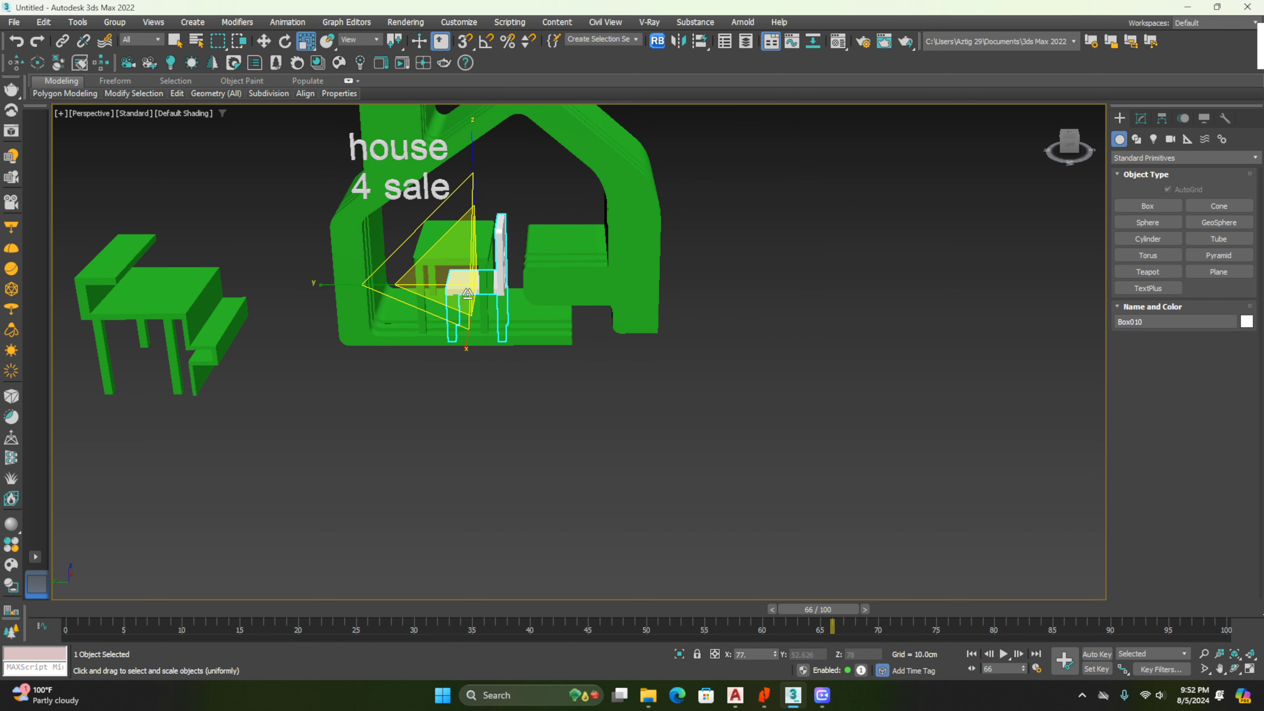
pyautogui.keyDown('alt'); pyautogui.moveTo(488, 296); pyautogui.dragTo(500, 275, button='middle'); pyautogui.keyUp('alt')
# In the Left view, raise the chair onto the booth floor beside the table and scale it down slightly more
pyautogui.press('l')
pyautogui.scroll(3, 592, 283)
pyautogui.scroll(-4, 592, 282)
pyautogui.scroll(4, 641, 282)
pyautogui.scroll(-3, 641, 282)
pyautogui.scroll(5, 677, 324)
pyautogui.press('w')
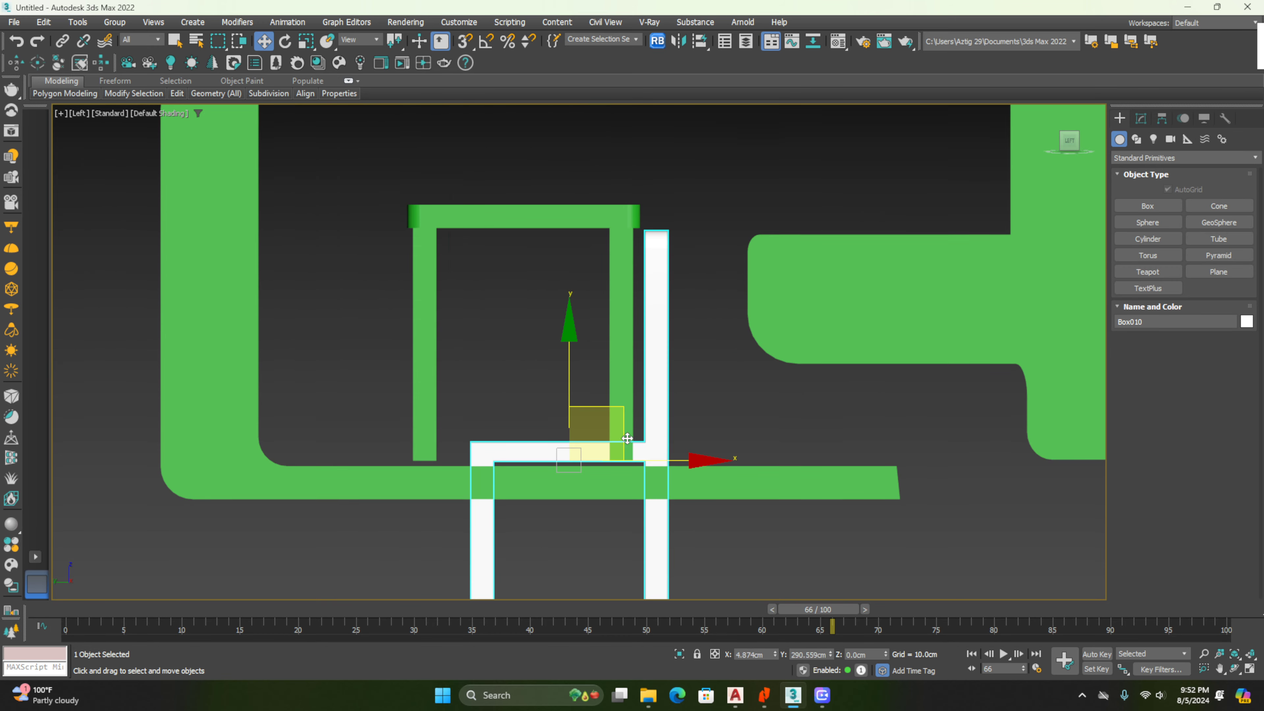
pyautogui.moveTo(649, 402); pyautogui.dragTo(635, 278)
pyautogui.press('r')
pyautogui.press('w')
pyautogui.moveTo(655, 235); pyautogui.dragTo(659, 254)
# Select the table top together with its legs and lower them slightly onto the booth floor
pyautogui.click(624, 222)
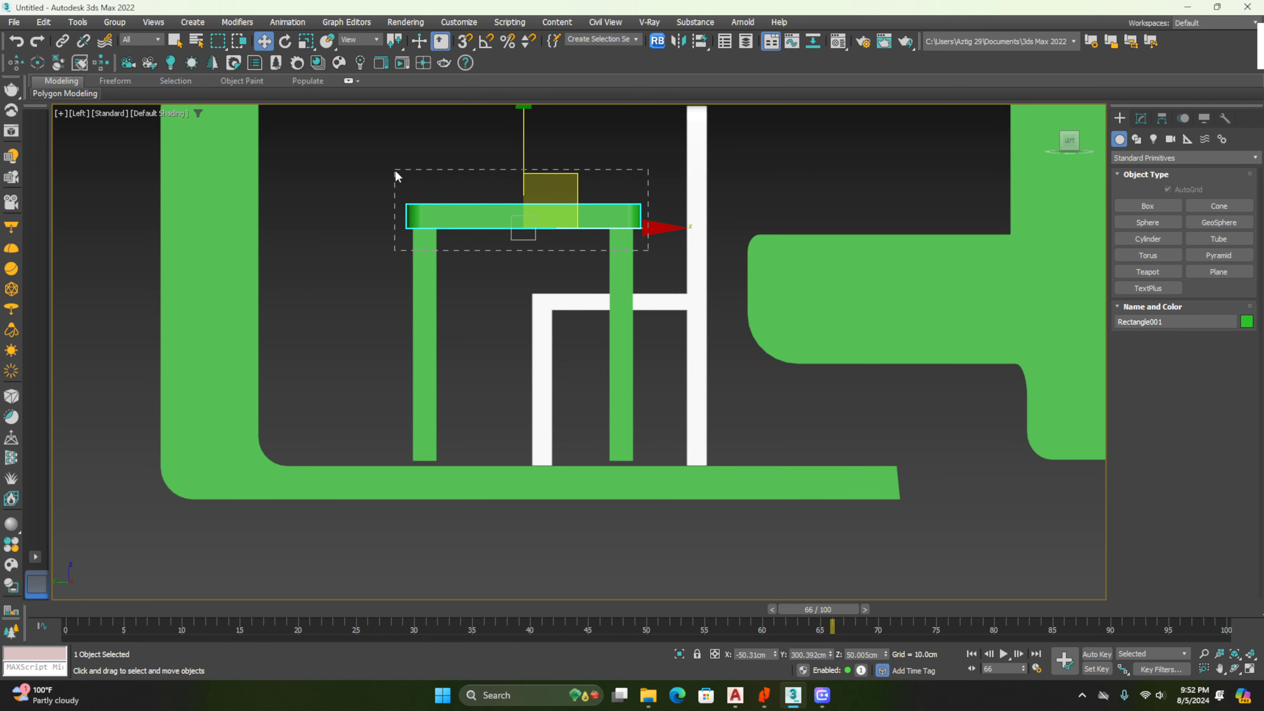
pyautogui.moveTo(396, 171); pyautogui.dragTo(397, 172)
pyautogui.moveTo(525, 201); pyautogui.dragTo(525, 206)
# Move the chair along X to line up with the table inside the booth, then deselect it
pyautogui.keyDown('alt'); pyautogui.moveTo(525, 206); pyautogui.dragTo(610, 235, button='middle'); pyautogui.keyUp('alt')
pyautogui.click(624, 219)
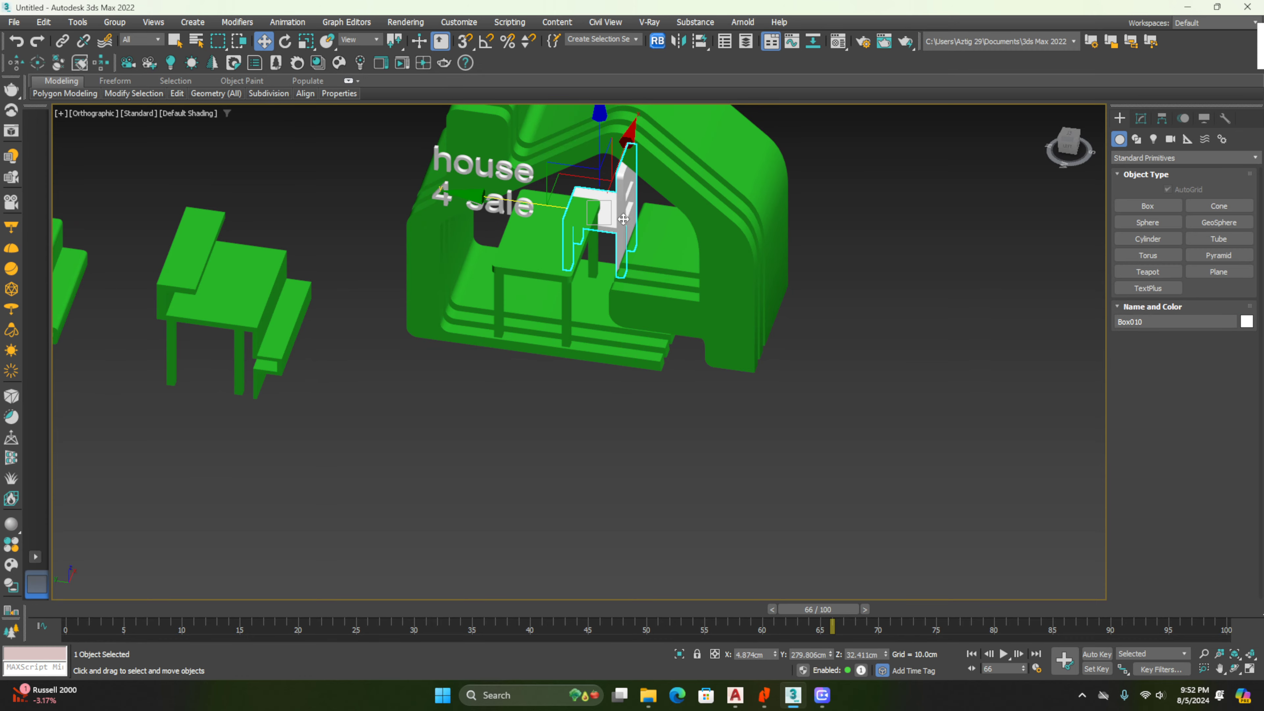
pyautogui.moveTo(626, 153); pyautogui.dragTo(607, 213)
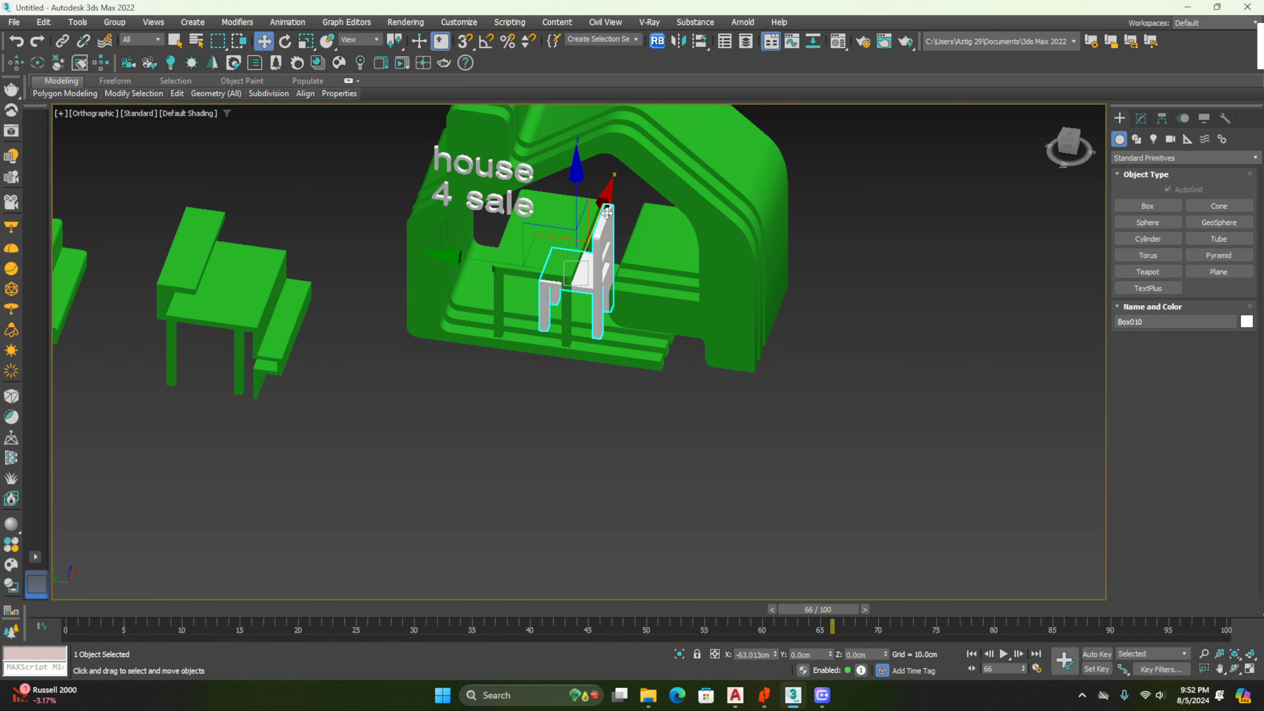
pyautogui.keyDown('alt'); pyautogui.moveTo(608, 212); pyautogui.dragTo(776, 214, button='middle'); pyautogui.keyUp('alt')
pyautogui.click(917, 243)
# Examine the house booth with its table, chair and sign from several angles in Perspective view
pyautogui.scroll(-4, 721, 390)
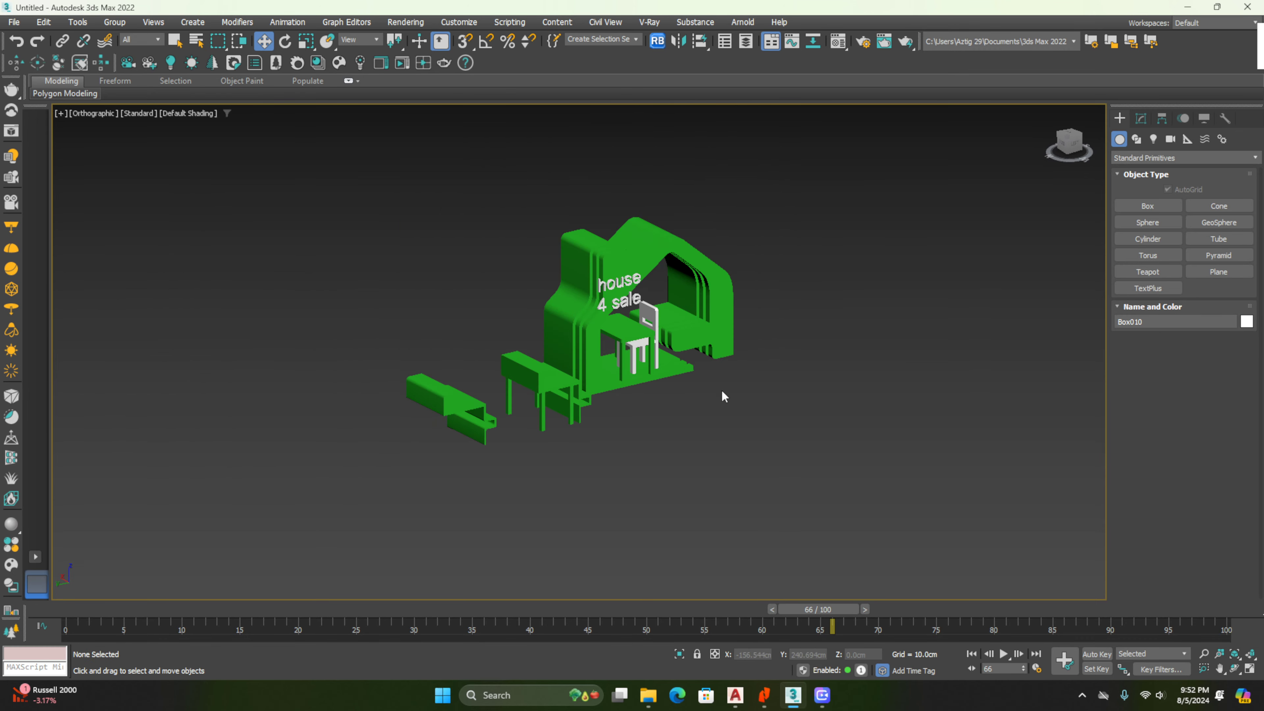
pyautogui.keyDown('alt'); pyautogui.moveTo(721, 390); pyautogui.dragTo(659, 380, button='middle'); pyautogui.keyUp('alt')
pyautogui.click(797, 289)
pyautogui.scroll(4, 797, 290)
pyautogui.keyDown('alt'); pyautogui.moveTo(796, 290); pyautogui.dragTo(713, 320, button='middle'); pyautogui.keyUp('alt')
pyautogui.scroll(2, 702, 269)
pyautogui.press('p')
pyautogui.scroll(-3, 654, 283)
pyautogui.scroll(5, 735, 306)
pyautogui.scroll(-2, 734, 305)
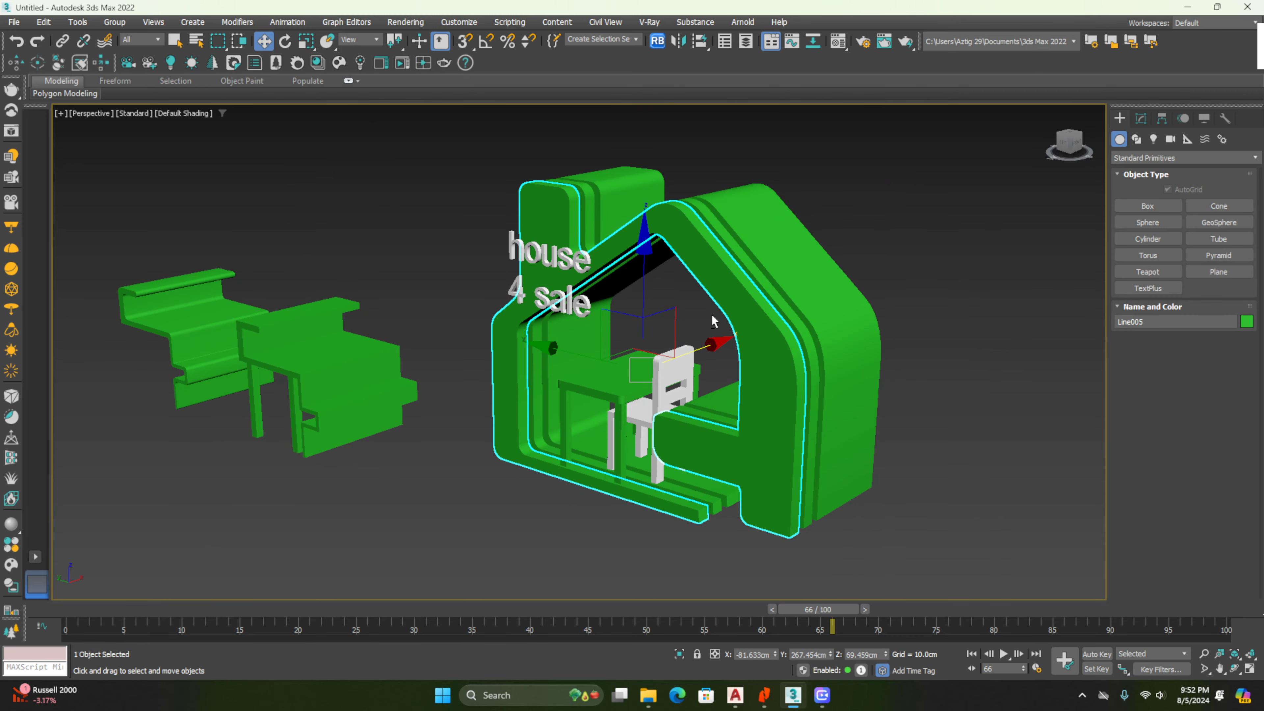
pyautogui.scroll(2, 686, 432)
pyautogui.scroll(-2, 649, 424)
pyautogui.scroll(2, 685, 432)
pyautogui.scroll(2, 686, 431)
pyautogui.moveTo(686, 432); pyautogui.dragTo(626, 466, button='middle')
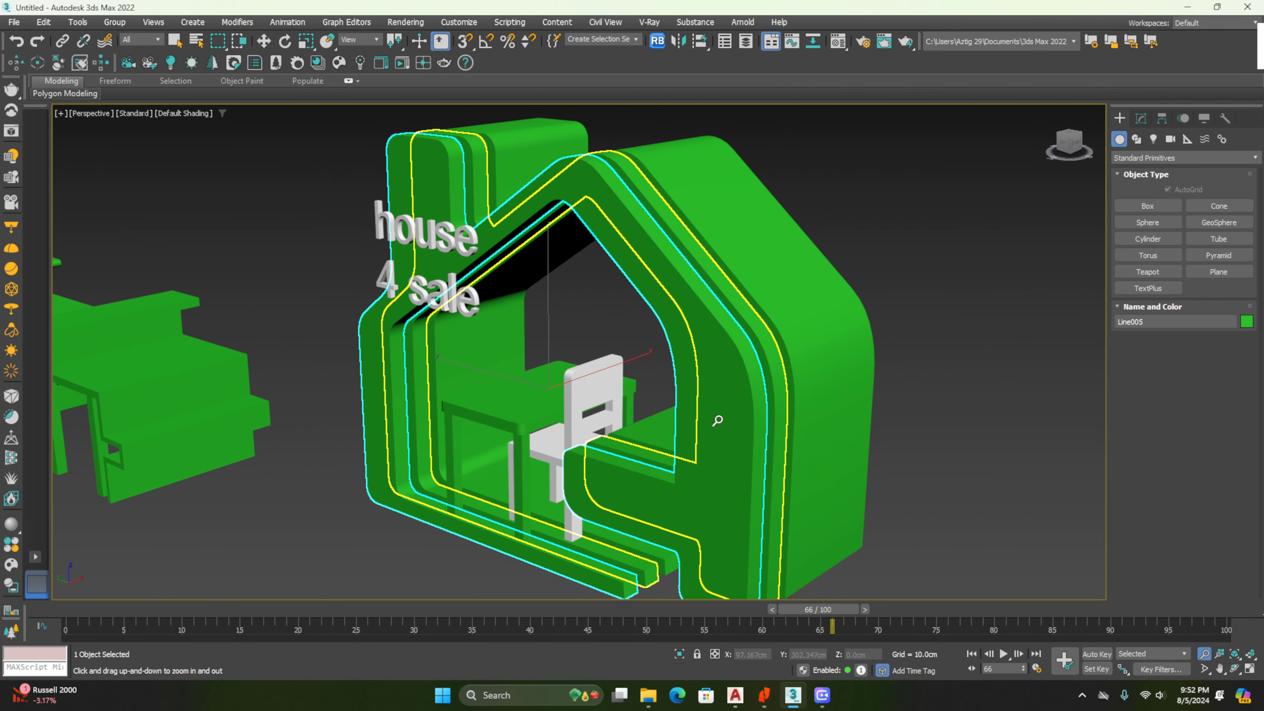
pyautogui.press('w')
pyautogui.keyDown('alt'); pyautogui.moveTo(689, 402); pyautogui.dragTo(717, 411, button='middle'); pyautogui.keyUp('alt')
pyautogui.moveTo(717, 411); pyautogui.dragTo(660, 423, button='middle')
pyautogui.scroll(1, 776, 434)
pyautogui.scroll(-1, 756, 424)
pyautogui.click(916, 319)
pyautogui.moveTo(1261, 55)
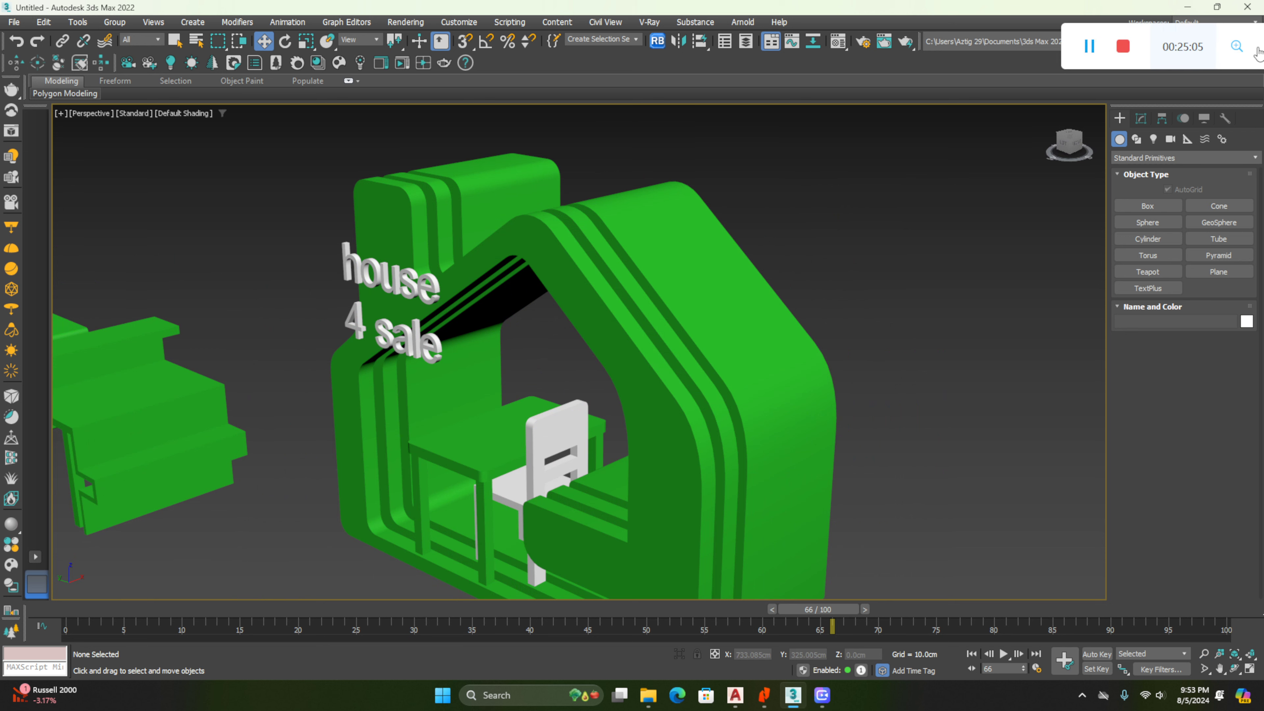